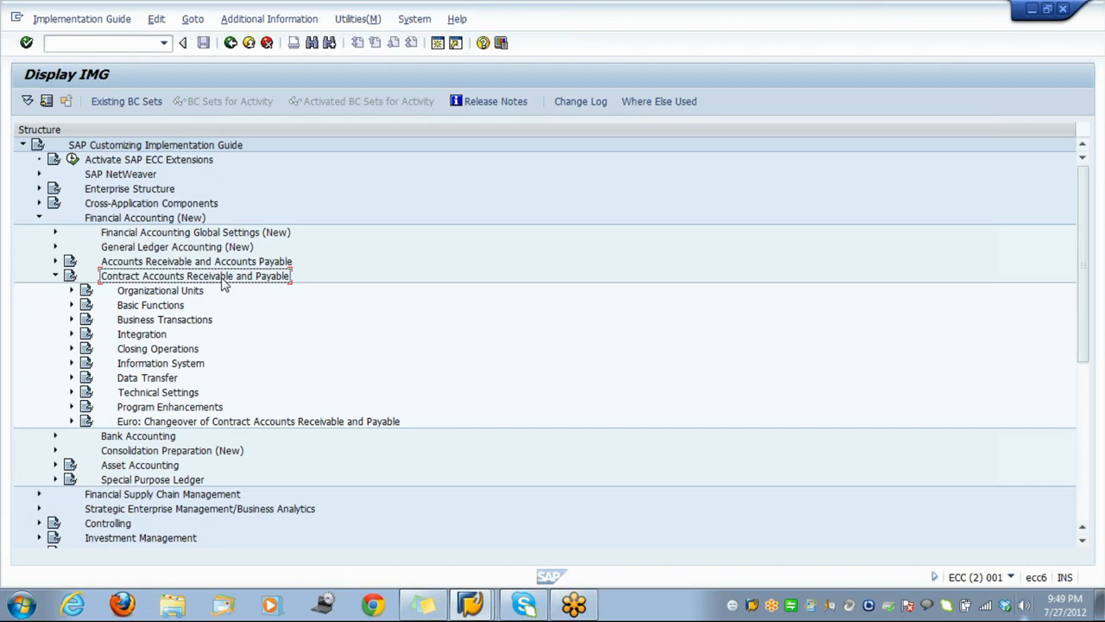
Expand the Contract Accounts node in Basic Functions under Contract Accounts Receivable and Payable
key(Down)
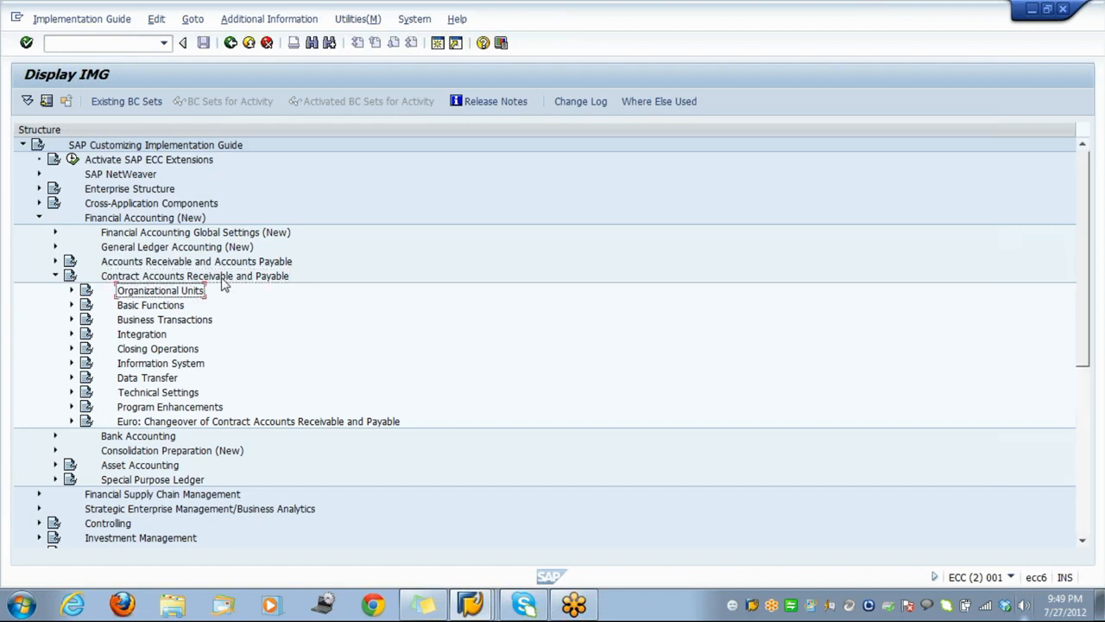
key(Down)
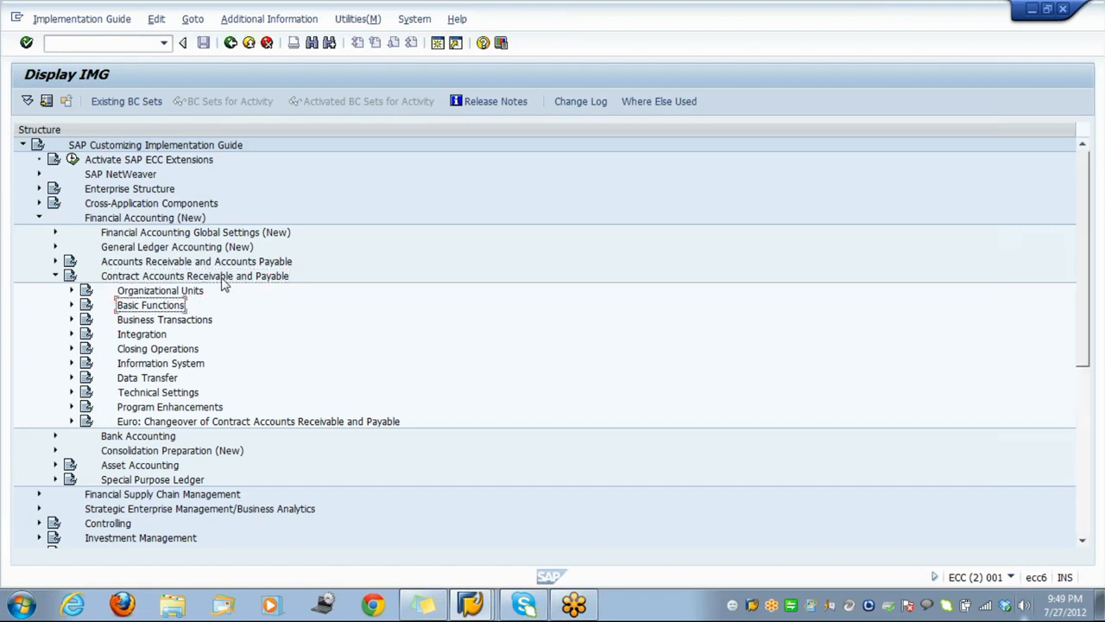
key(Right)
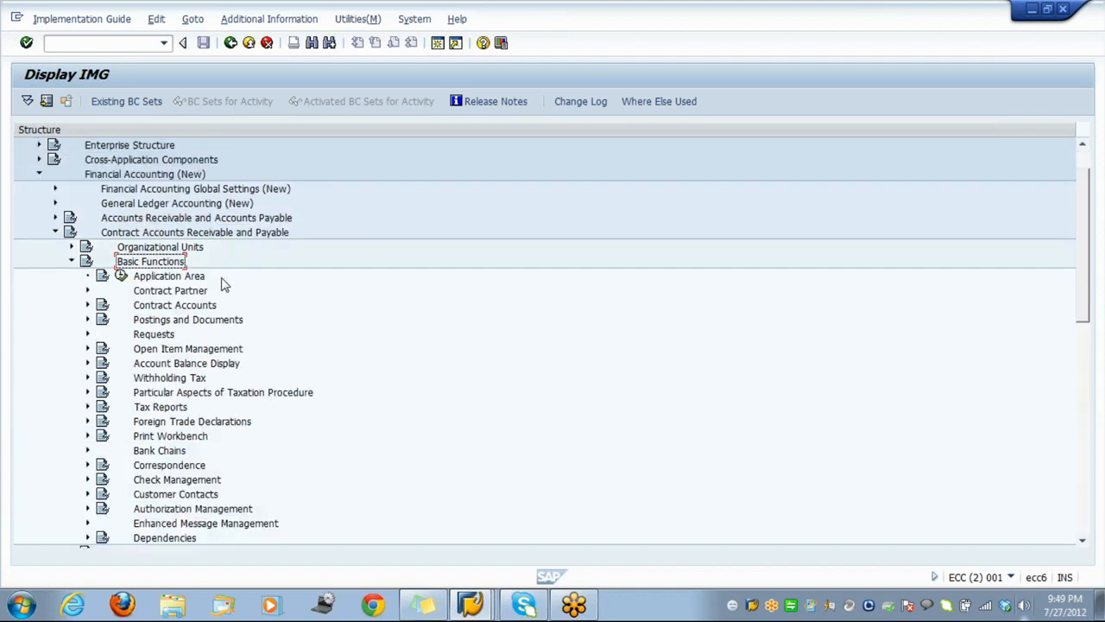
key(Down)
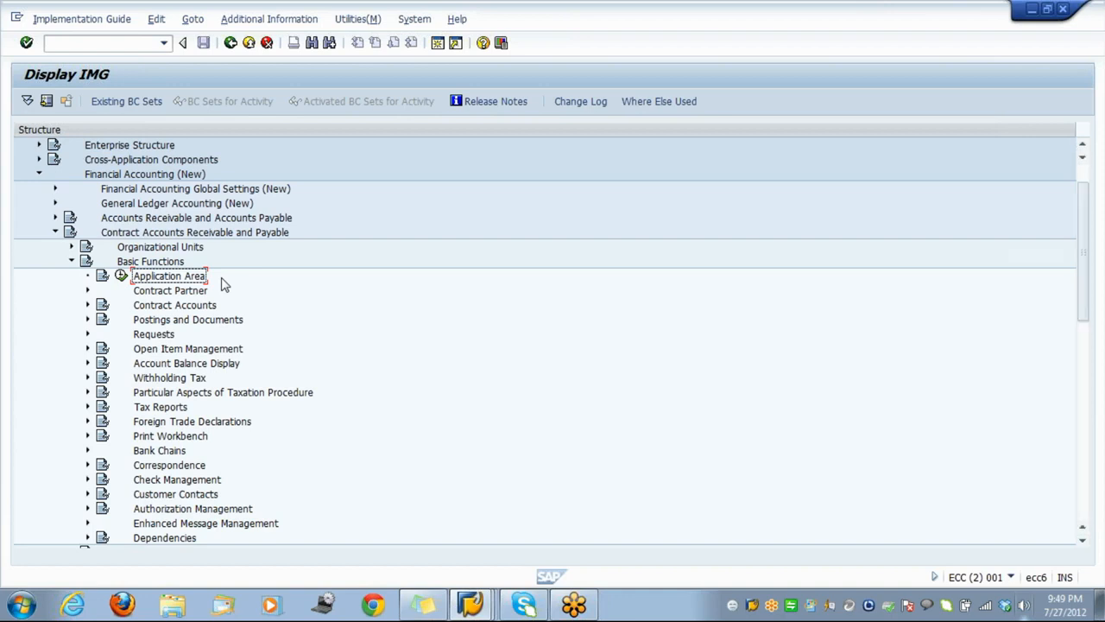
key(Down)
key(Down)
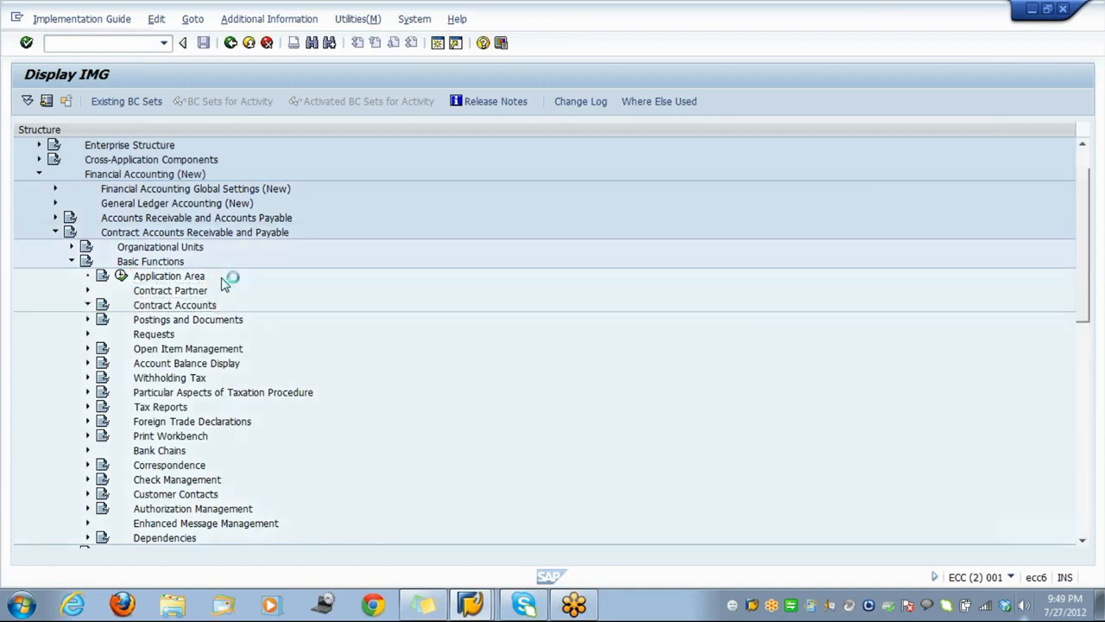
key(Right)
Open the Define Number Ranges activity under Number Ranges and Contract Account Categories
key(Down)
key(Right)
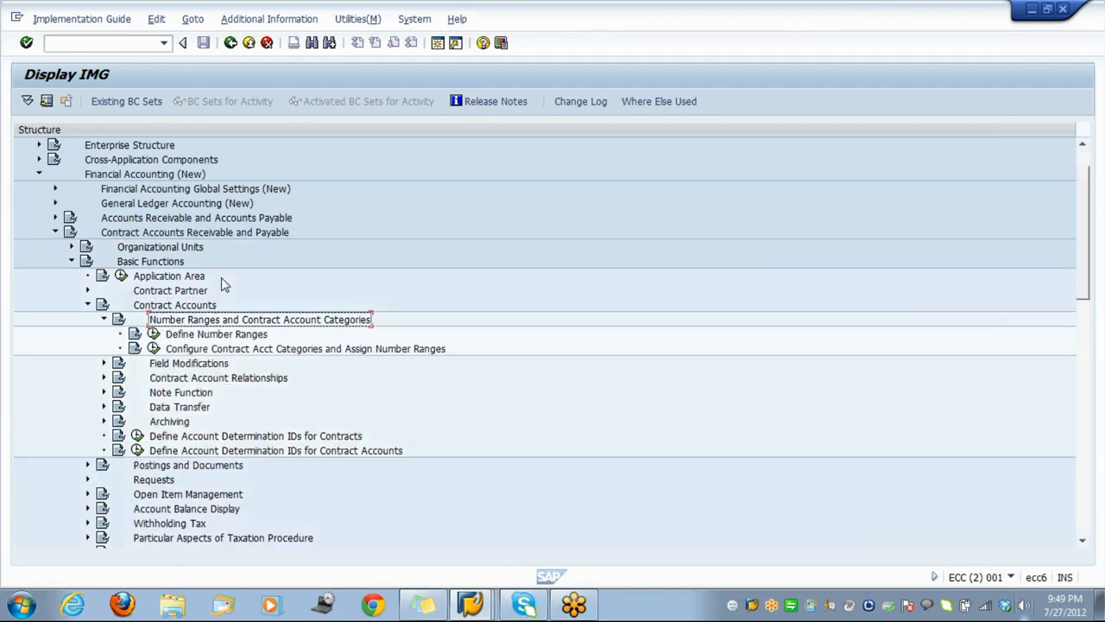
key(Down)
key(Return)
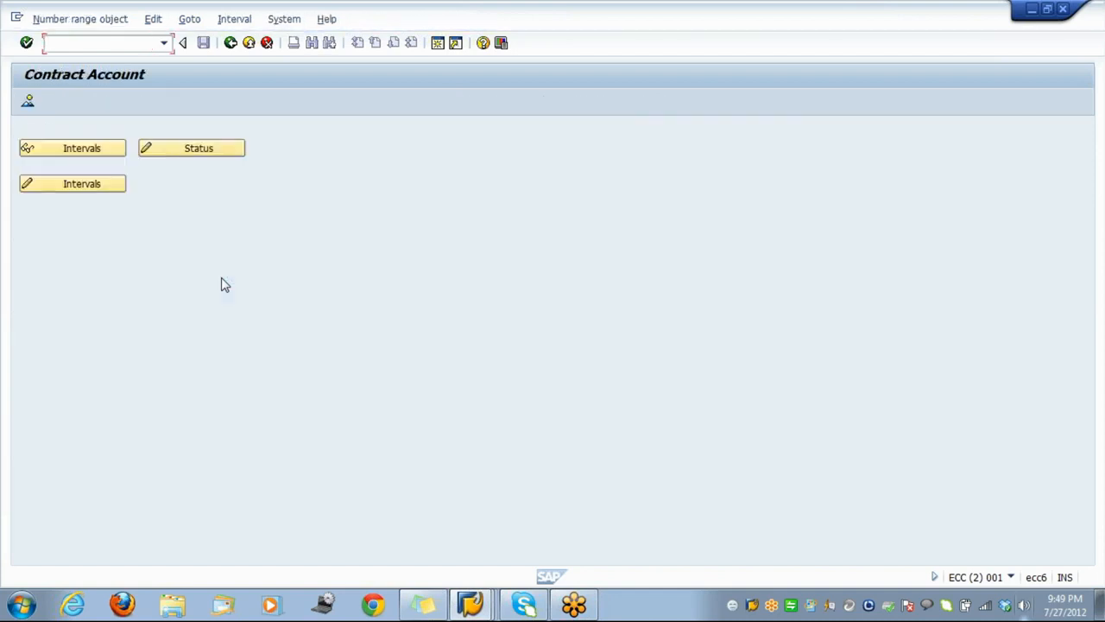
Review the contract account number range intervals in change mode, including their external numbering flags, and return to the implementation guide
click(99, 186)
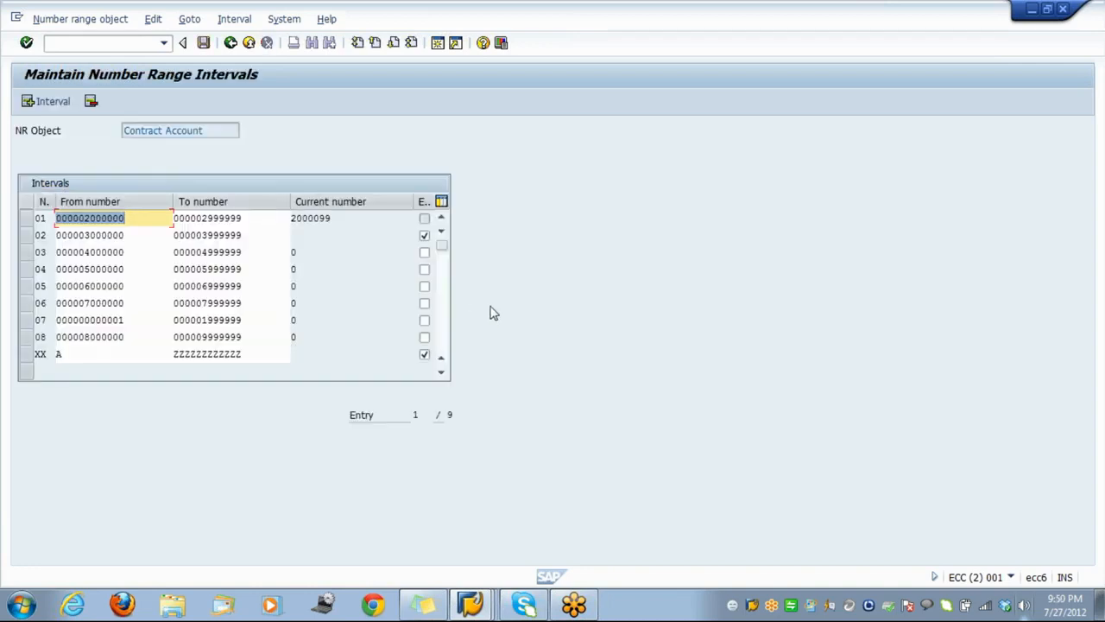
click(230, 43)
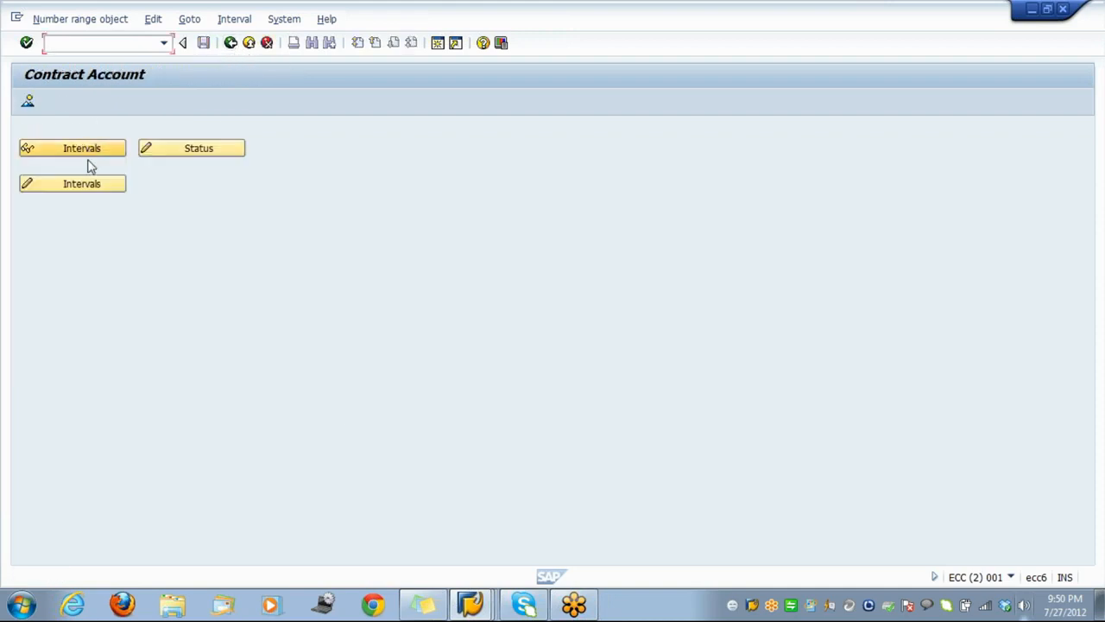
click(90, 183)
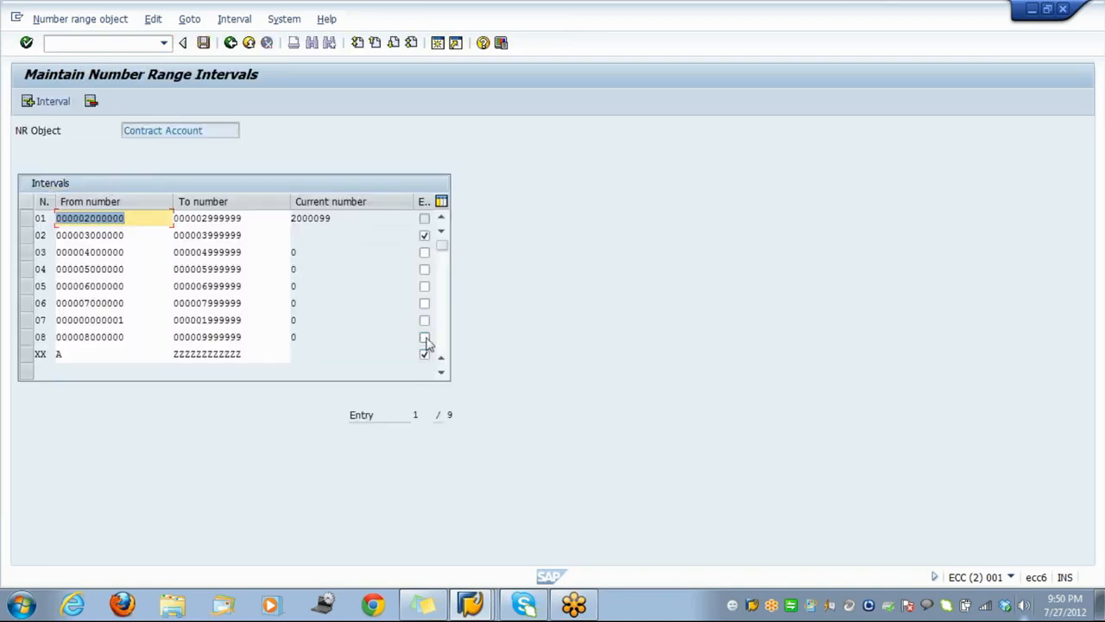
click(235, 45)
click(231, 43)
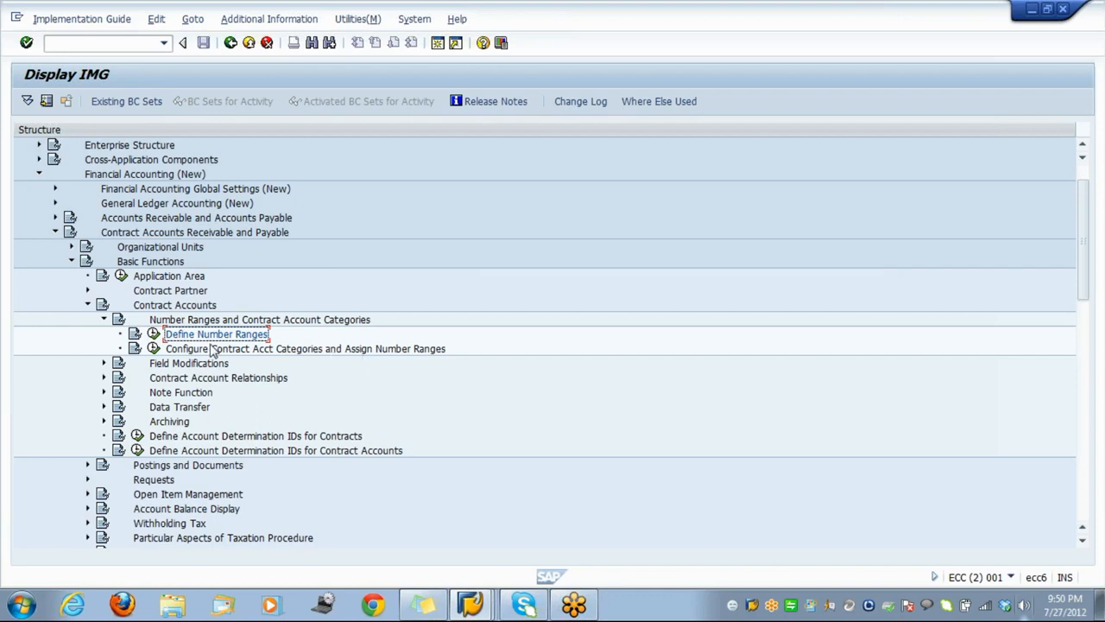
Open Configure Contract Acct Categories and Assign Number Ranges, widen the category code column, and review the number range columns
click(152, 348)
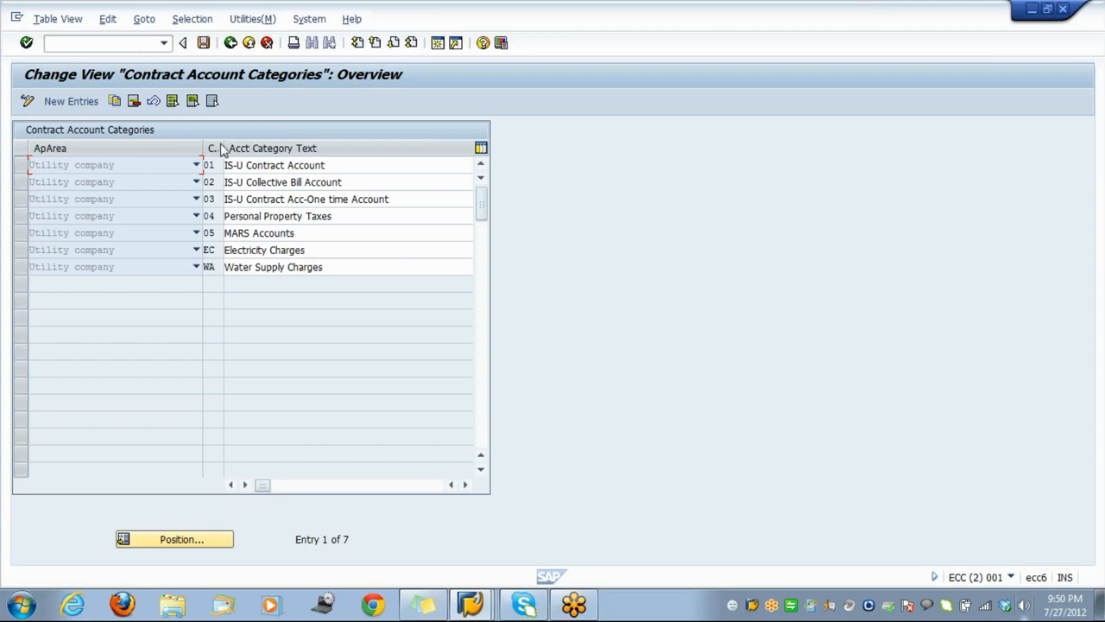
drag(222, 147, 159, 172)
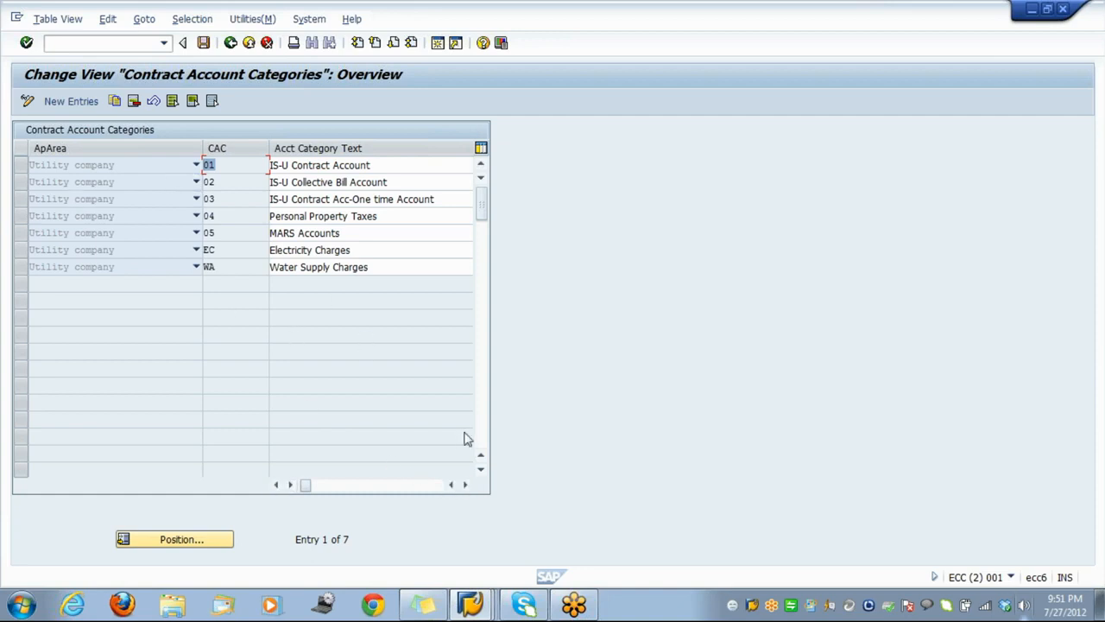
click(465, 485)
click(465, 485)
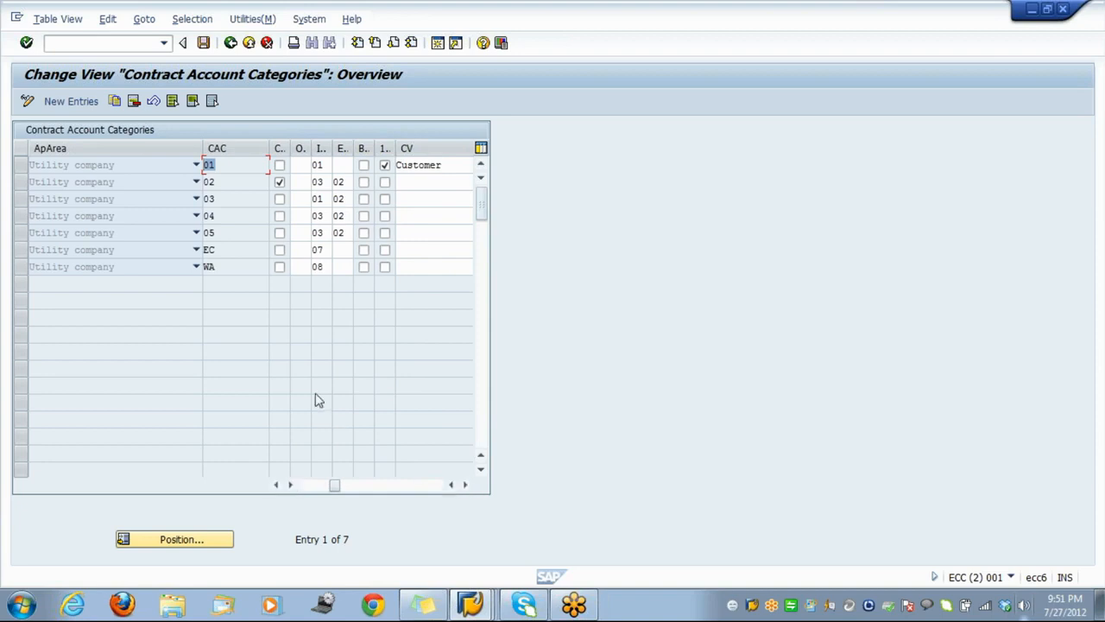
click(217, 165)
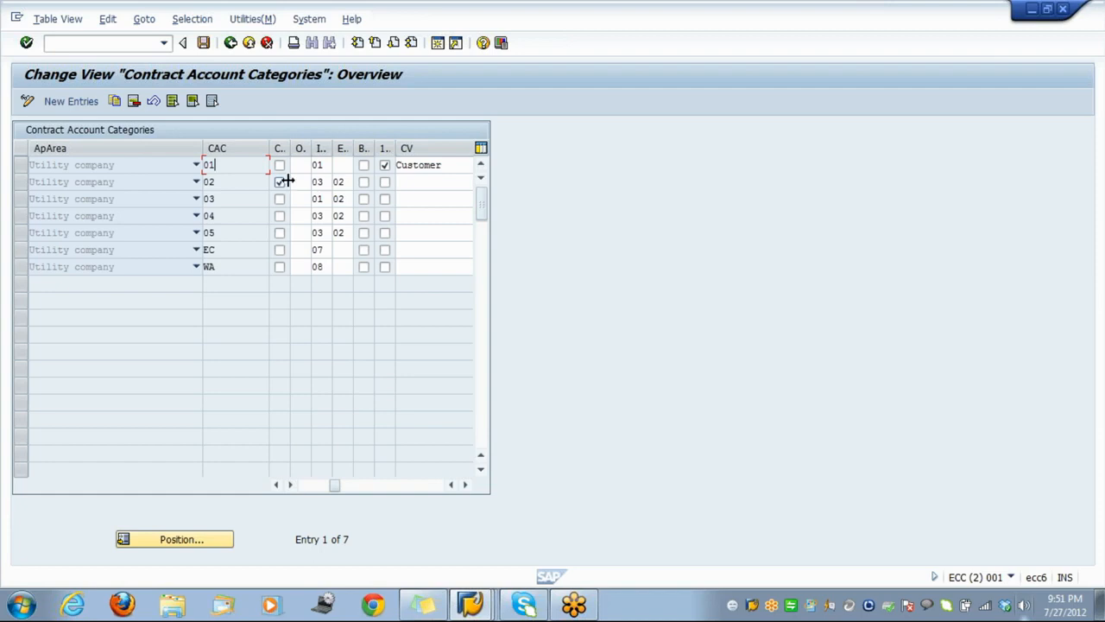
Examine the remaining setting columns of the contract account categories, through to the last one, and return to the number range assignments
click(466, 486)
click(466, 485)
click(467, 486)
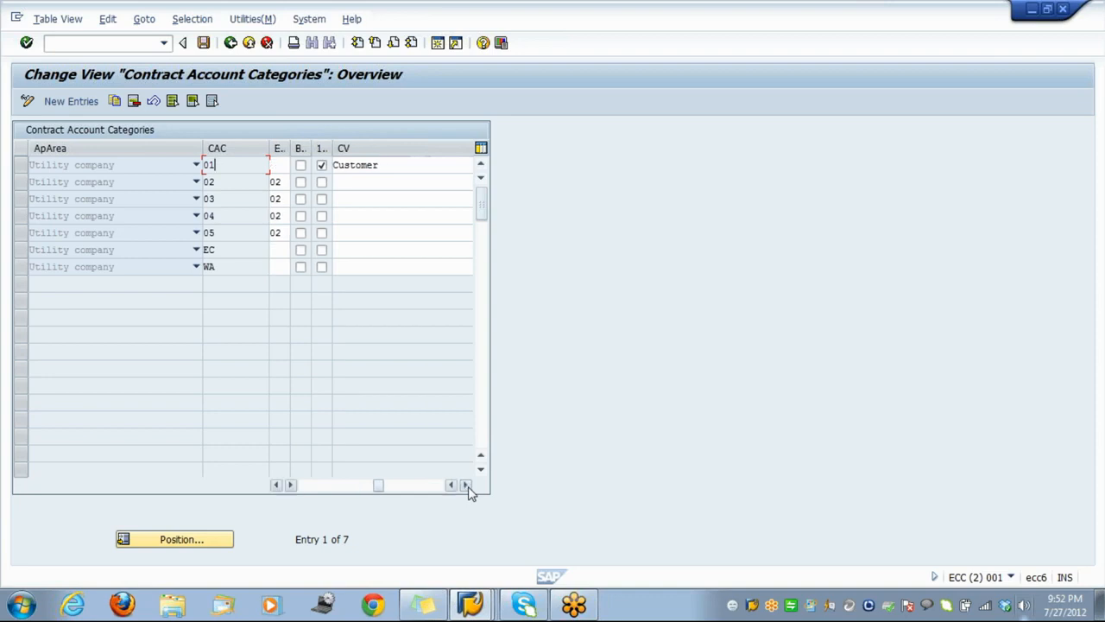
click(466, 486)
click(466, 485)
click(466, 485)
click(466, 485)
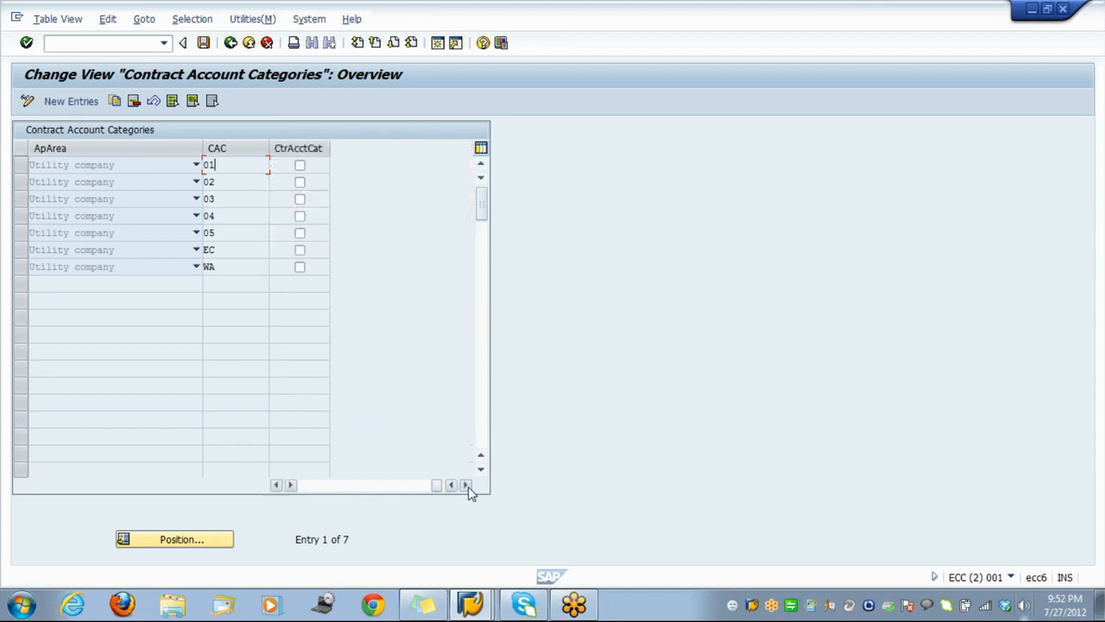
drag(437, 485, 336, 486)
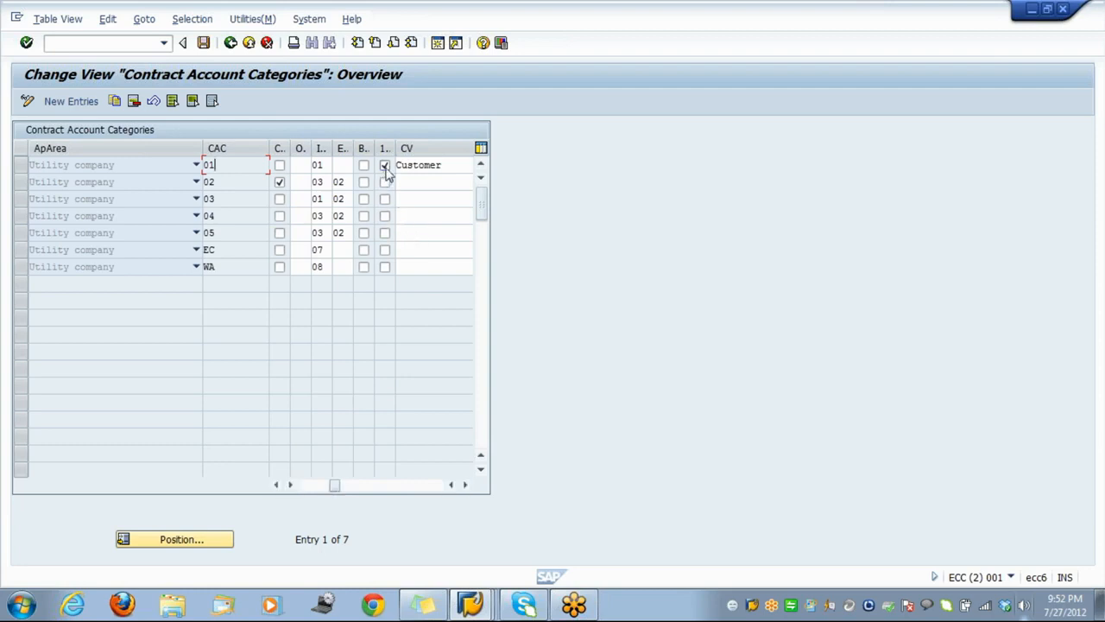
Read the field help for the Only One Contract Permitted flag of category 01, keep the flag selected, and return to the category texts
click(385, 167)
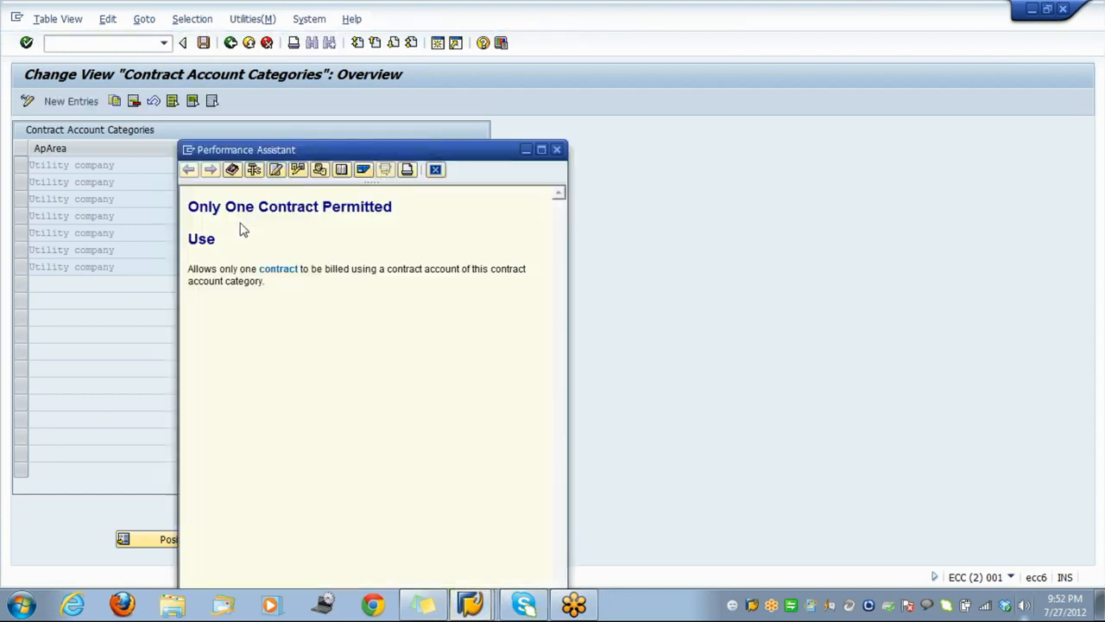
click(558, 151)
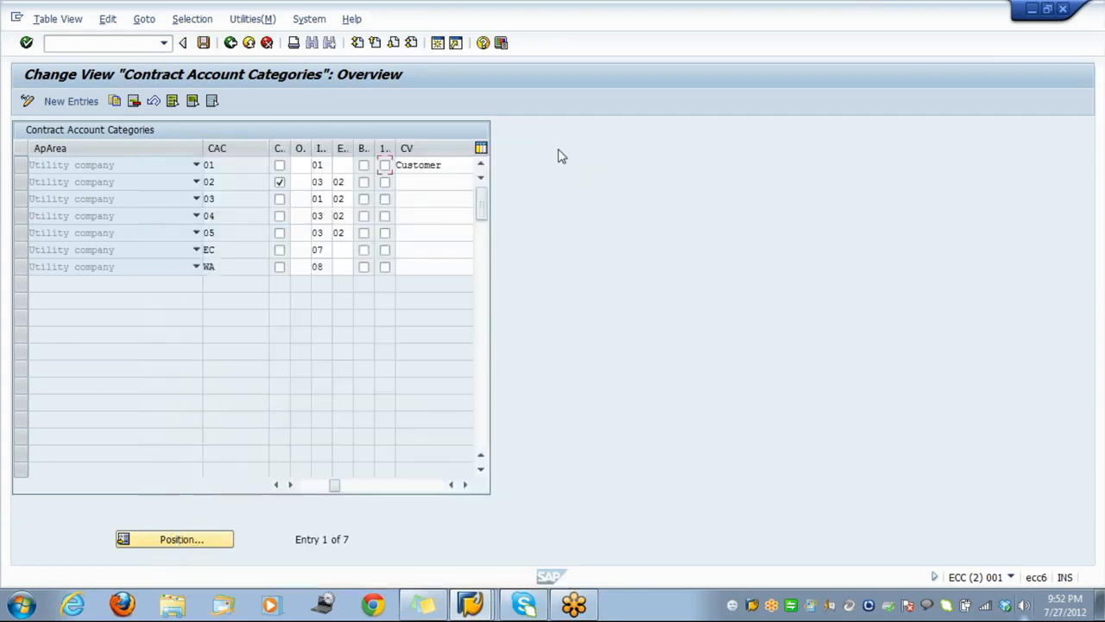
click(385, 165)
click(300, 486)
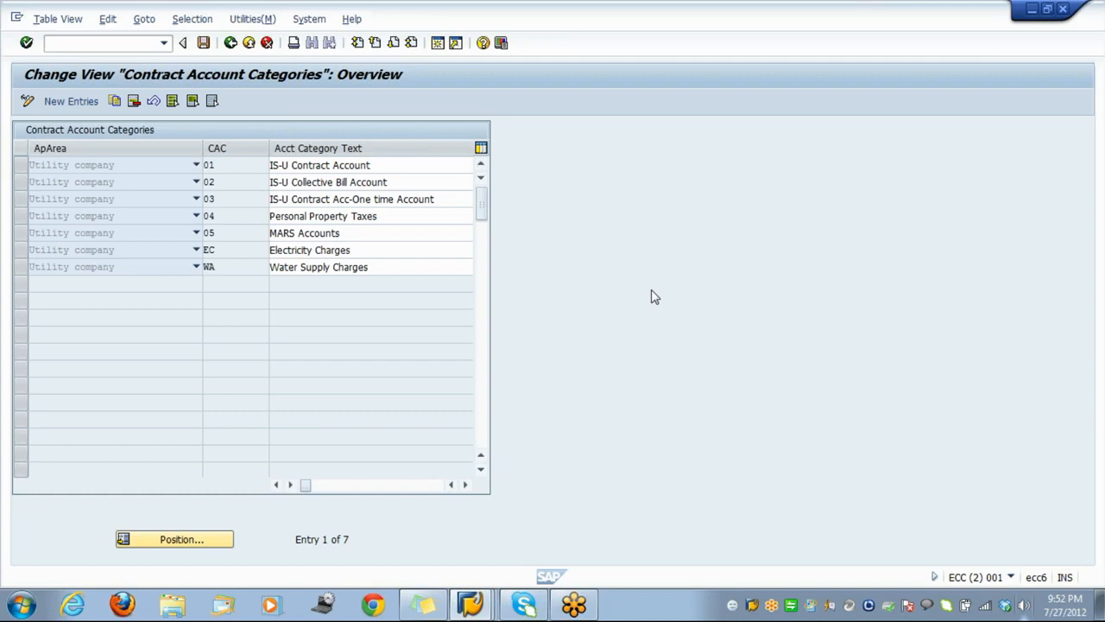
Save the contract account categories to the proposed "operand group" customizing request and return to the implementation guide
click(205, 45)
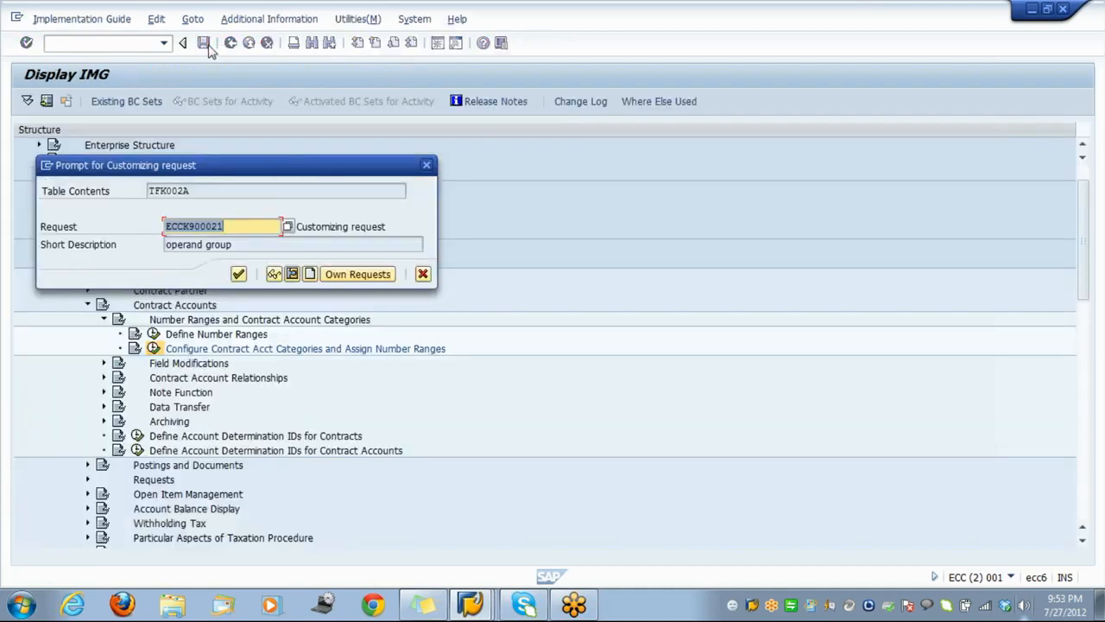
click(239, 275)
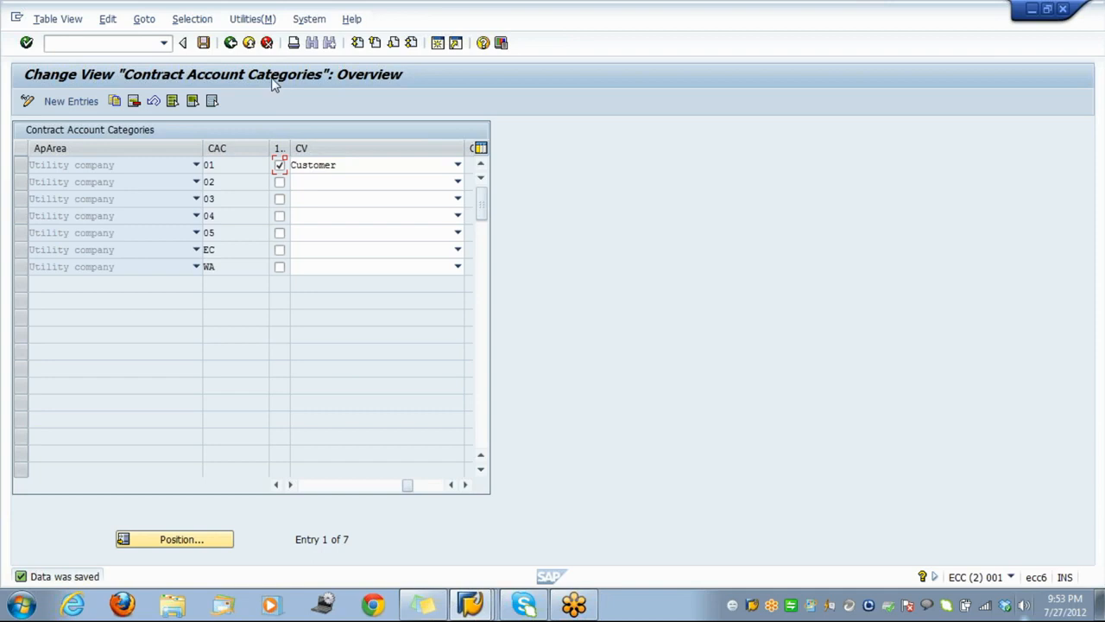
click(250, 44)
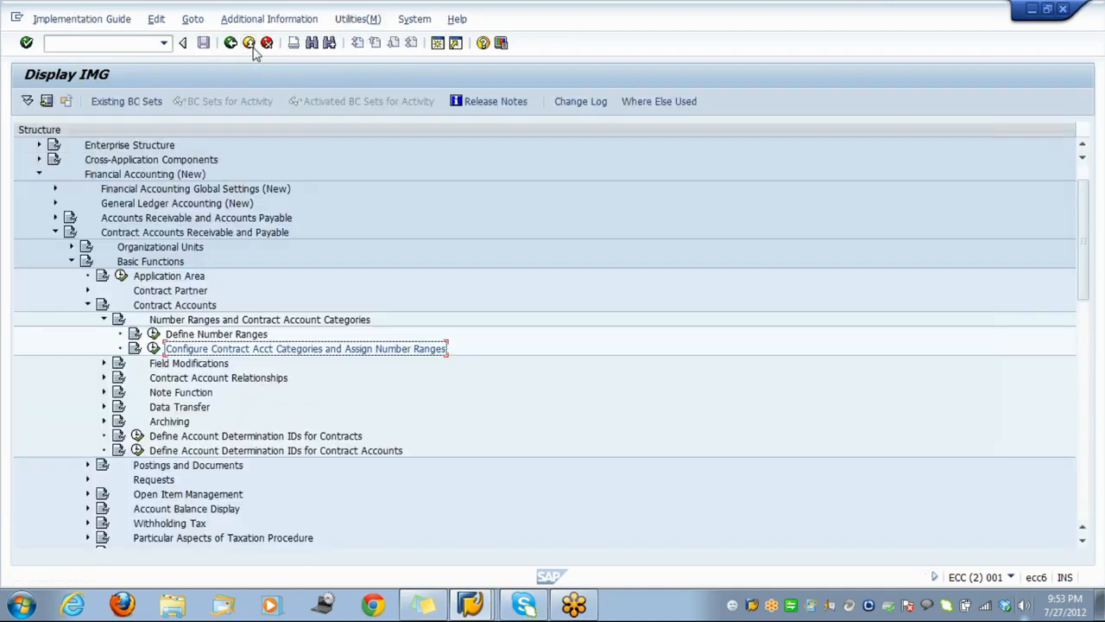
Open Configure Field Attributes for Contract Account Category under Field Modifications and display the field groups of IS-U Contract Account
key(Down)
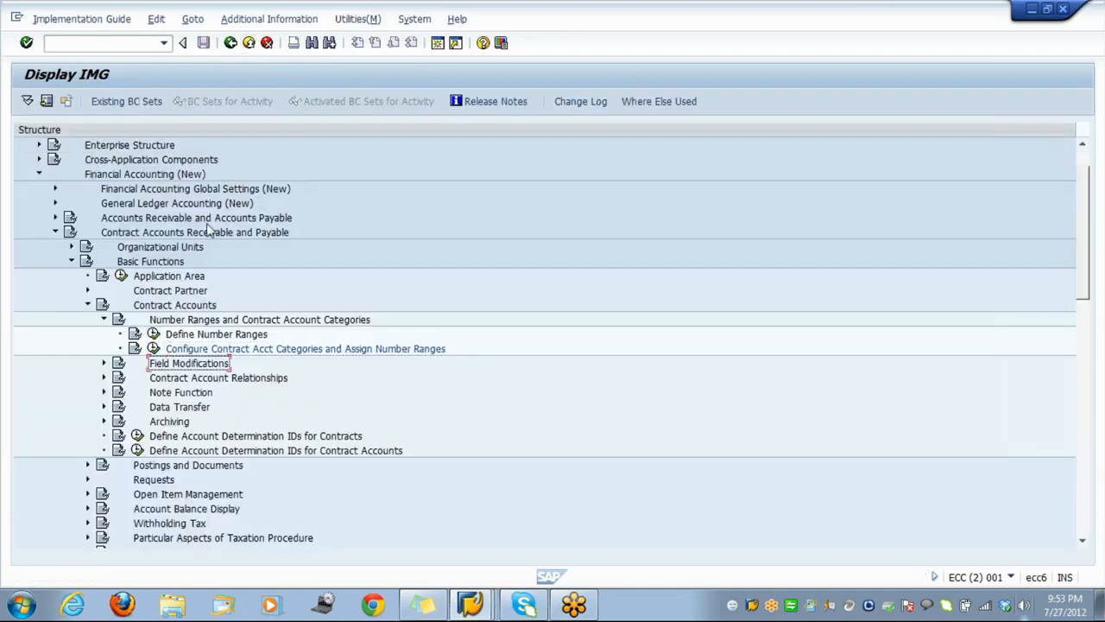
key(Right)
key(Down)
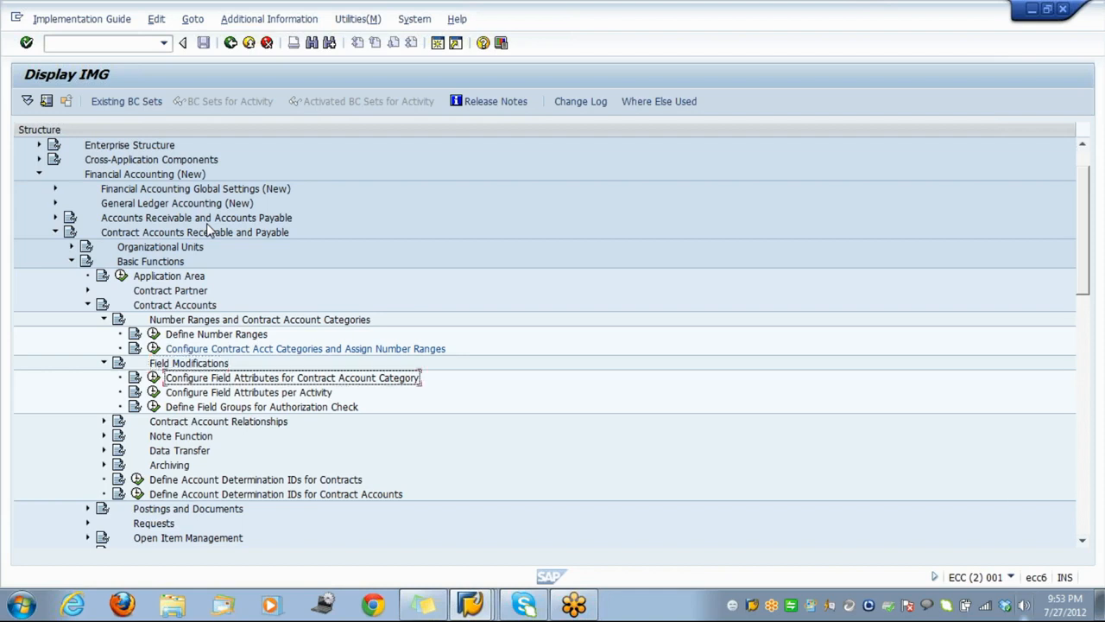
key(Return)
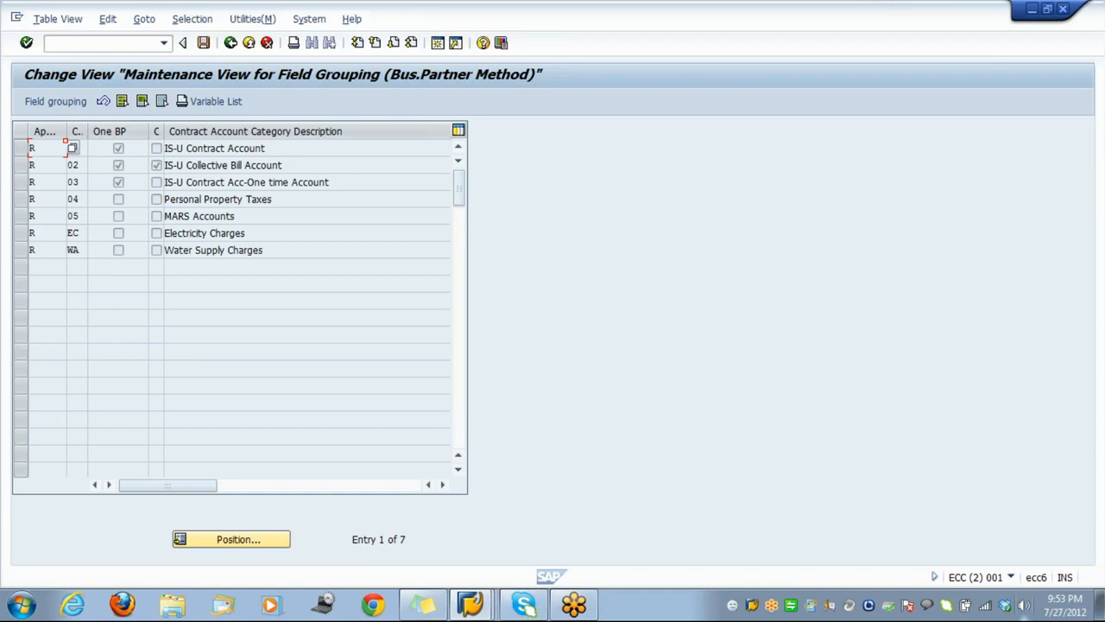
click(175, 150)
double_click(175, 151)
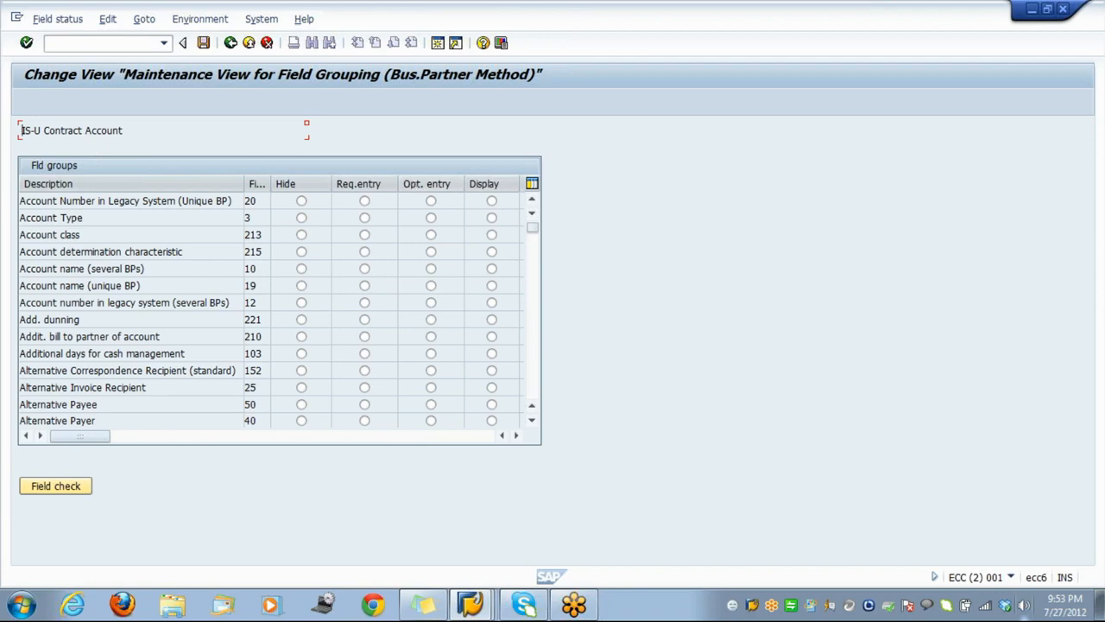
Set the field group "Alternative contract account for collective bills" to Hide for the IS-U Contract Account category
click(532, 375)
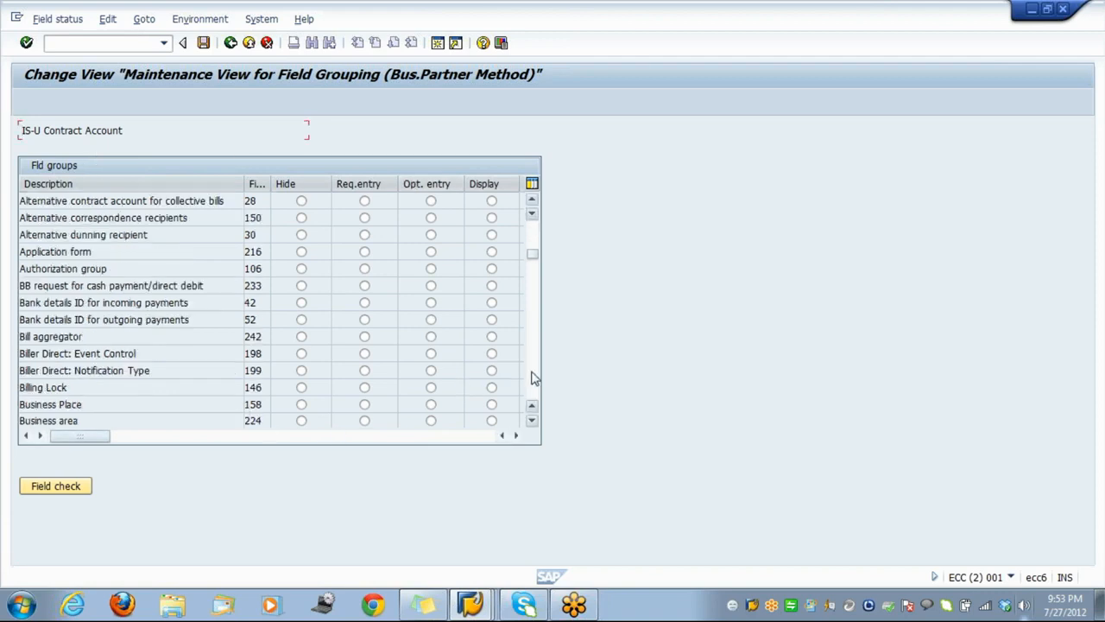
click(532, 375)
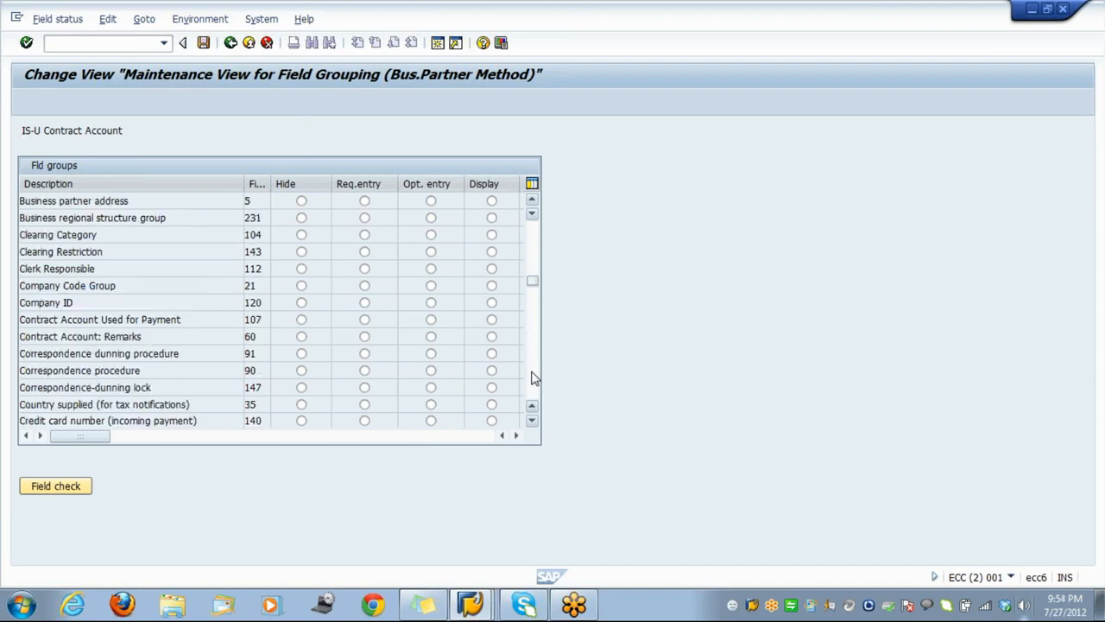
click(532, 375)
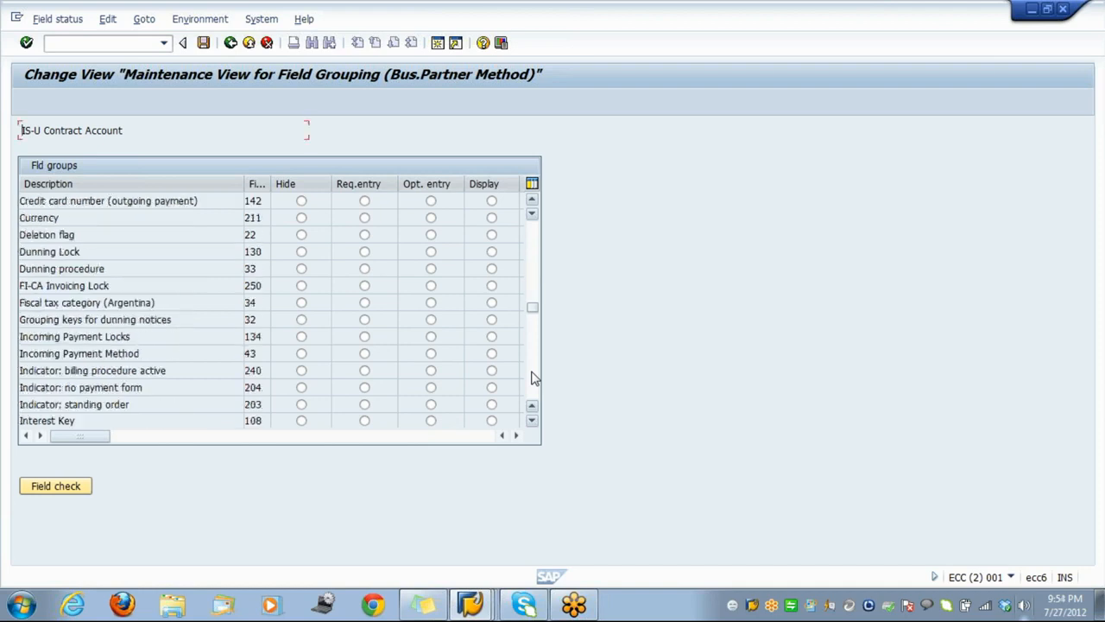
click(532, 377)
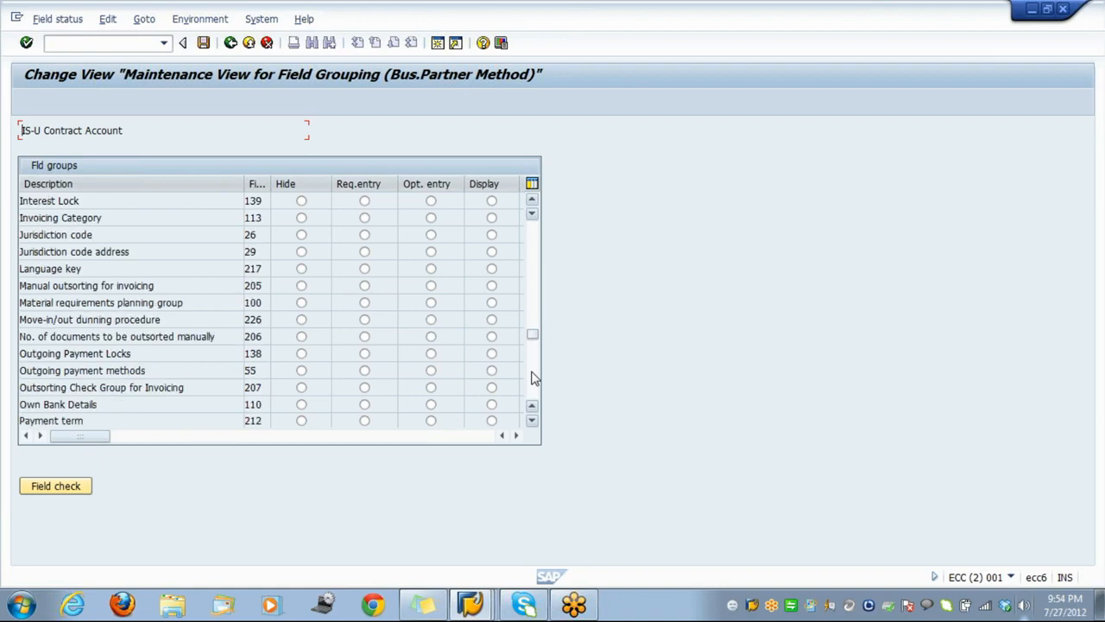
click(534, 308)
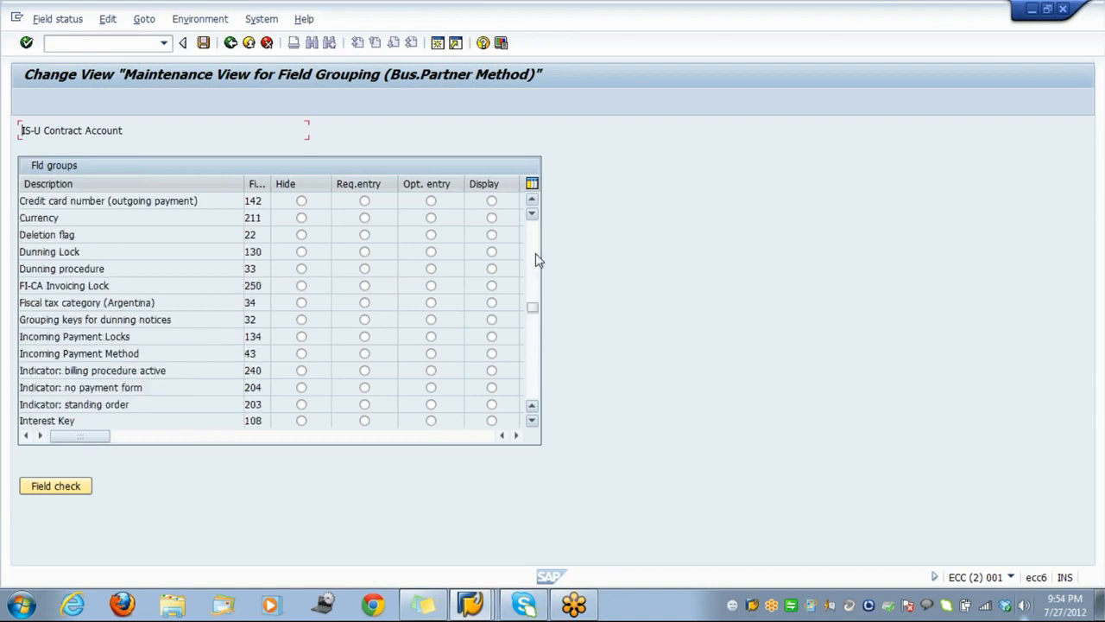
click(535, 259)
click(534, 249)
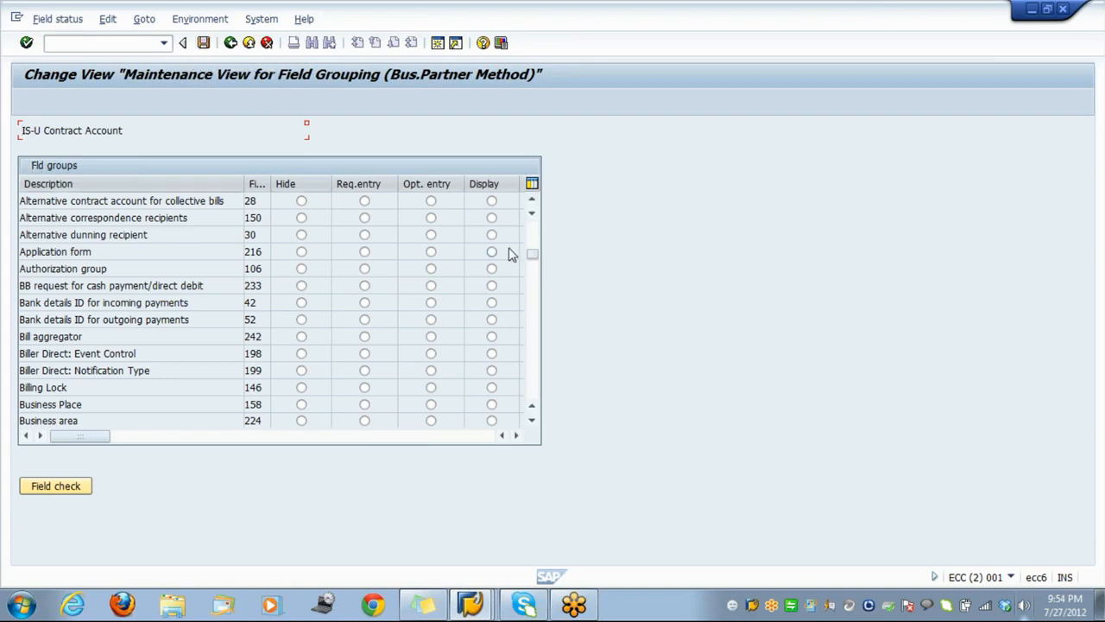
click(301, 204)
click(516, 436)
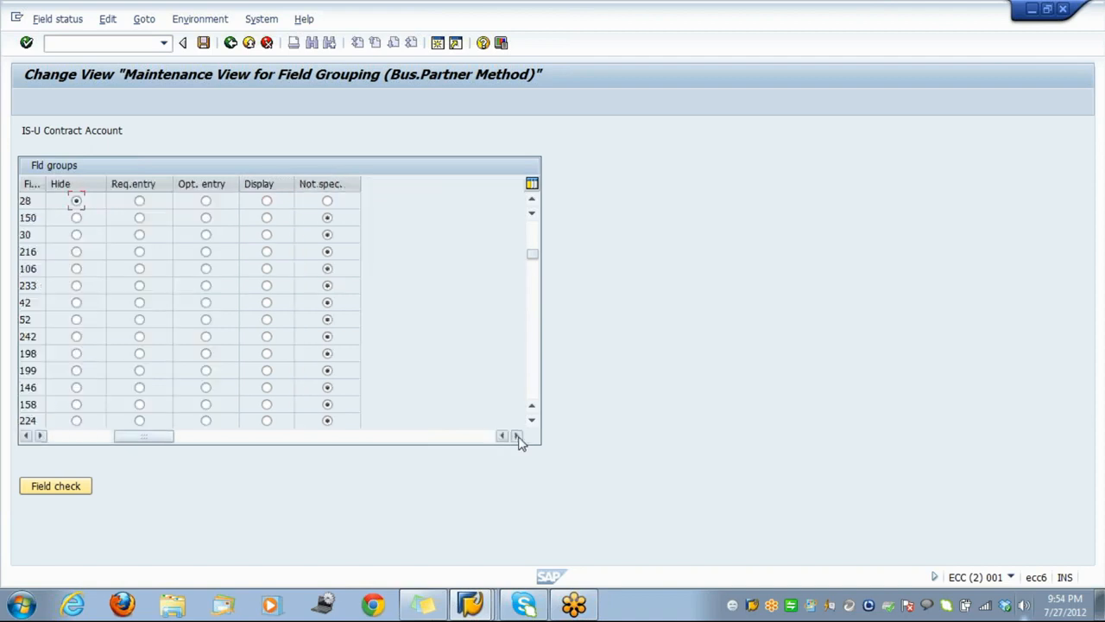
Reset field group 28 of the IS-U Contract Account category to Not Specified, save, and return to the implementation guide
click(328, 202)
click(207, 48)
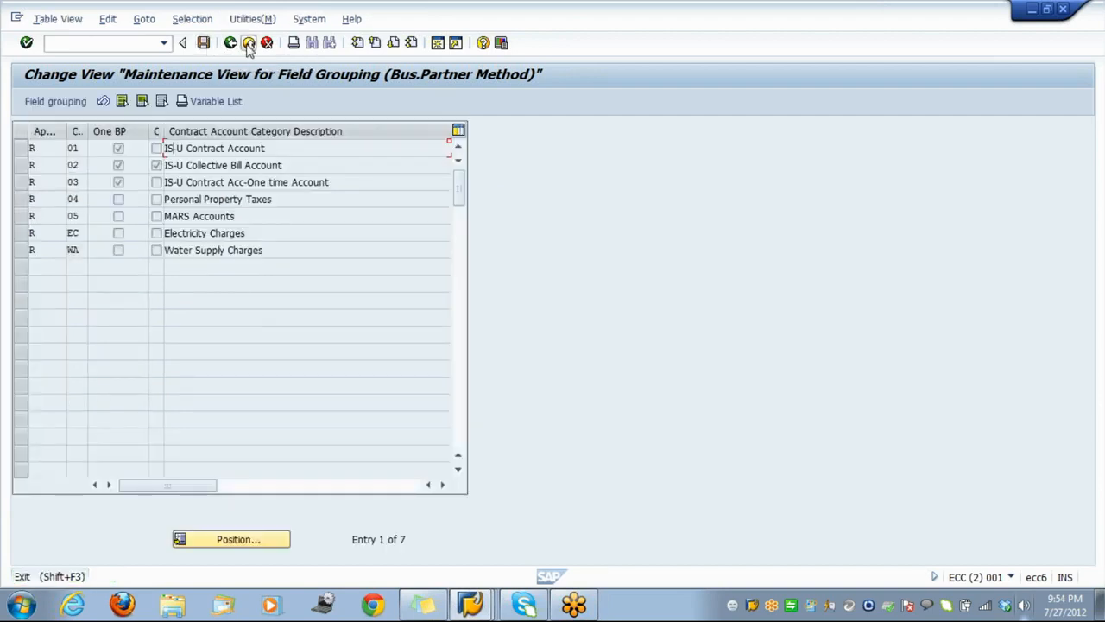
click(248, 46)
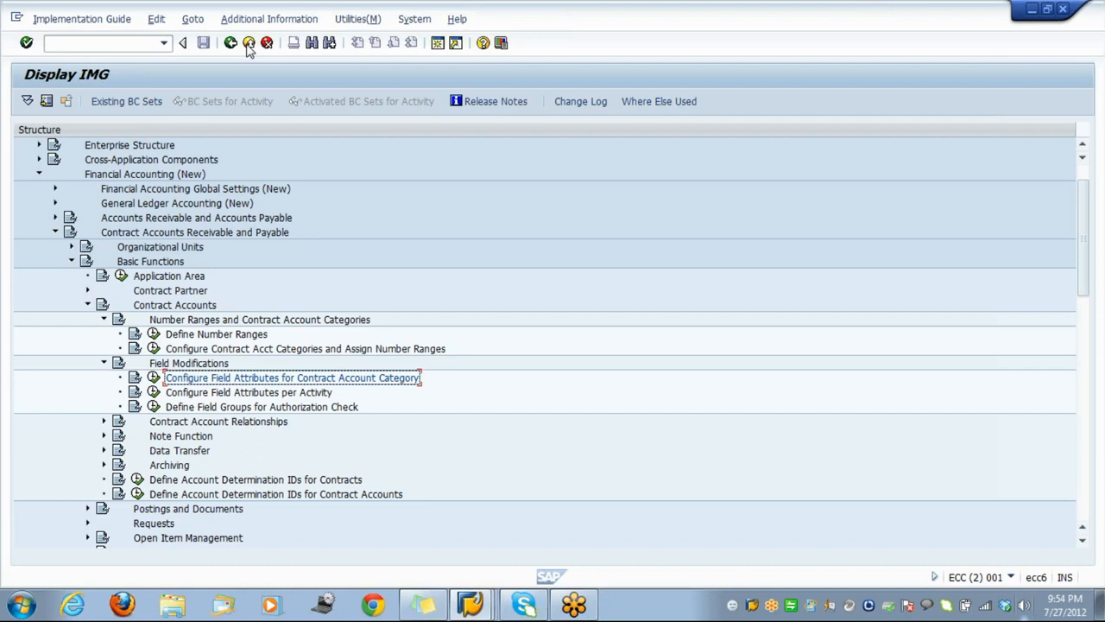
Collapse the Field Modifications and Number Ranges and Contract Account Categories nodes under Contract Accounts
key(Up)
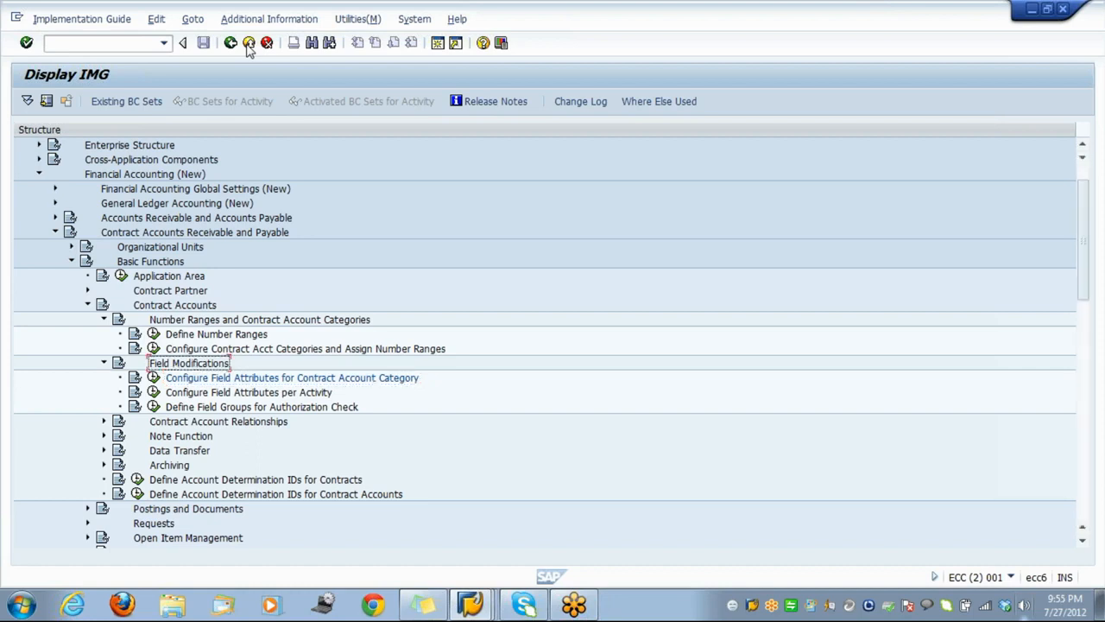
key(Left)
key(Up)
key(Up)
key(Up)
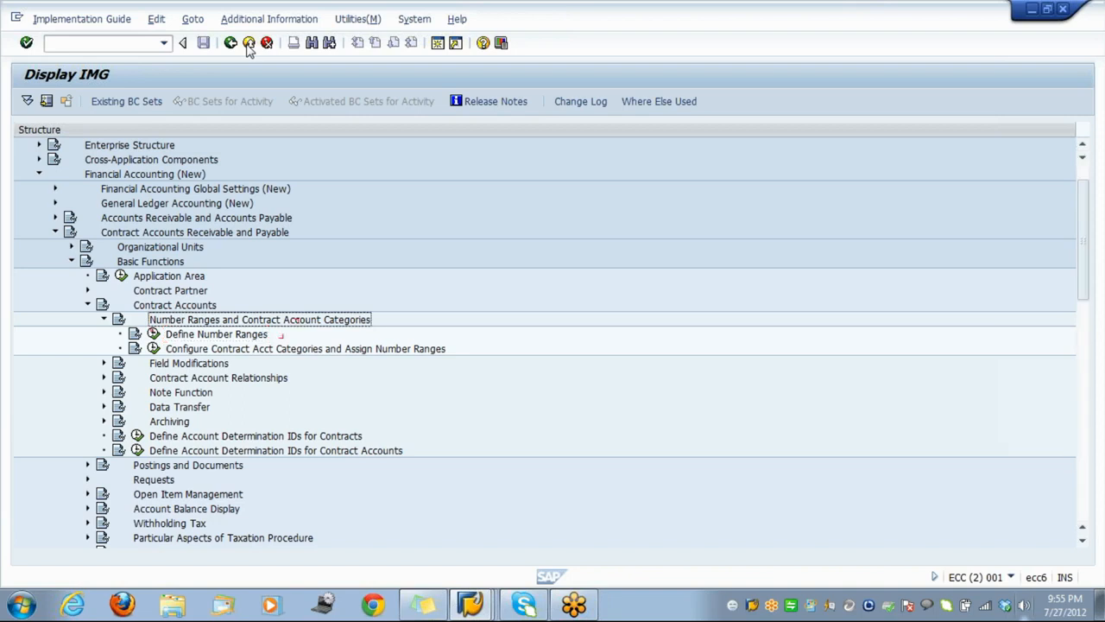
key(Left)
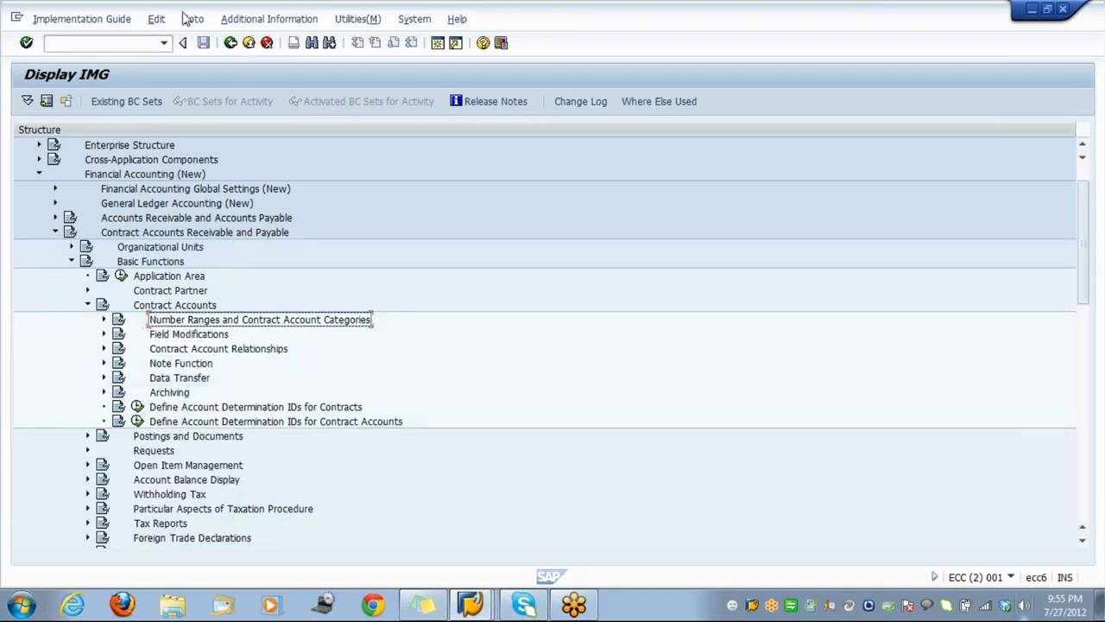
Start transaction FPP1 in a new session and choose to create the business partner as a Person
click(108, 42)
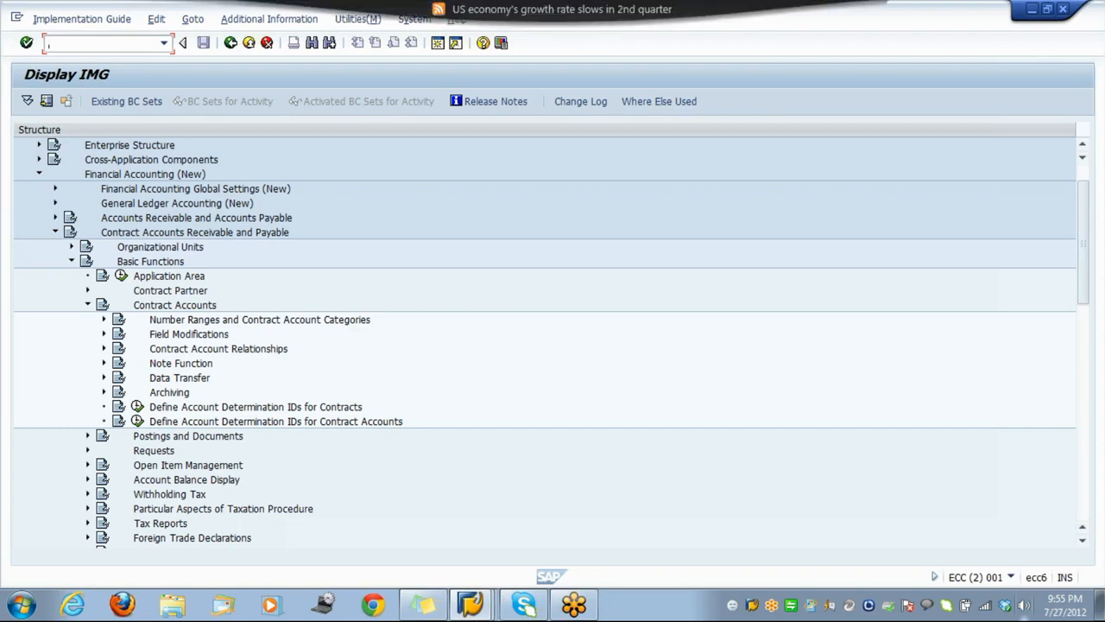
text(/ofpp1)
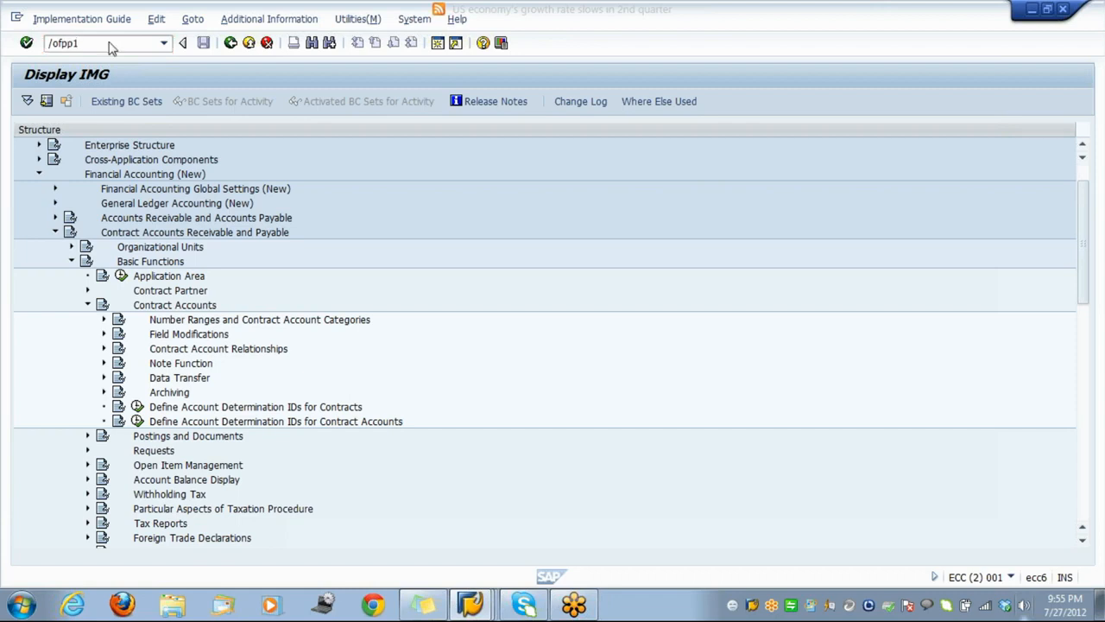
key(Return)
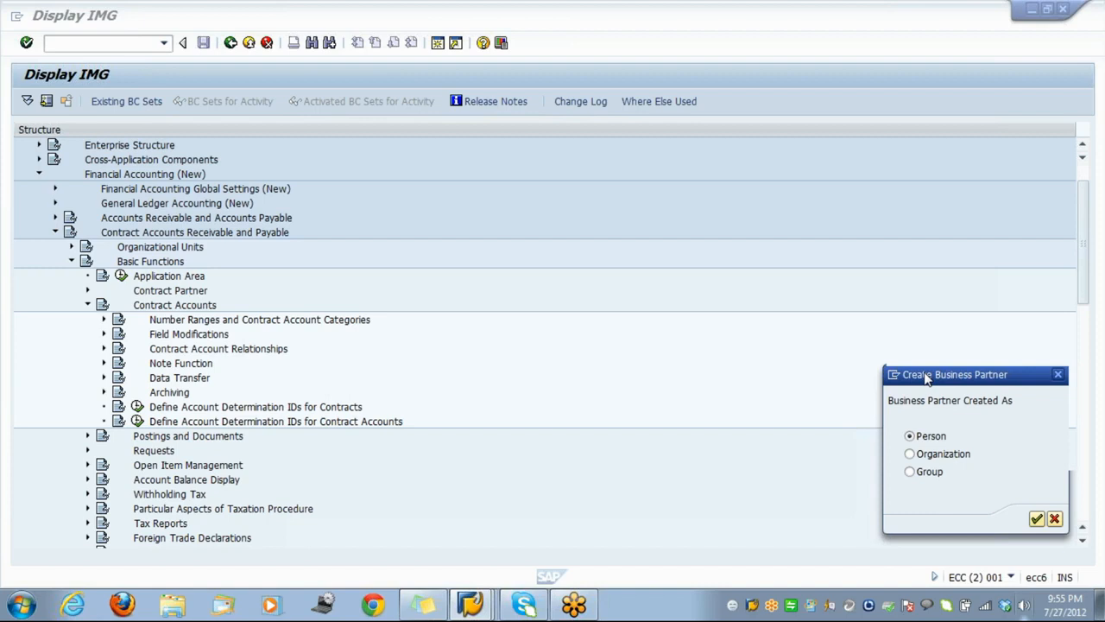
drag(926, 376, 672, 359)
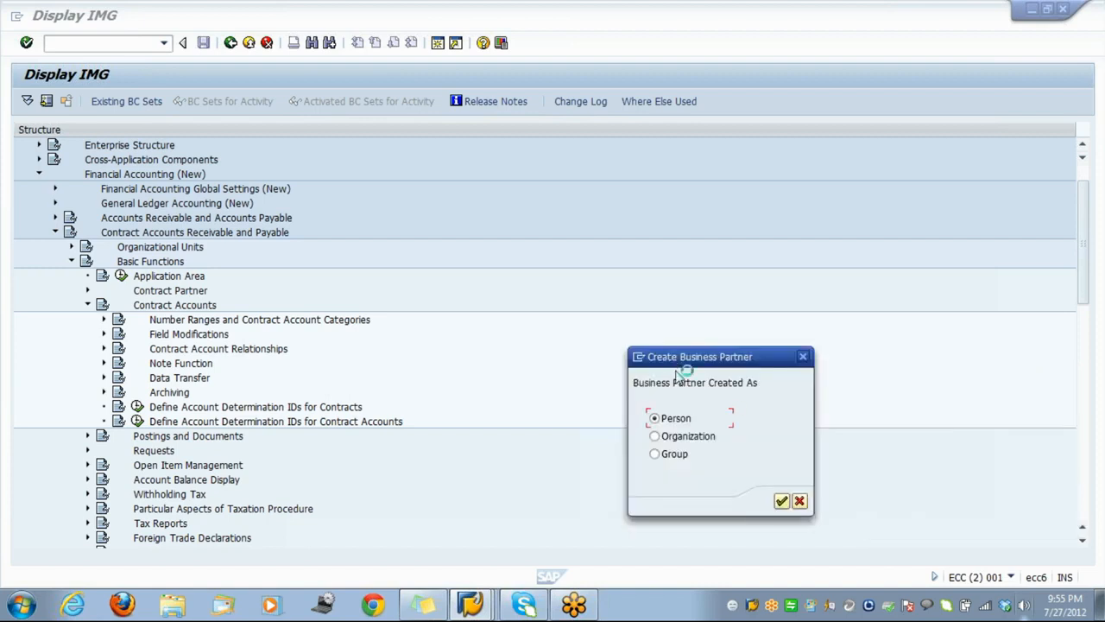
click(789, 500)
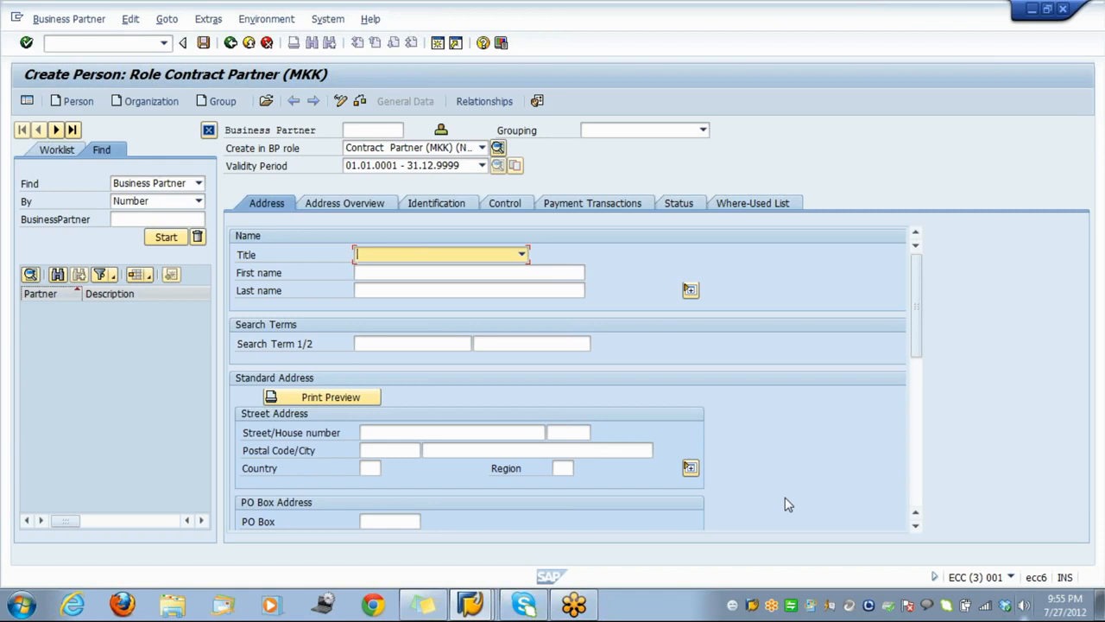
Set the new partner's title to Mr. and enter the partner's first and last name
text(Mr.)
key(Tab)
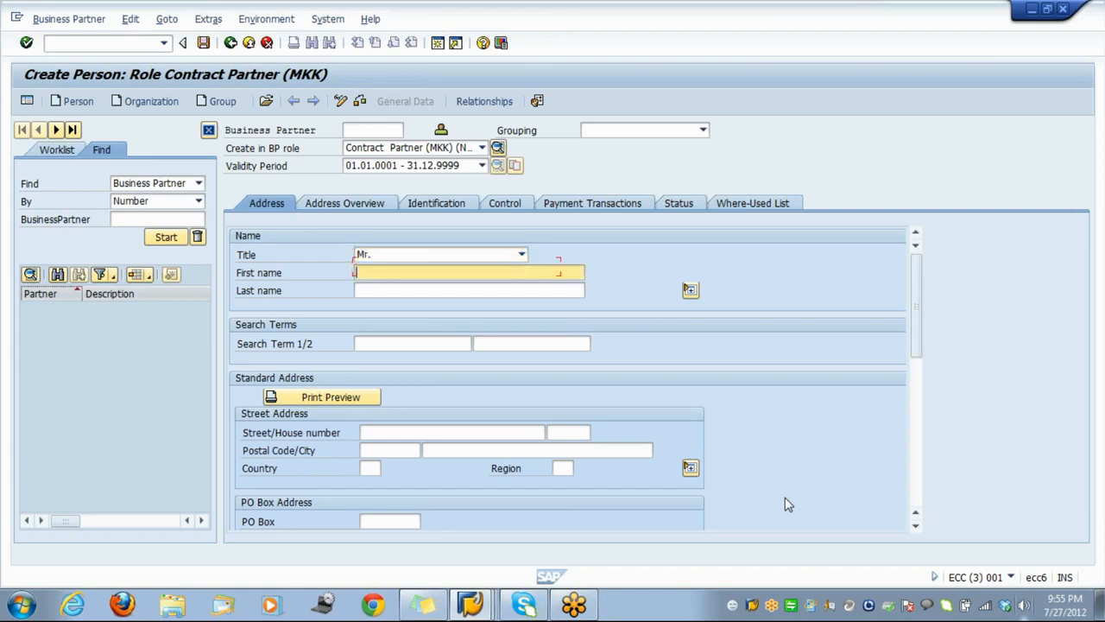
text(kokata)
key(Tab)
text(K)
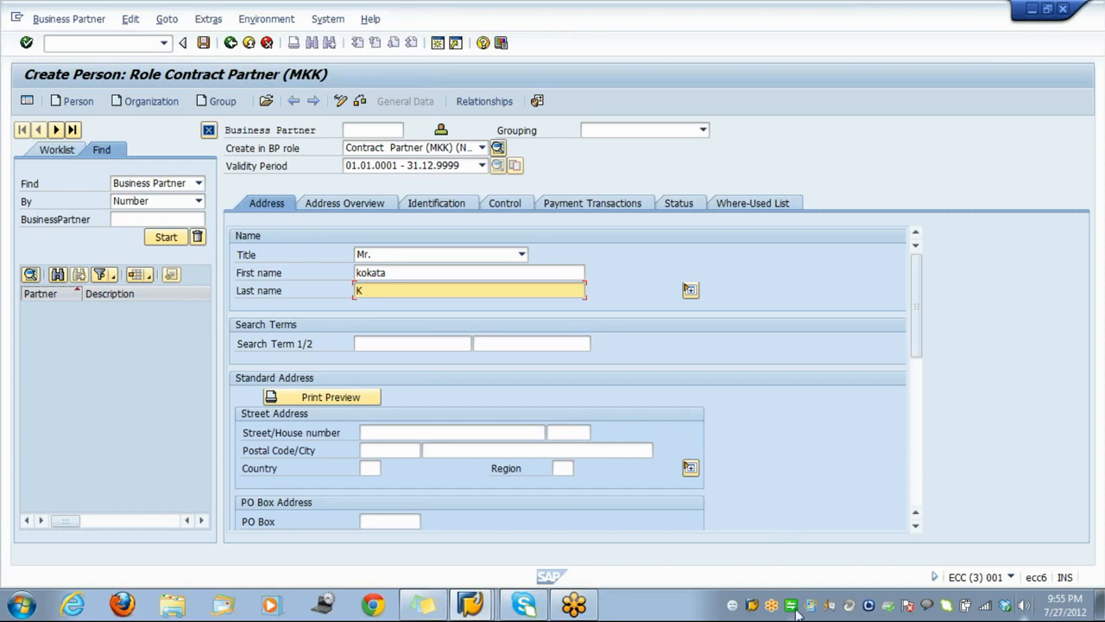
Fill in the partner's standard address with country IN, region 25 and the postal code
click(370, 468)
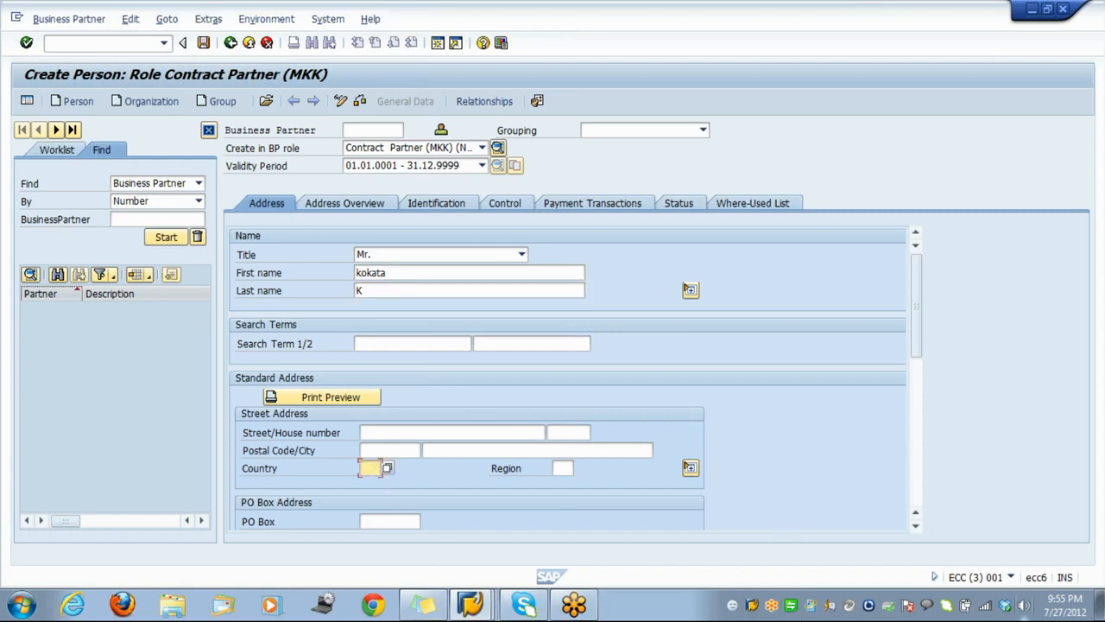
text(in)
key(Tab)
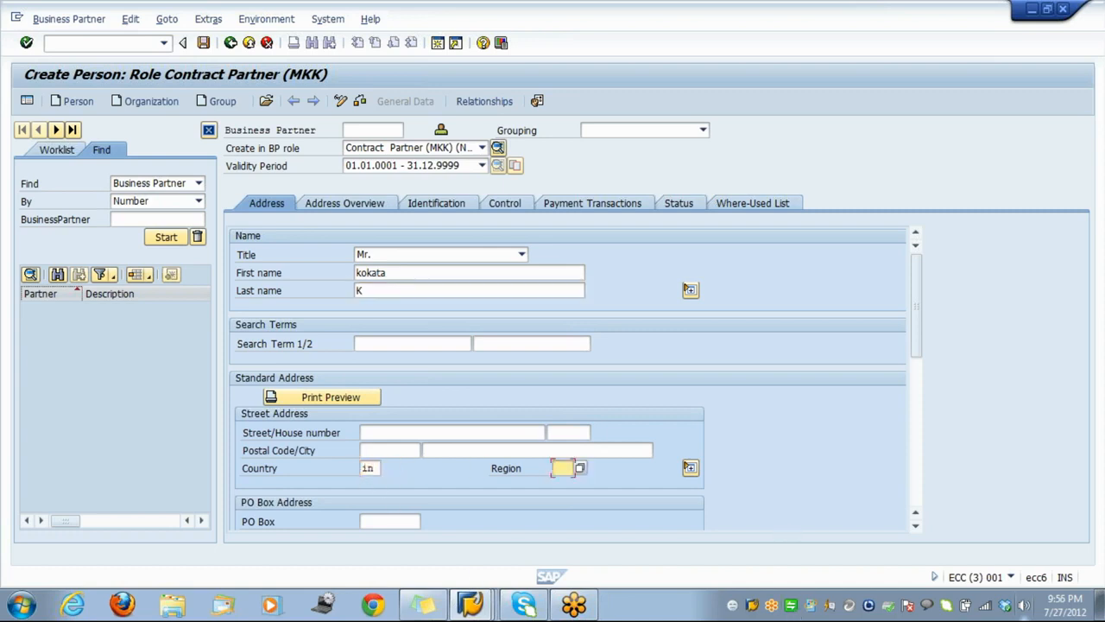
text(25)
click(365, 450)
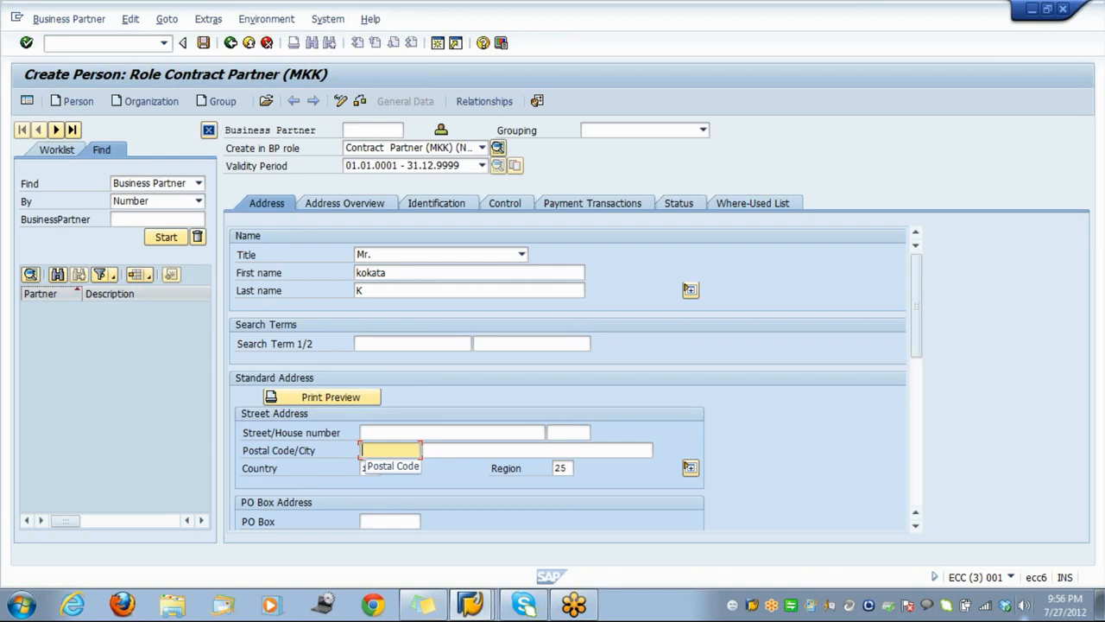
text(524202)
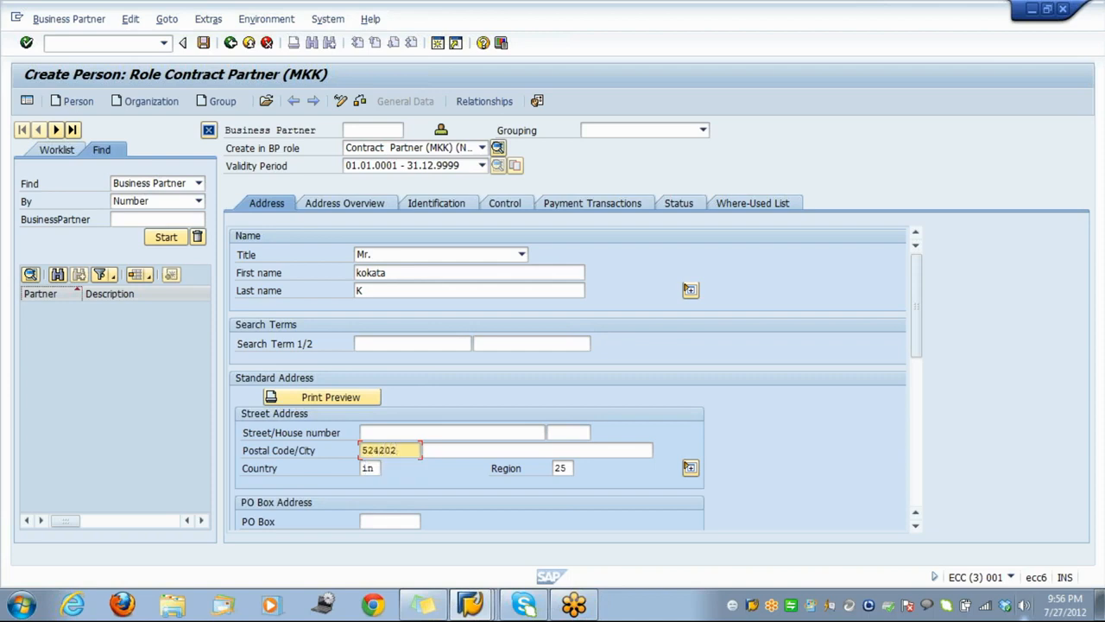
Set the BP type to 0001 in the partner's control data, accept the field selection adjustment, and save the business partner
click(461, 207)
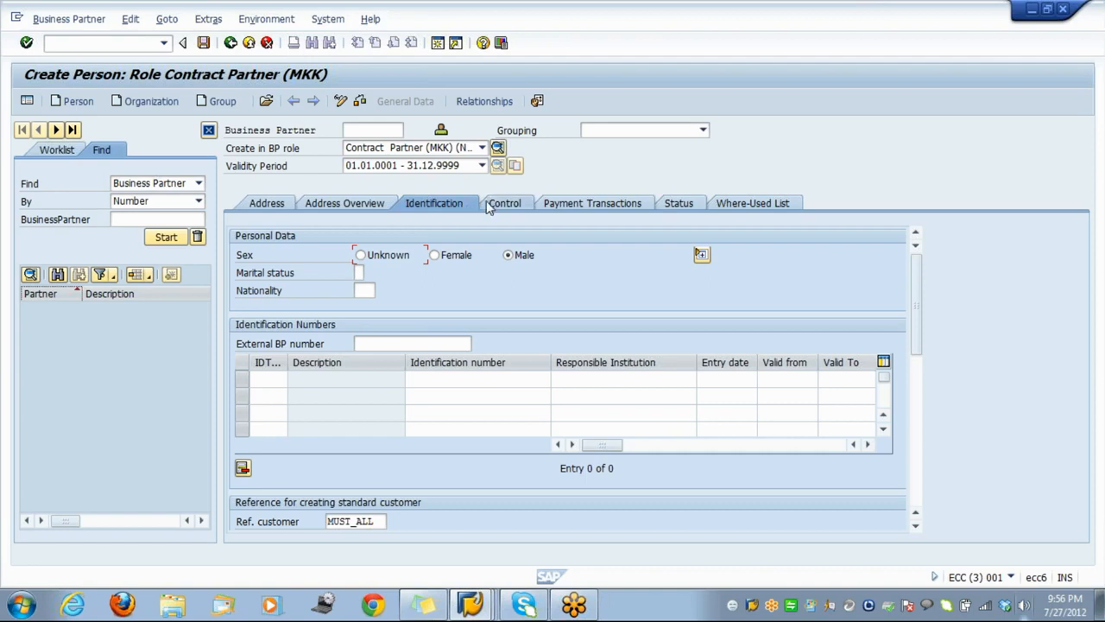
click(496, 207)
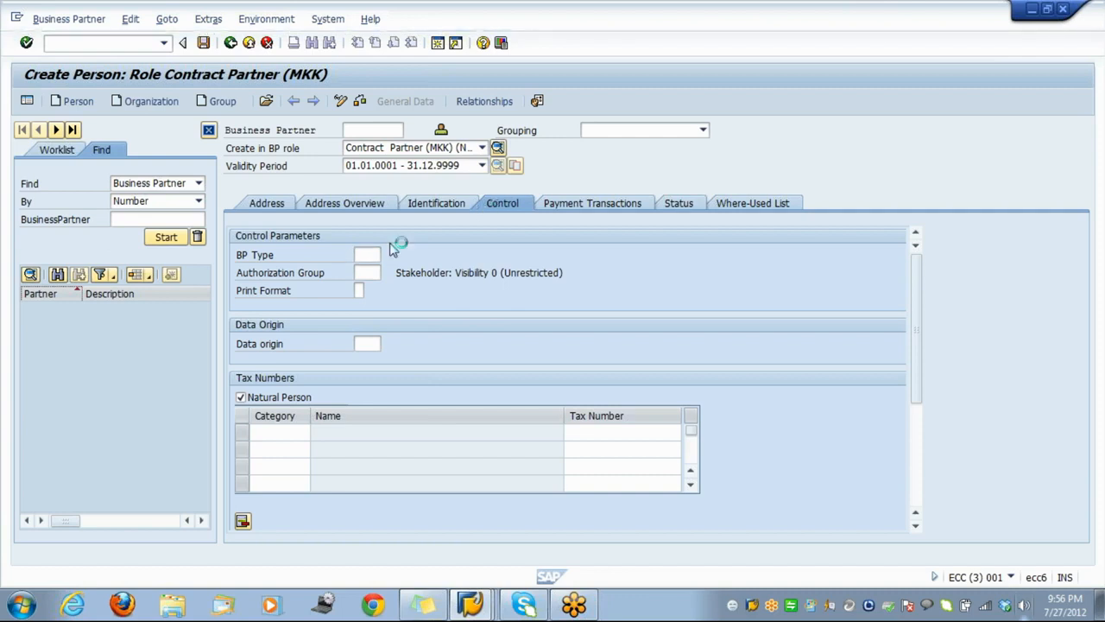
key(F4)
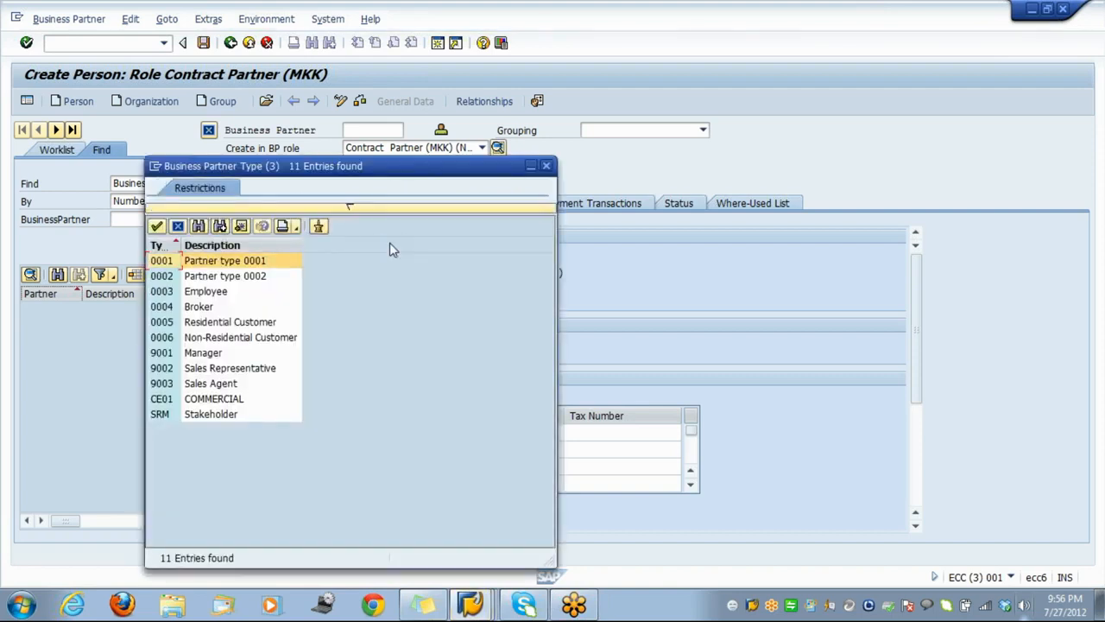
key(Return)
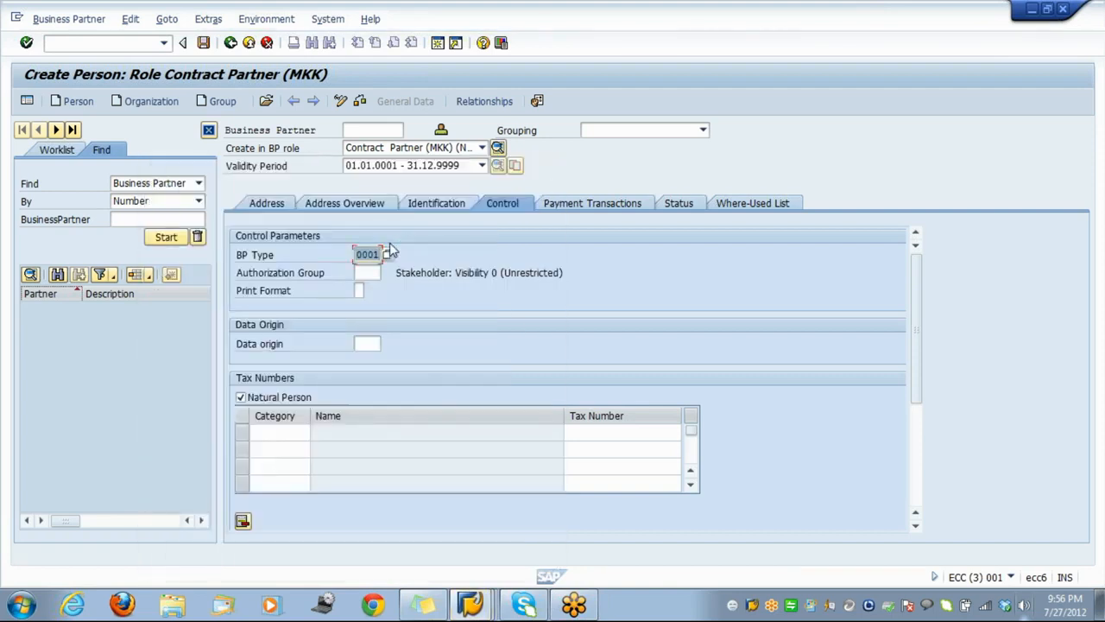
key(Return)
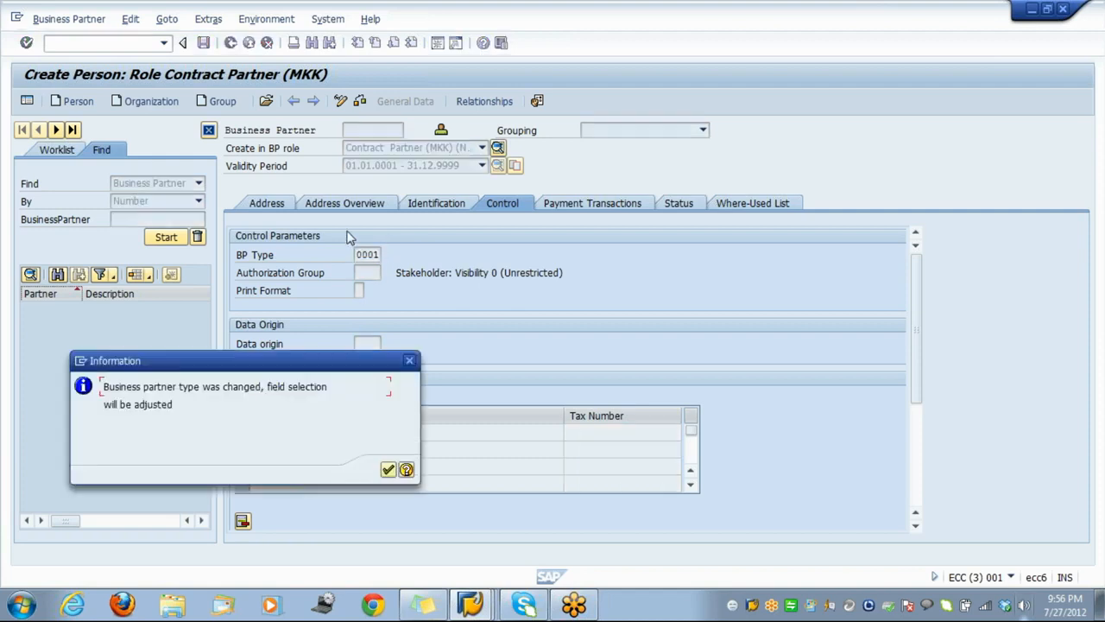
click(388, 471)
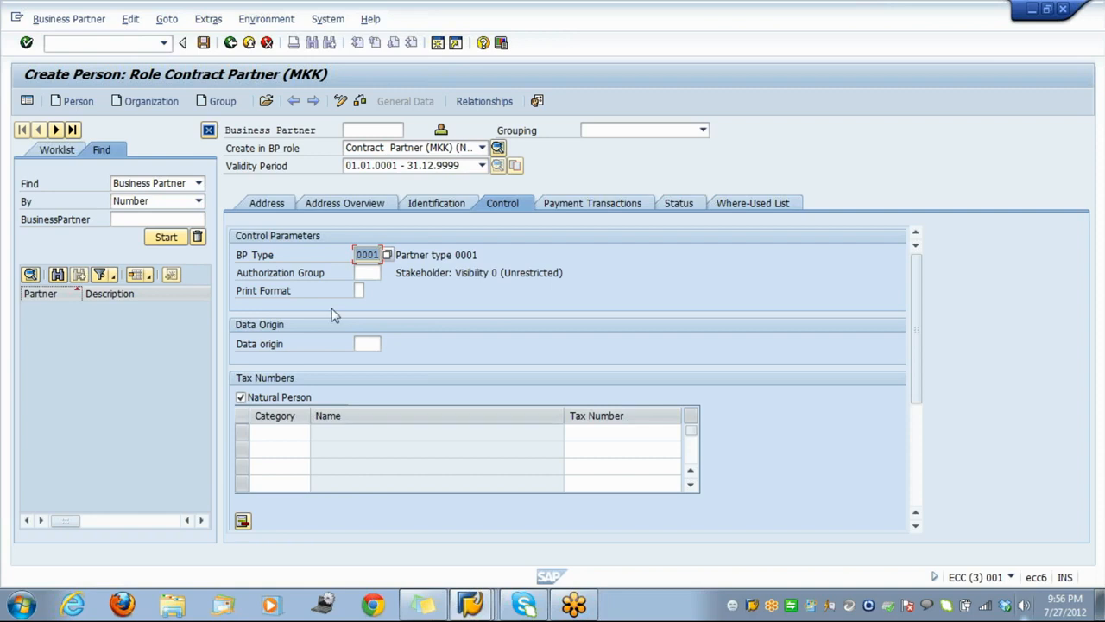
click(204, 50)
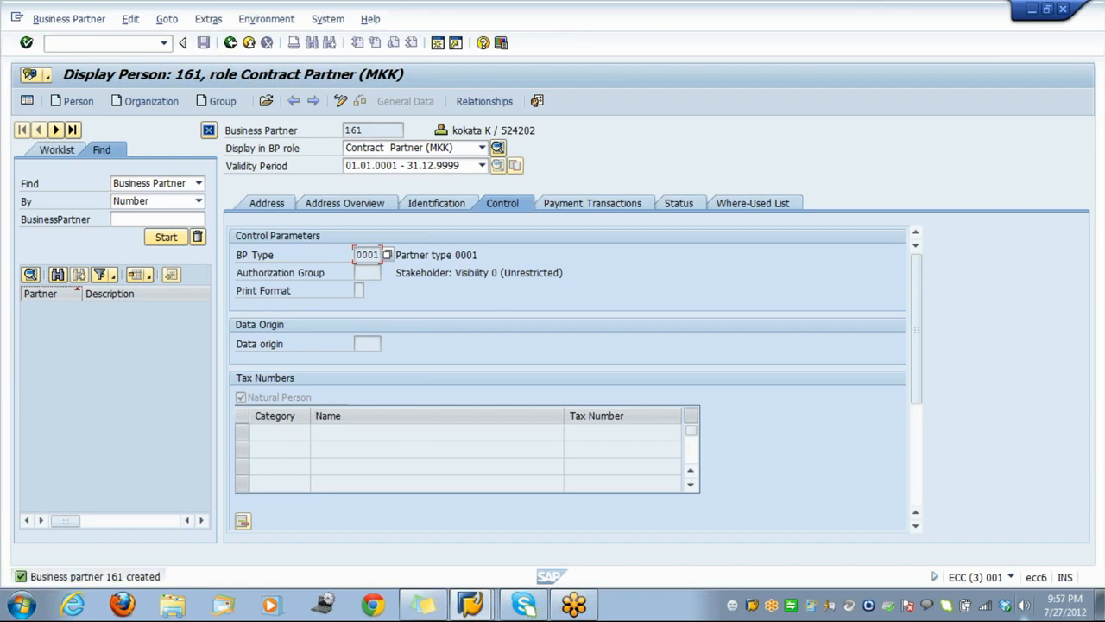
Try to open transaction CAA1 from the business partner display with the command /caa1
click(93, 43)
text(/caa1)
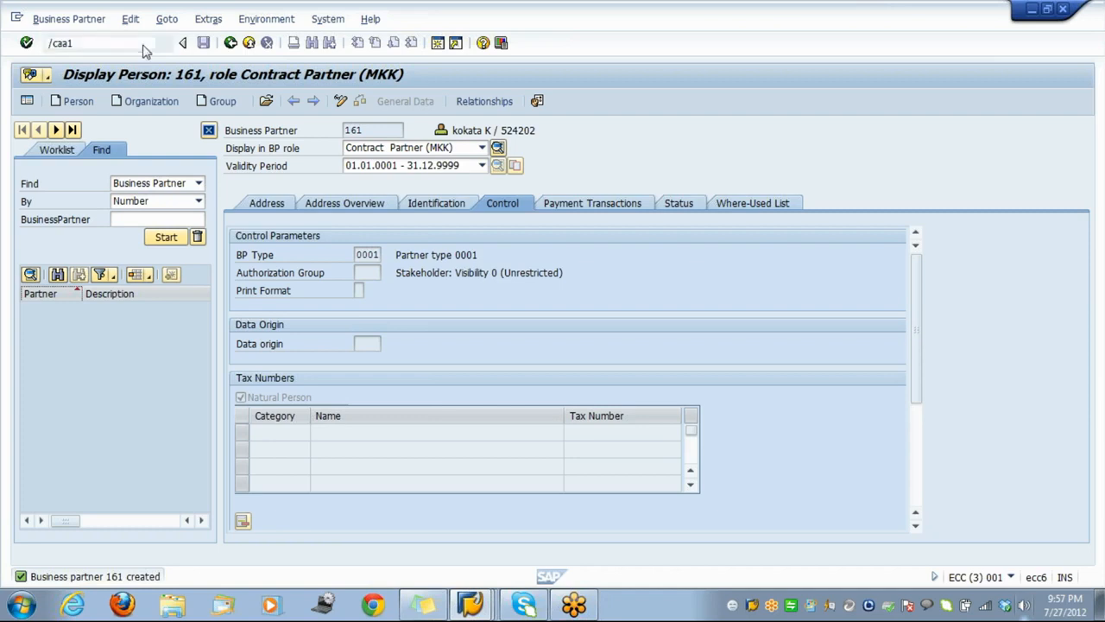
key(Return)
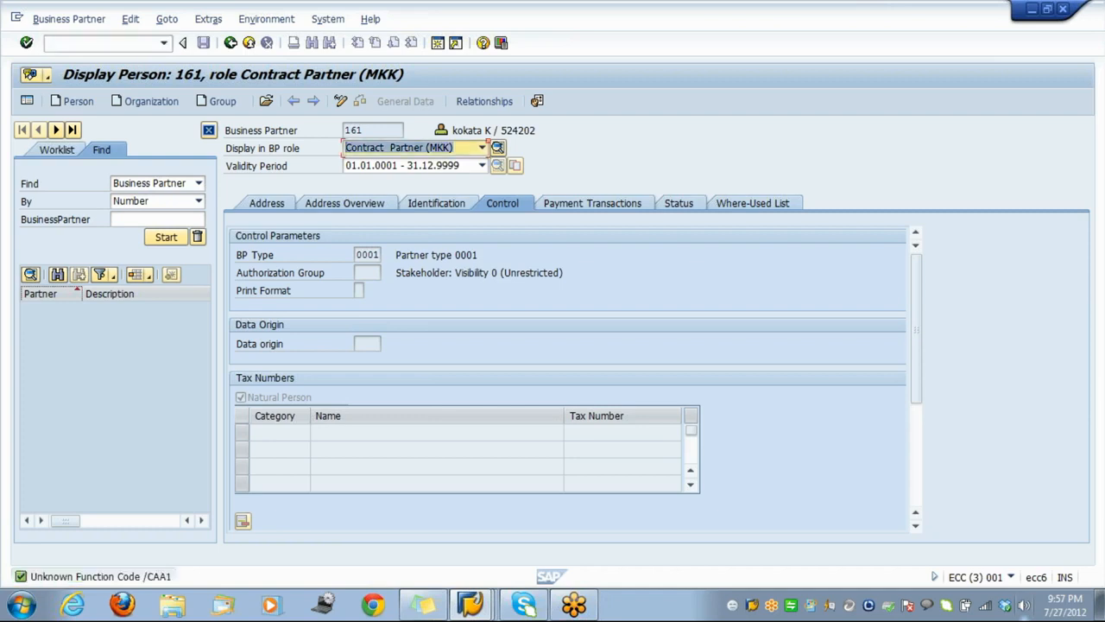
Start transaction CAA1 in the current session with the command /ncaa1 to create a contract account
click(95, 43)
text(/ncaa1)
key(Return)
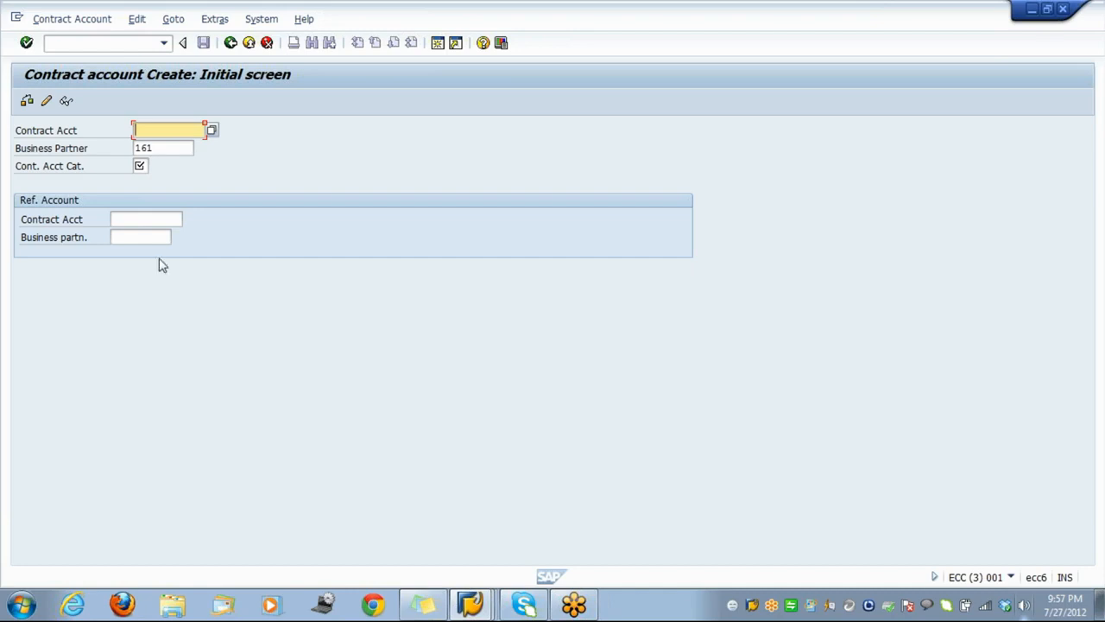
Choose contract account category 01, IS-U Contract Account, for the new account and continue to its general data
click(141, 165)
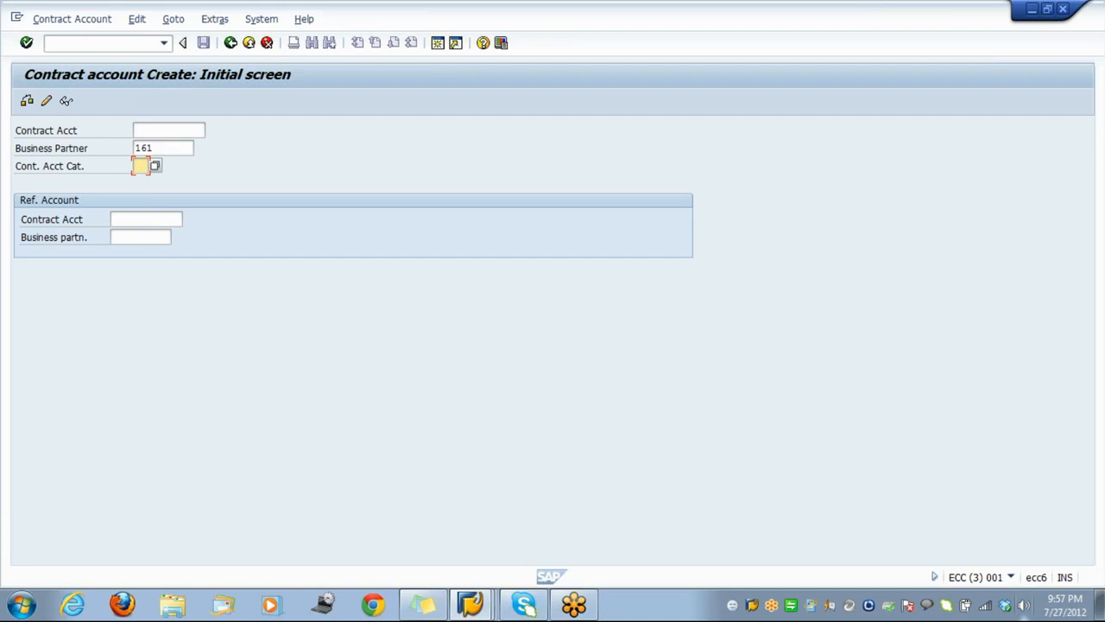
click(155, 168)
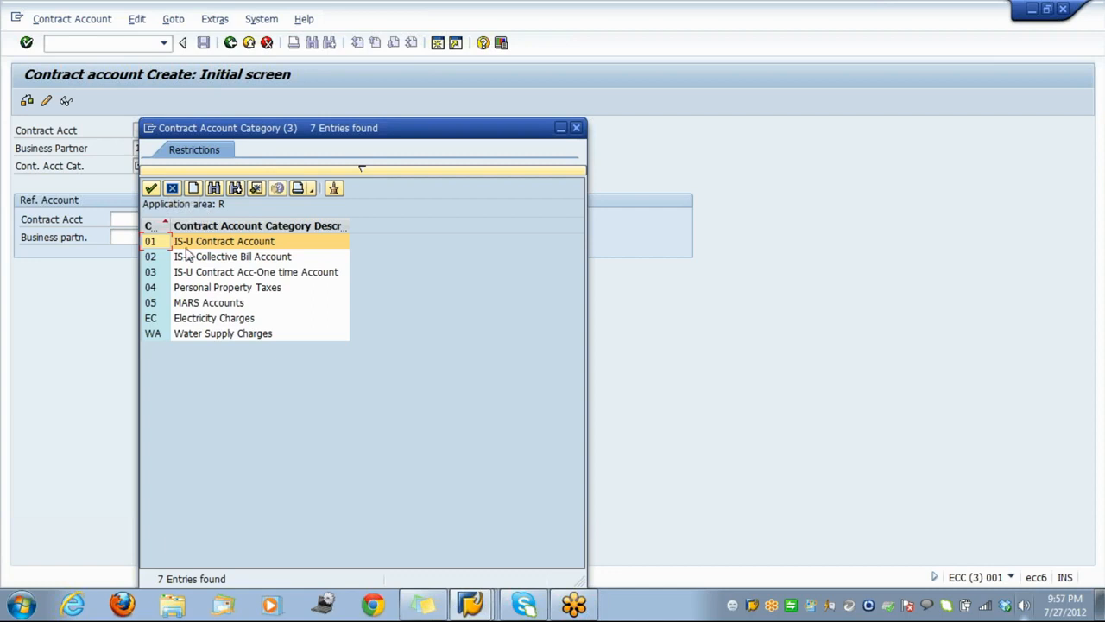
click(187, 247)
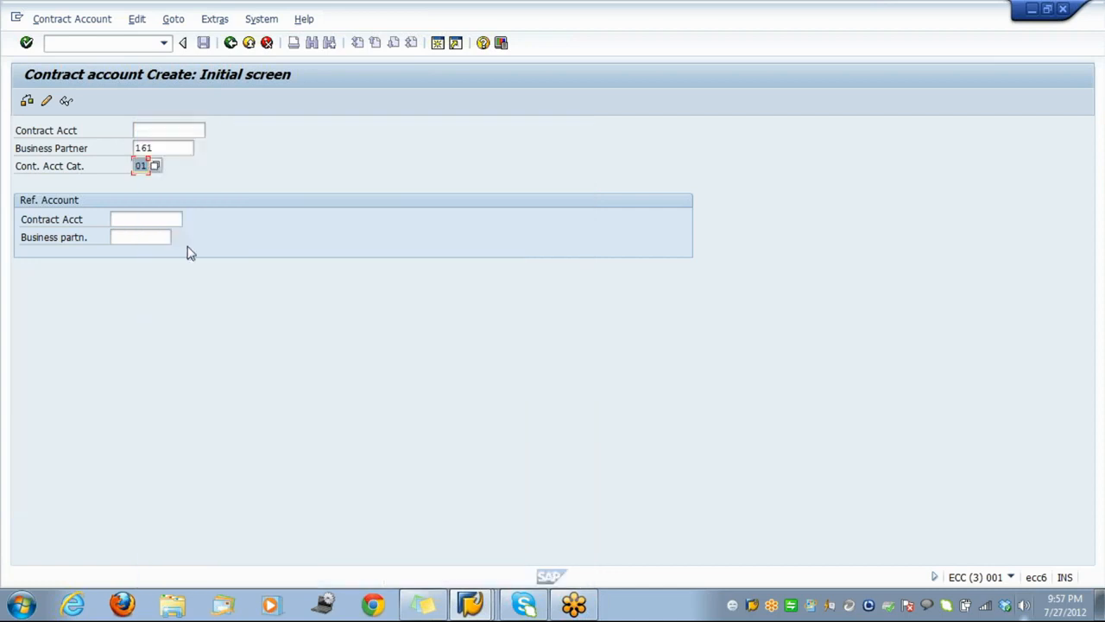
key(Return)
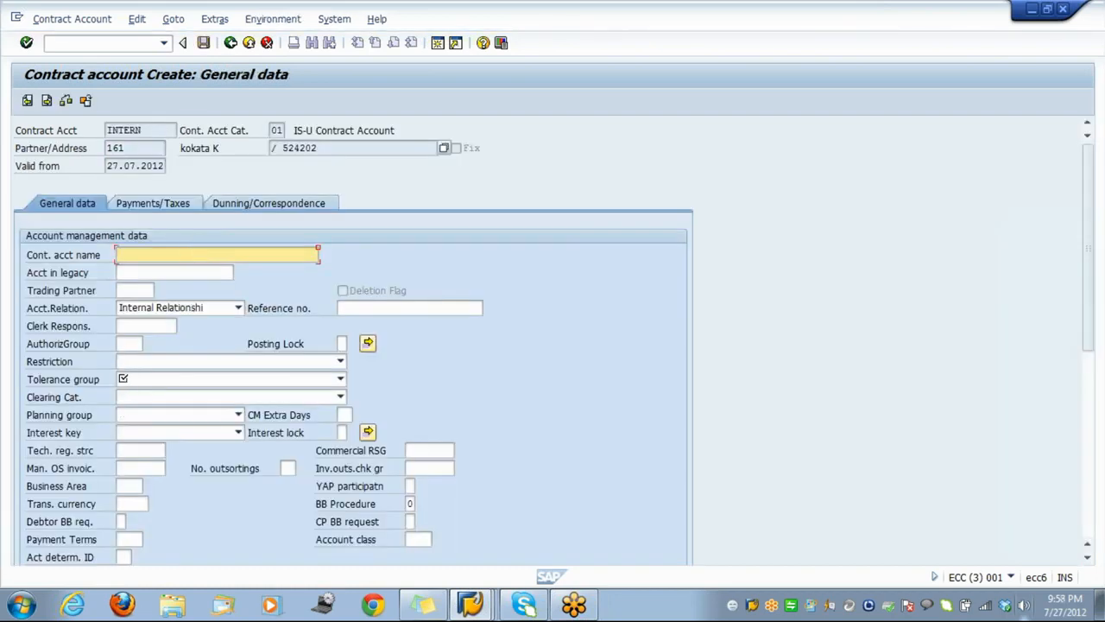
Name the contract account Kolkata and assign Tolerance Group 0001 in the account management data
text(Kolakata)
key(Left)
key(Left)
key(Left)
key(BackSpace)
click(282, 384)
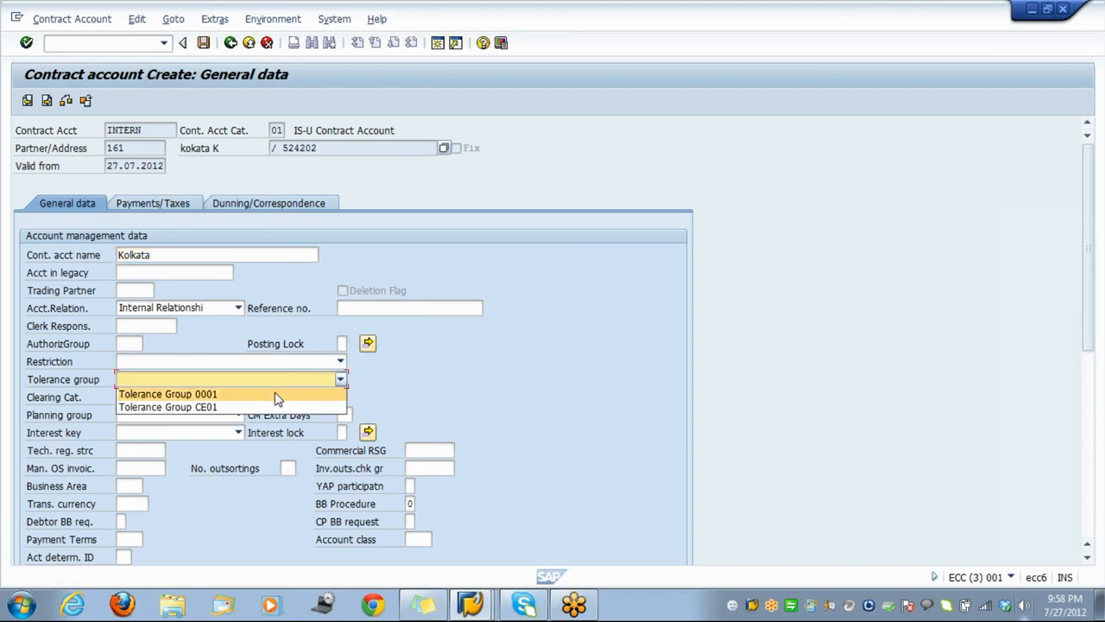
click(277, 395)
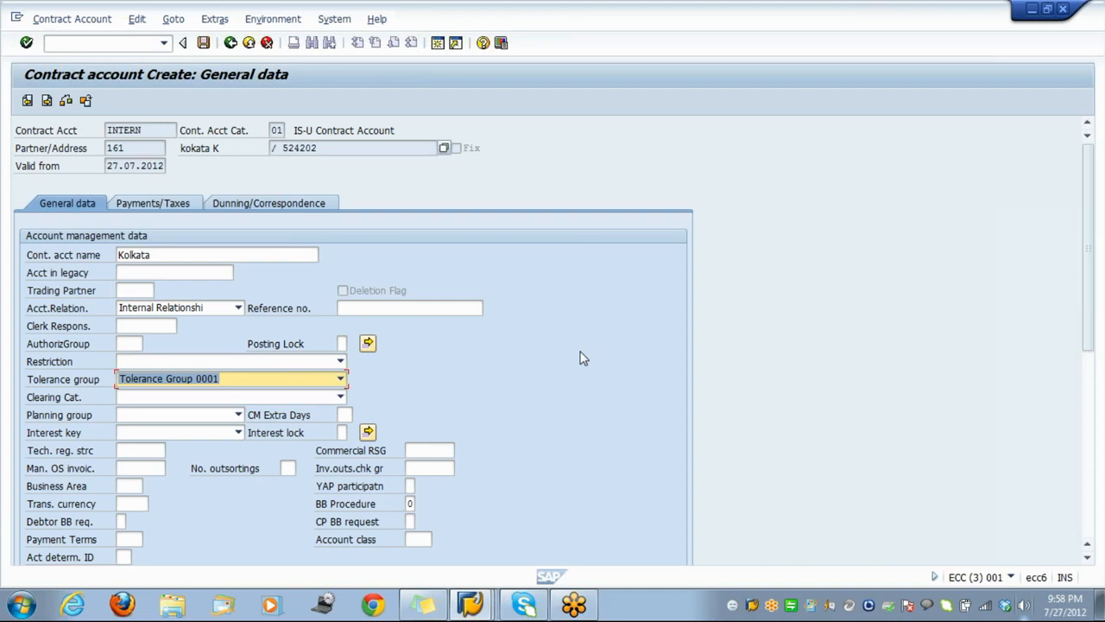
Assign payment terms 0002 to the contract account in the account management data
key(Down)
key(Down)
key(Down)
key(Down)
key(Down)
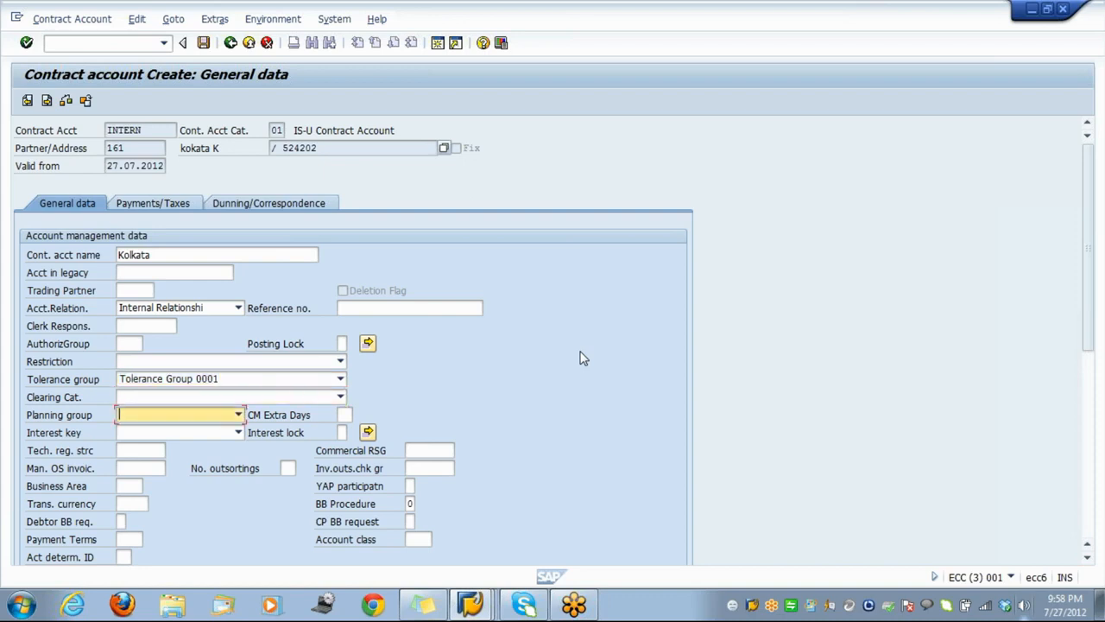
key(Down)
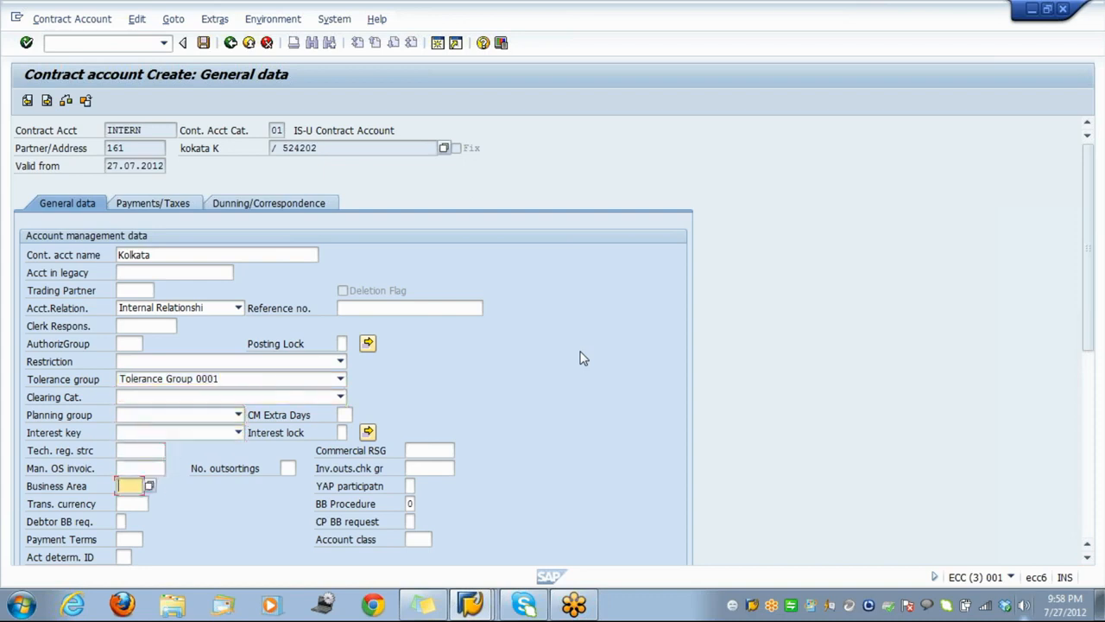
key(Down)
key(Down)
key(Down)
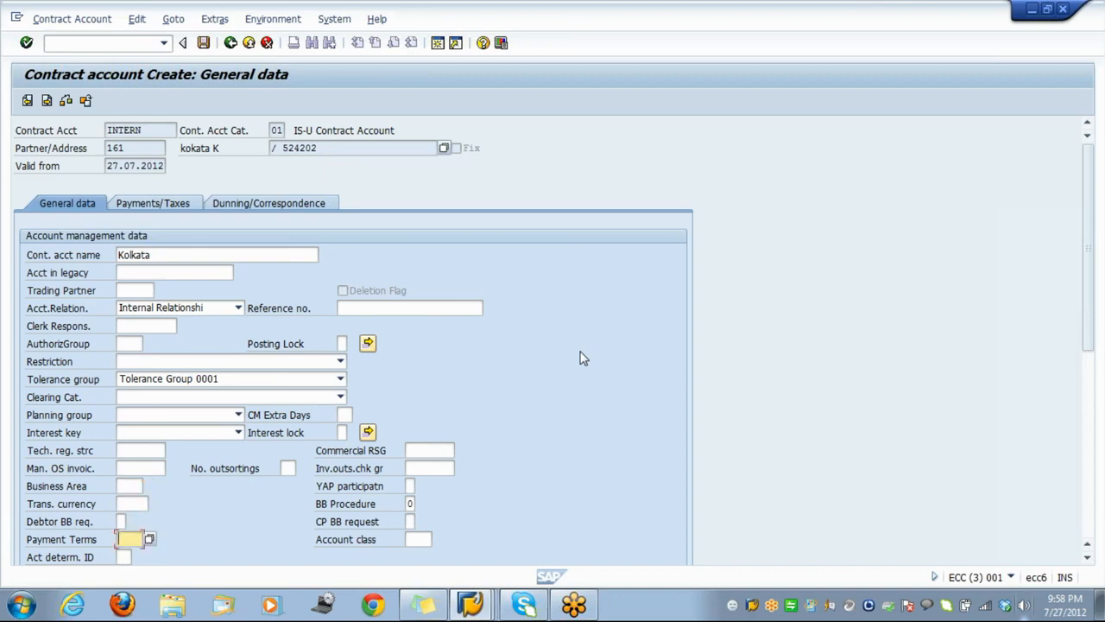
key(Down)
key(Down)
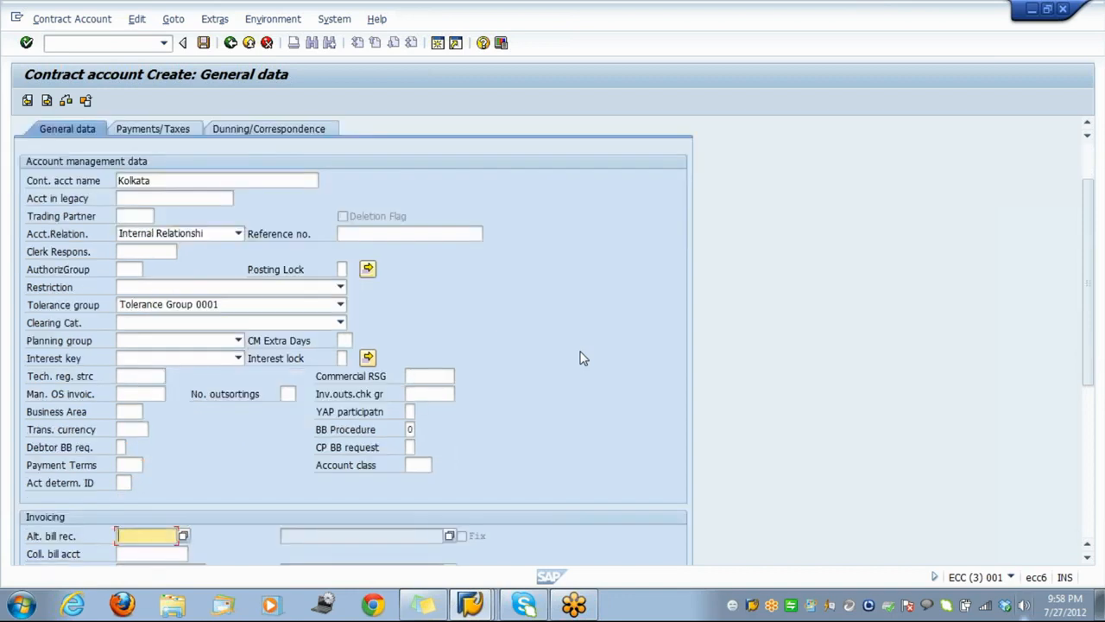
key(Up)
key(Up)
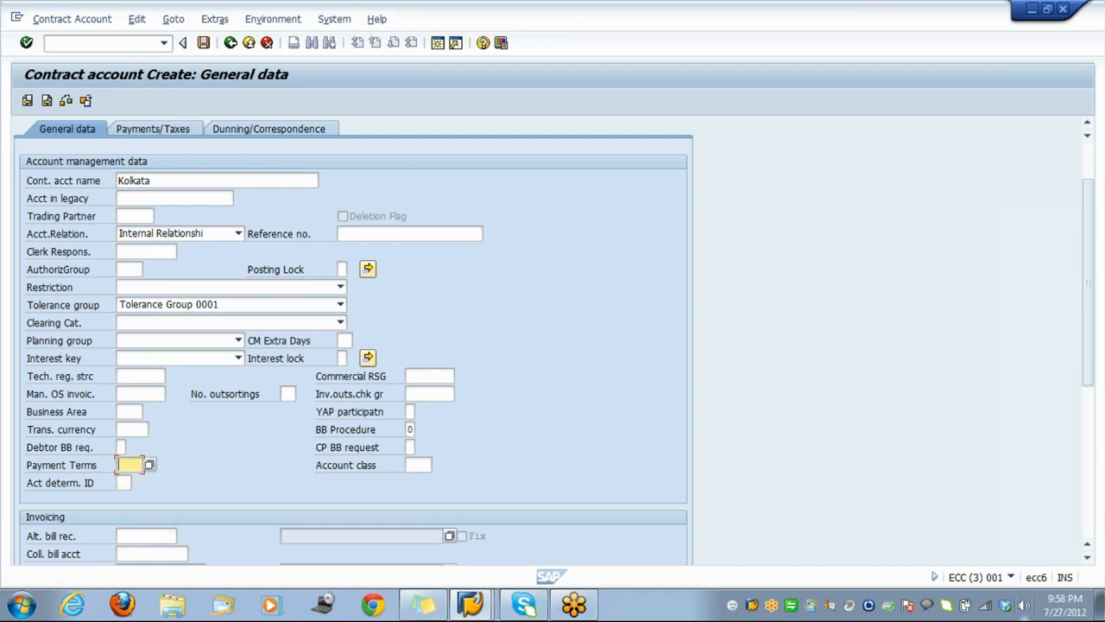
click(149, 465)
click(149, 466)
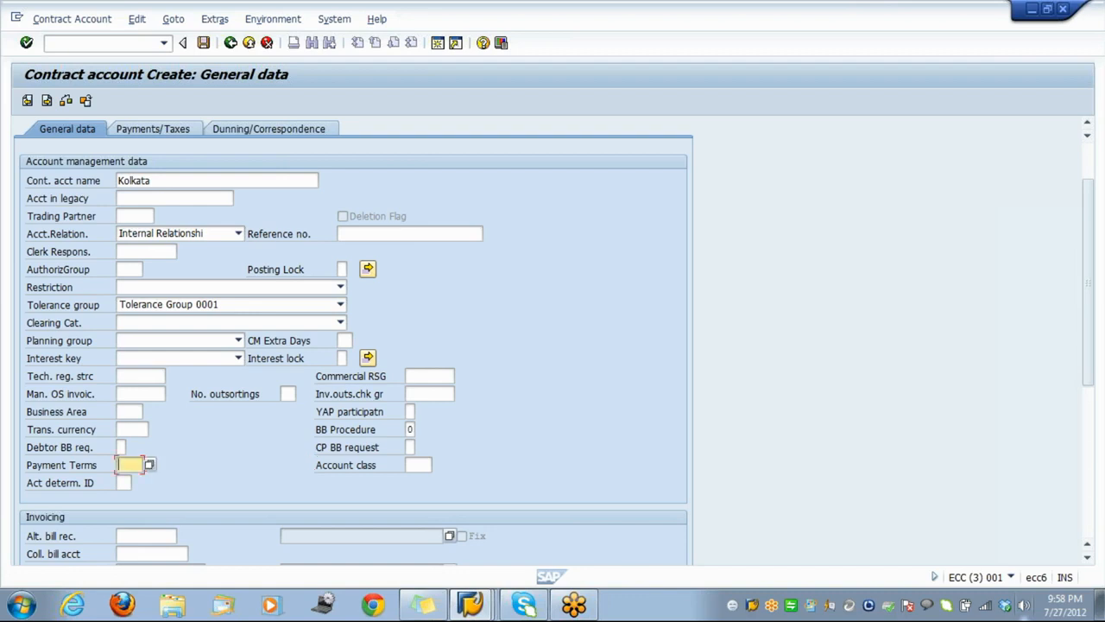
click(150, 465)
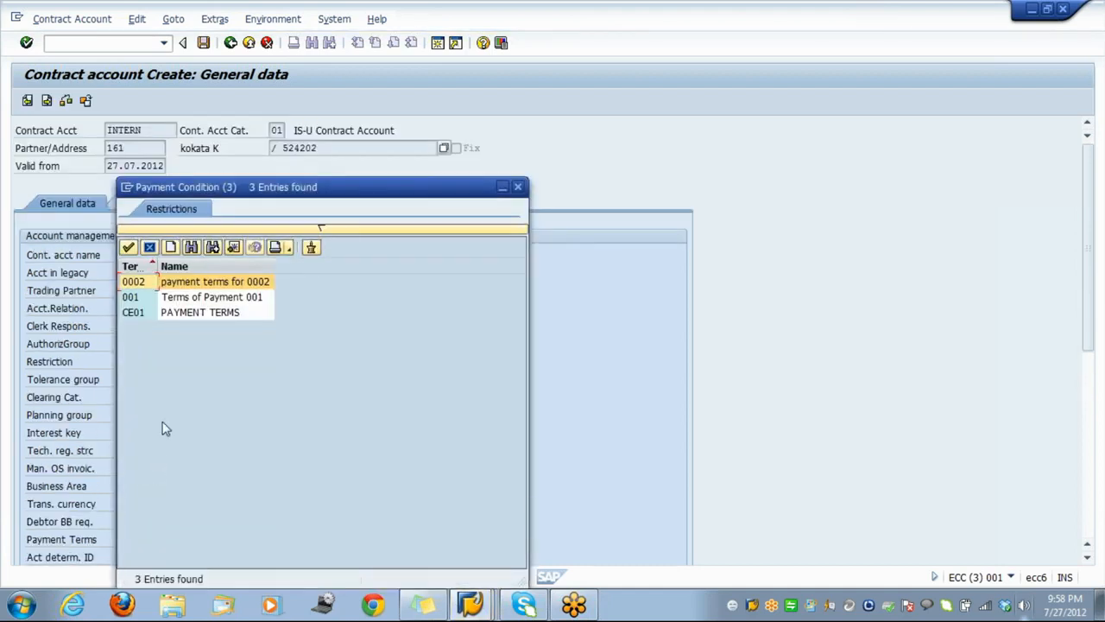
double_click(213, 286)
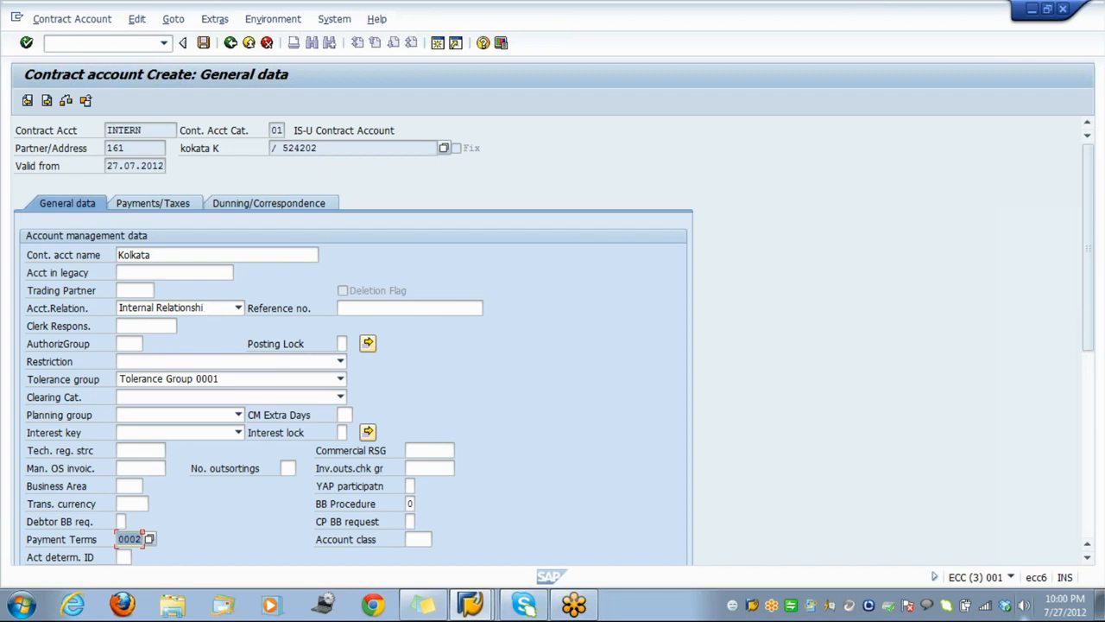
Set the account determination ID to 01, Residential Customers, and the clearing category to Automatic Clearing Catagory
click(124, 557)
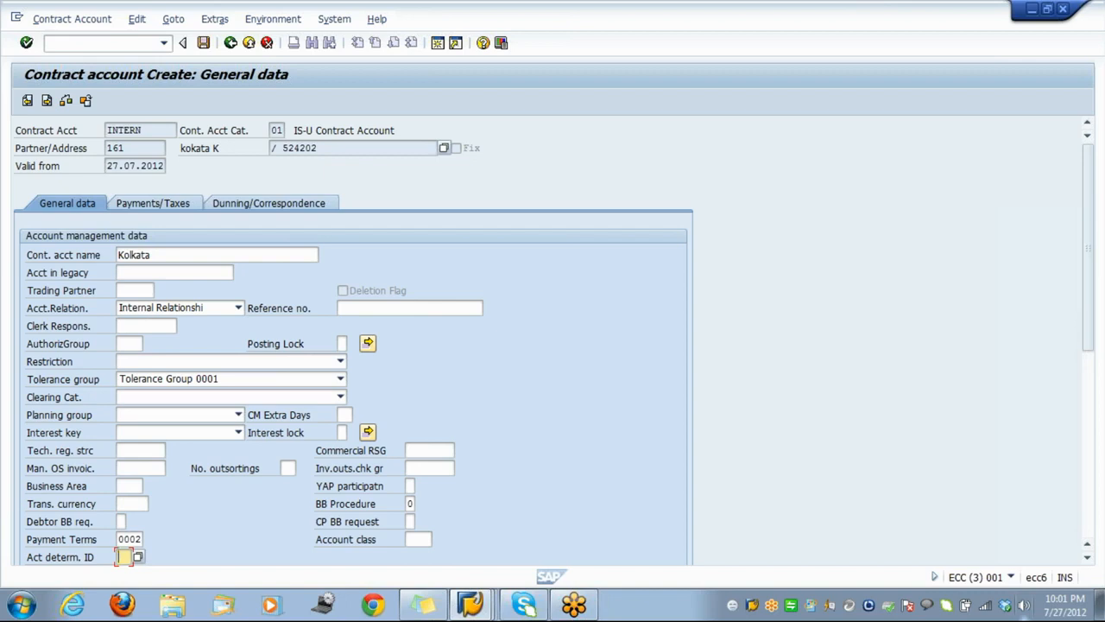
key(F4)
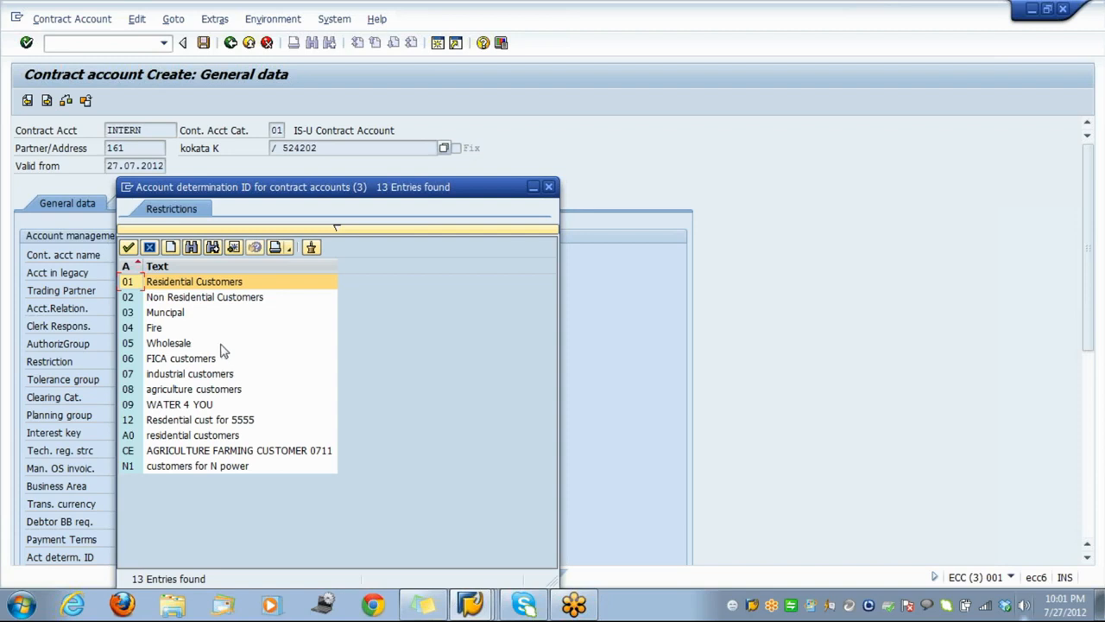
double_click(143, 284)
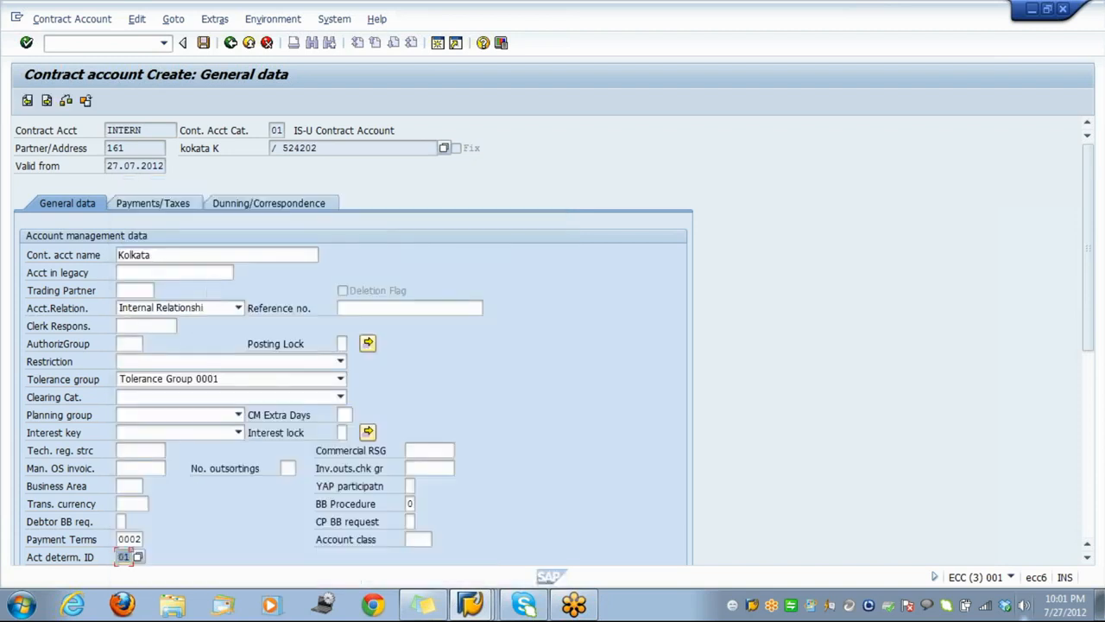
key(Return)
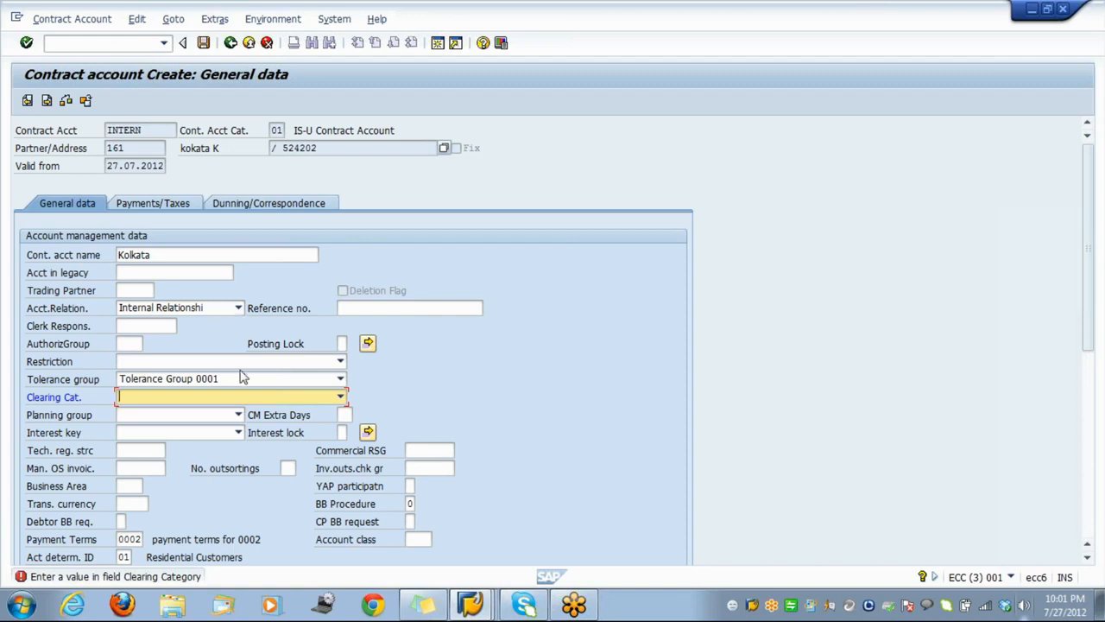
click(222, 404)
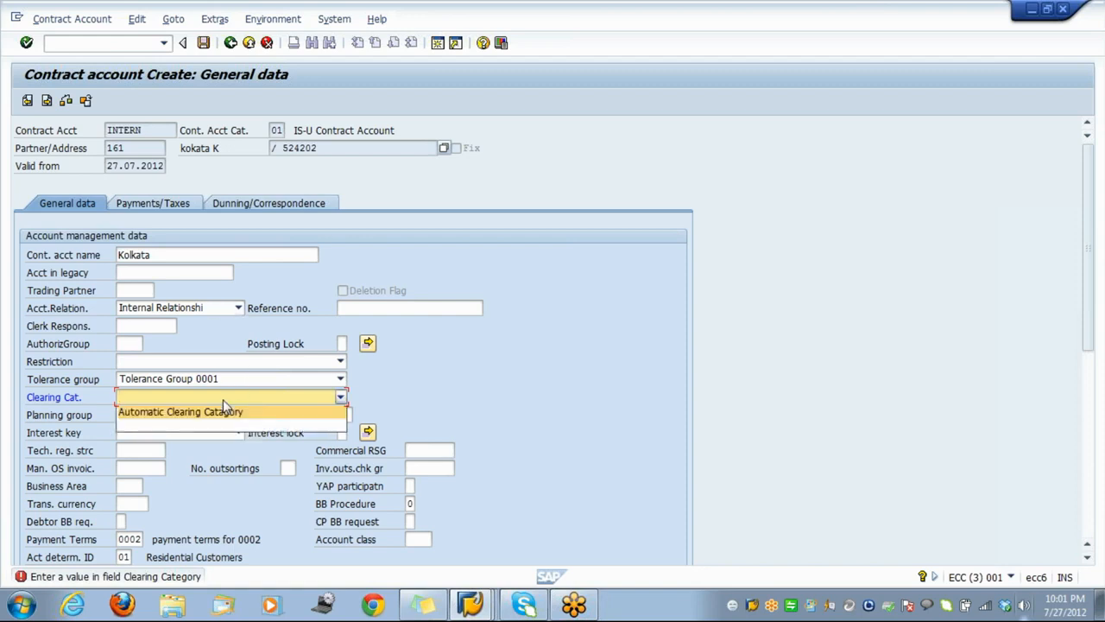
click(223, 413)
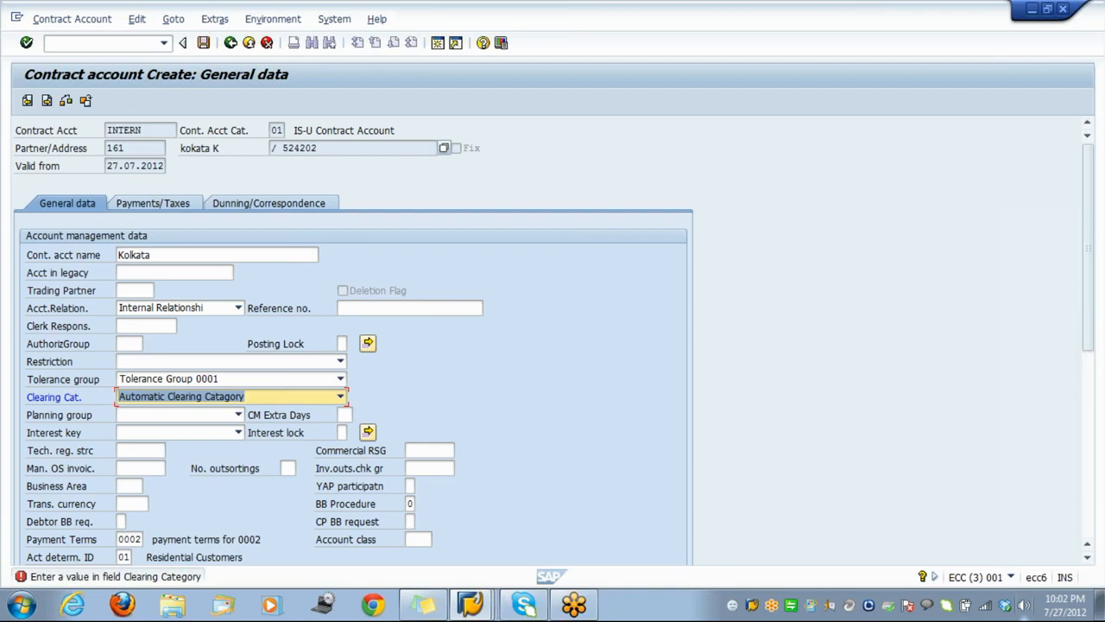
Try to open transaction FPCJ in a new session with the command /ofpcj
click(106, 43)
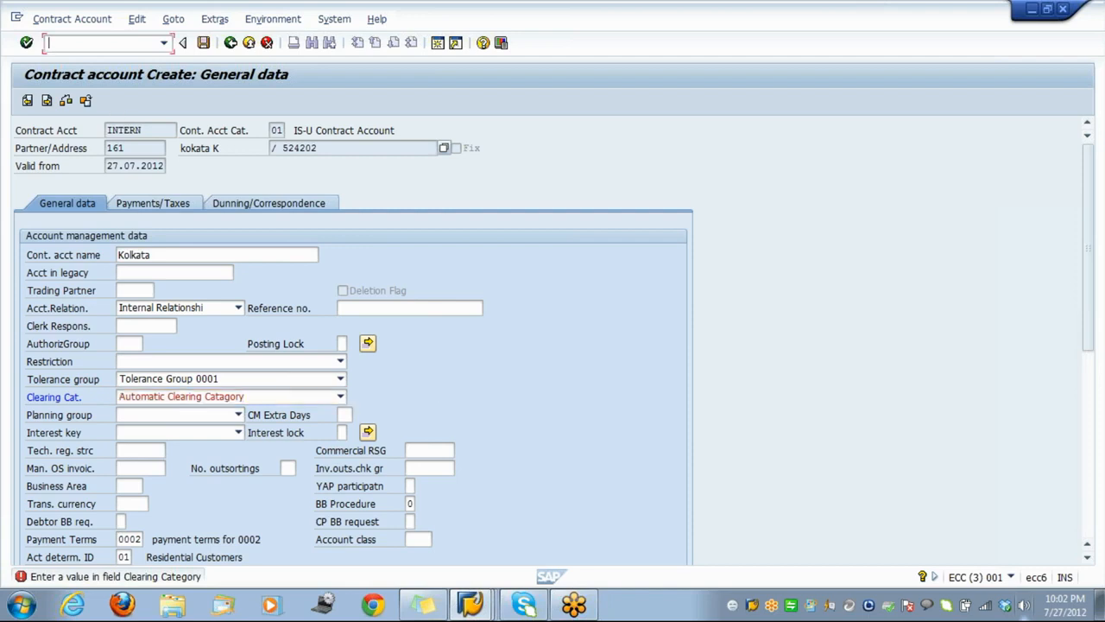
text(/ofpcj)
key(Return)
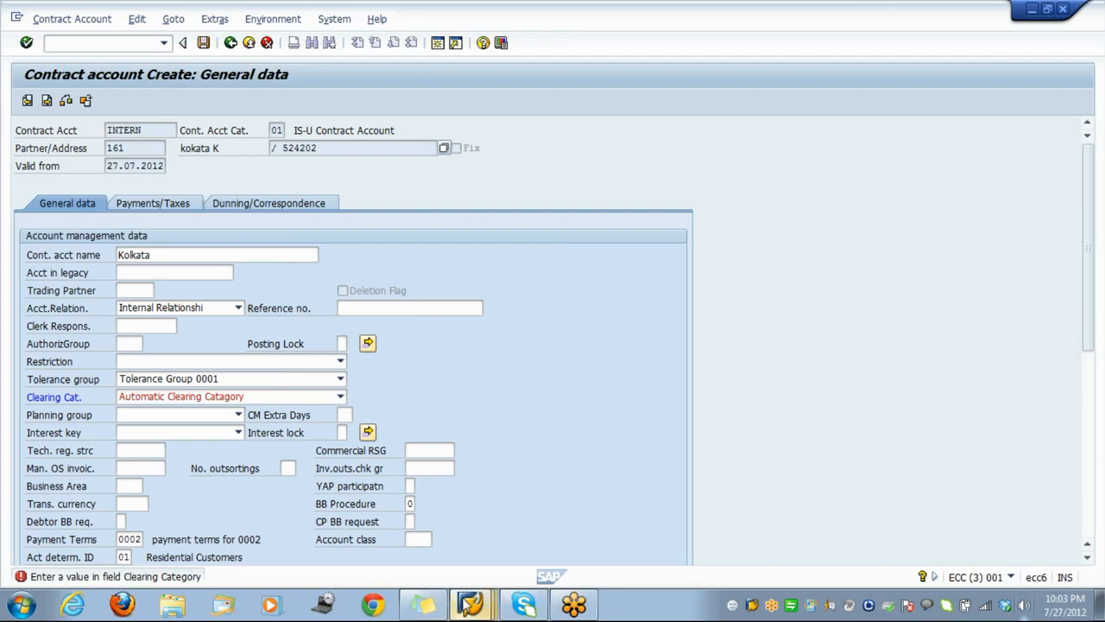
Try the command /nfp in the Display IMG session and return to the contract account being created
mouse_move(469, 604)
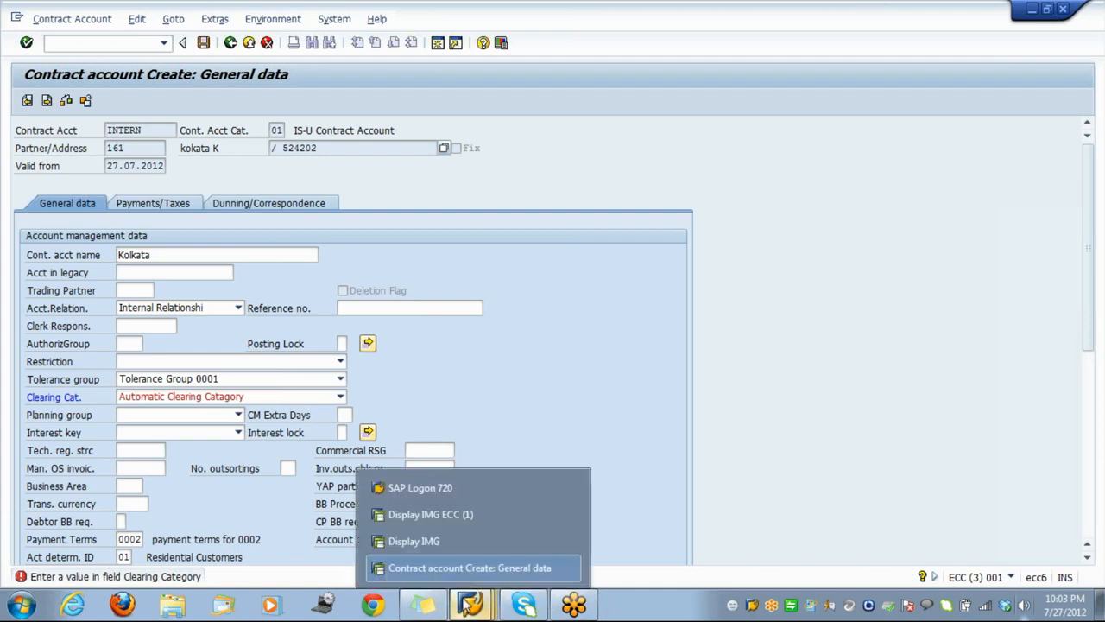
click(465, 540)
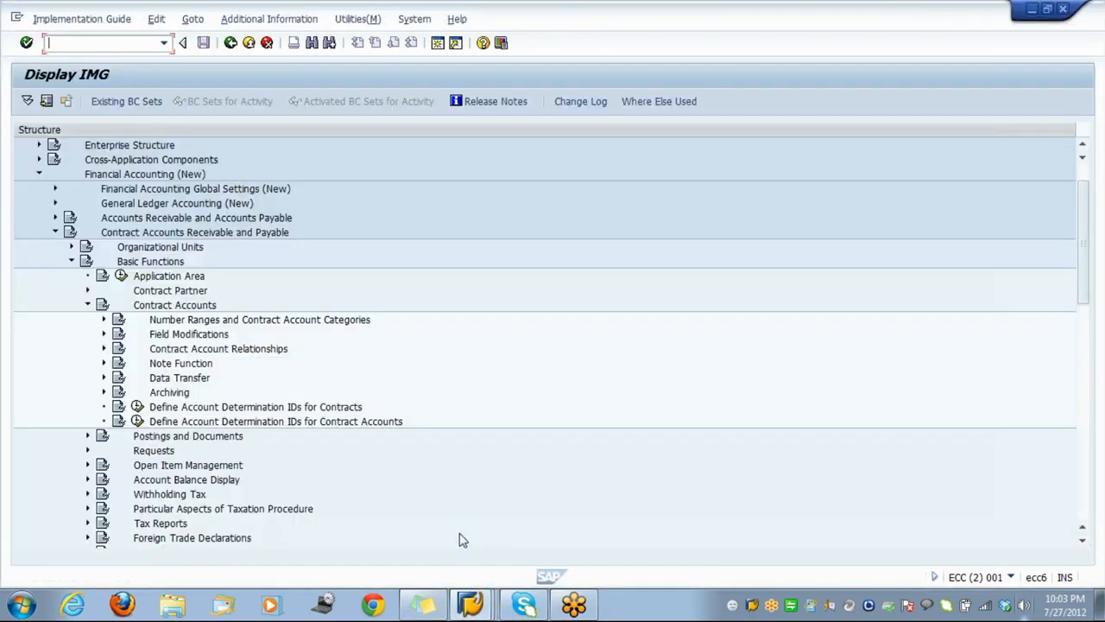
text(/nfp)
key(Return)
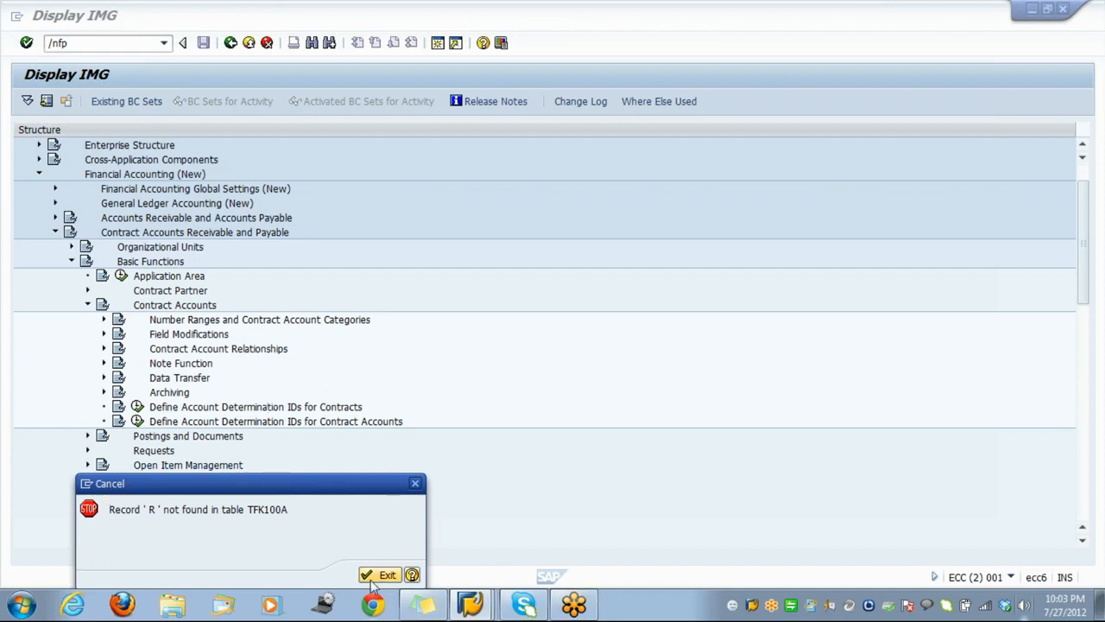
key(Return)
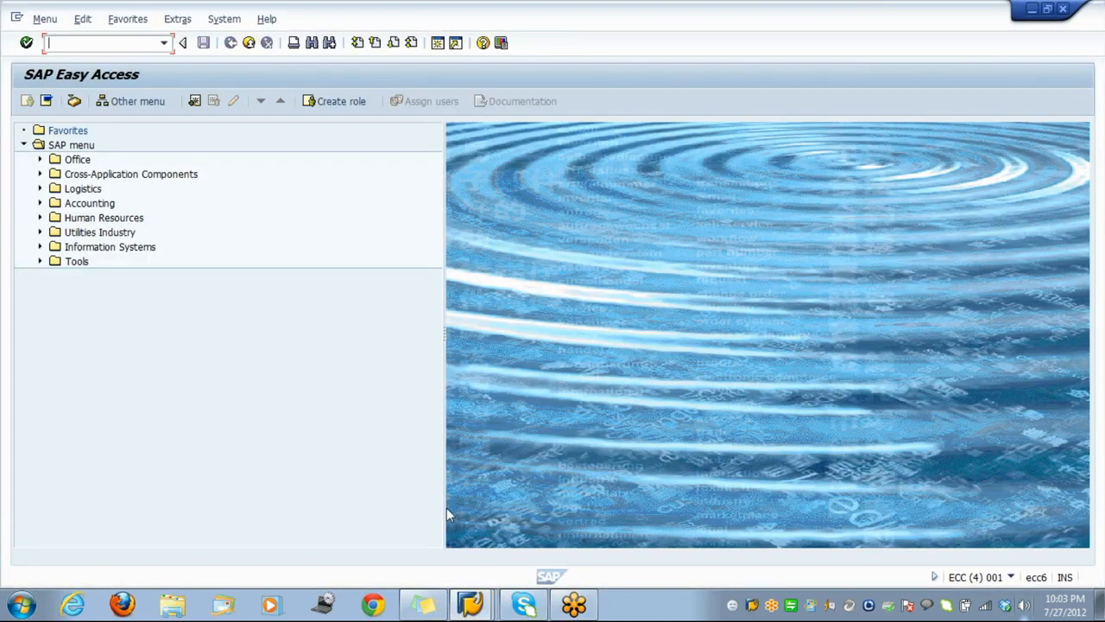
click(471, 606)
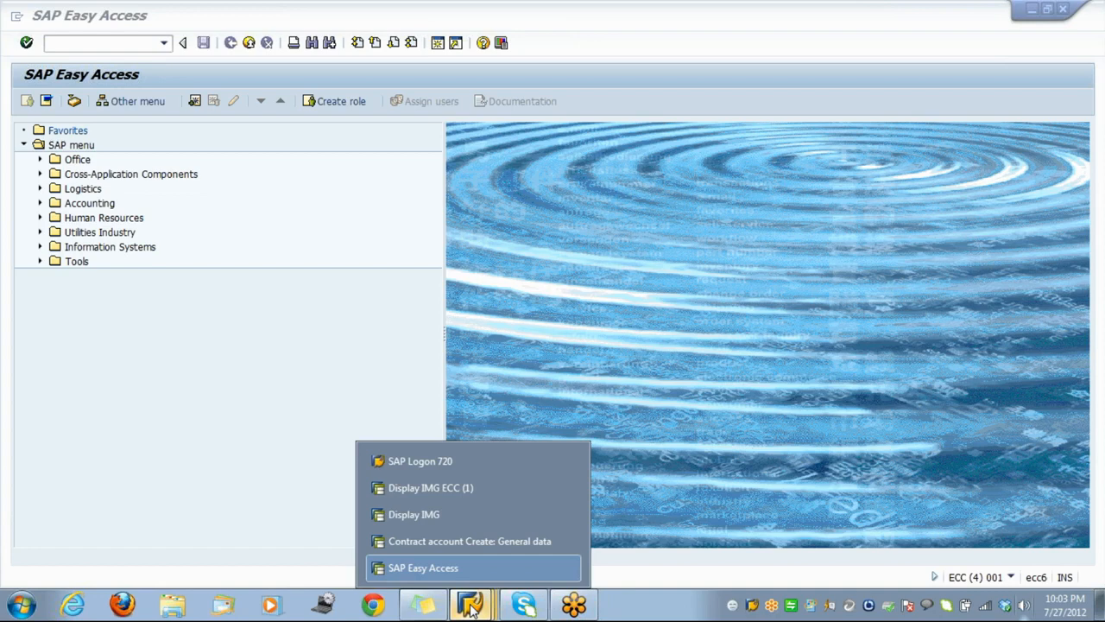
click(462, 542)
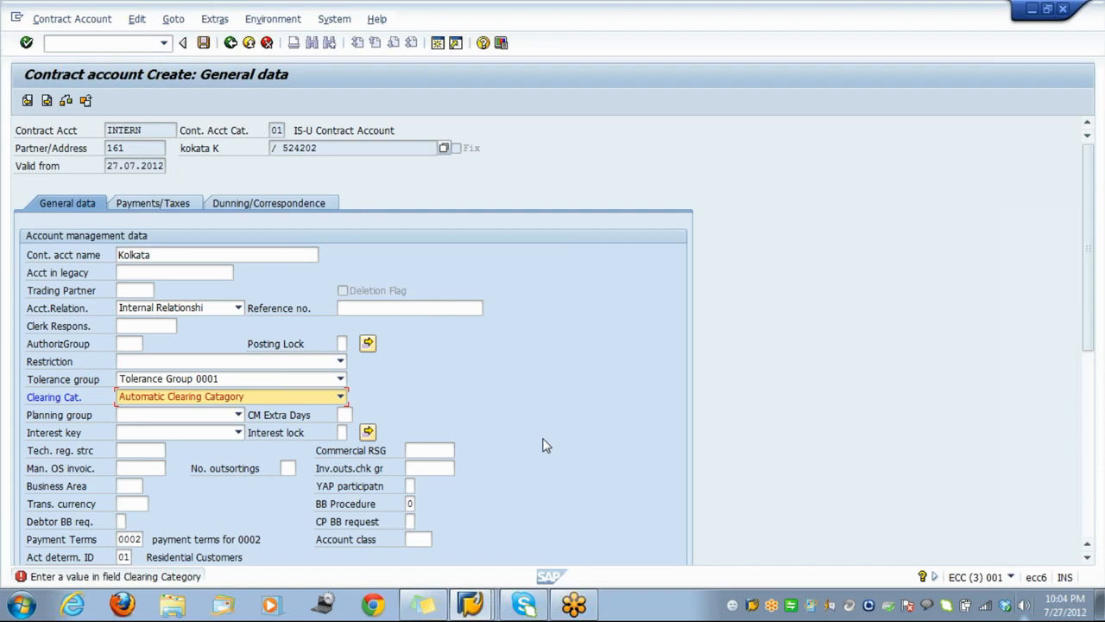
Choose IS_U_BILL as the bill form in the contract account's invoicing data
click(142, 505)
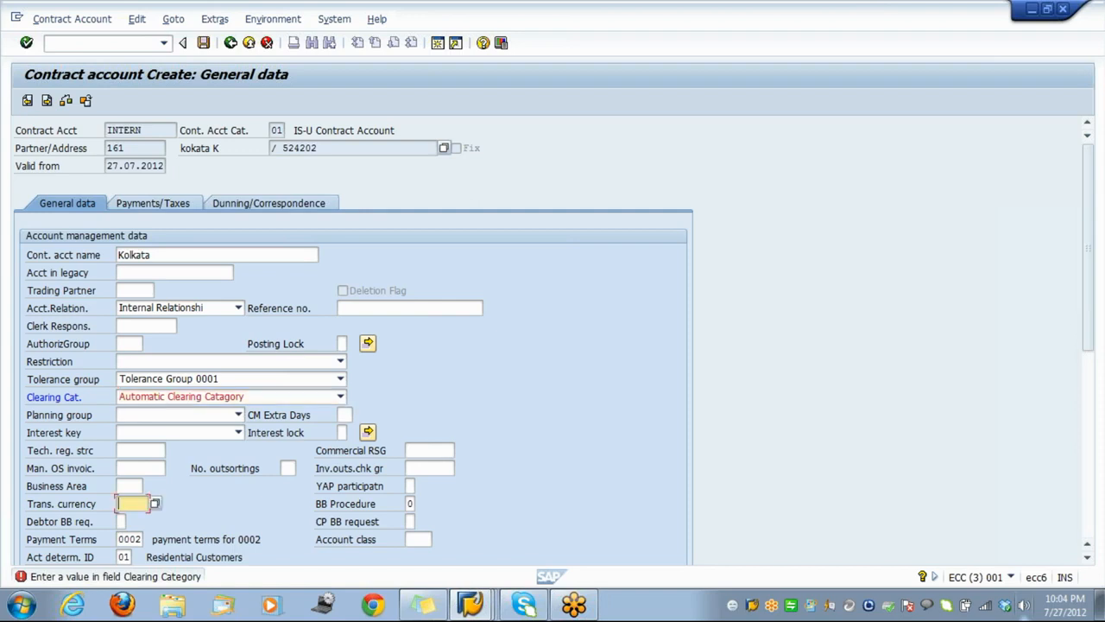
key(Down)
key(Down)
key(Down)
key(Down)
key(Down)
key(Down)
key(Down)
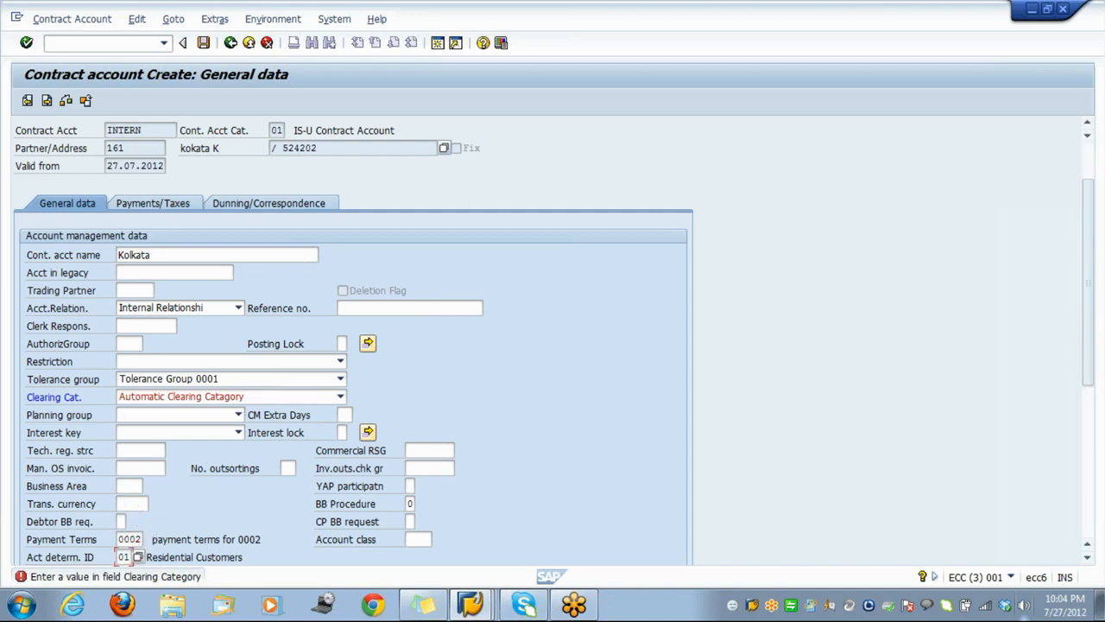
key(Down)
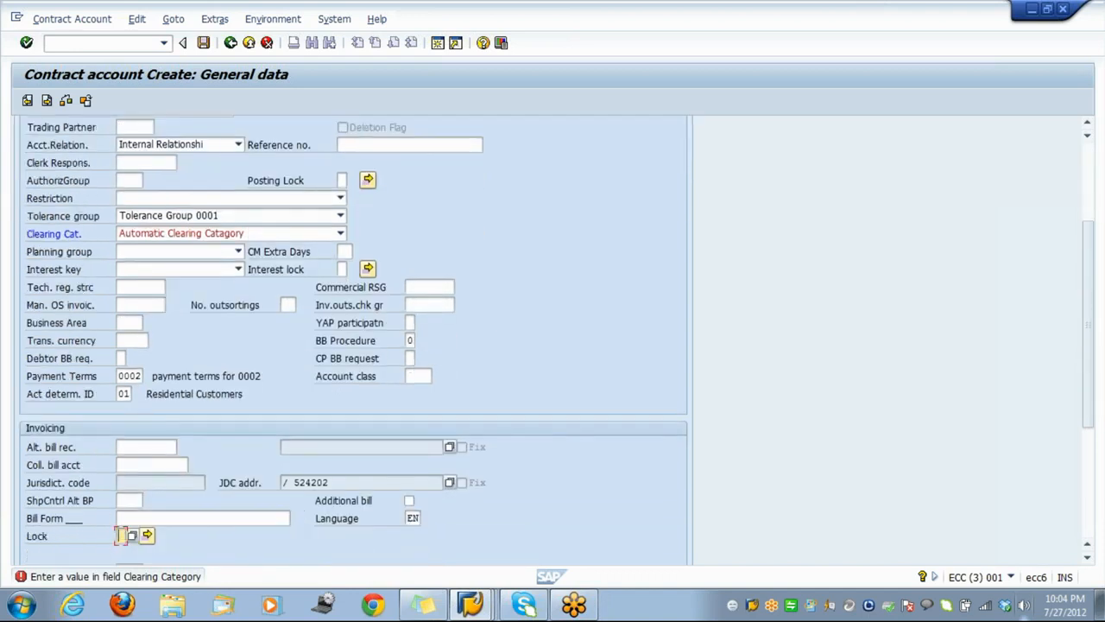
key(Up)
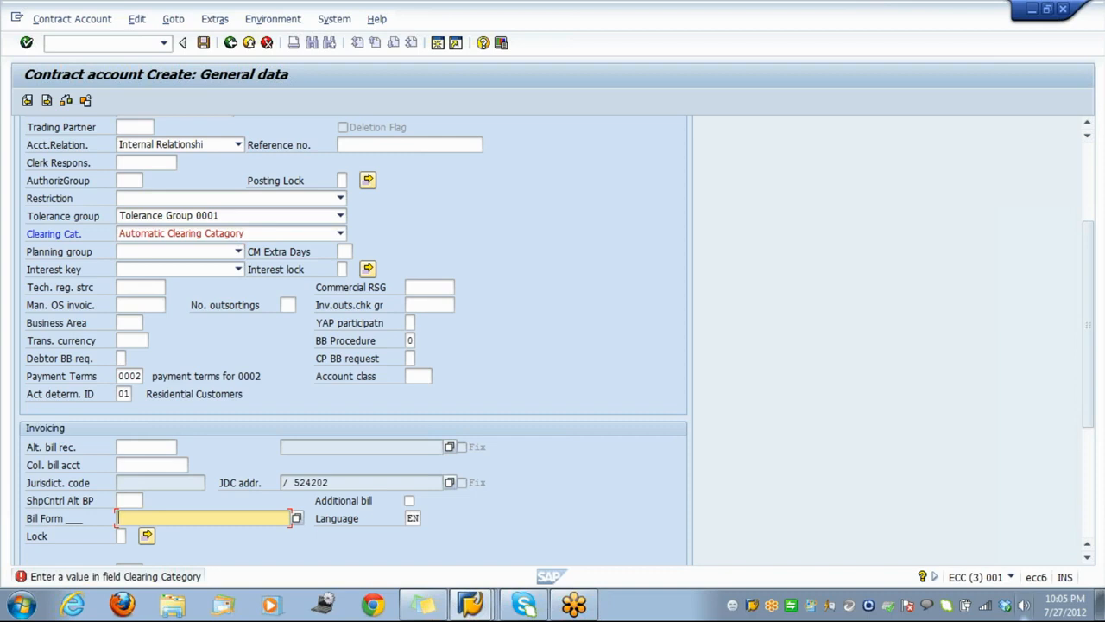
click(155, 519)
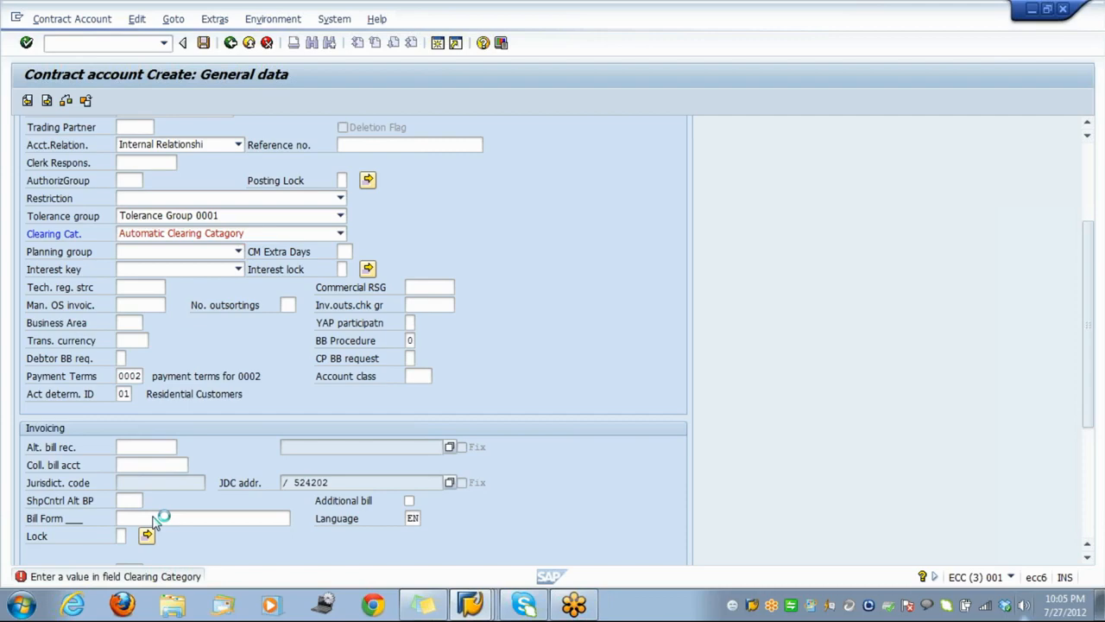
key(F4)
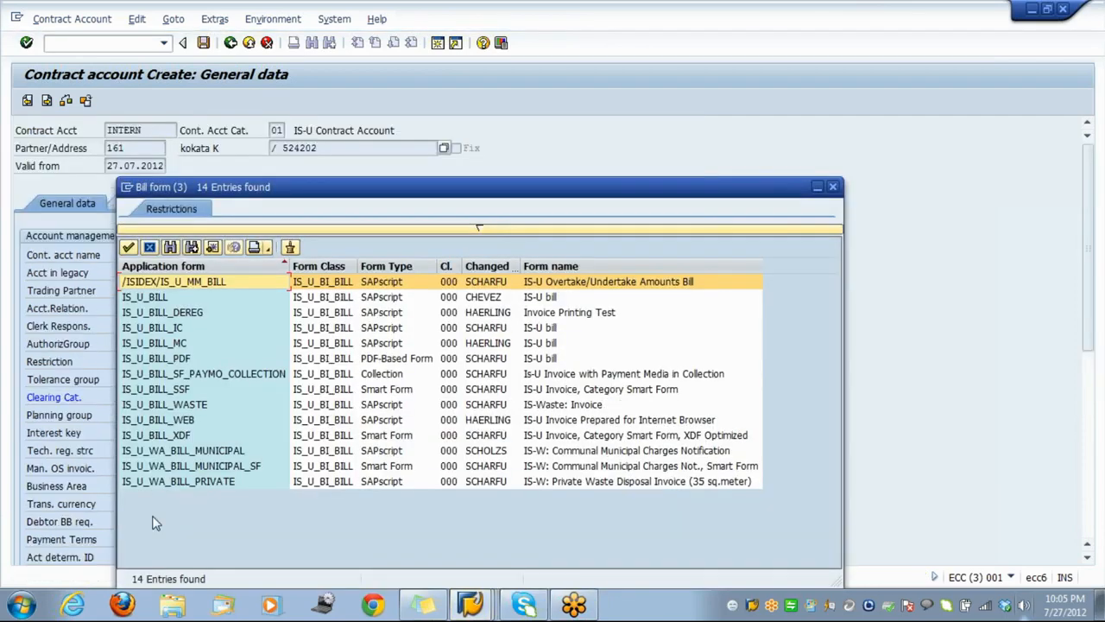
click(308, 300)
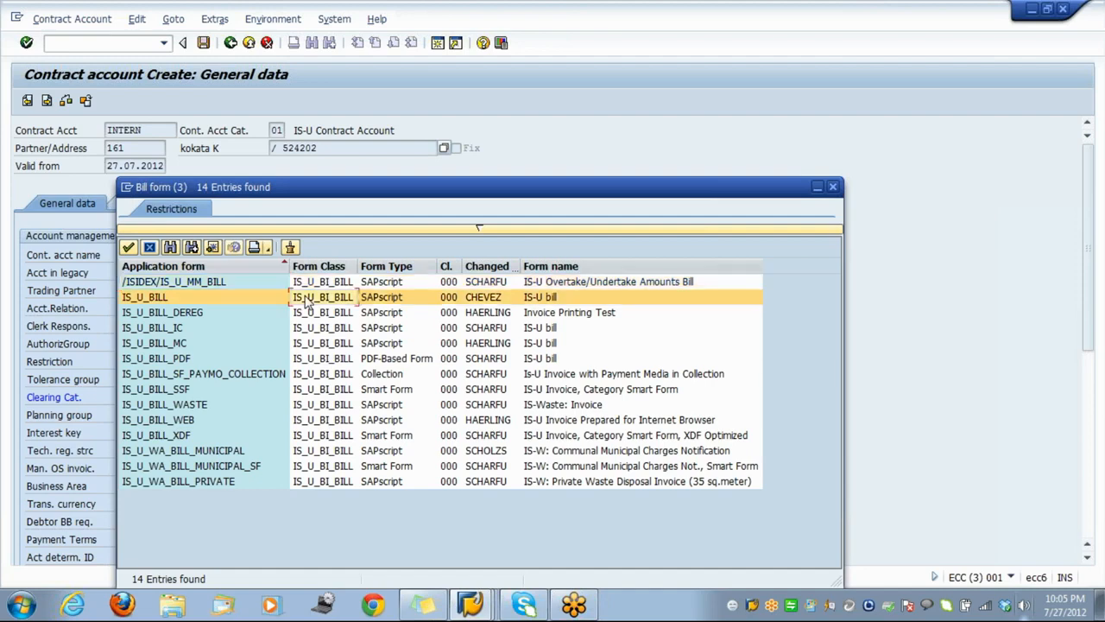
double_click(307, 300)
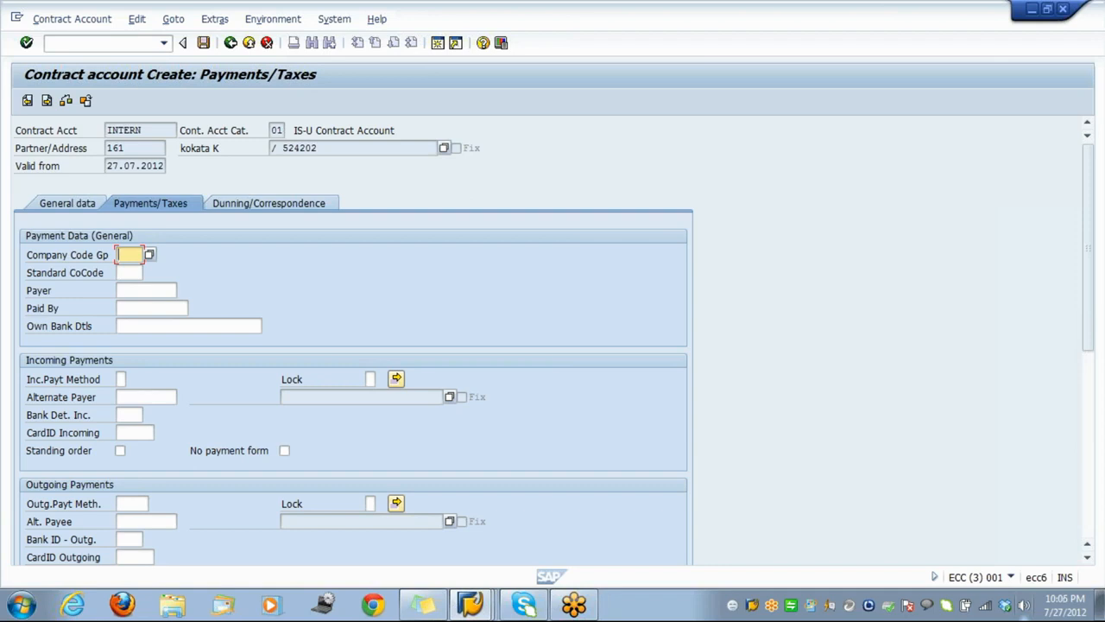
Set the company code group to 0001 and the standard company code to 0001 in the general payment data
text(0001)
key(Return)
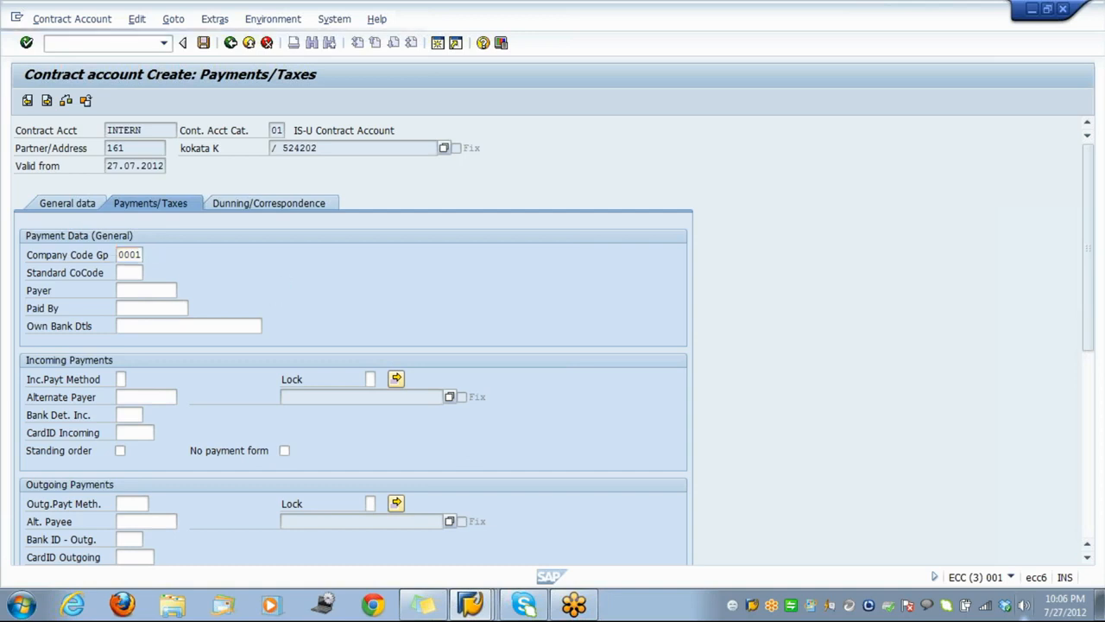
text(000)
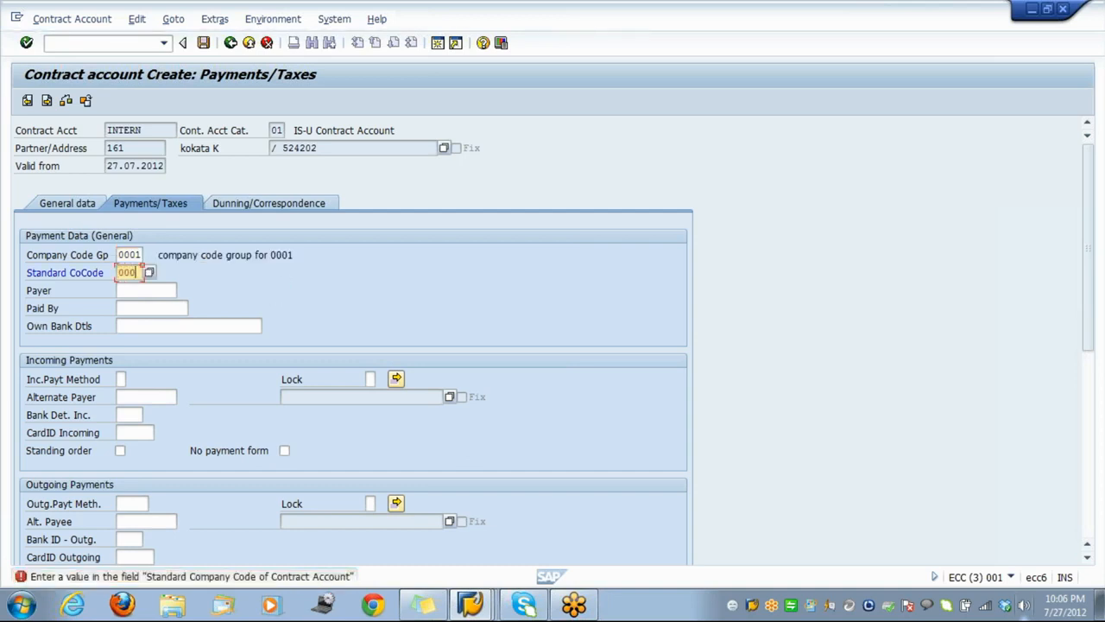
text(1)
key(Return)
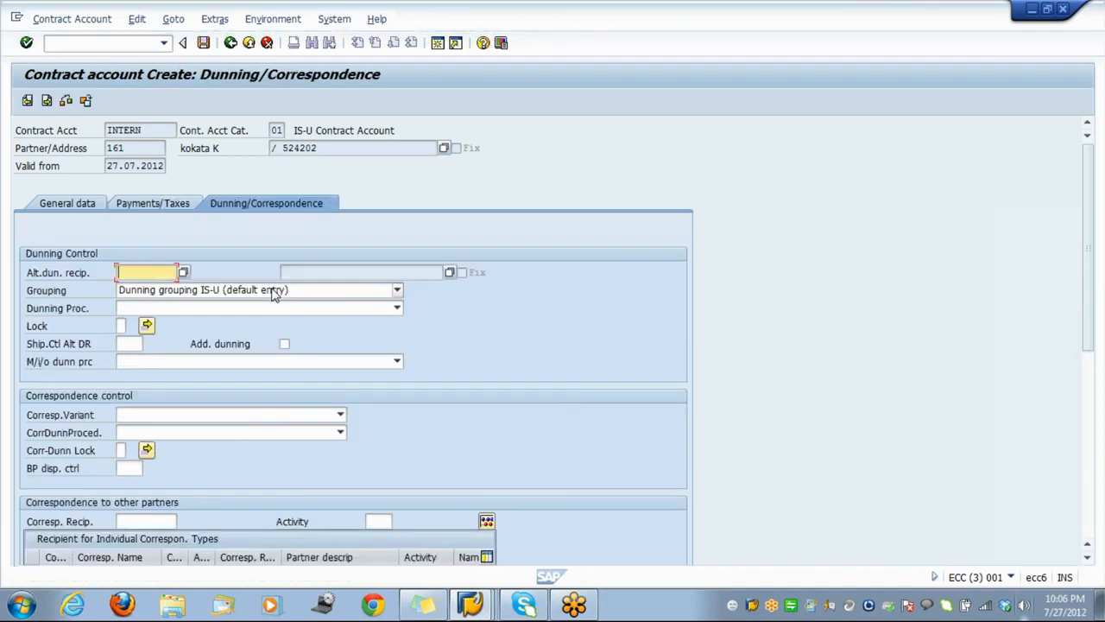
Choose Dunning Procedure 01 as the dunning procedure in the contract account's dunning control data
click(151, 204)
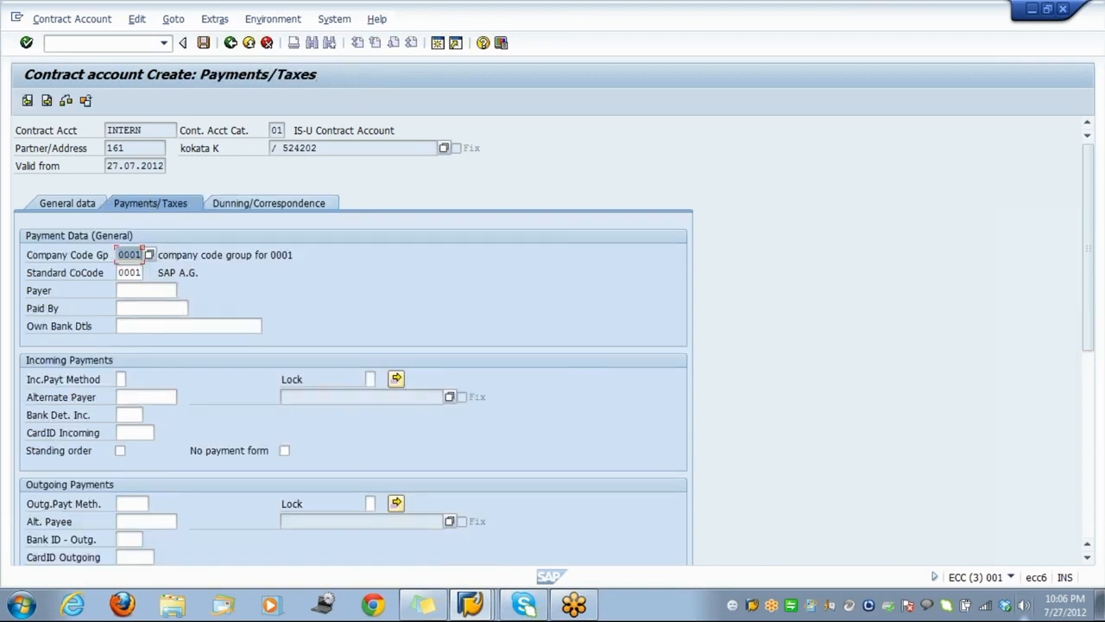
click(121, 379)
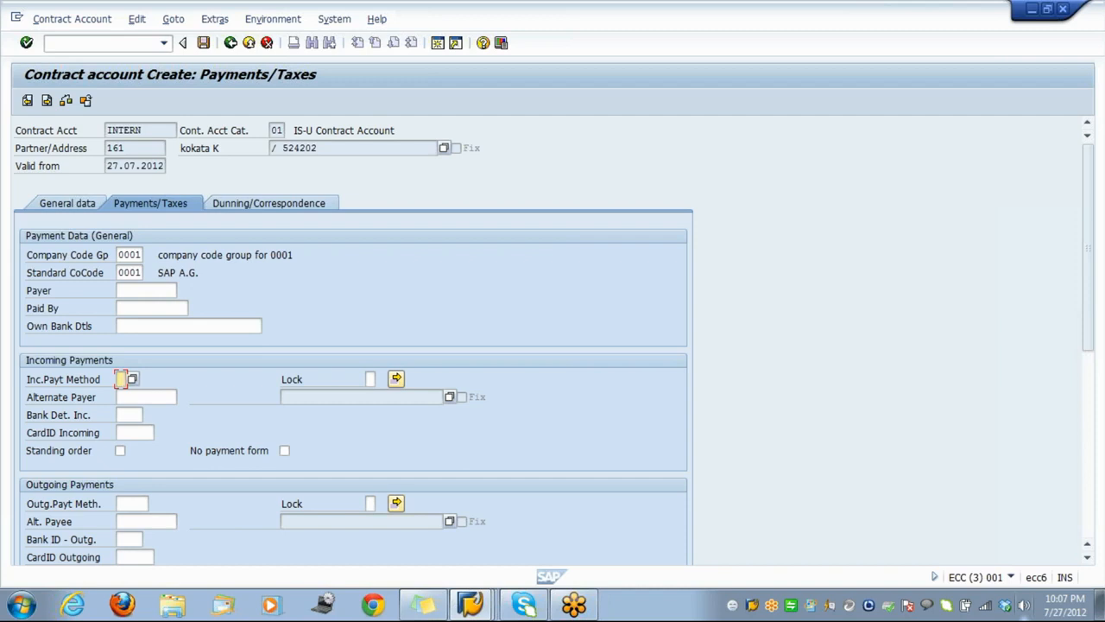
click(316, 203)
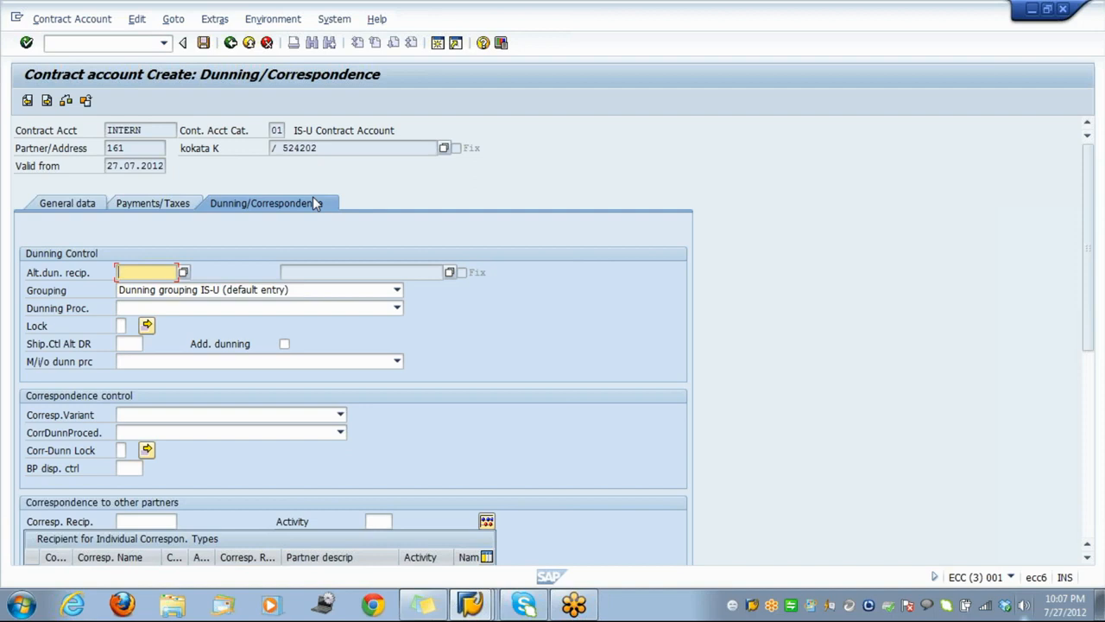
click(197, 309)
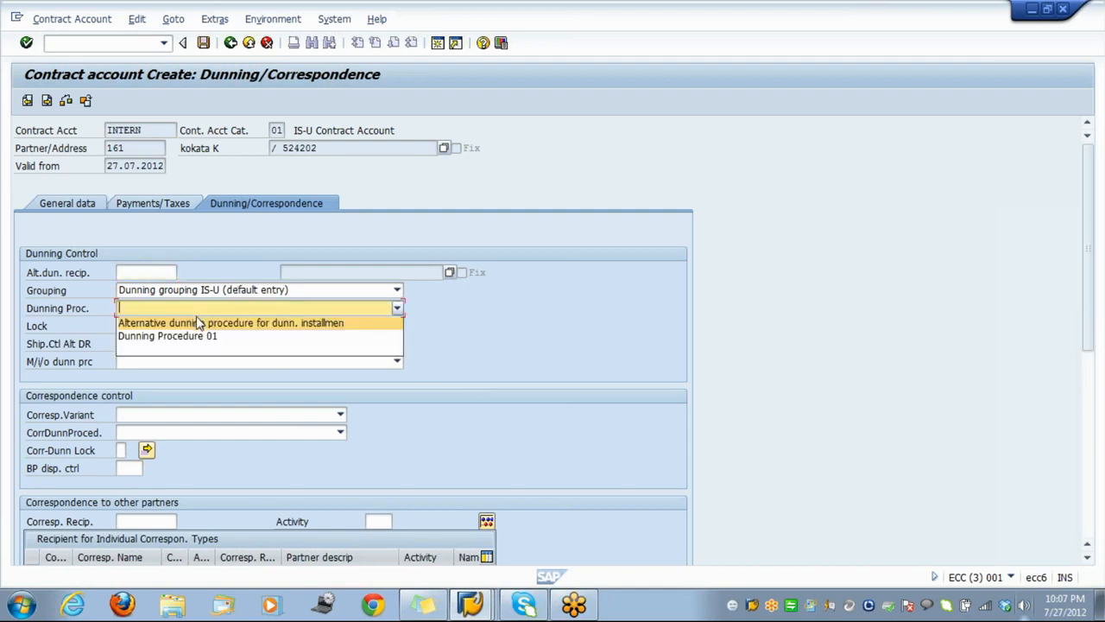
click(194, 336)
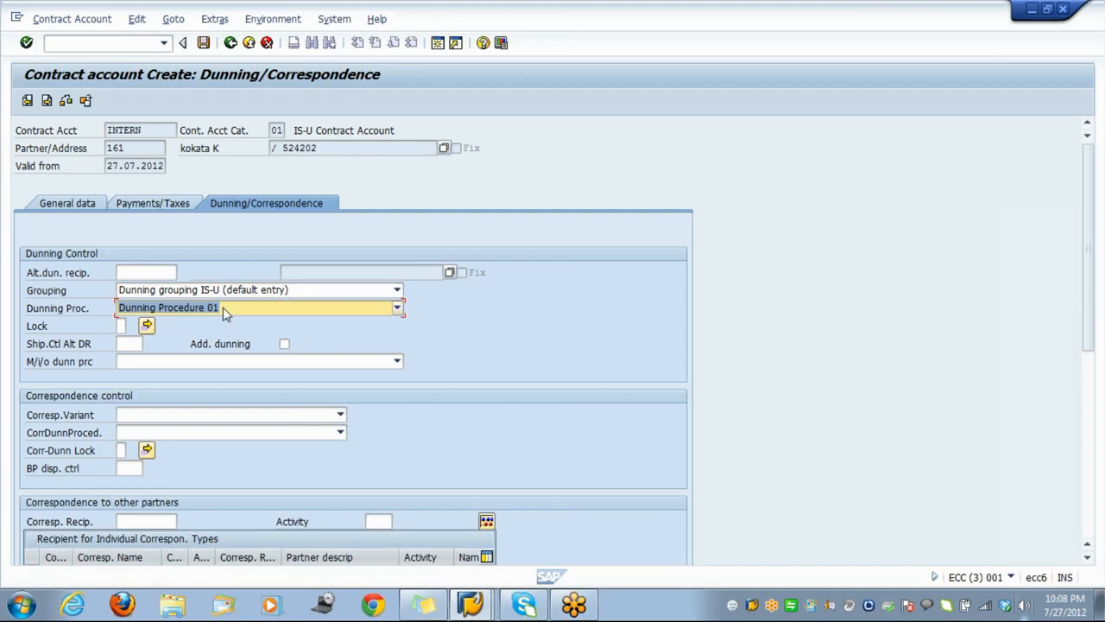
Check the locks overview for the dunning process and for posting/clearing on the contract account
click(145, 326)
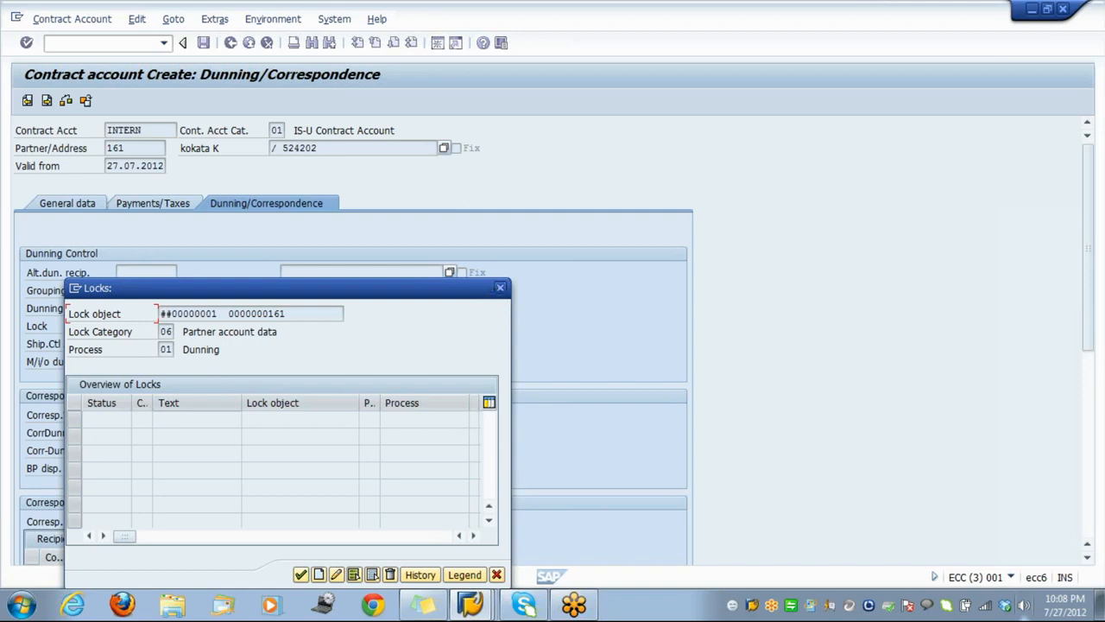
click(500, 288)
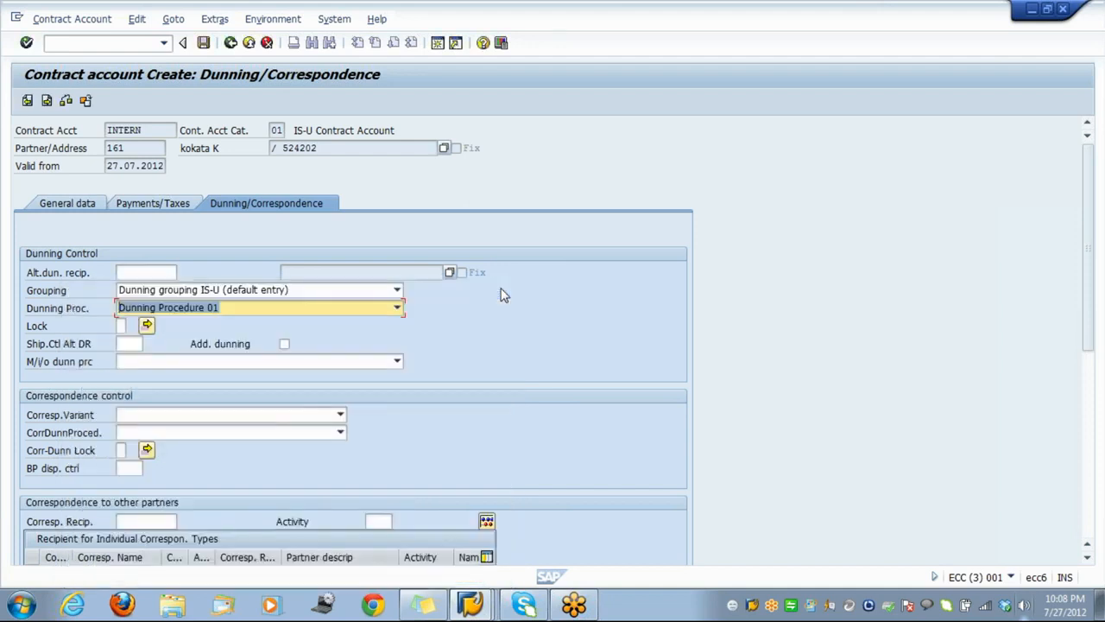
click(50, 212)
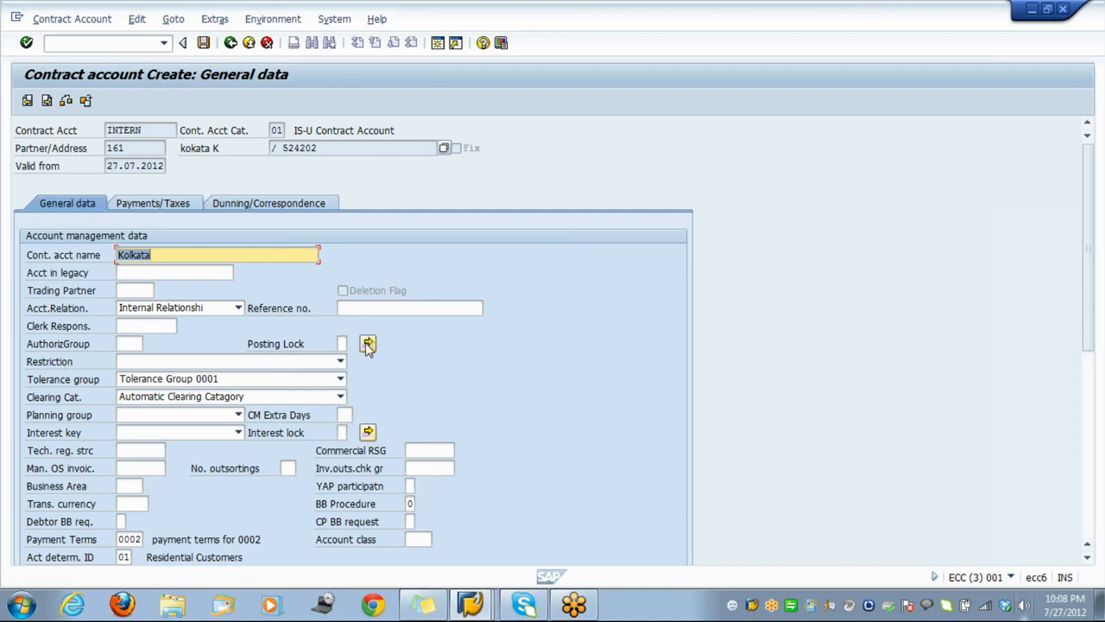
click(367, 344)
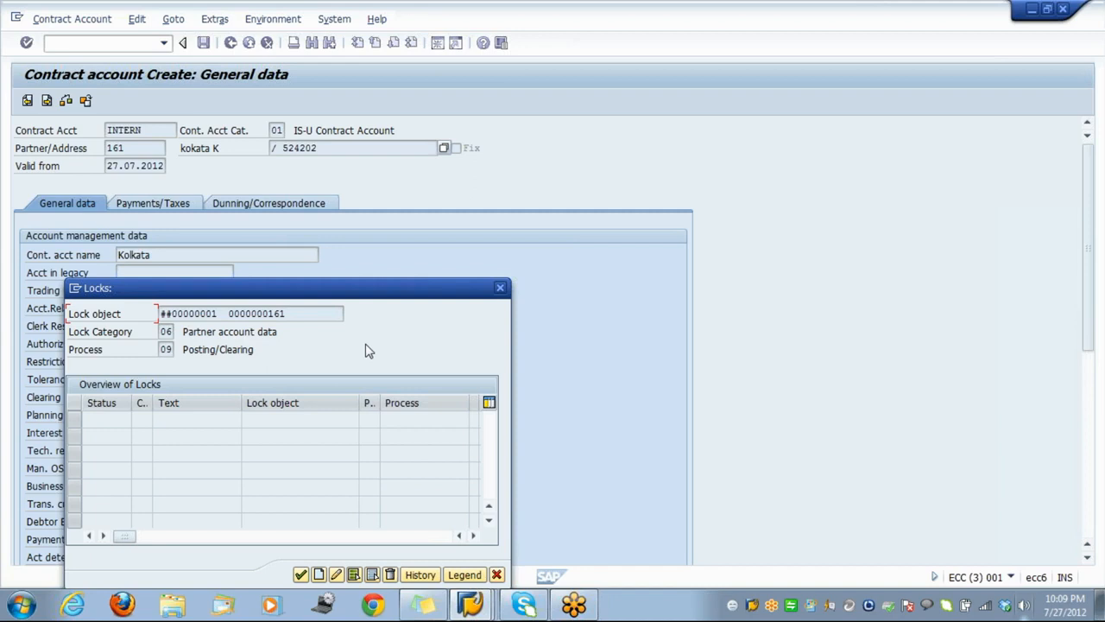
click(301, 575)
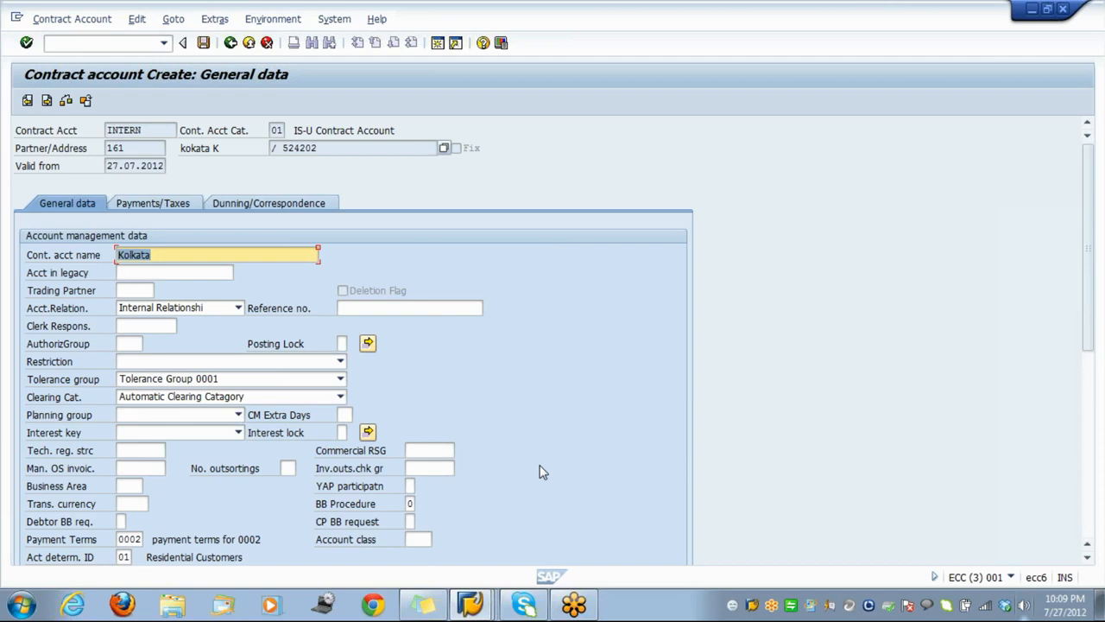
Review the contract account's payment data and go through its account management and invoicing fields in the general data
key(Return)
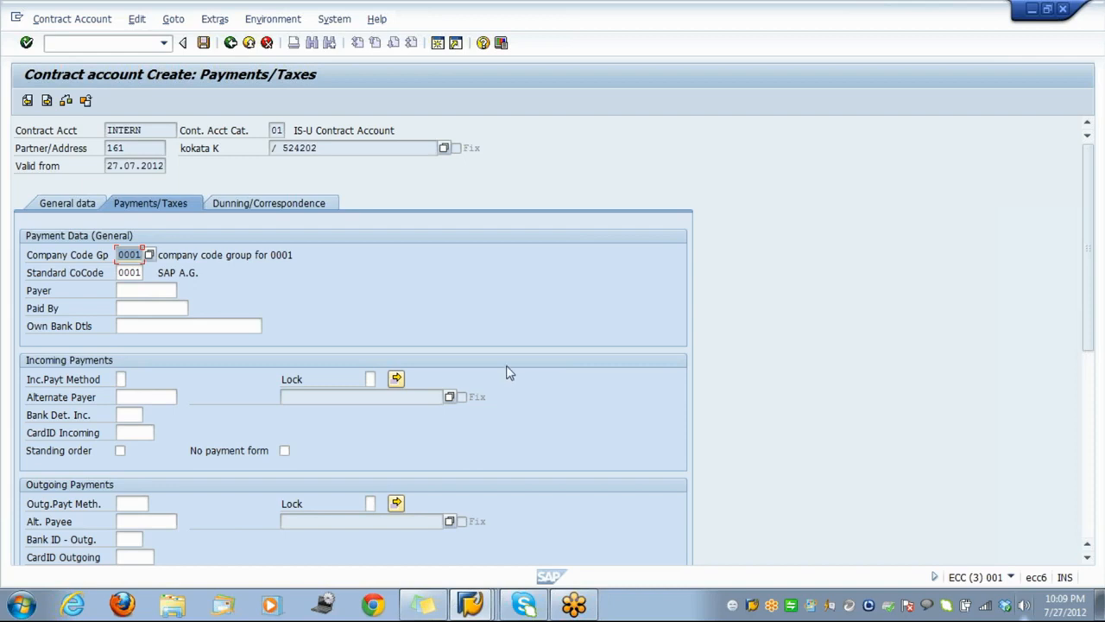
click(291, 204)
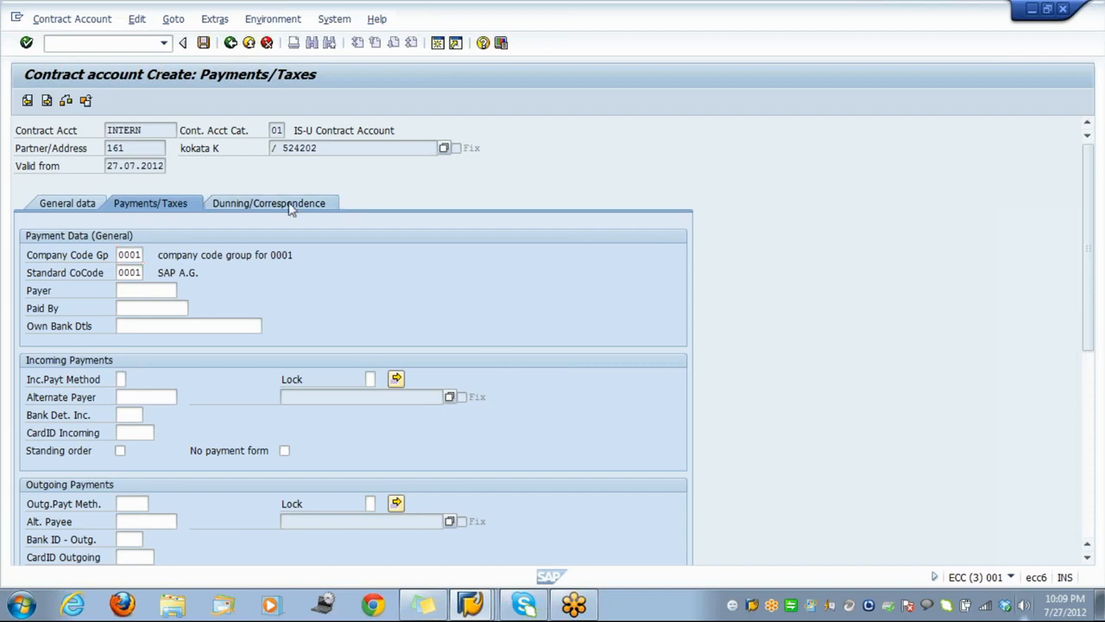
click(75, 205)
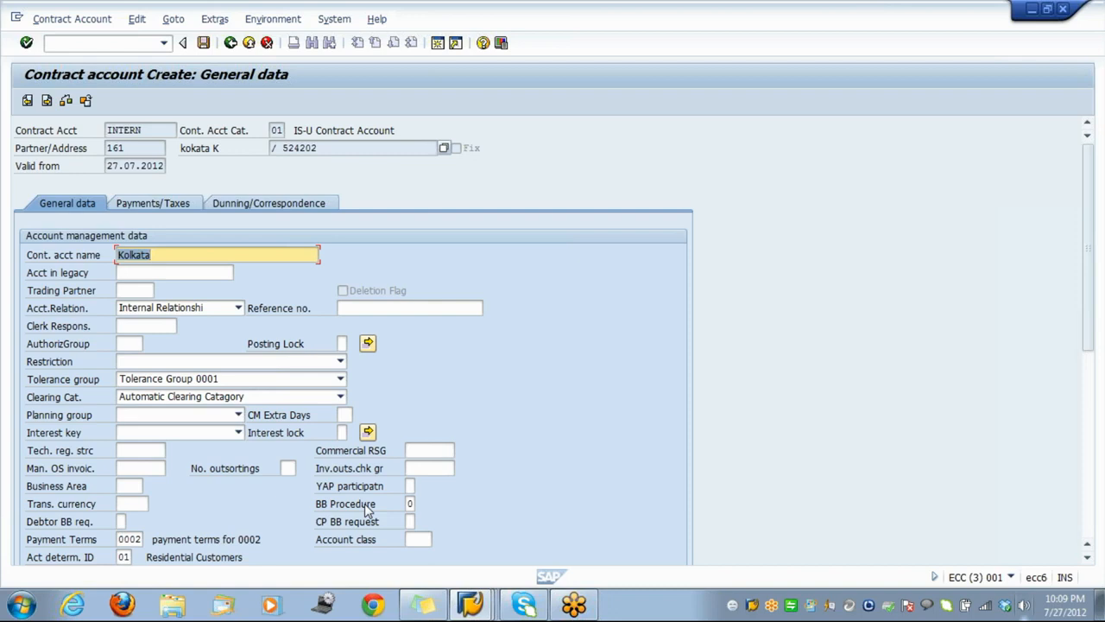
key(Tab)
key(Tab)
key(Tab)
key(Tab)
key(Tab)
key(Tab)
key(Tab)
key(Tab)
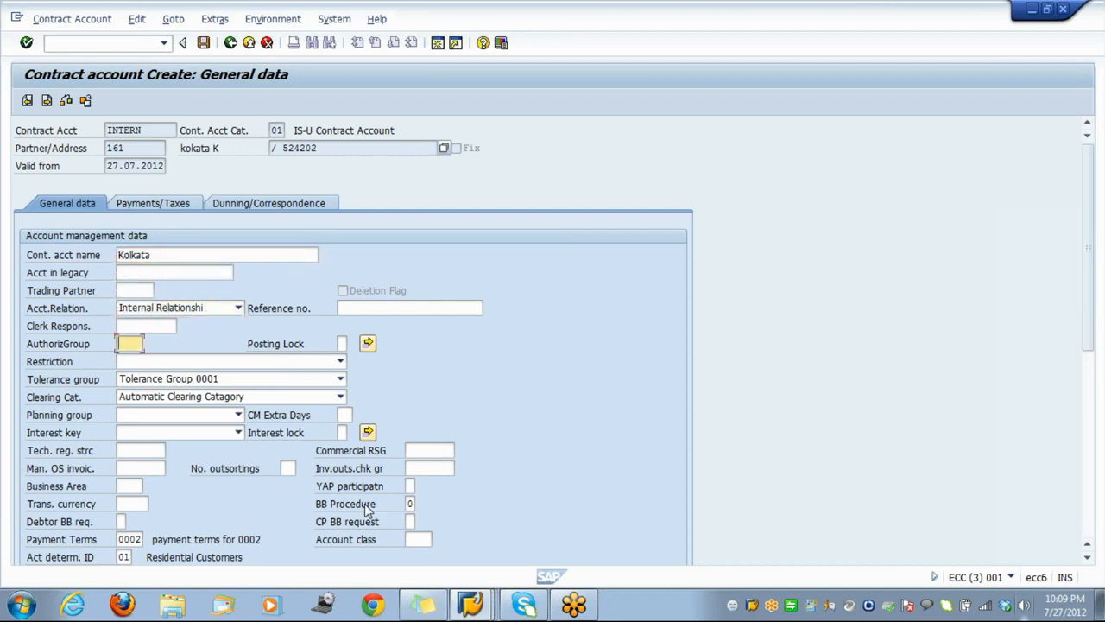
key(Tab)
key(Tab)
key(Tab)
key(Tab)
key(Tab)
key(Tab)
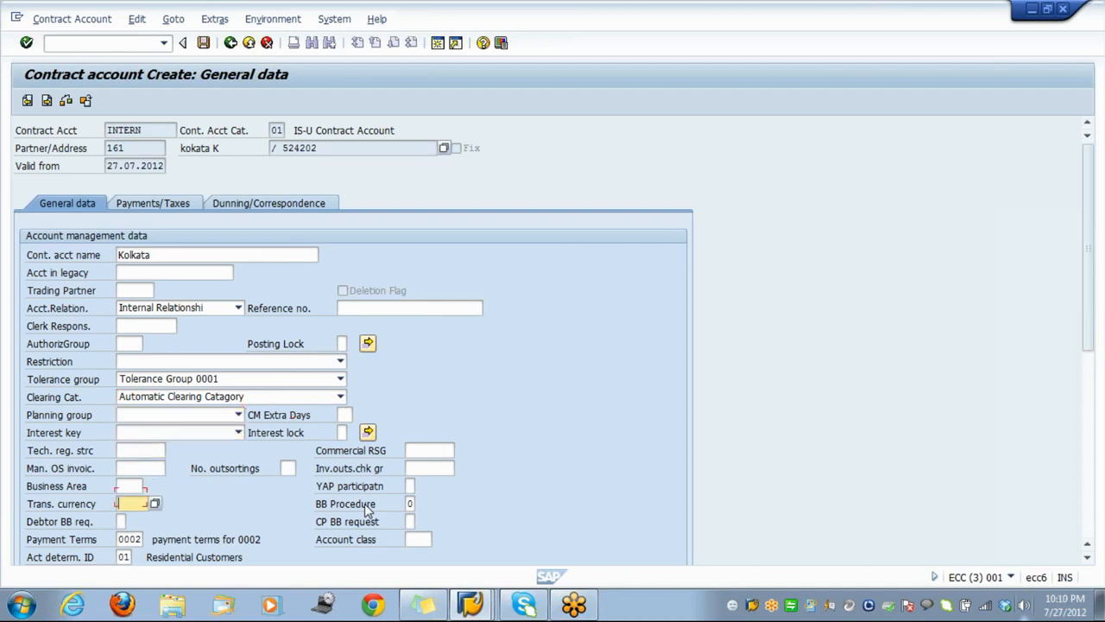
key(Tab)
key(Tab)
key(Tab)
key(Tab)
key(Tab)
key(Tab)
key(Tab)
key(Tab)
key(Tab)
key(Tab)
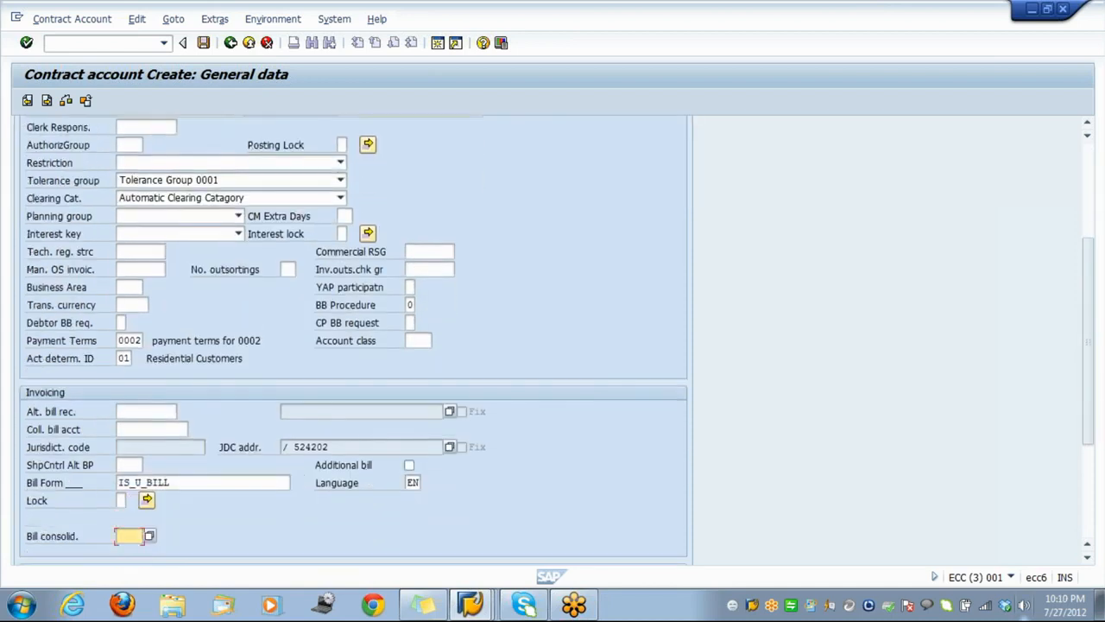
key(shift+Tab)
key(shift+Tab)
key(shift+Tab)
key(shift+Tab)
key(shift+Tab)
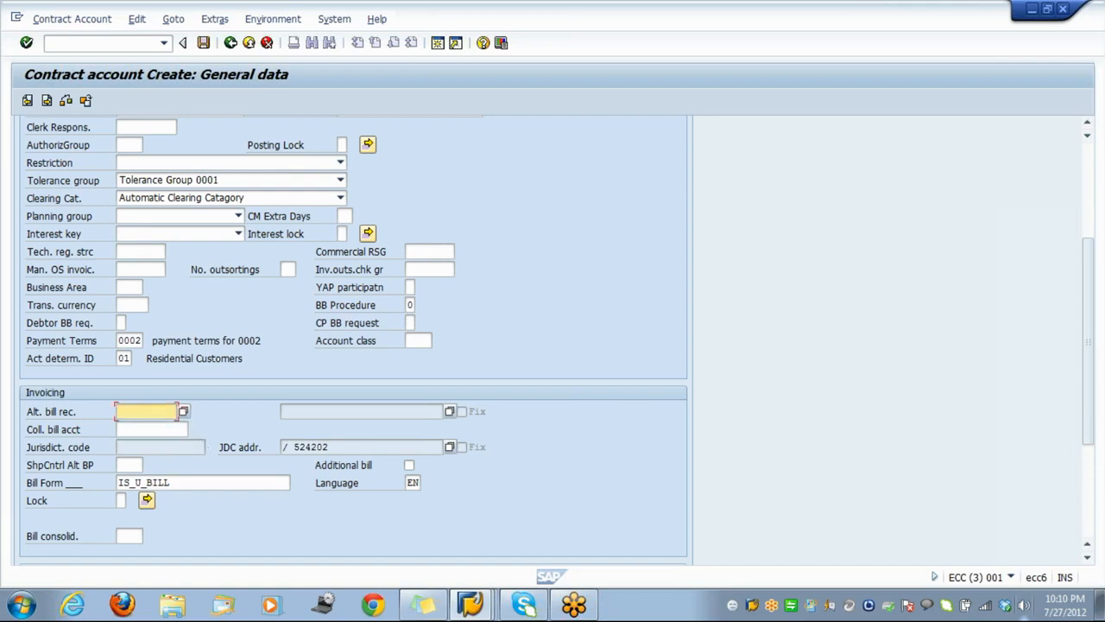
key(Tab)
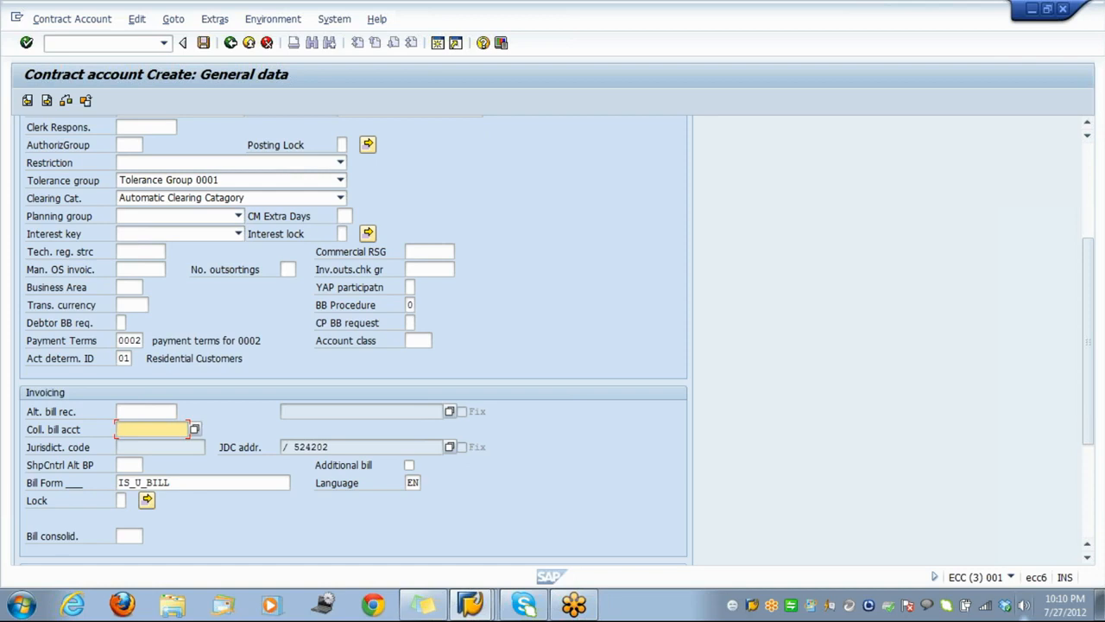
key(Up)
key(Up)
key(Up)
key(Up)
key(Up)
key(Up)
key(Up)
key(Up)
key(Up)
key(Up)
key(Up)
key(Up)
key(Up)
key(Up)
key(Up)
key(Up)
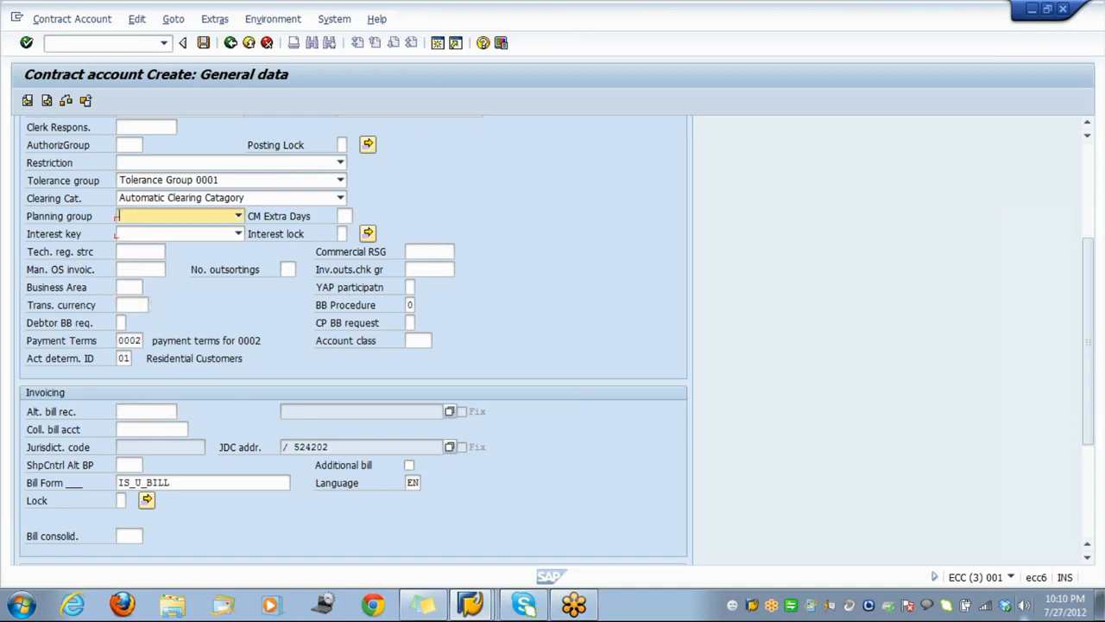
key(Up)
key(Up)
key(Up)
key(Up)
key(Up)
key(Up)
key(Up)
key(Up)
key(Up)
key(Up)
key(Up)
key(Up)
key(Up)
key(Up)
key(Up)
key(Up)
key(Up)
key(Up)
key(Up)
key(Up)
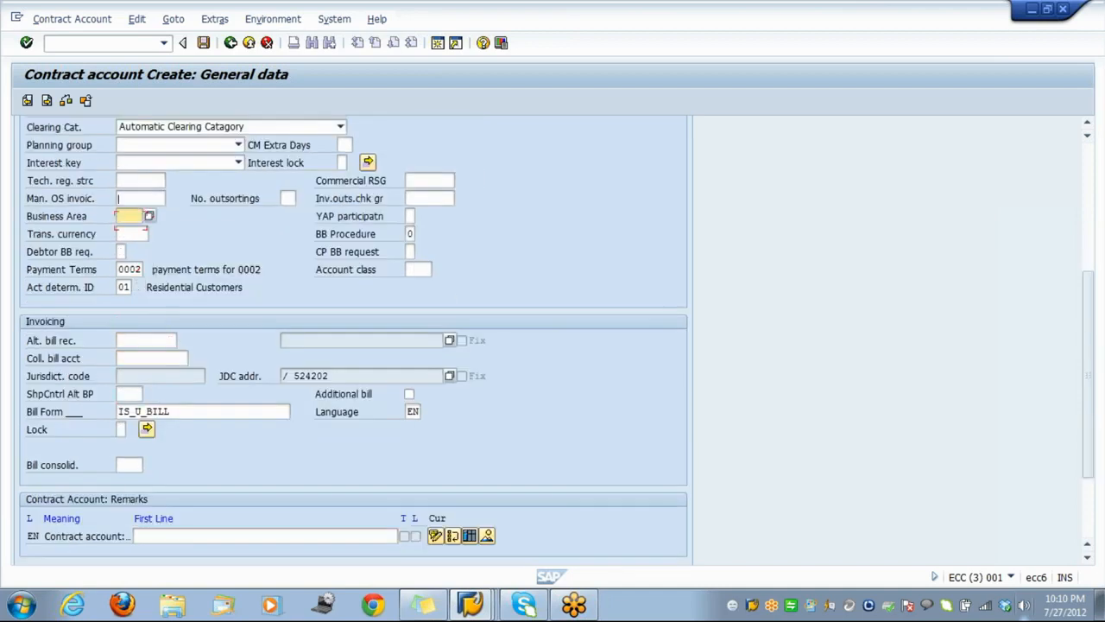
key(Up)
key(Up)
key(Up)
key(Up)
key(Up)
key(Up)
key(Up)
key(Up)
key(Up)
key(Up)
key(Up)
key(Up)
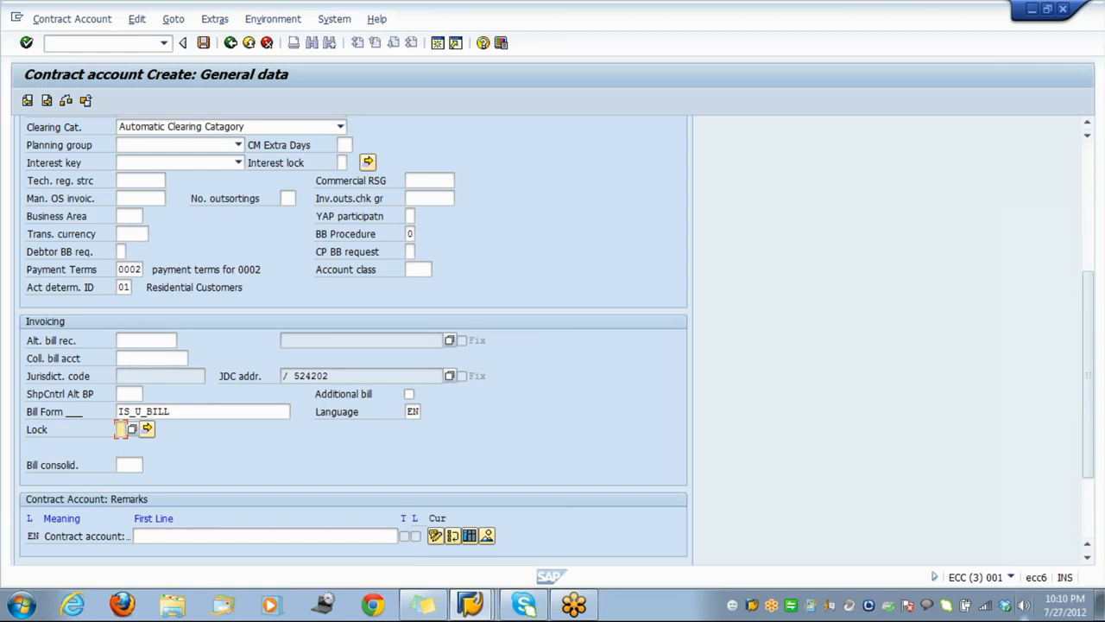
Save the new contract account
click(152, 358)
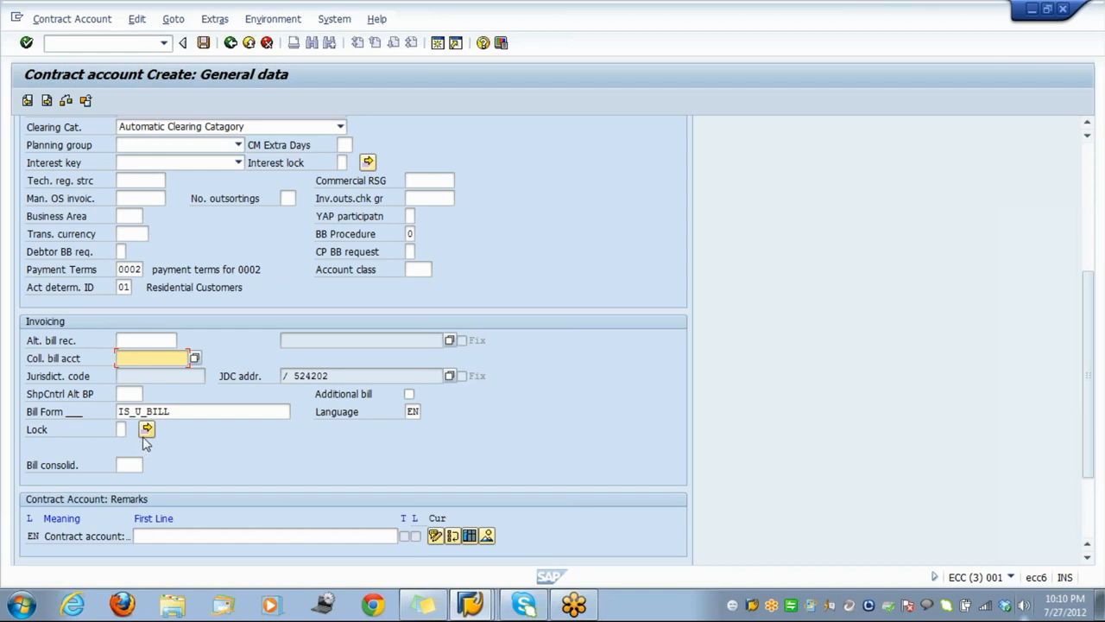
click(204, 48)
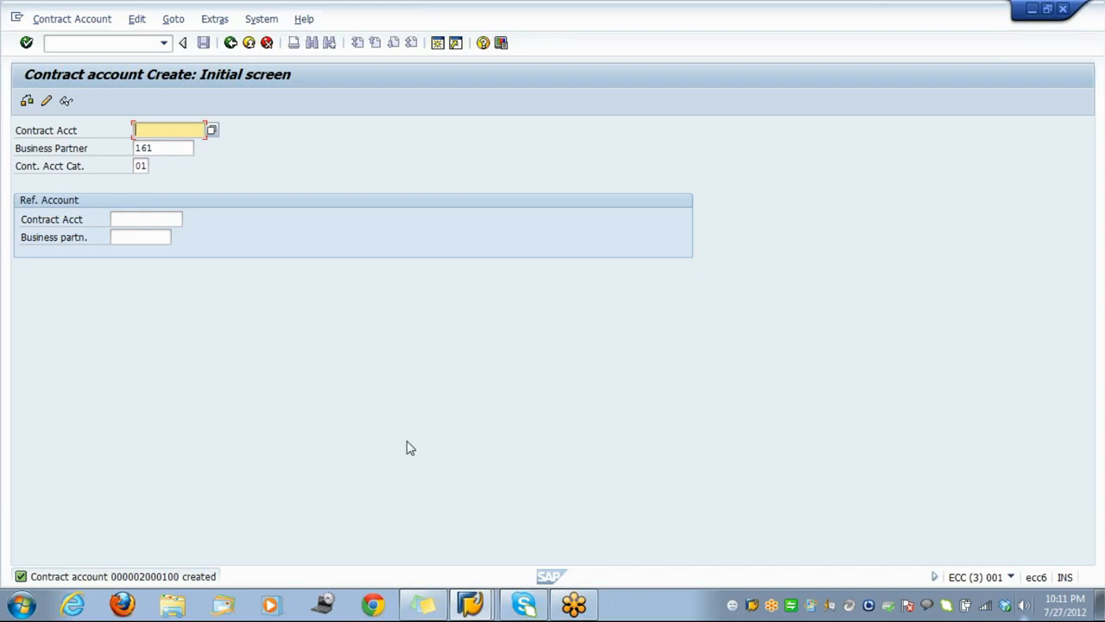
Switch to the Display IMG ECC (1) session and expand SAP Utilities in the customizing structure
click(468, 600)
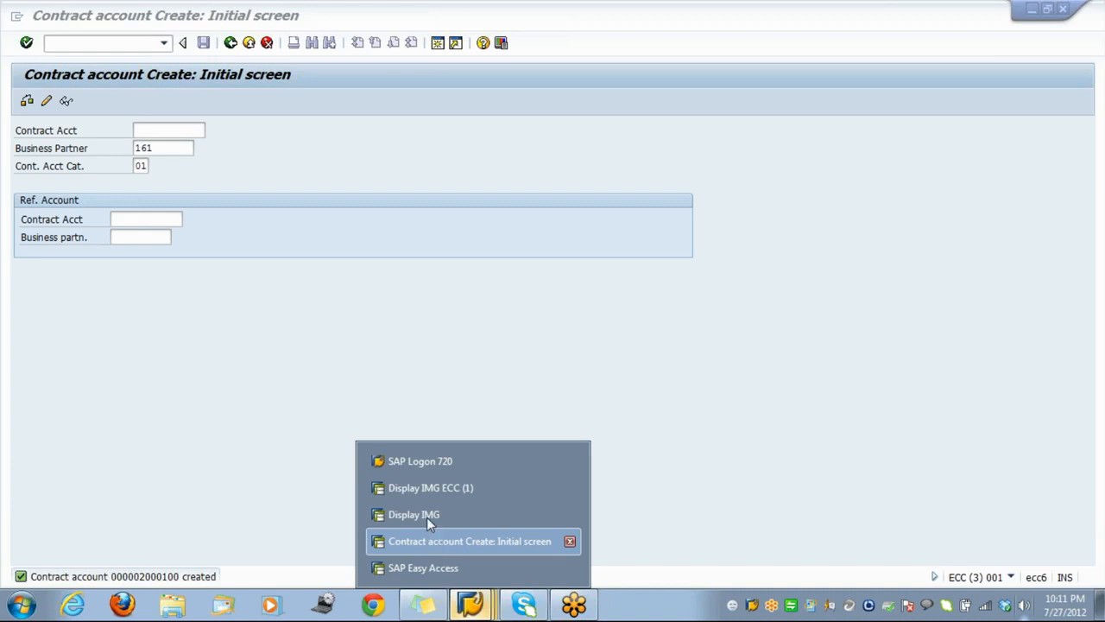
click(481, 488)
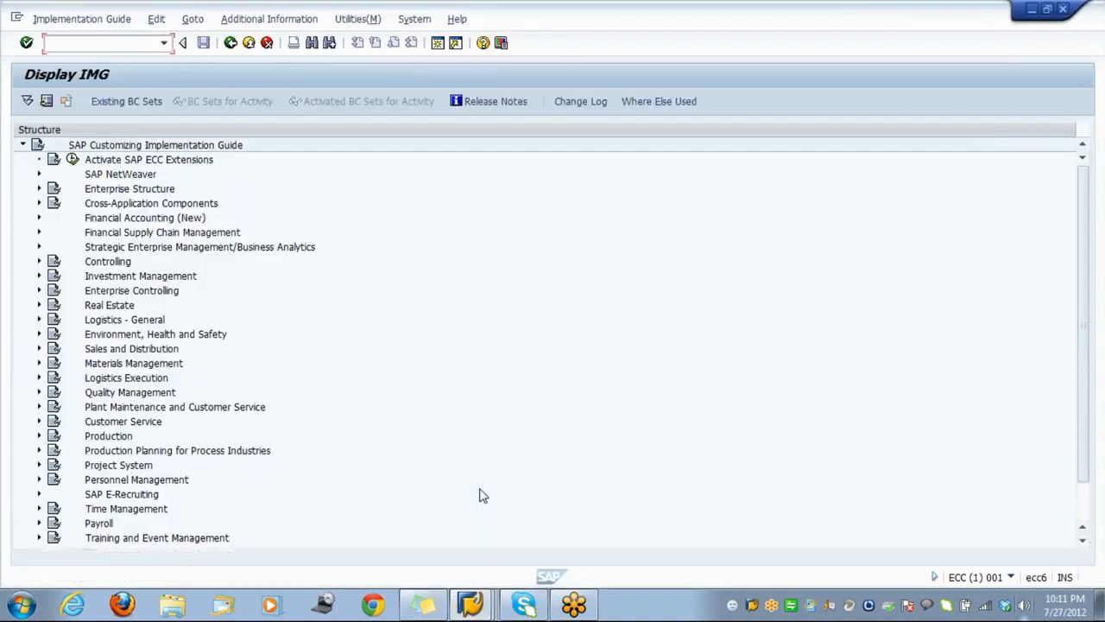
click(152, 452)
key(Down)
key(Down)
key(Down)
key(Down)
key(Down)
key(Down)
key(Down)
key(Down)
key(Down)
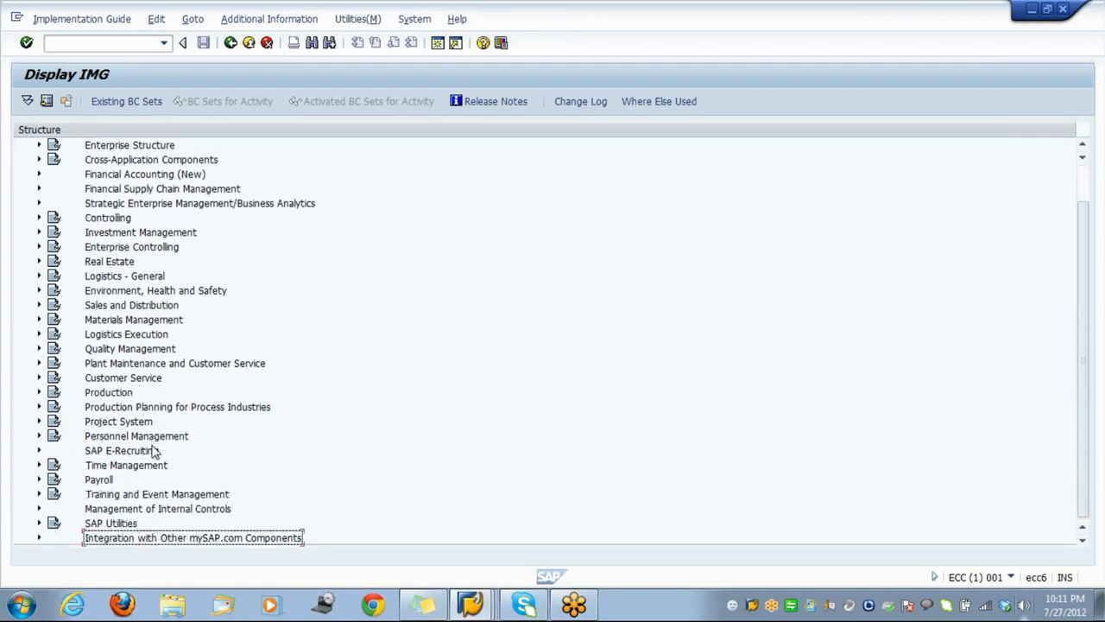
key(Up)
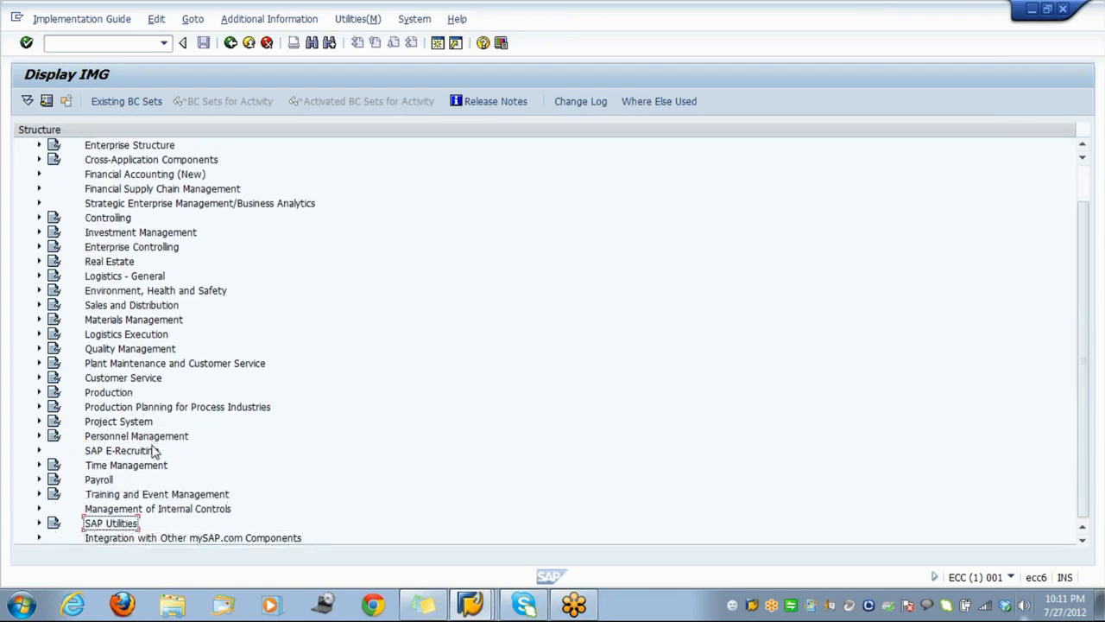
key(Right)
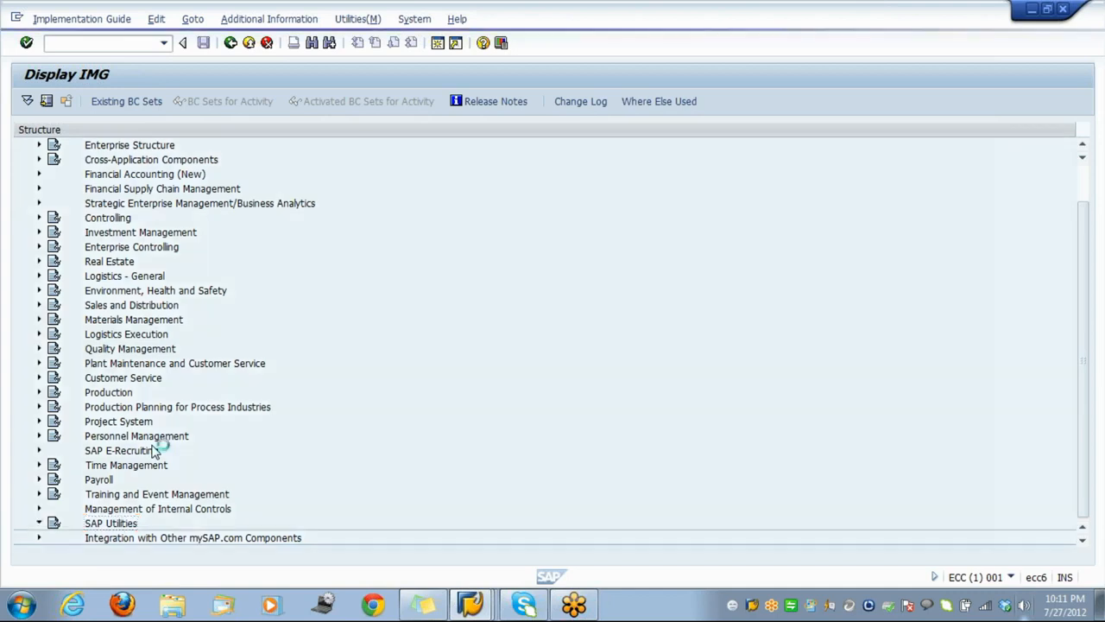
Expand the Master Data node under SAP Utilities, leaving Basic Functions collapsed
key(Down)
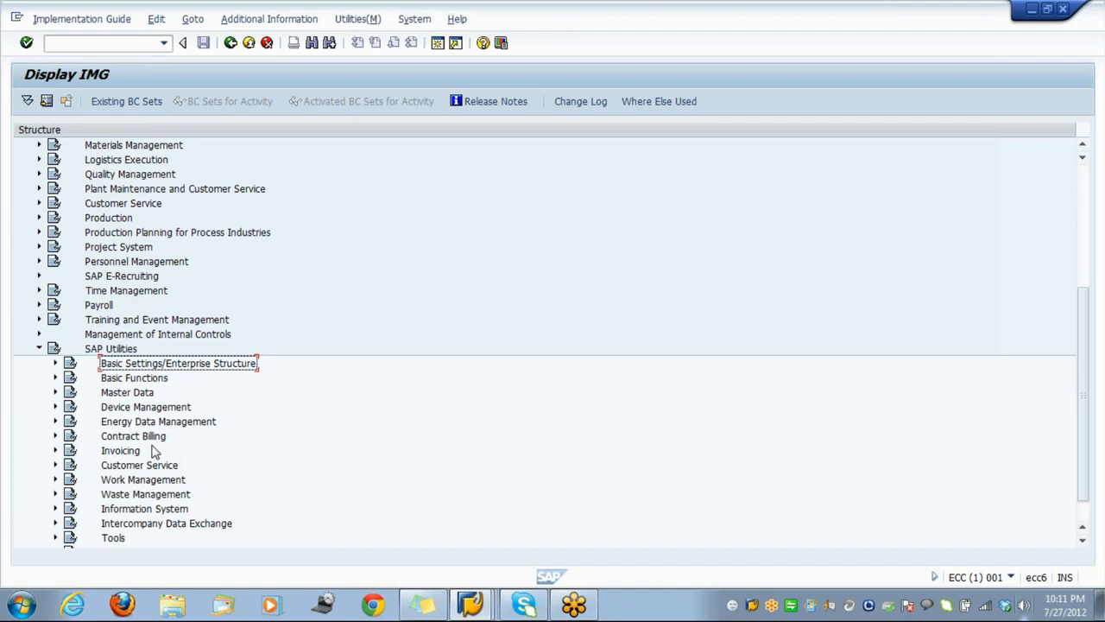
key(Down)
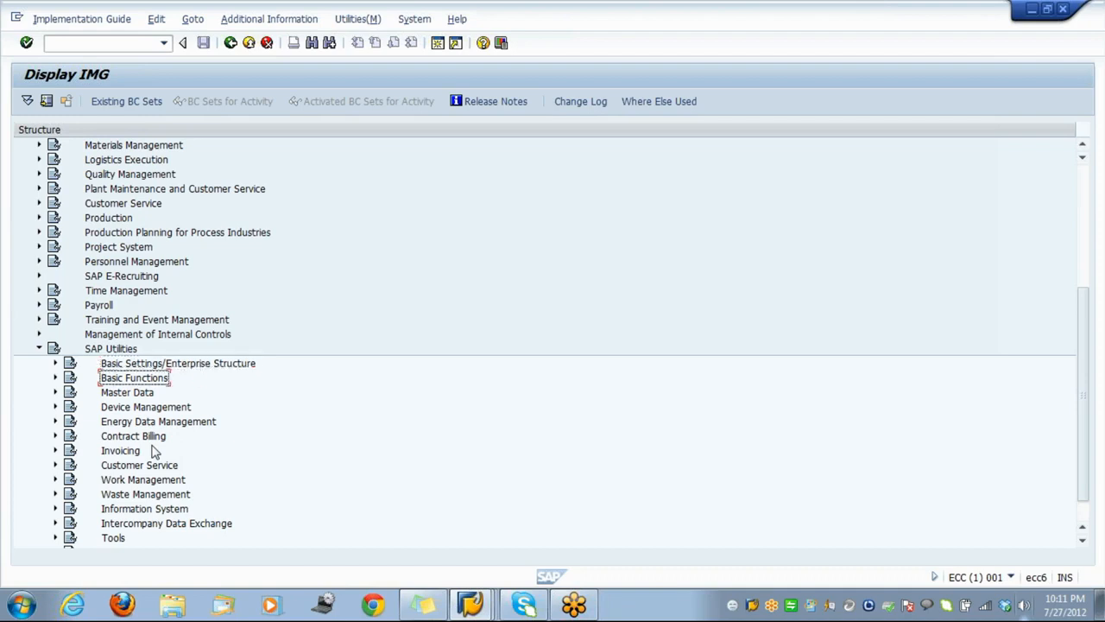
key(Right)
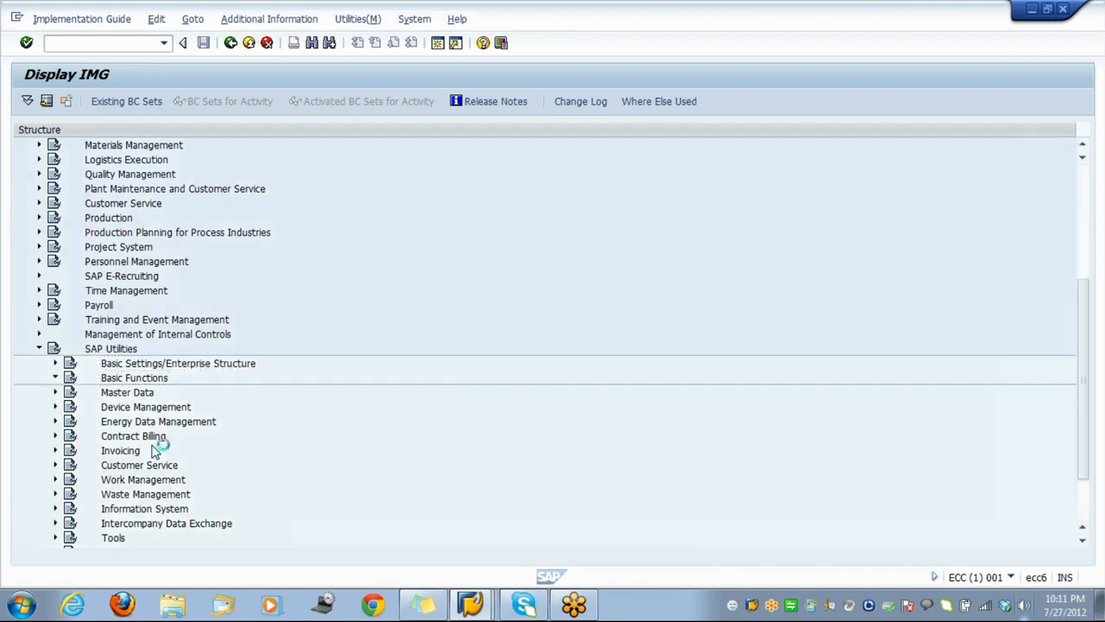
key(Down)
key(Up)
key(Left)
key(Down)
key(Right)
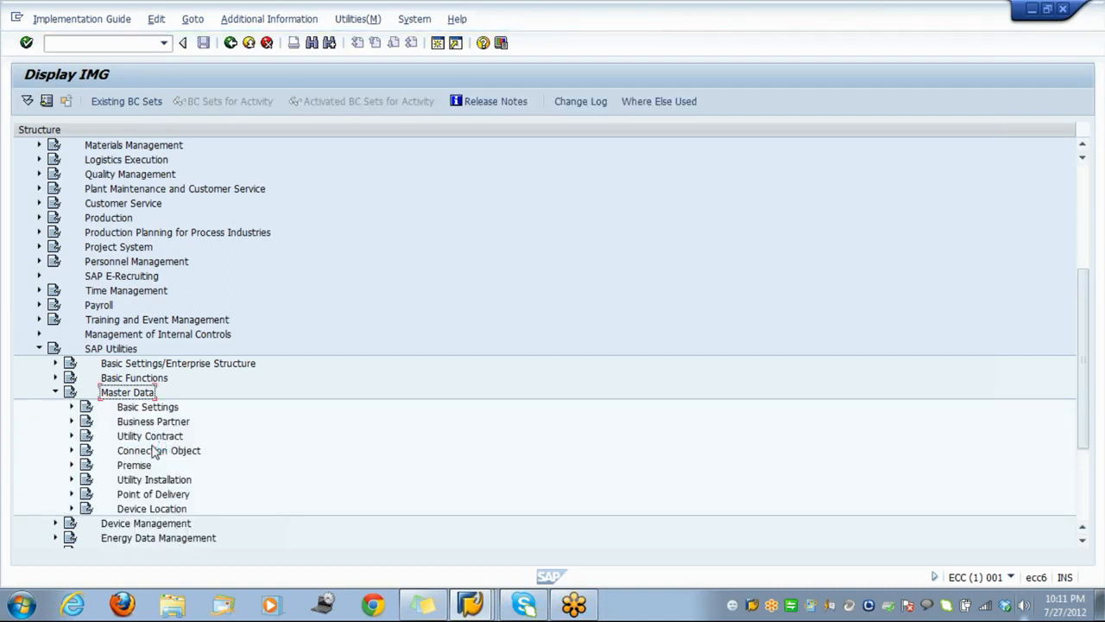
Expand Utility Contract under Master Data and select Define Field Selection for Utility Contracts
key(Down)
key(Down)
key(Down)
key(Down)
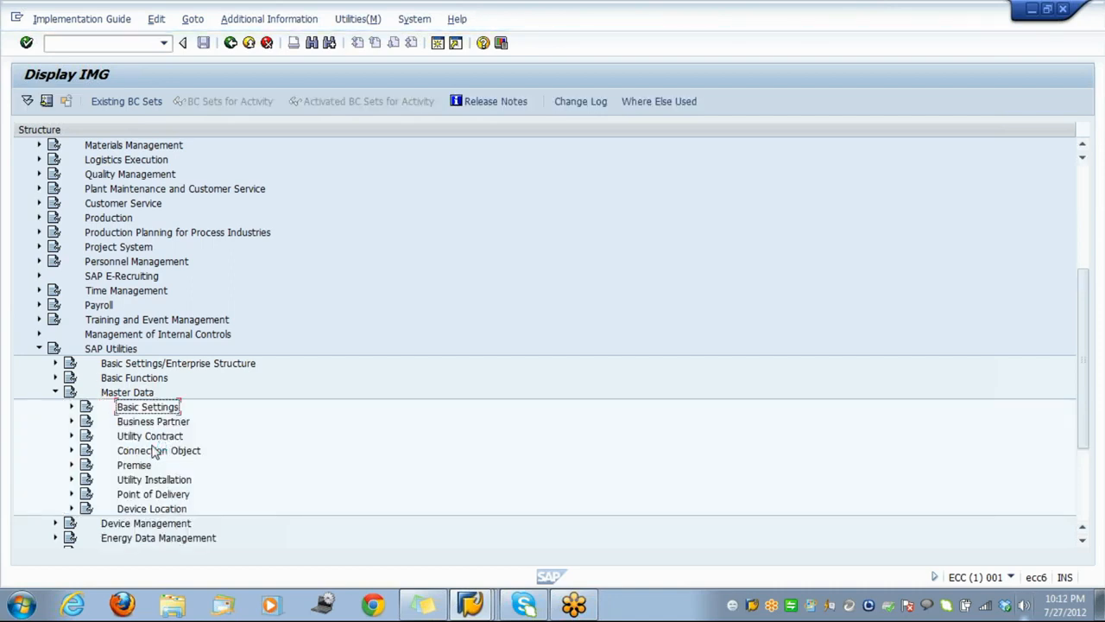
key(Up)
key(Right)
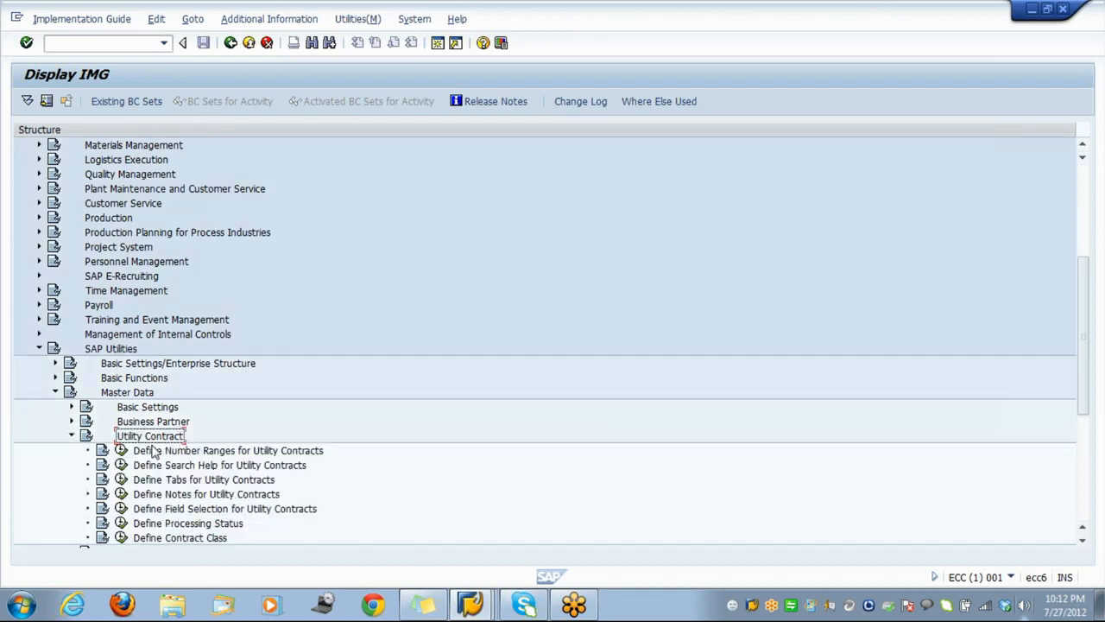
key(Down)
key(Down)
key(Down)
key(Down)
key(Down)
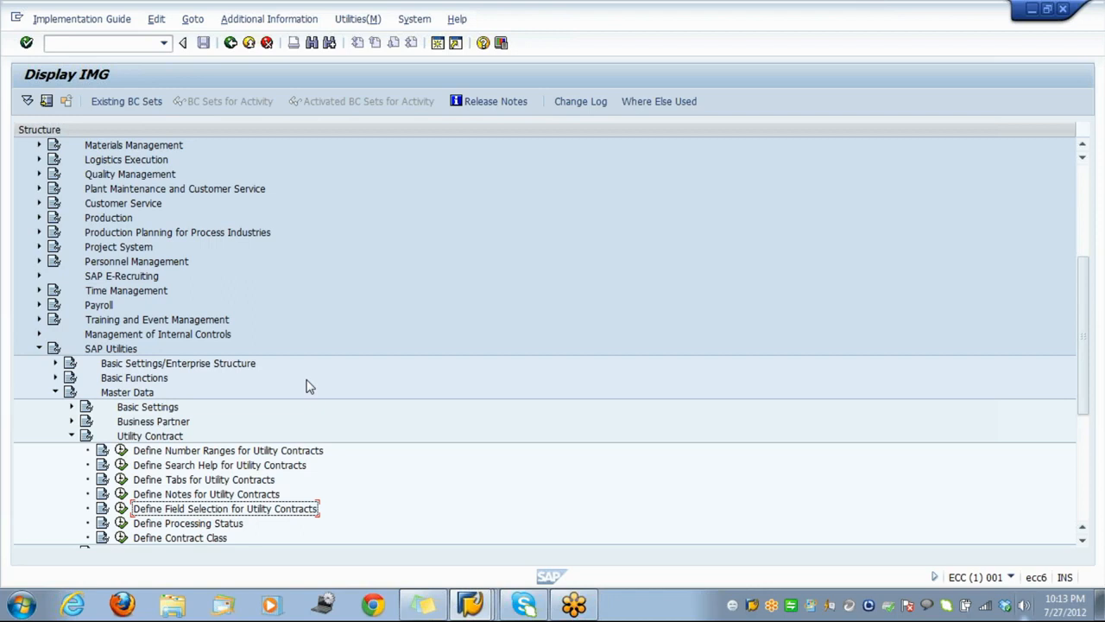
Collapse the Utility Contract node and its parent Master Data node under SAP Utilities
key(Up)
key(Up)
key(Up)
key(Up)
key(Up)
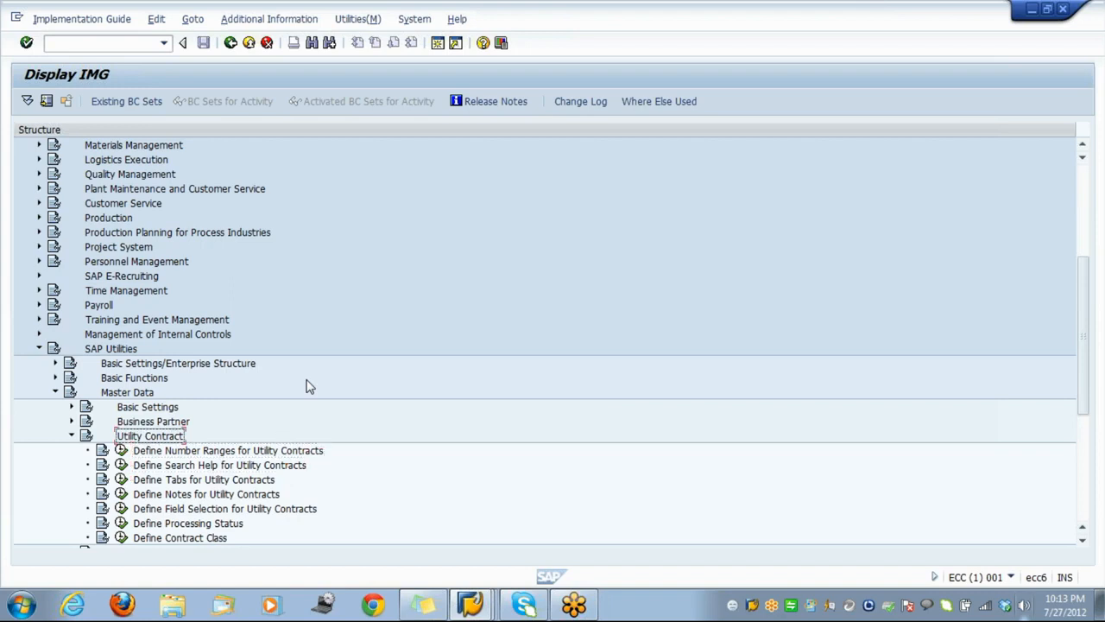
key(Left)
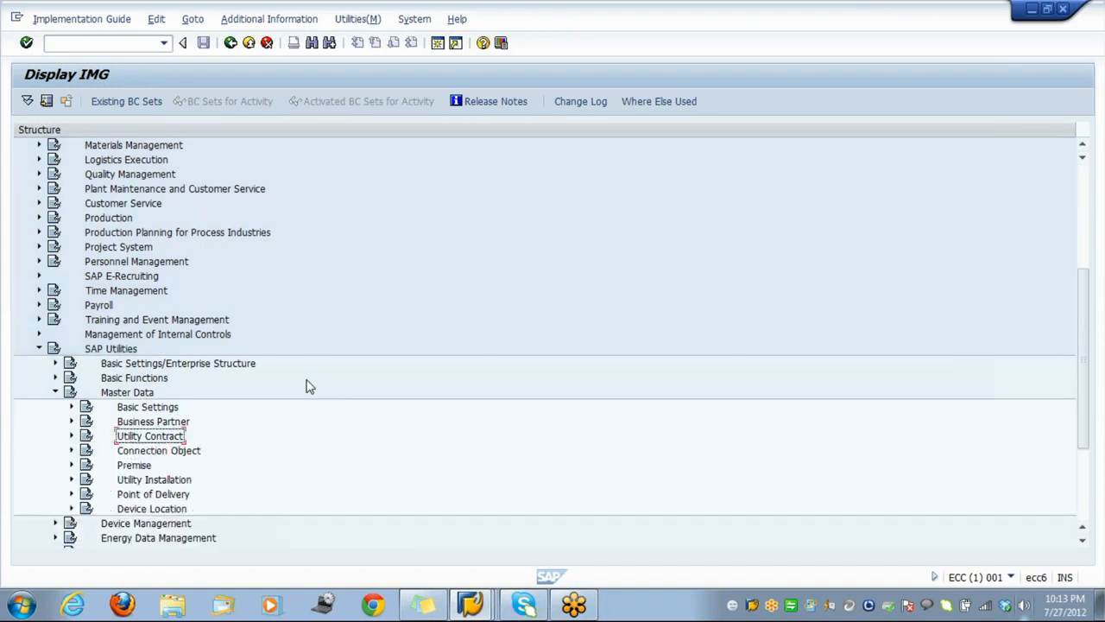
key(Up)
key(Up)
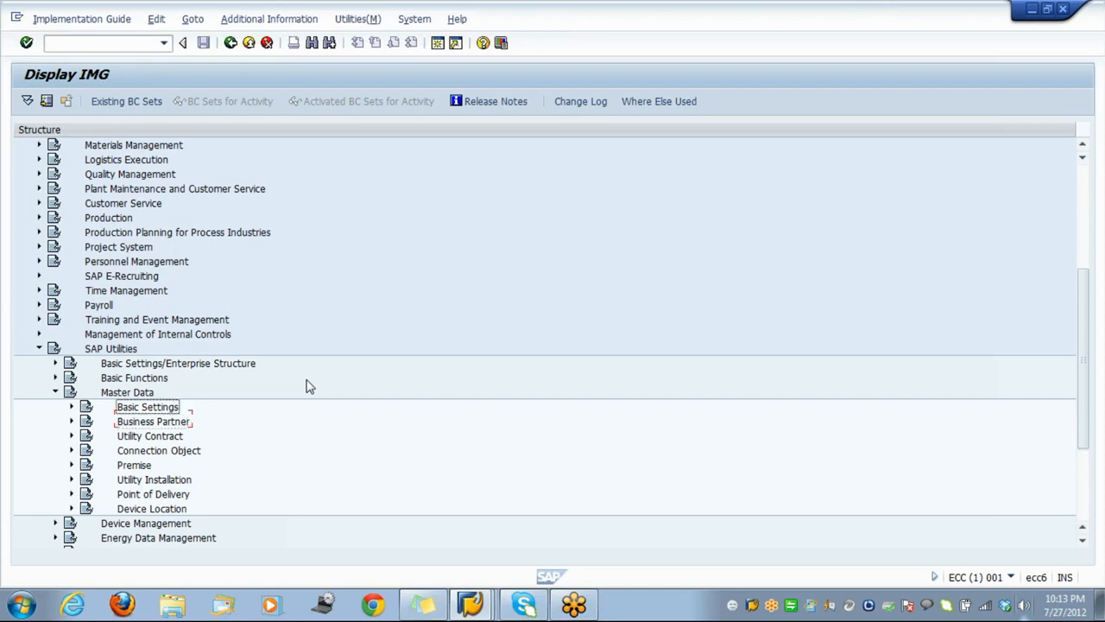
key(Up)
key(Left)
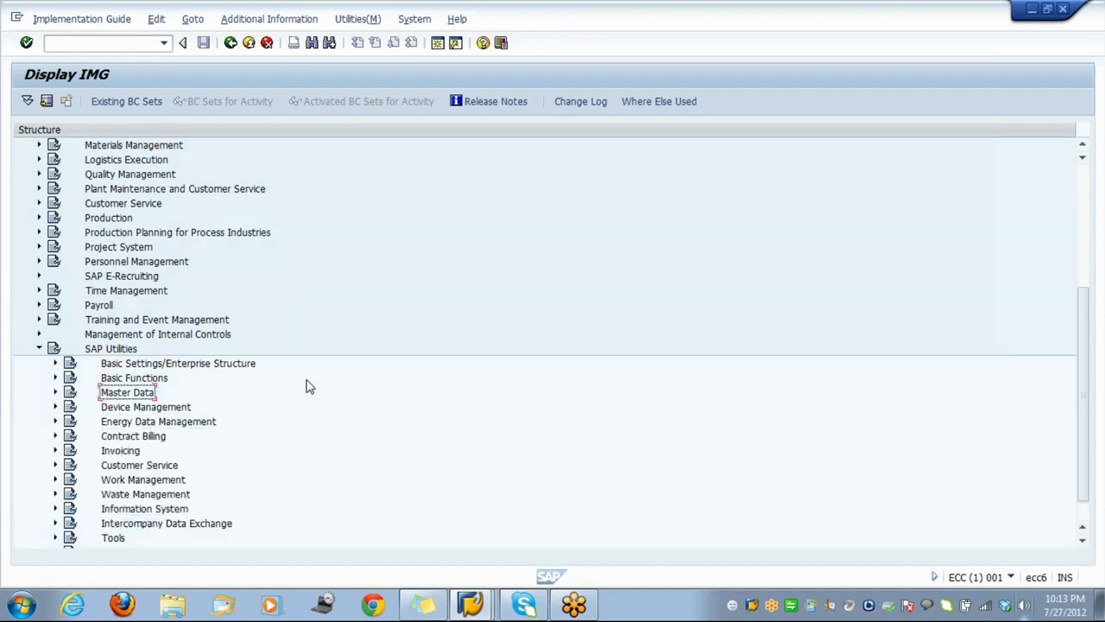
Expand Contract Billing under SAP Utilities and its Billing Master Data node to view the billing activities
key(Down)
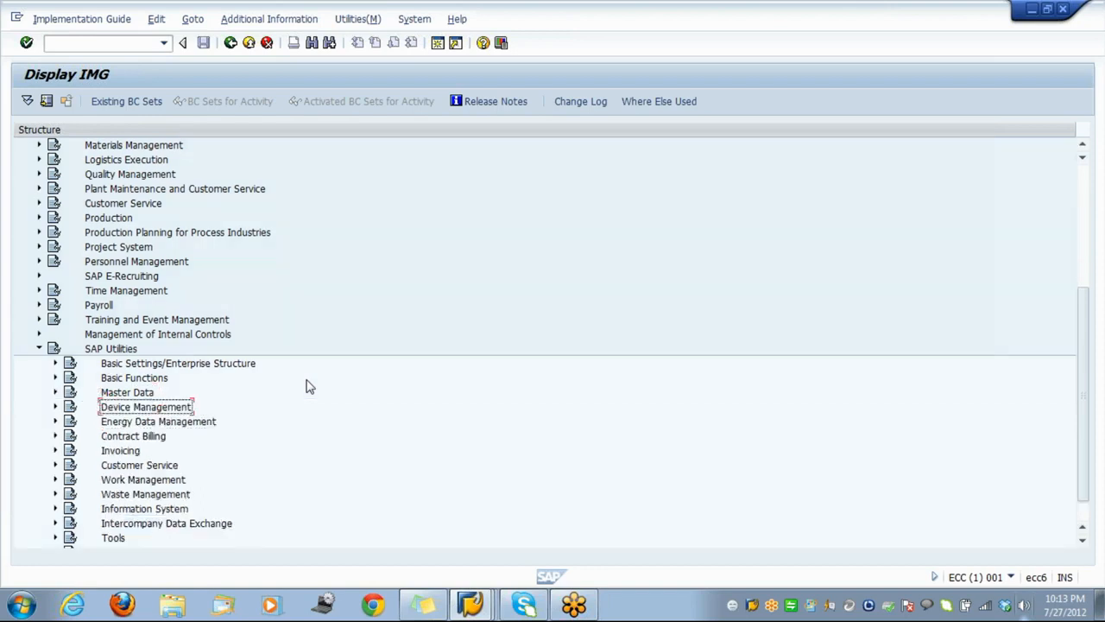
key(Down)
key(Down)
key(Right)
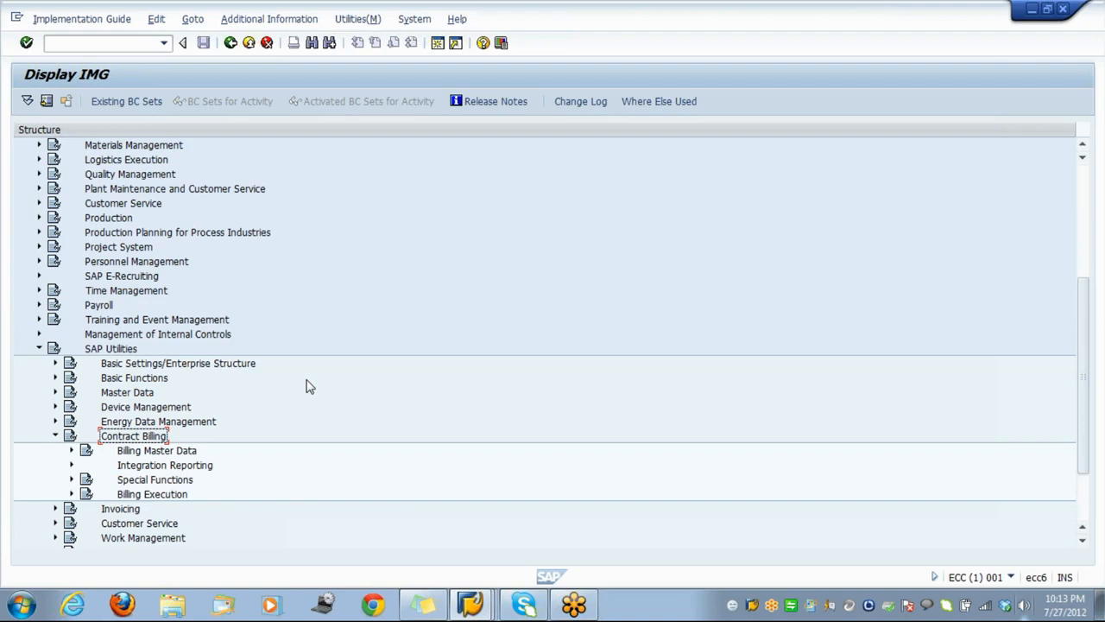
key(Down)
key(Right)
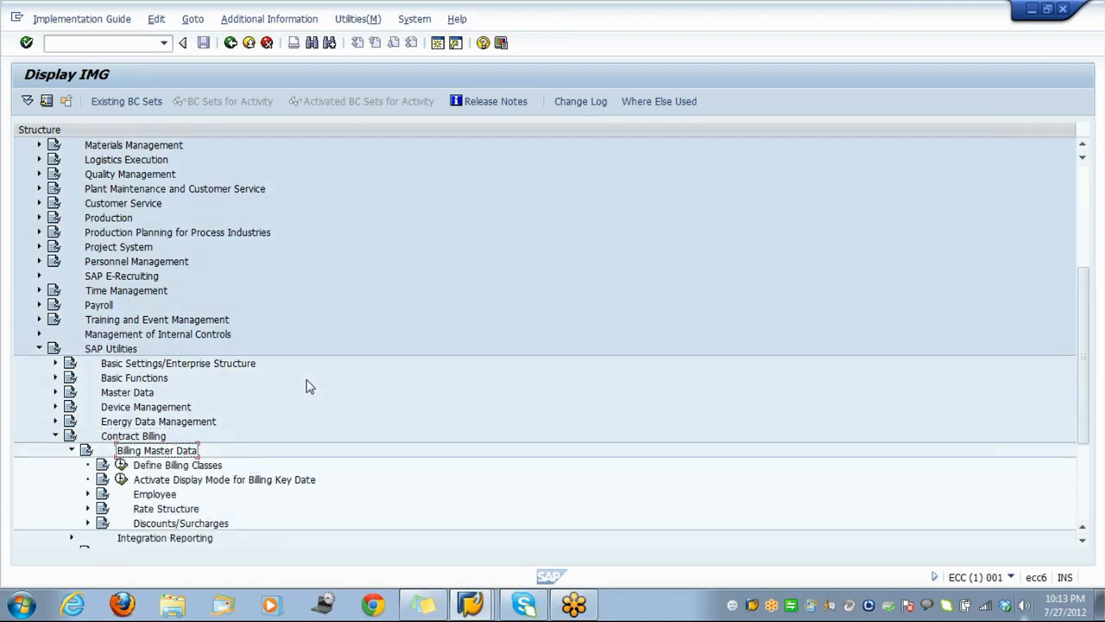
Expand Master Data under SAP Utilities again and check its Basic Settings node, leaving Basic Settings collapsed
key(Up)
key(Up)
key(Up)
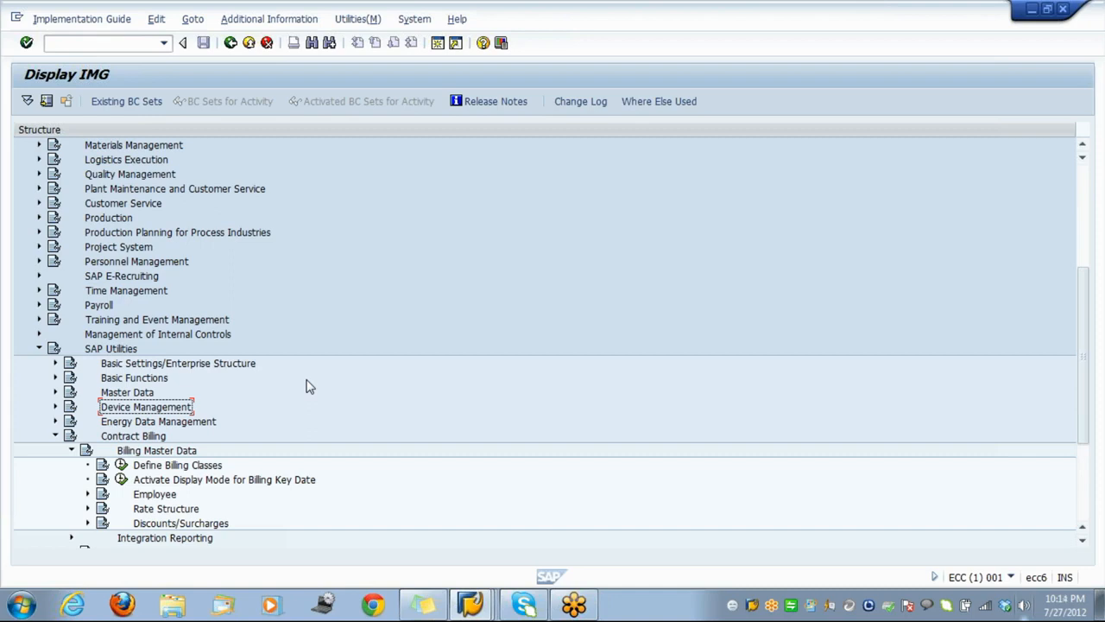
key(Up)
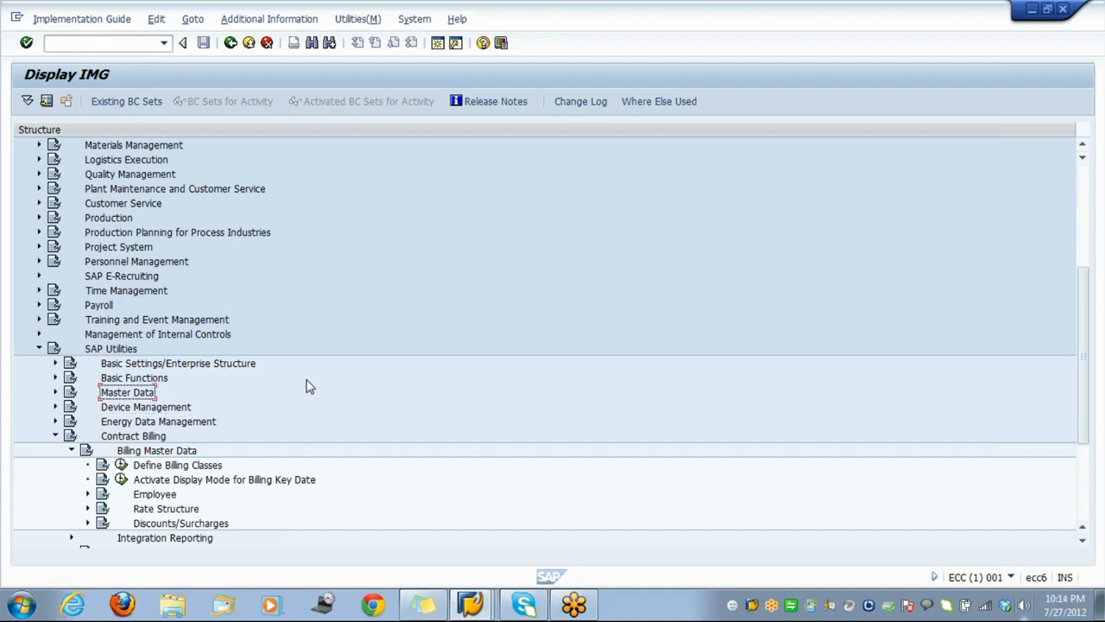
key(Right)
key(Down)
key(Right)
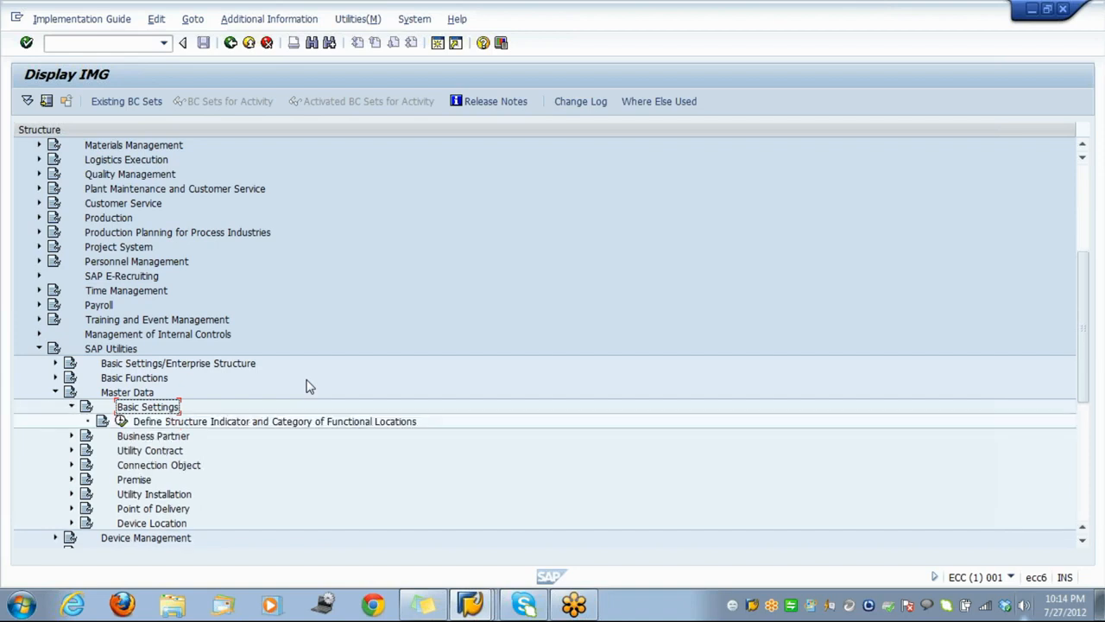
key(Left)
Under Business Partner, Settings for Creating Standard Customers, open Maintain Parameters for Creating Reference Customer in Standard System
key(Down)
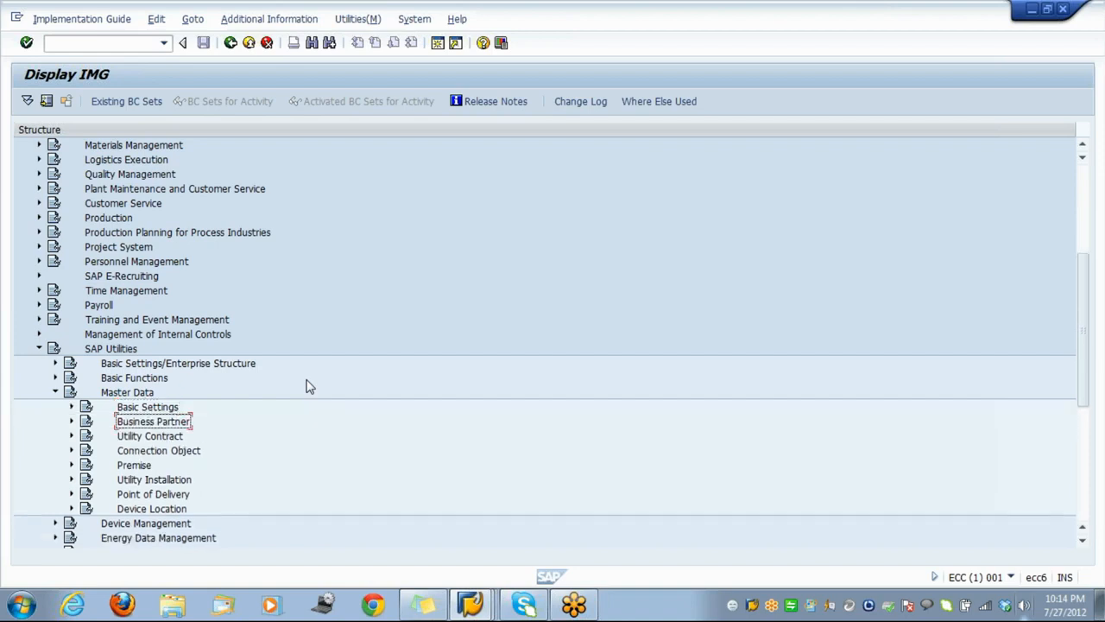
key(Right)
key(Down)
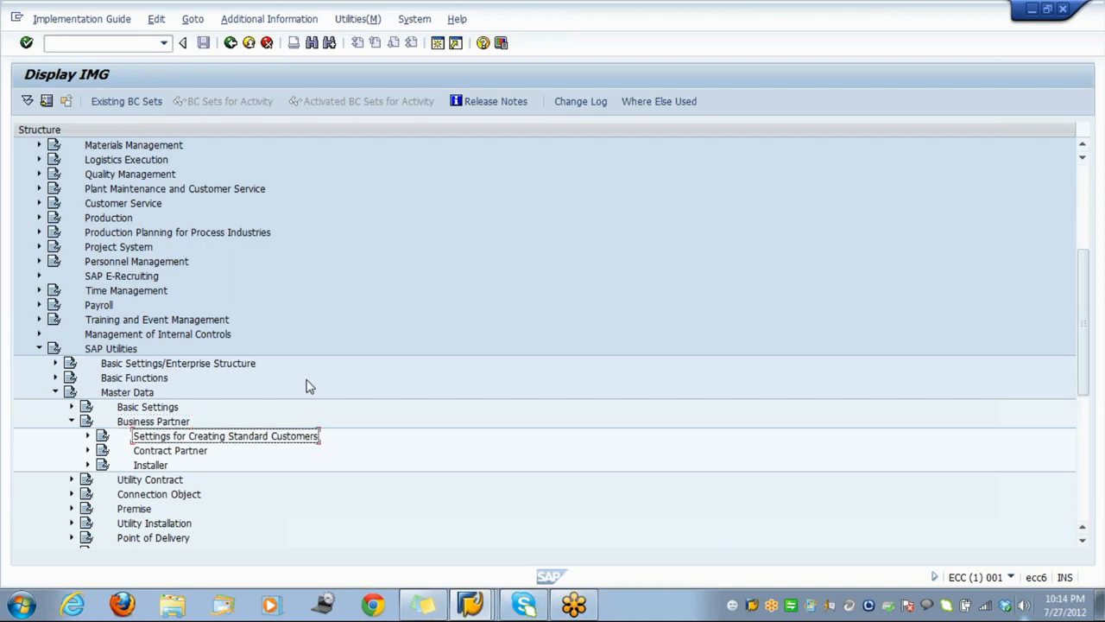
key(Right)
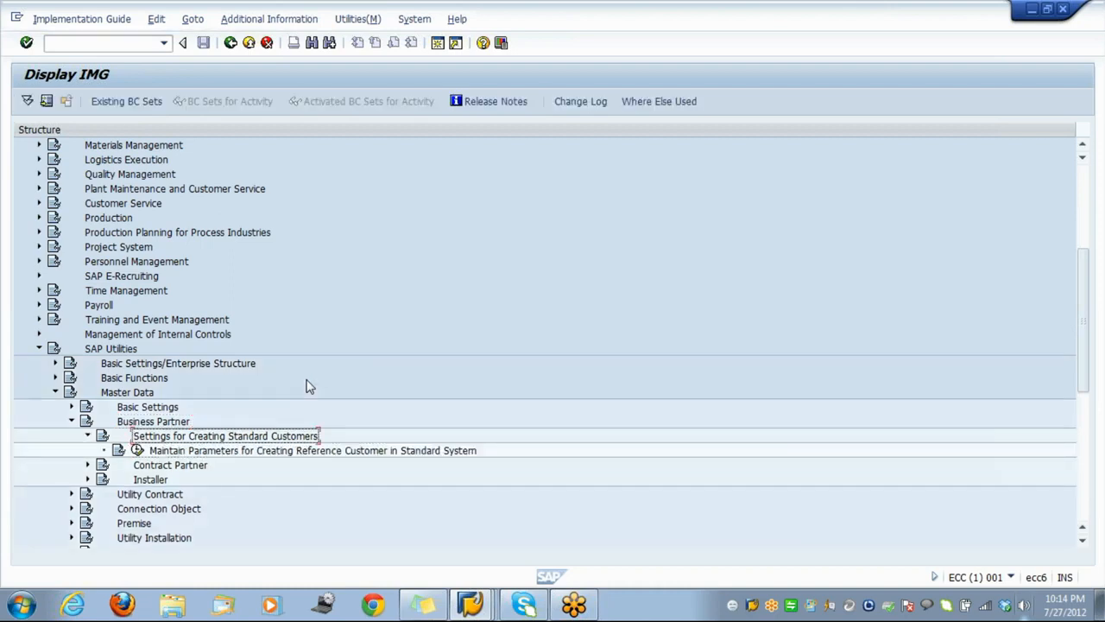
key(Down)
key(F2)
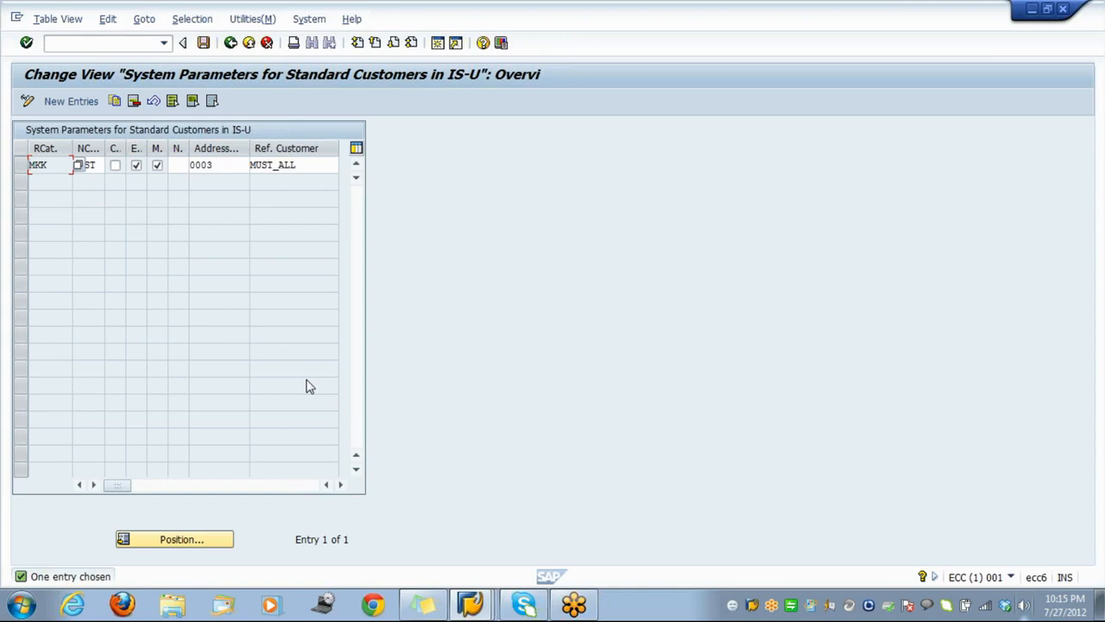
Leave the standard customer parameters and the customizing structure, and reopen the SAP Reference IMG
click(248, 49)
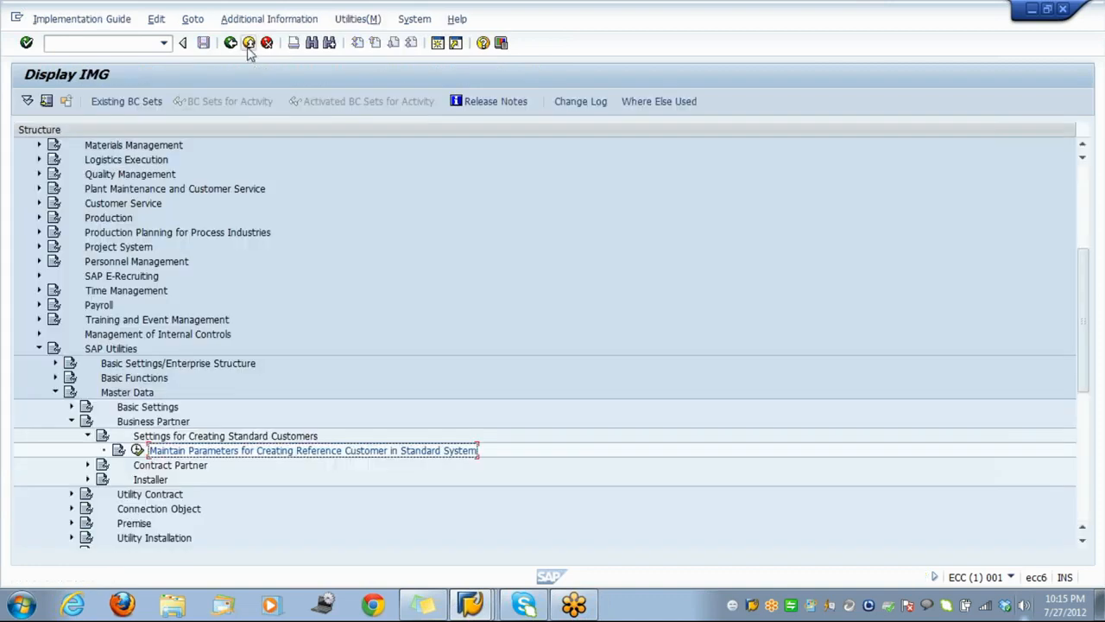
click(248, 43)
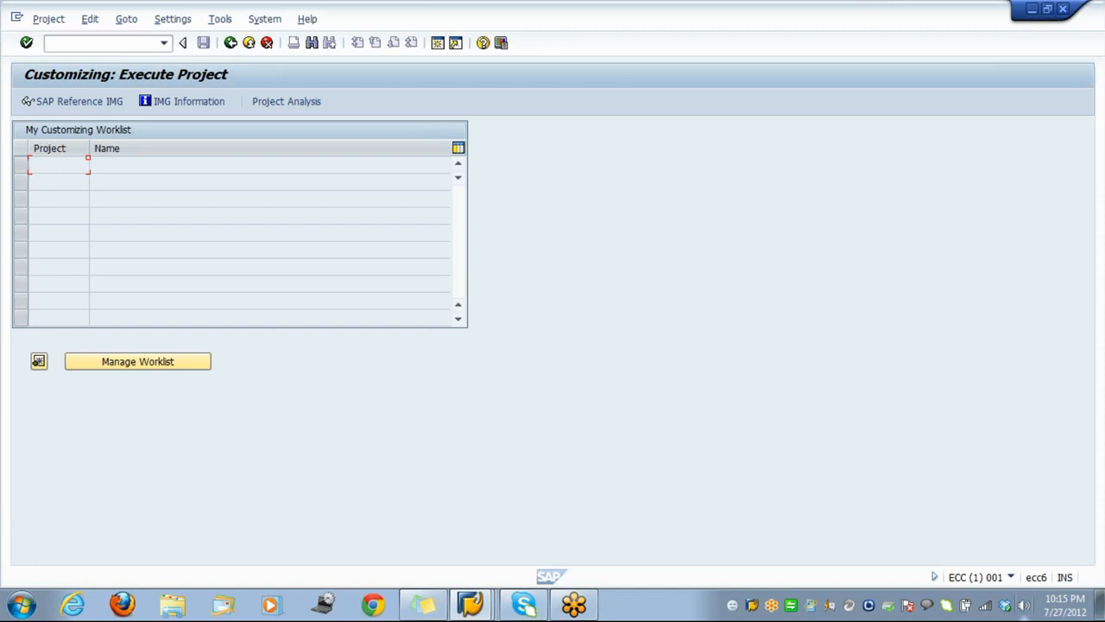
click(107, 104)
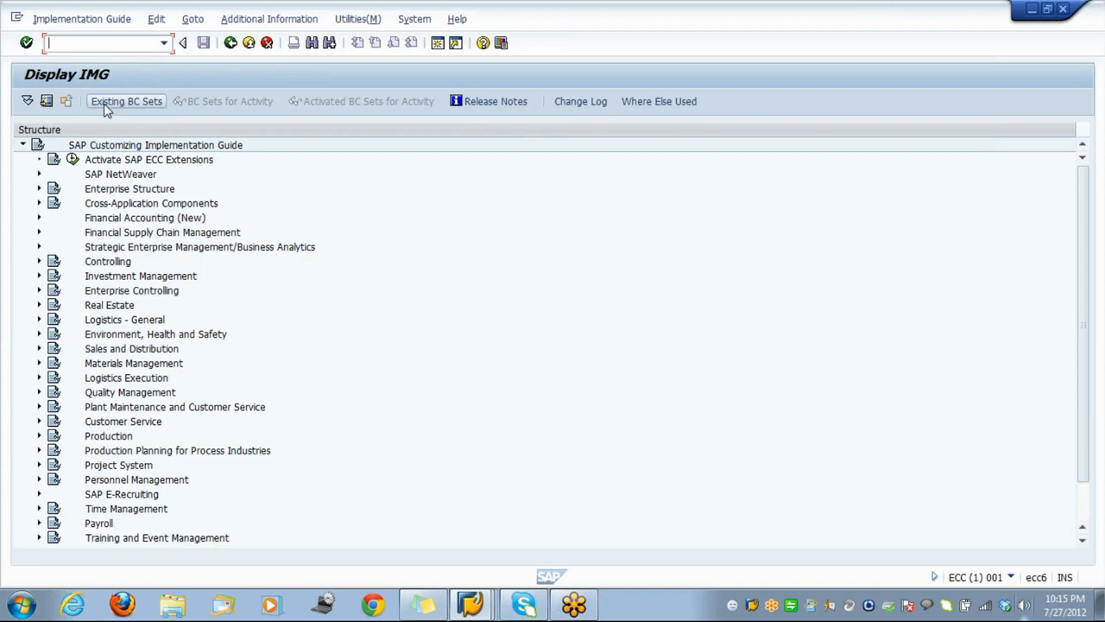
Expand Financial Accounting (New) and its Accounts Receivable and Accounts Payable node
click(131, 238)
key(Up)
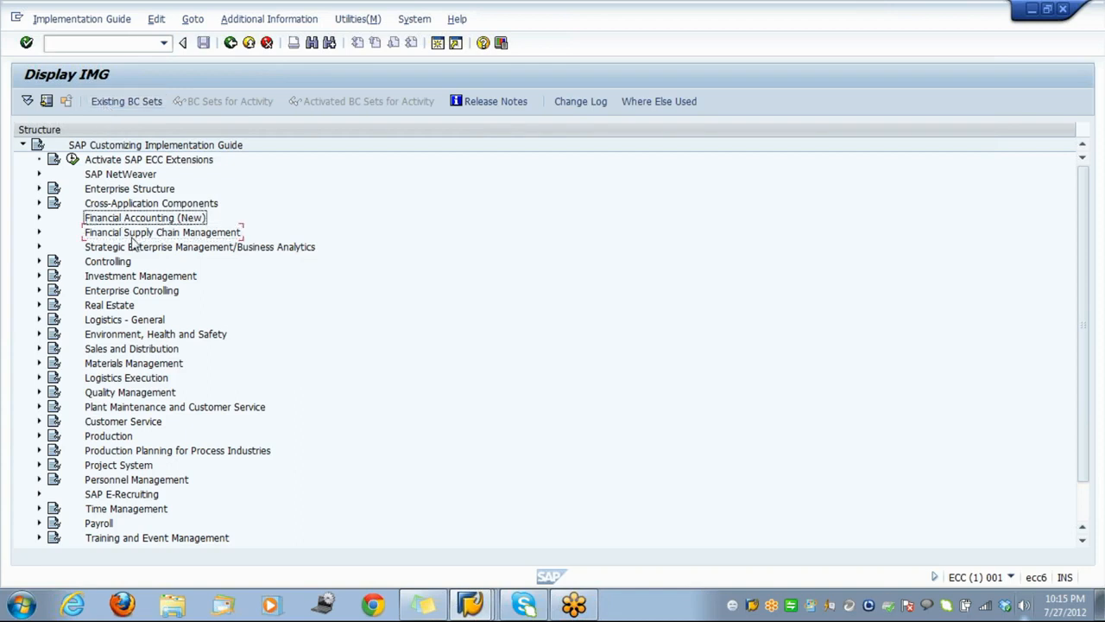
key(Right)
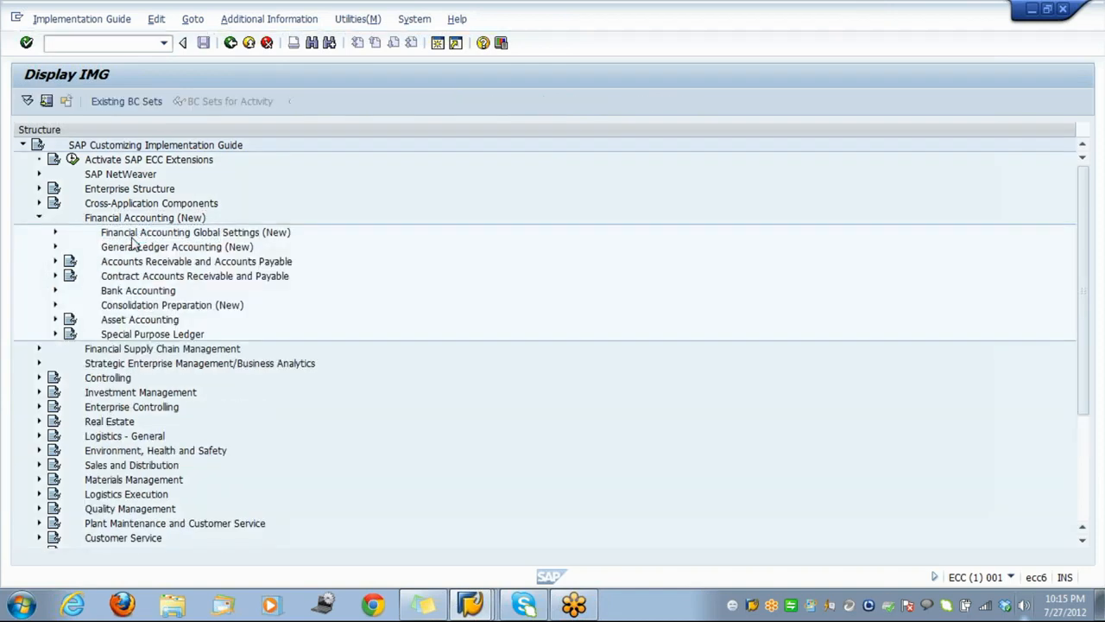
key(Down)
key(Down)
key(Down)
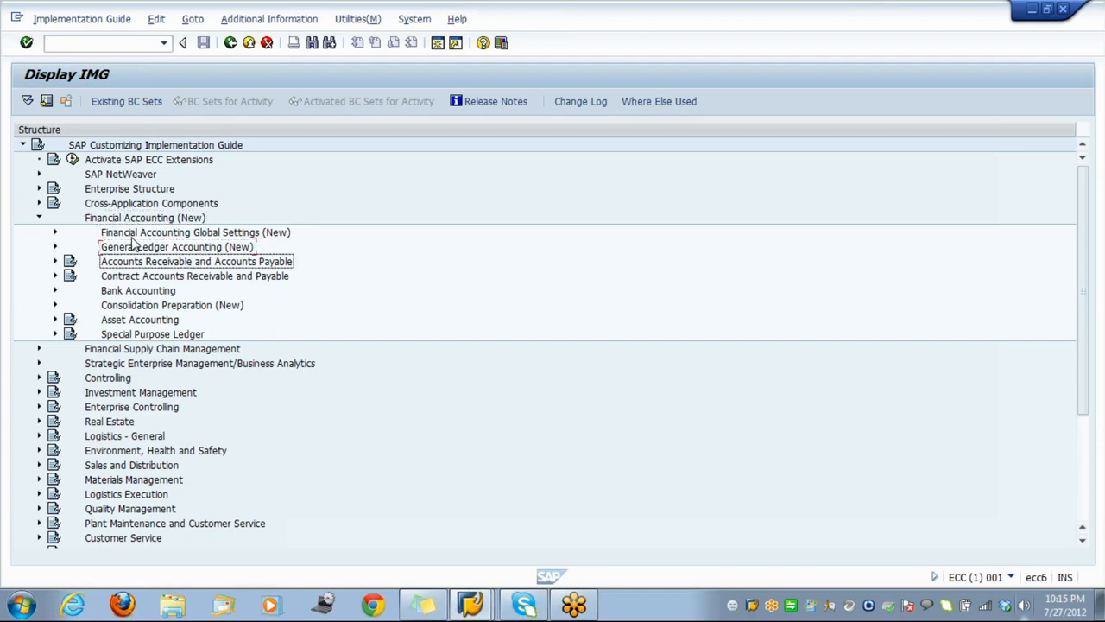
key(Right)
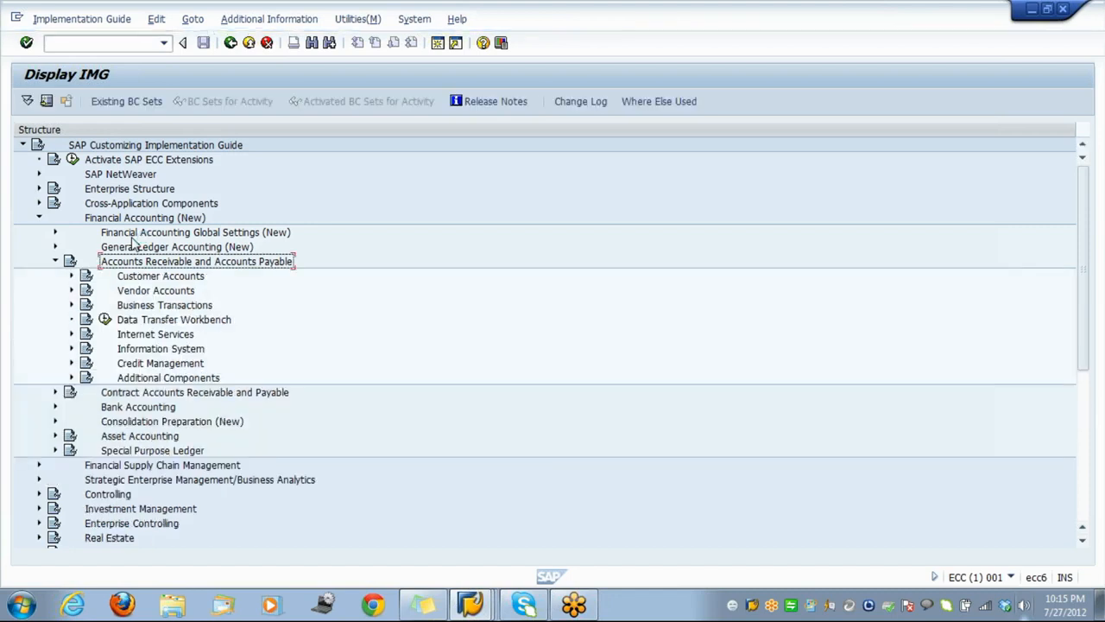
Expand Customer Accounts, its Master Data node and Preparations for Creating Customer Master Data
key(Down)
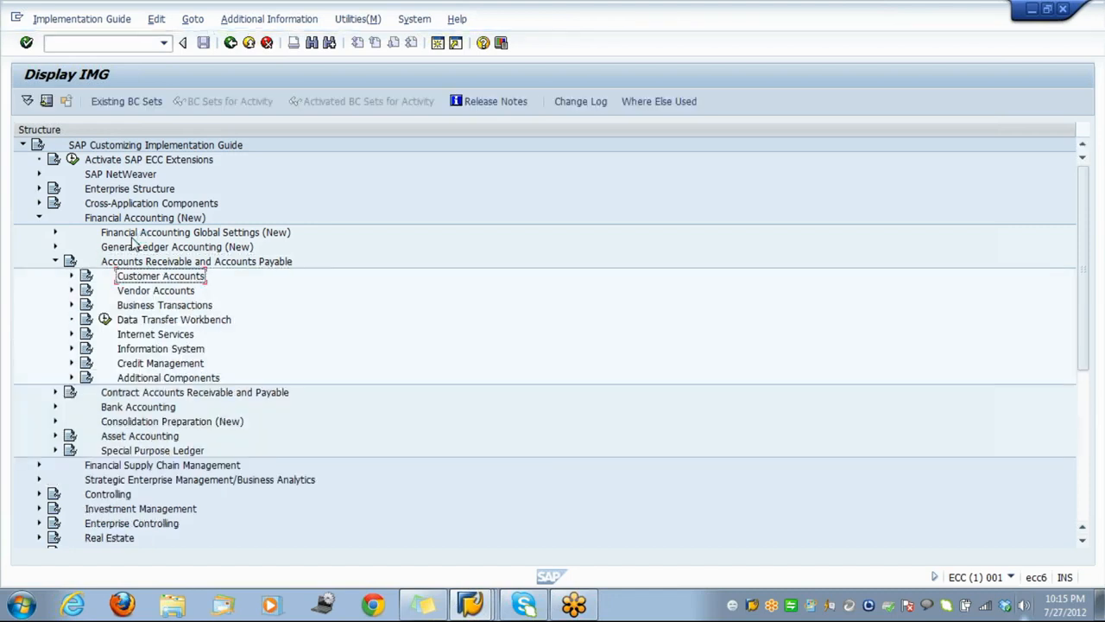
key(Right)
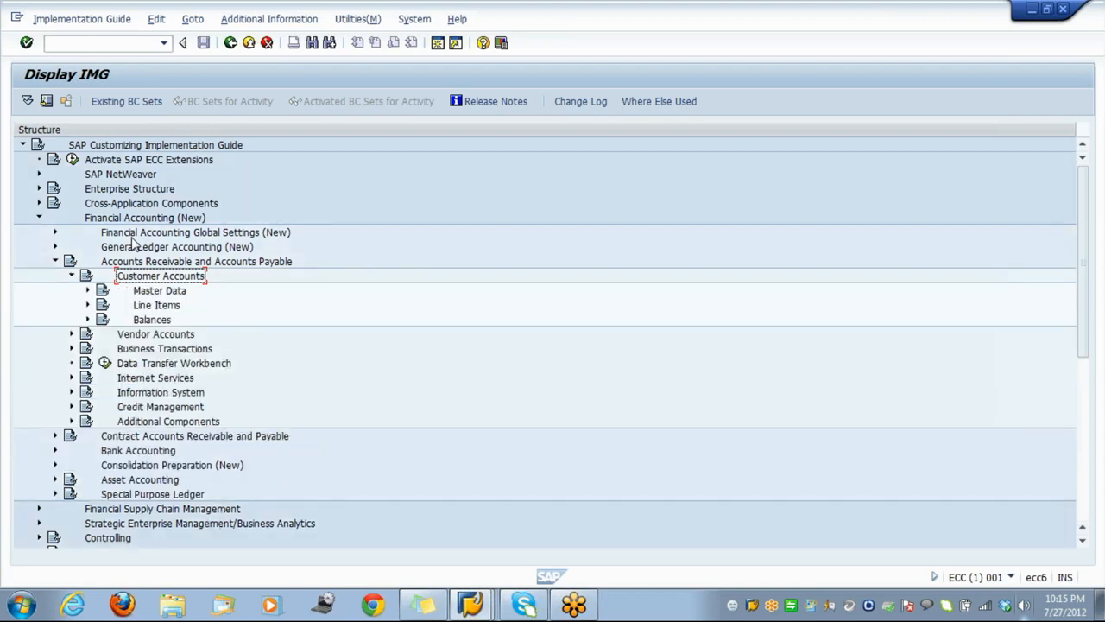
key(Down)
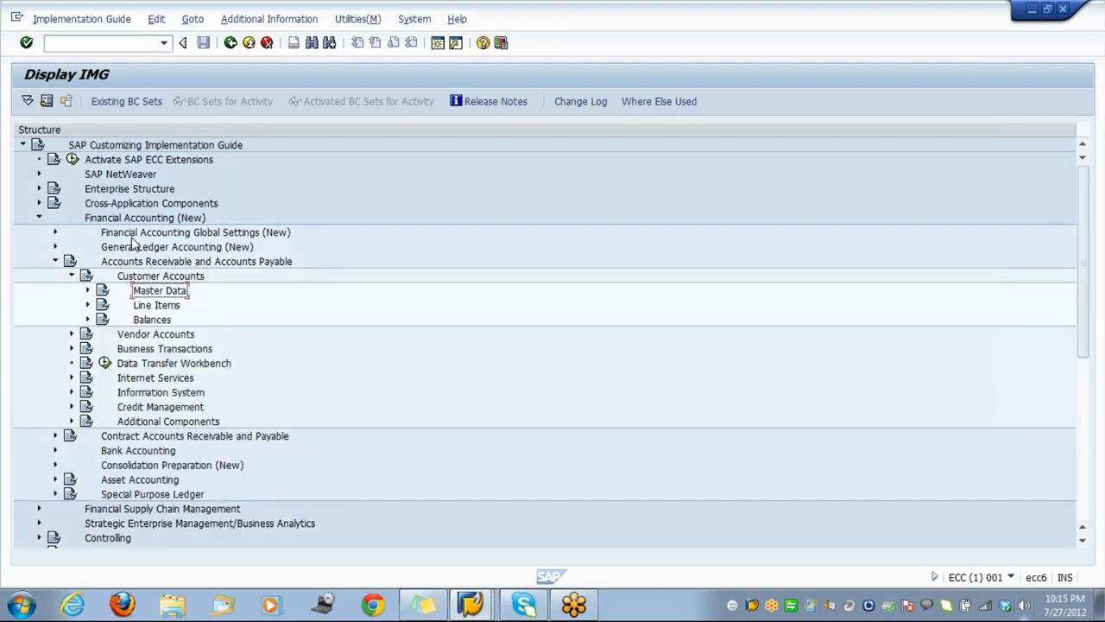
key(Right)
key(Down)
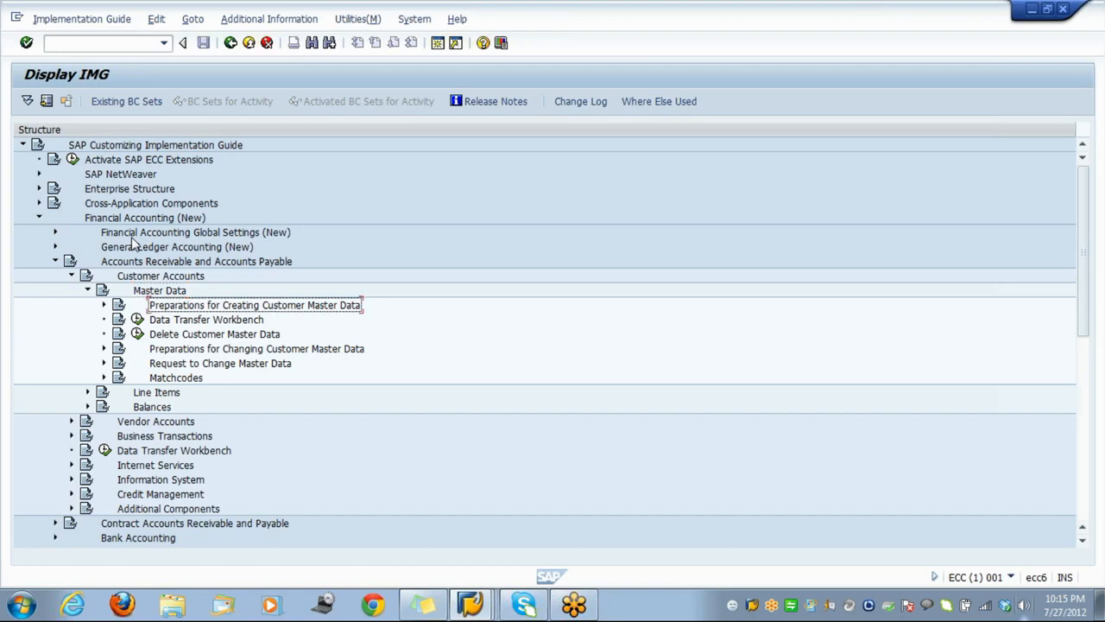
key(Right)
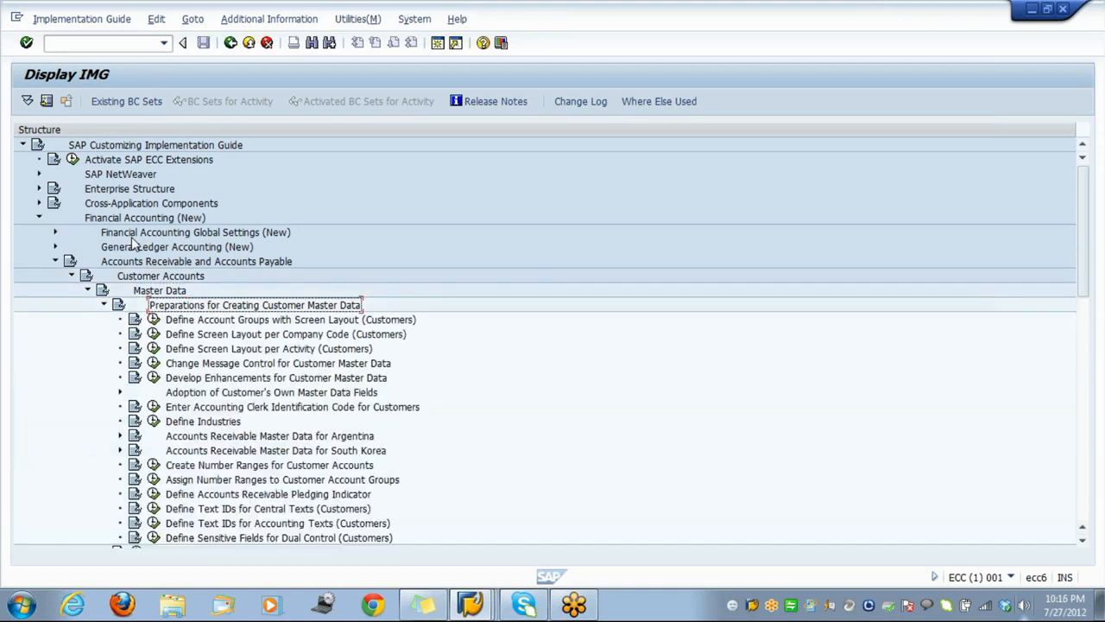
Look through the activities under Preparations for Creating Customer Master Data for the customer number range settings
key(Down)
key(Down)
key(Down)
key(Down)
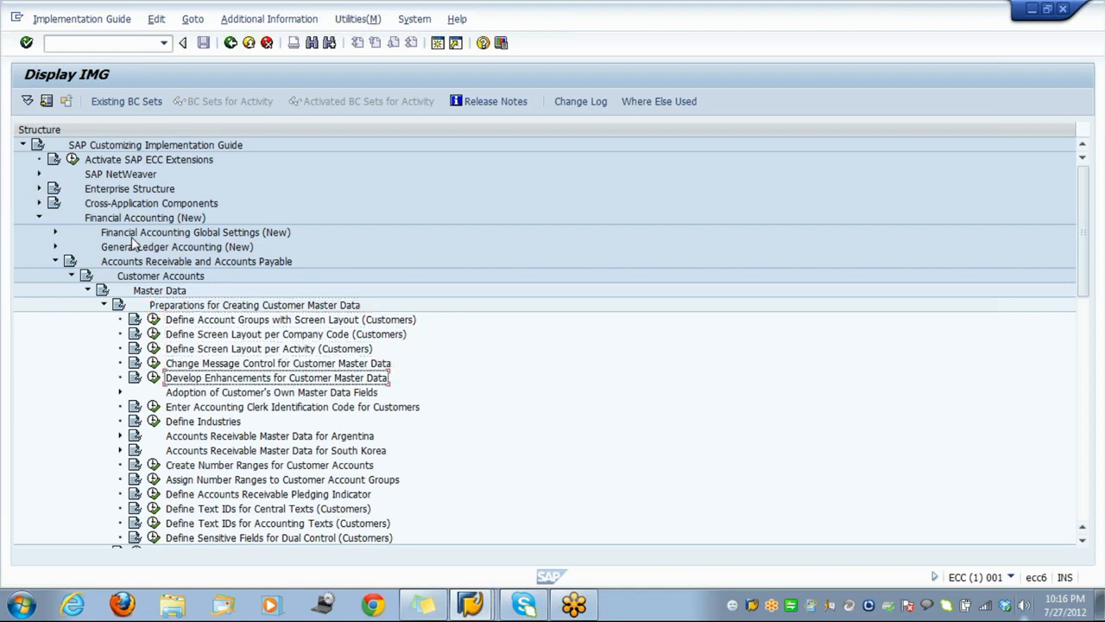
key(Down)
key(Down)
key(Down)
key(Down)
key(Down)
key(Down)
key(Down)
key(Down)
key(Down)
key(Down)
key(Down)
key(Down)
key(Down)
key(Down)
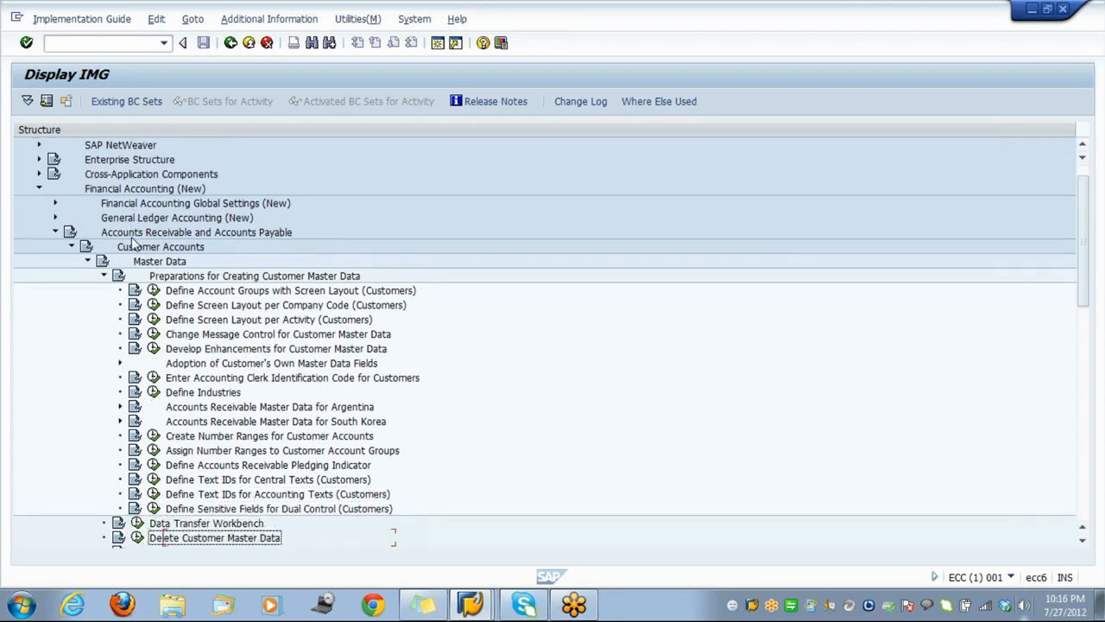
key(Up)
key(Up)
key(Up)
key(Up)
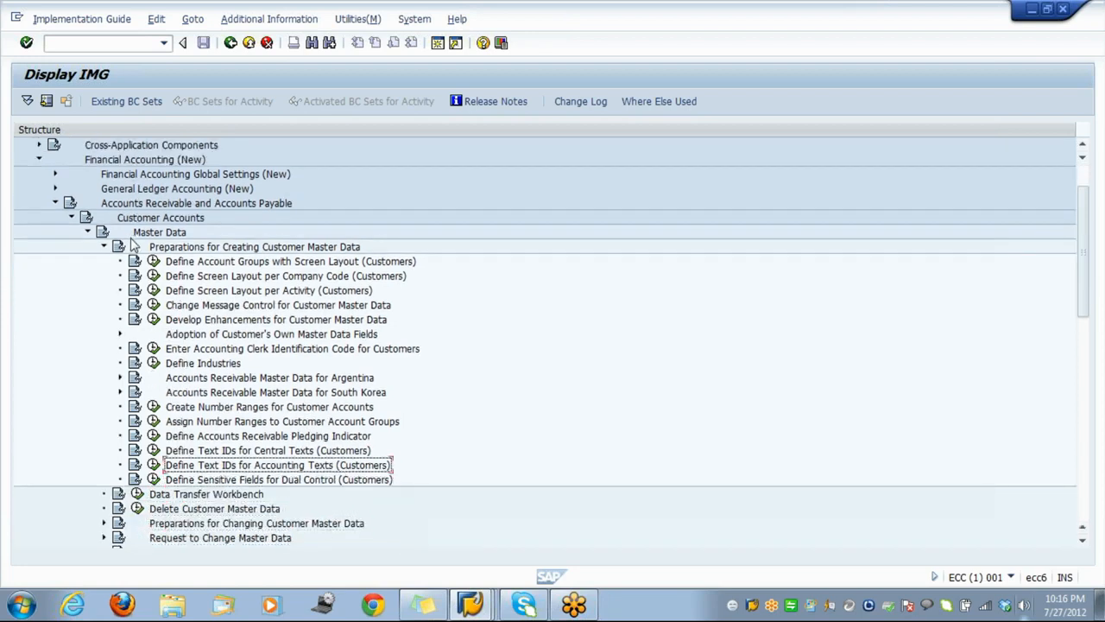
View the number range intervals in Create Number Ranges for Customer Accounts, and return to the customizing structure
click(153, 408)
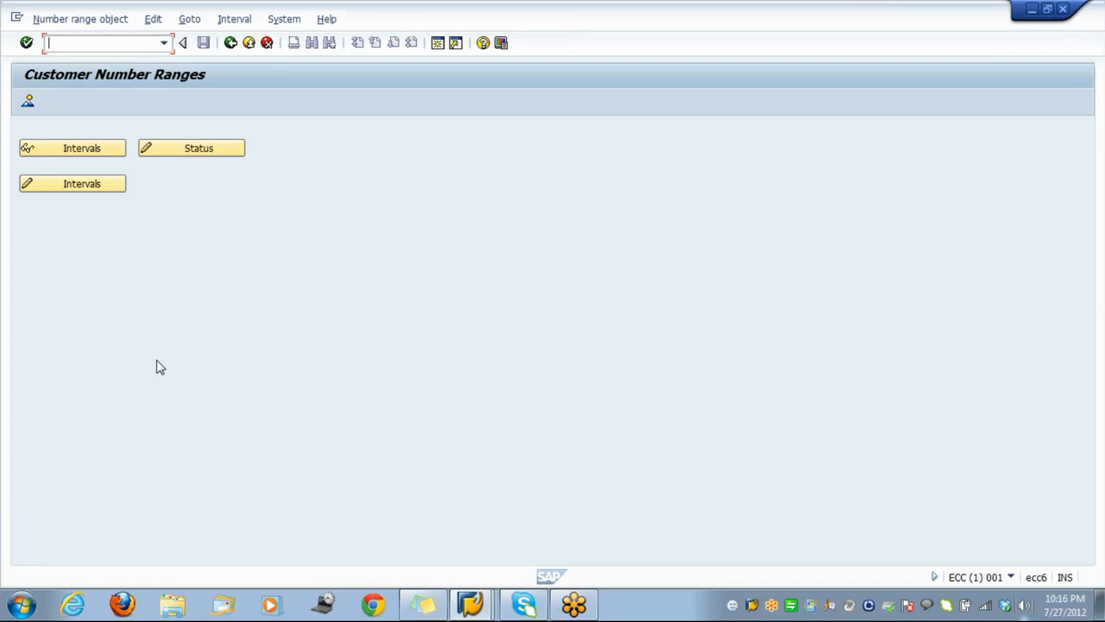
click(89, 184)
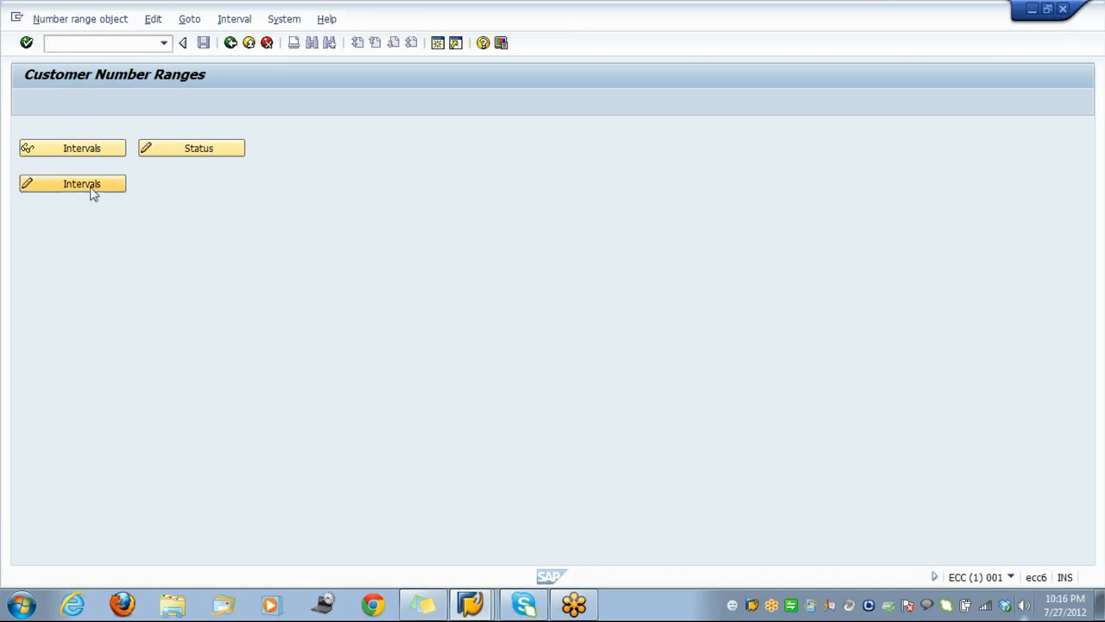
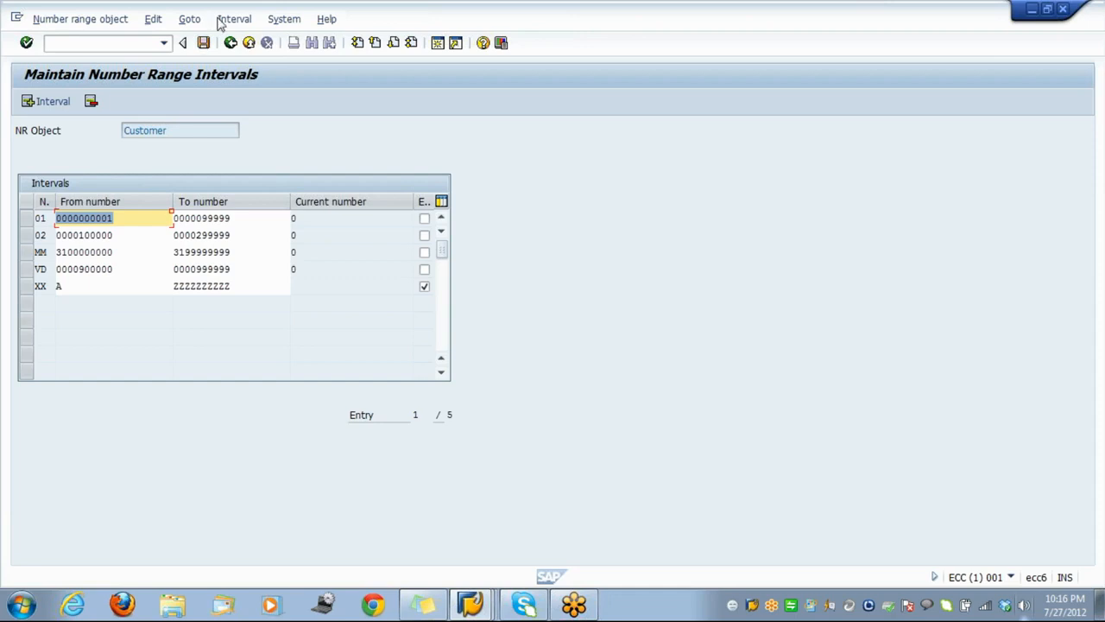
click(233, 45)
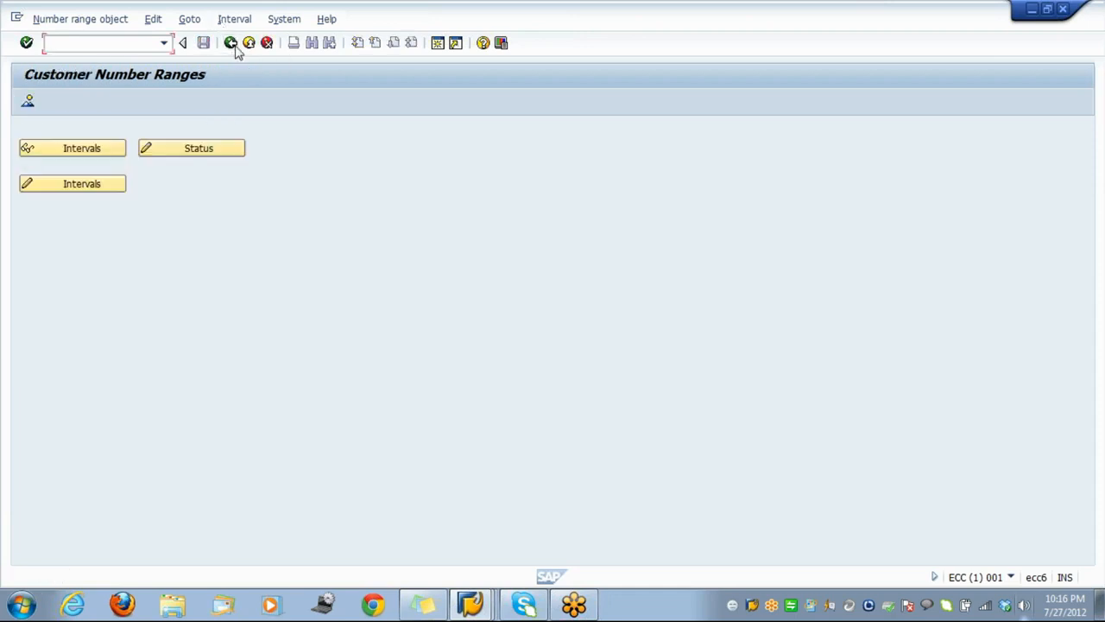
click(232, 44)
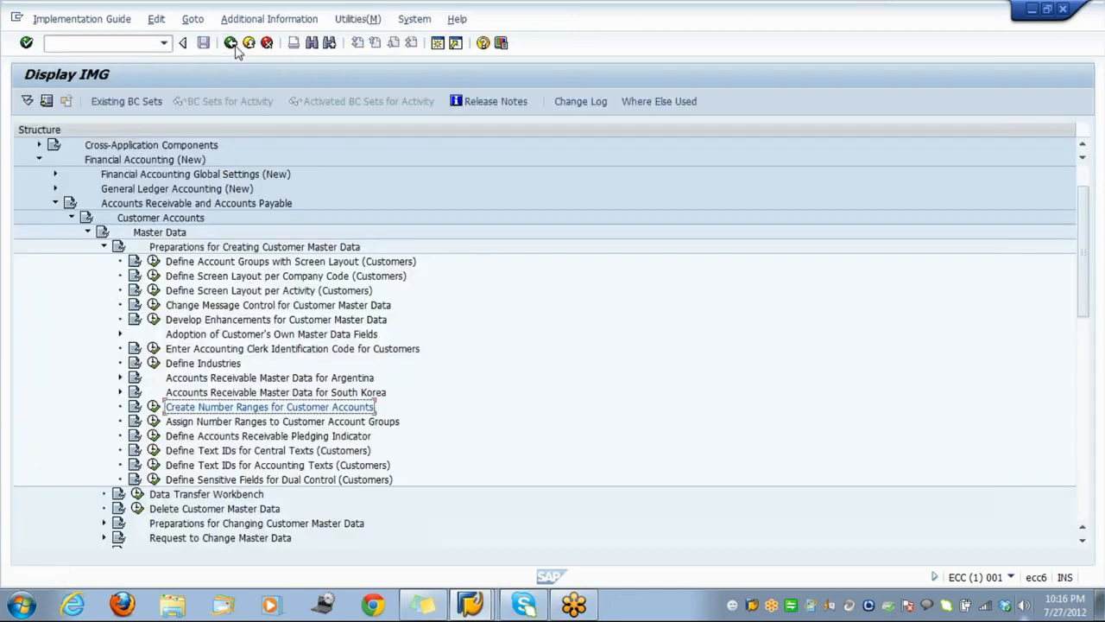
Open Assign Number Ranges to Customer Account Groups
click(154, 422)
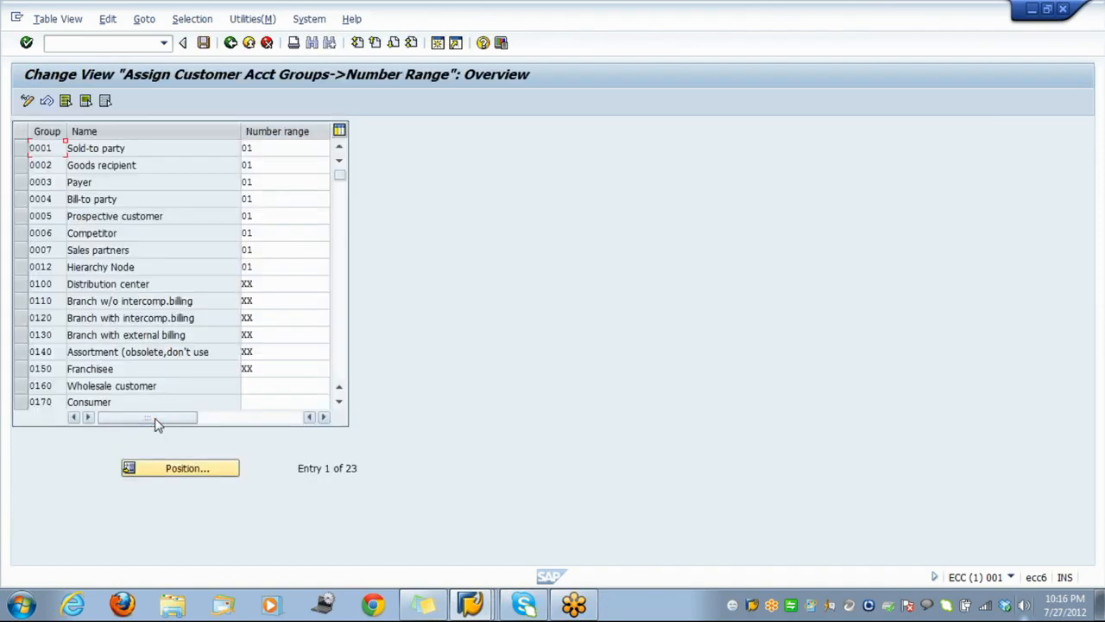
Check the number range assigned to the Customer (general) account group, and return to the customizing structure
click(340, 386)
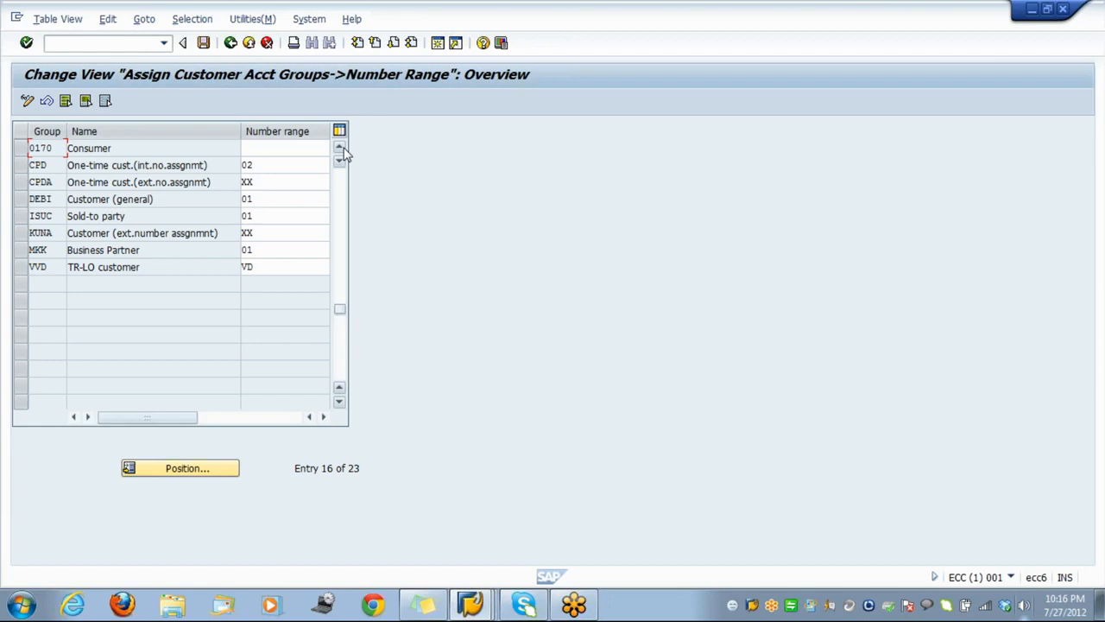
drag(153, 199, 65, 201)
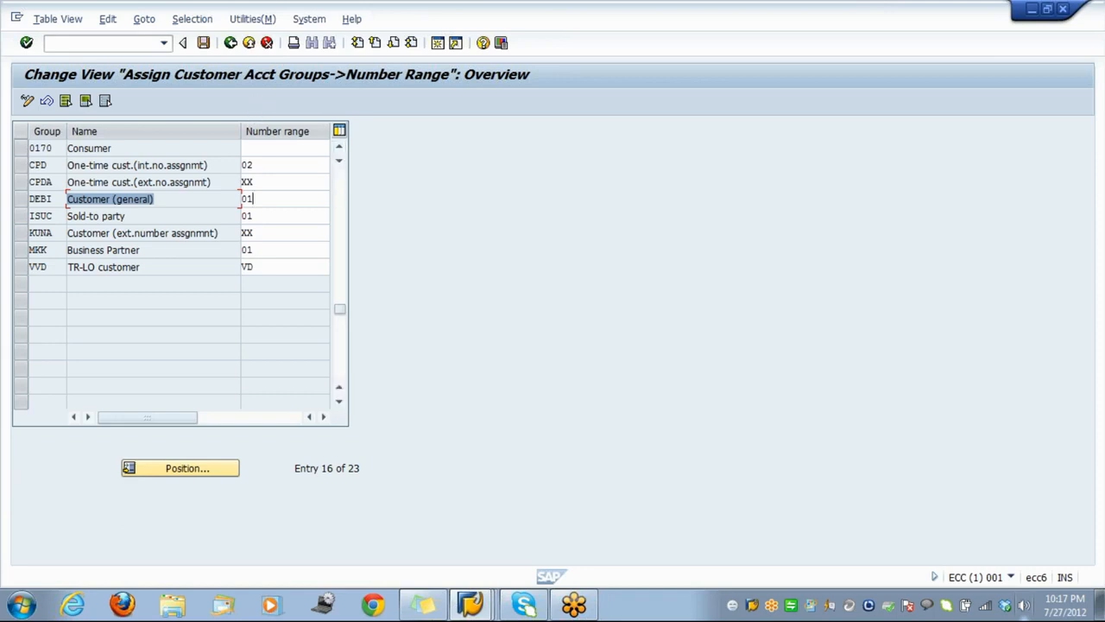
click(253, 200)
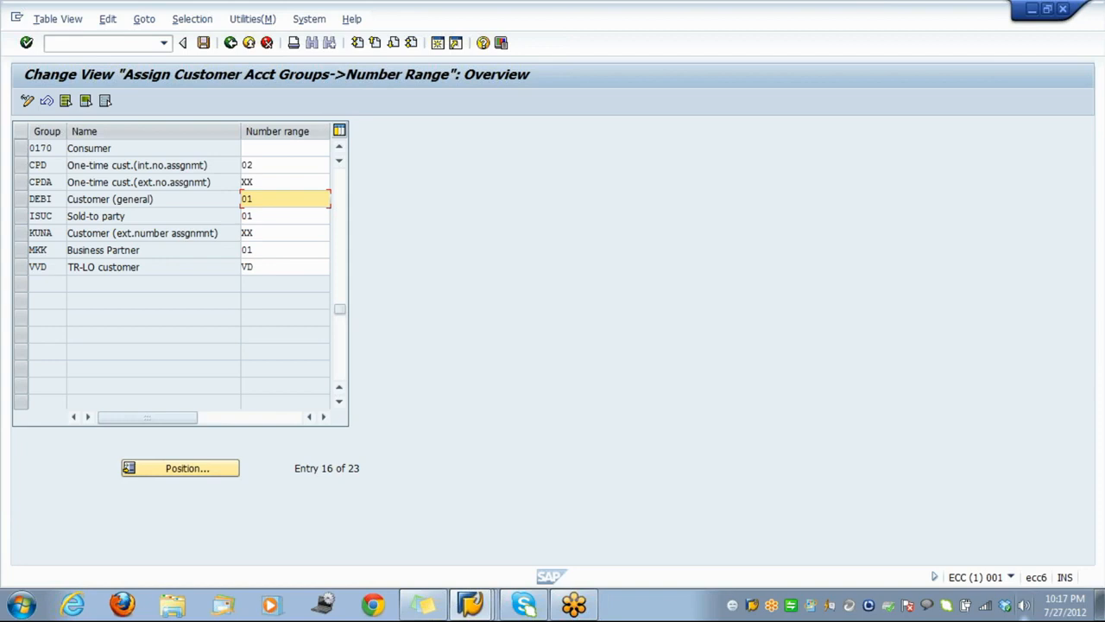
click(249, 43)
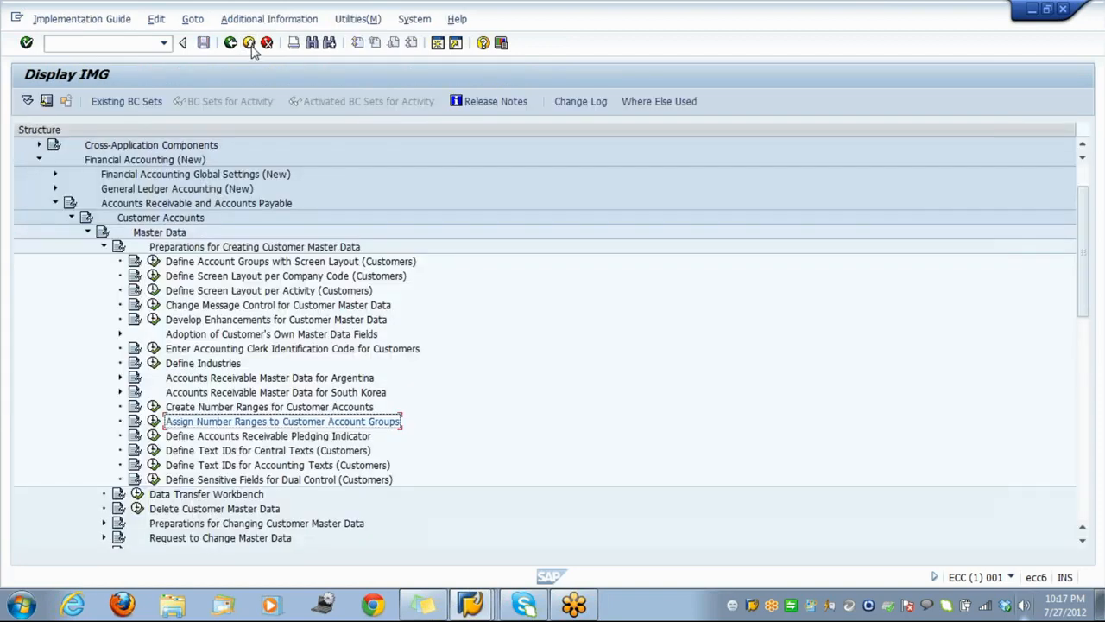
Review the customer number range intervals in Create Number Ranges for Customer Accounts, and return to the customizing structure
click(153, 408)
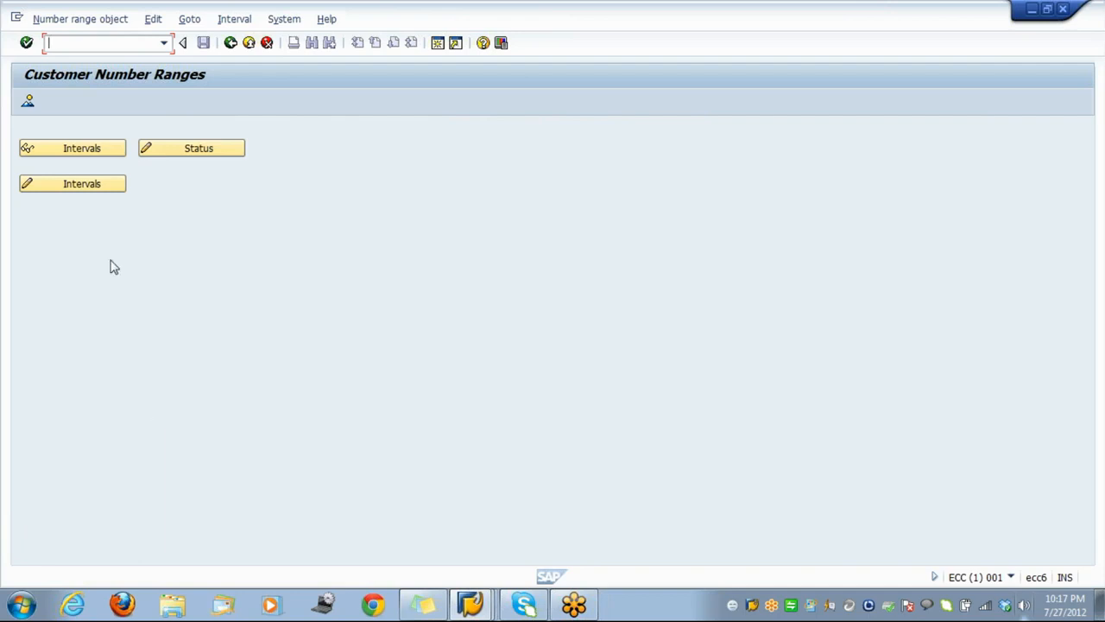
click(92, 192)
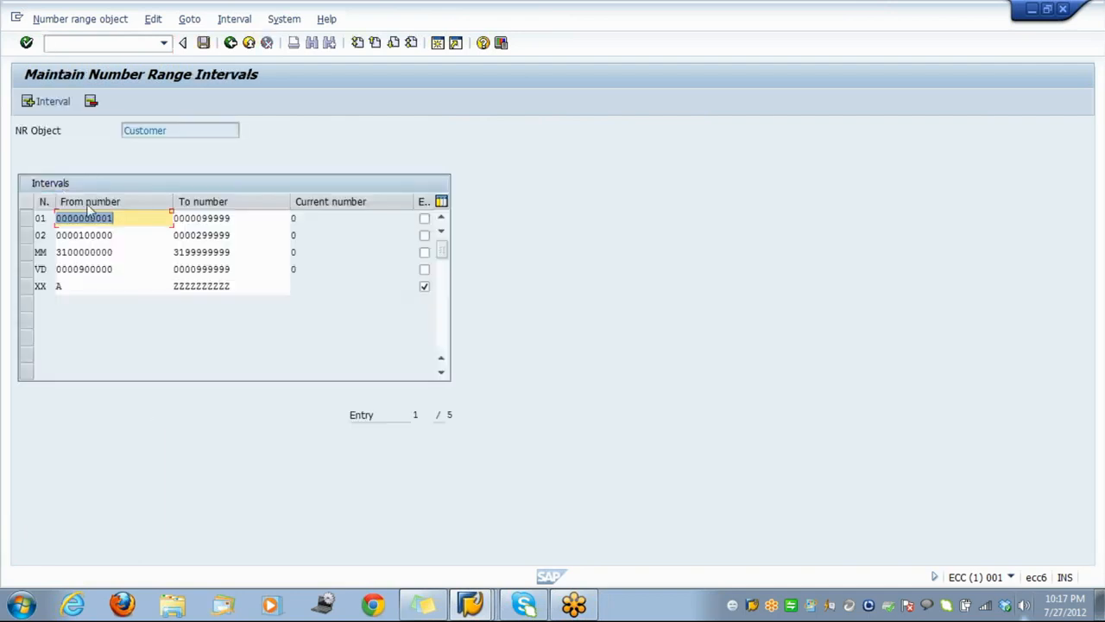
click(252, 44)
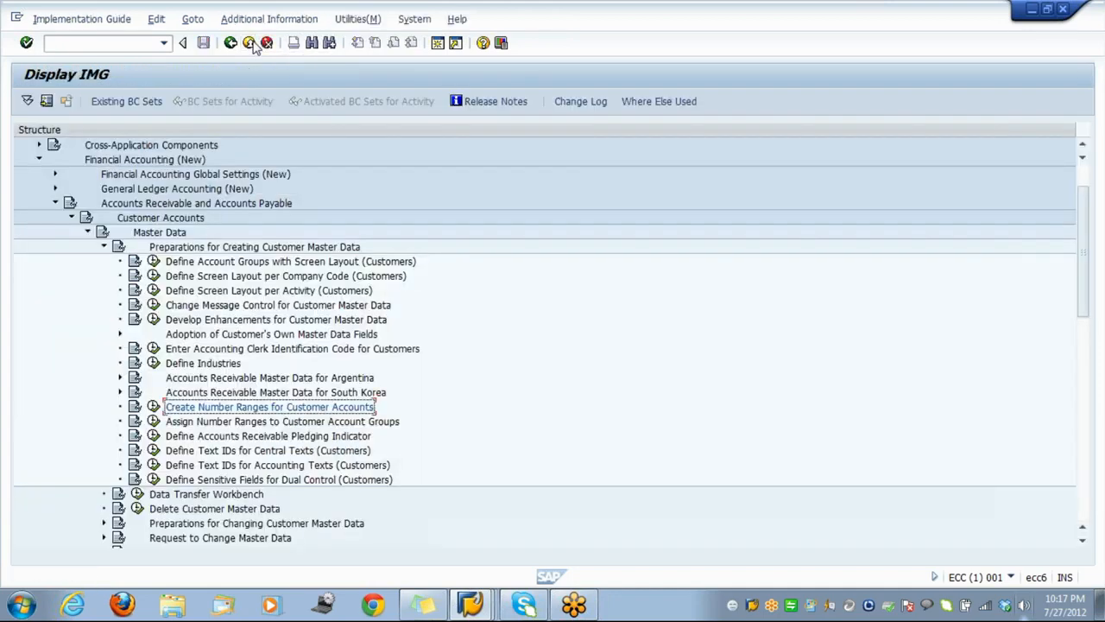
Assign number range XX to account group DEBI, Customer (general), and save it under the proposed customizing request
click(153, 422)
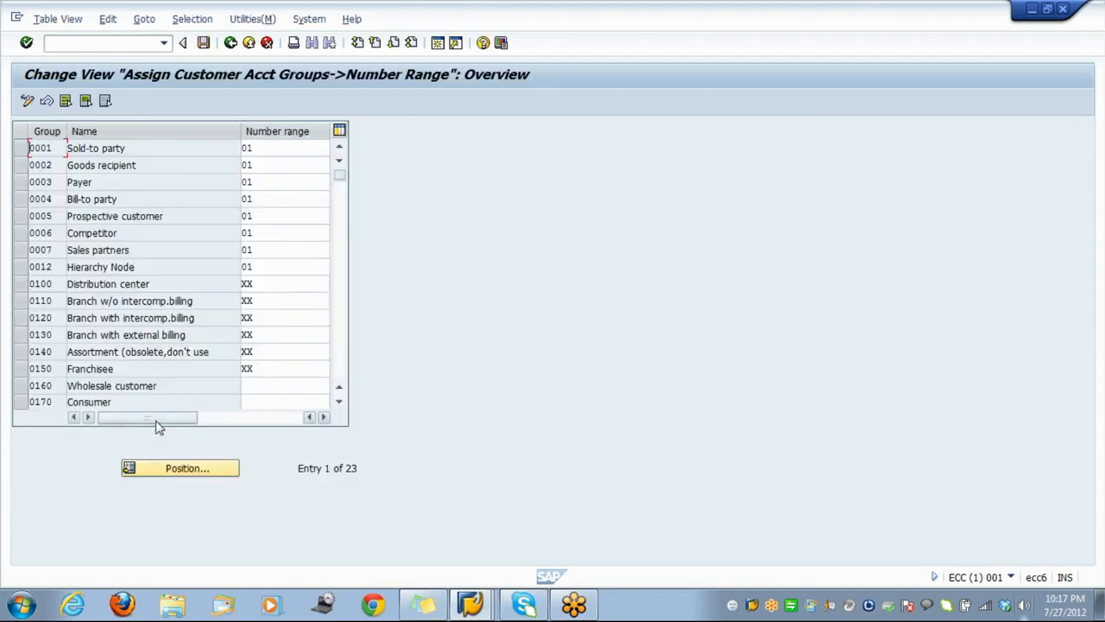
click(339, 370)
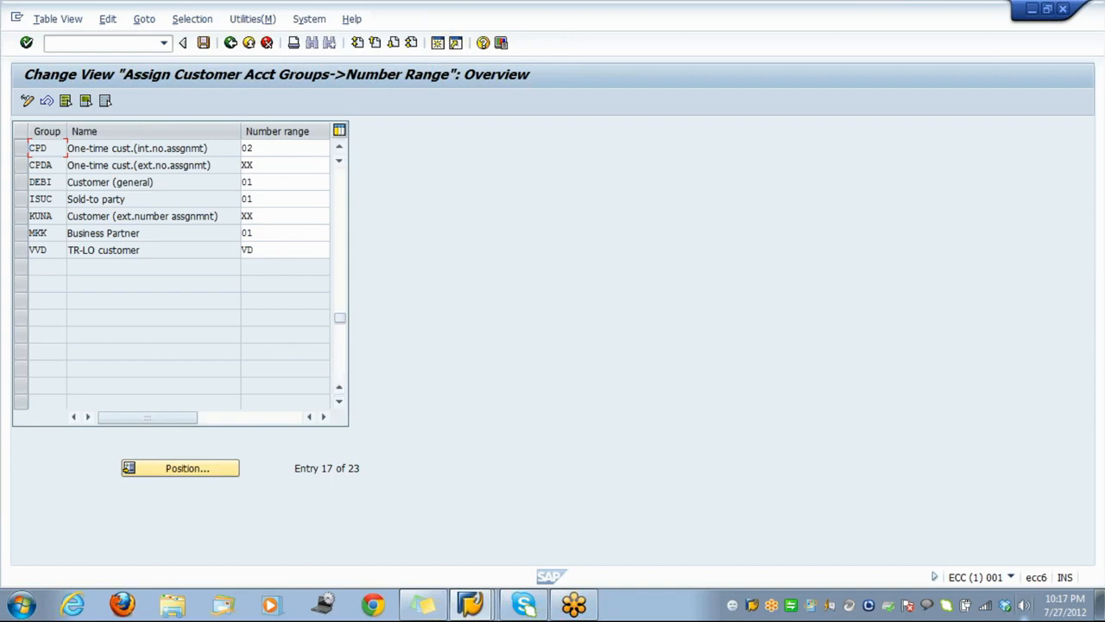
click(254, 182)
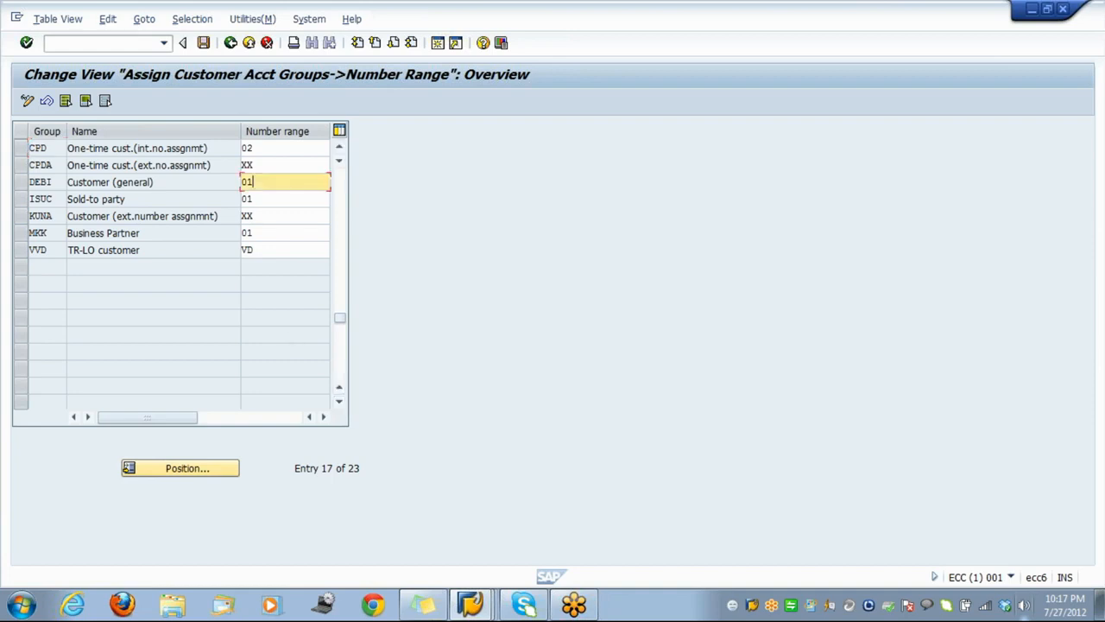
key(BackSpace)
key(BackSpace)
text(XX)
click(203, 43)
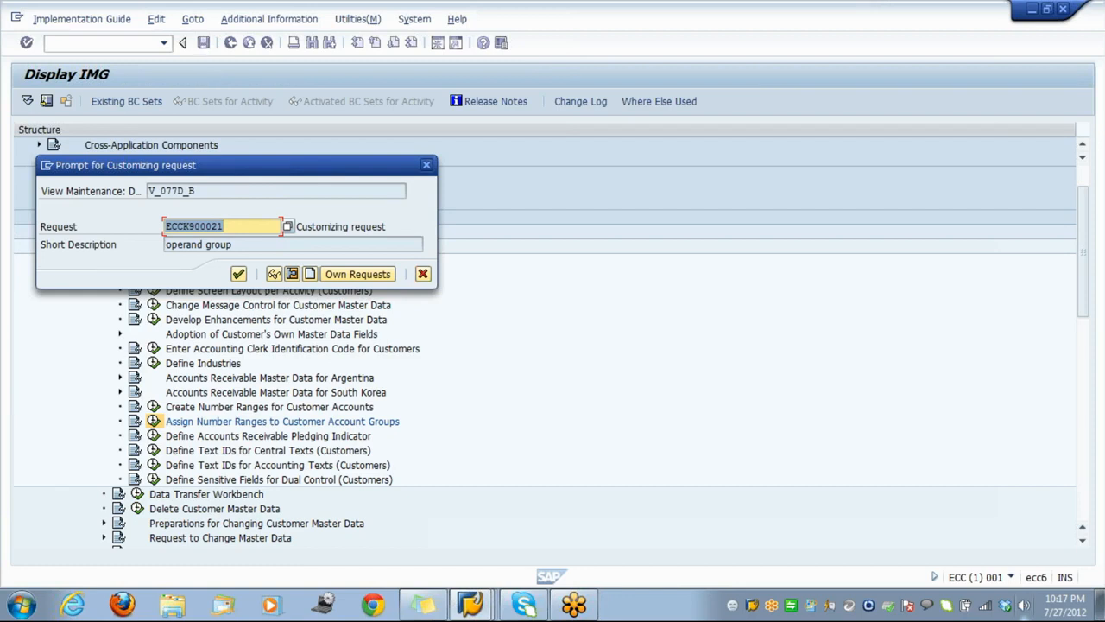
click(238, 274)
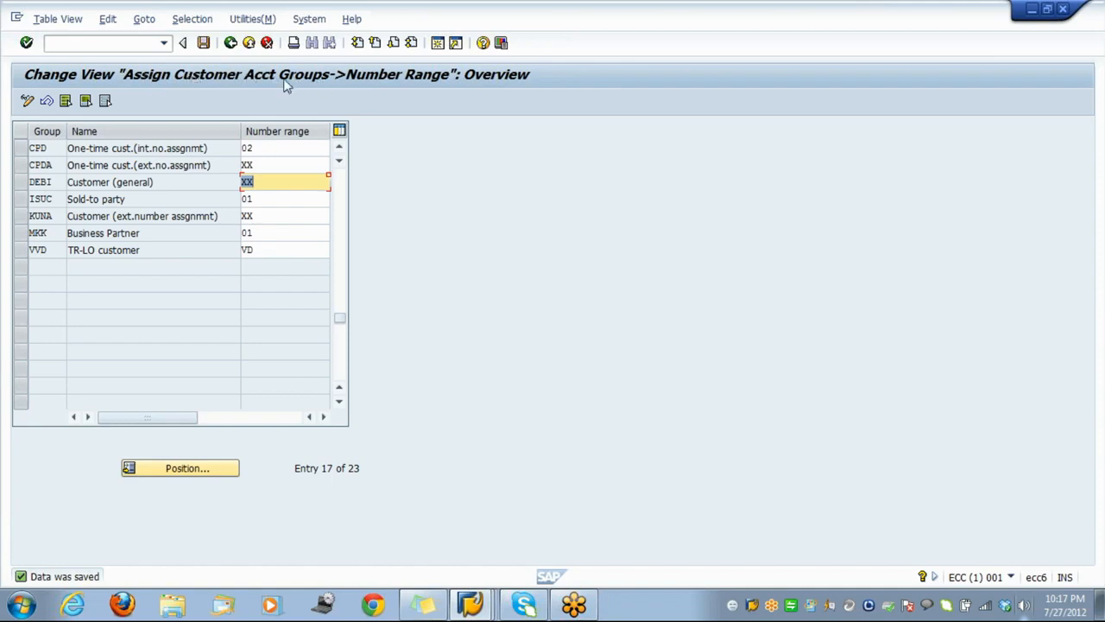
Open transaction XD01 in a new session and choose Customer (general) as the account group
click(102, 43)
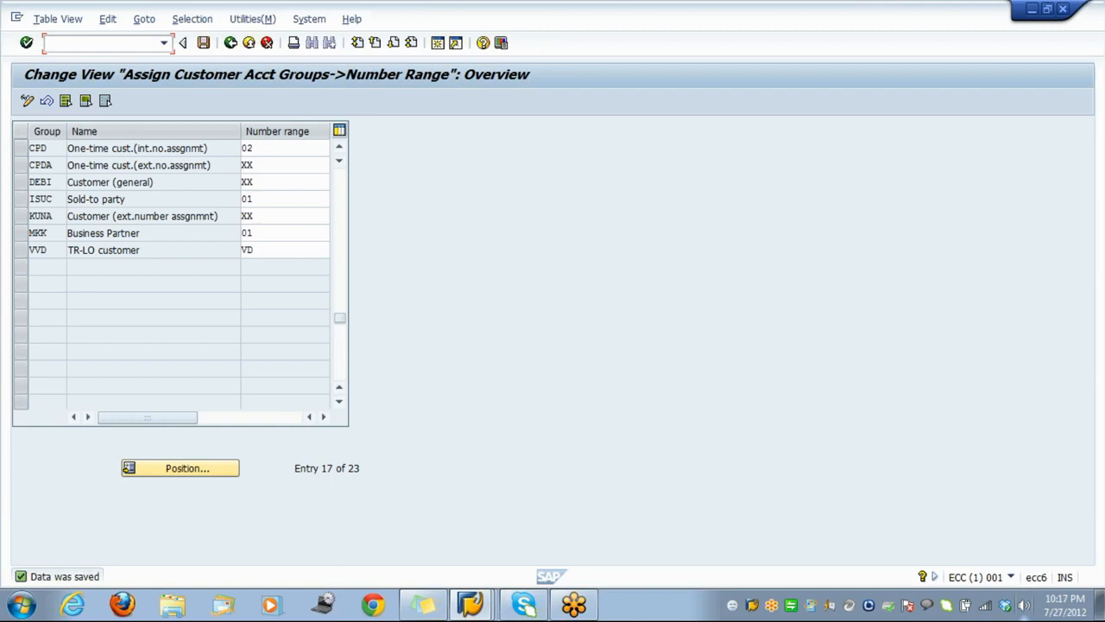
text(/oxd01)
key(Return)
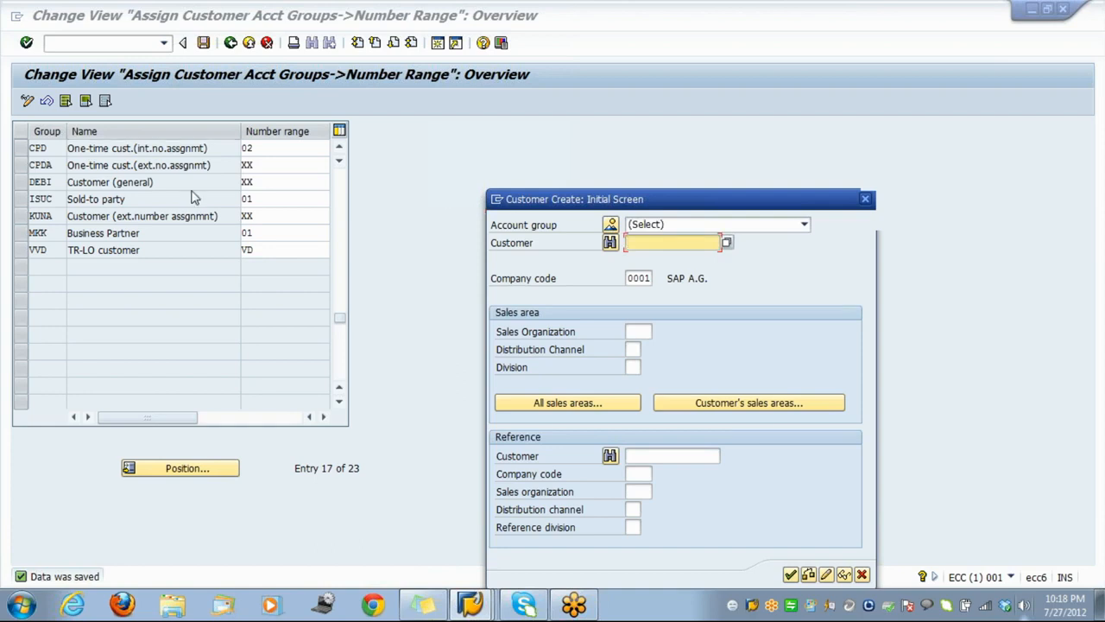
click(804, 225)
scroll(809, 231, down, 5)
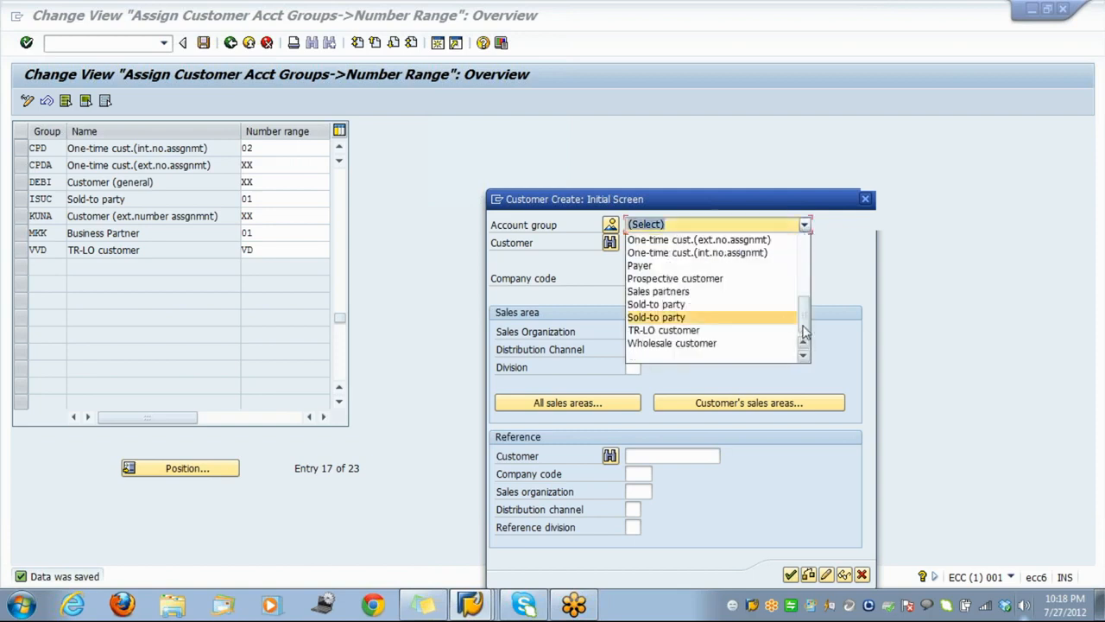
drag(803, 325, 803, 316)
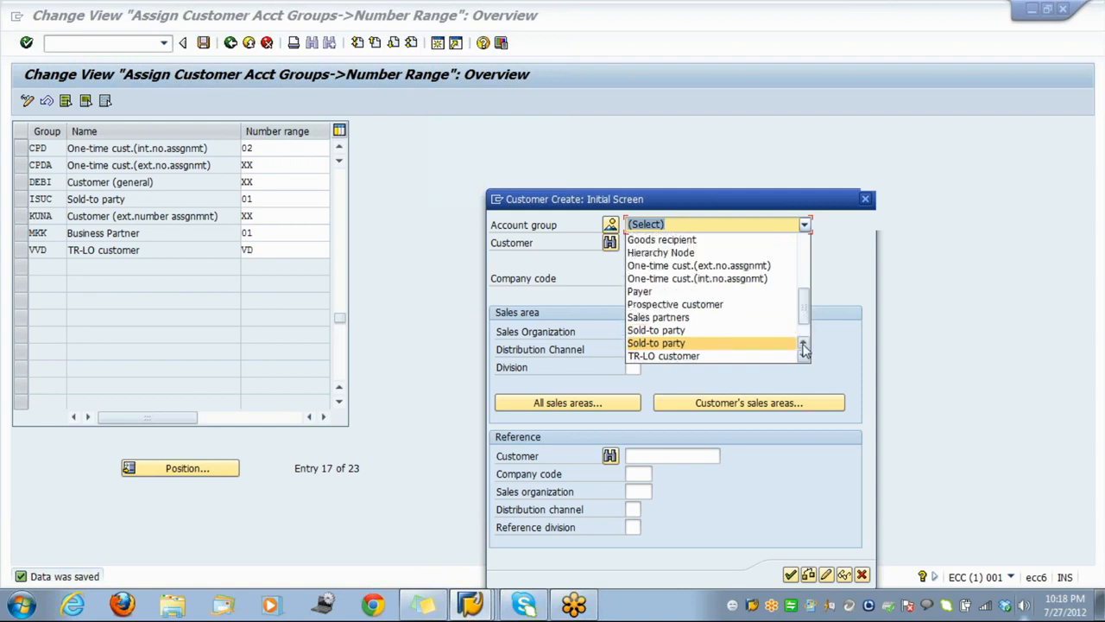
drag(804, 347, 804, 347)
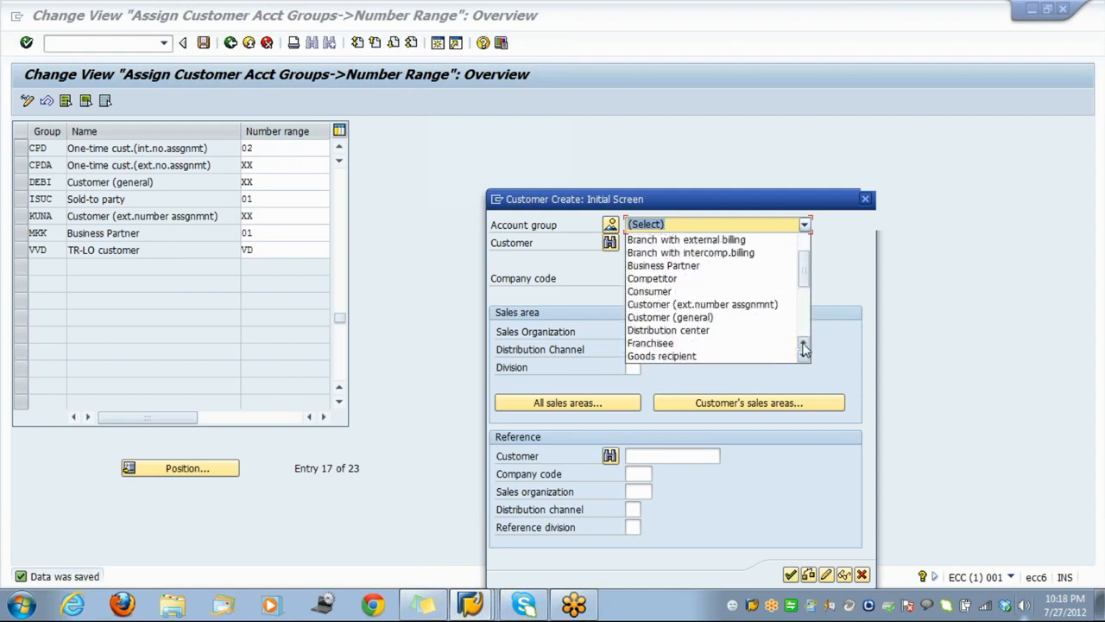
click(730, 319)
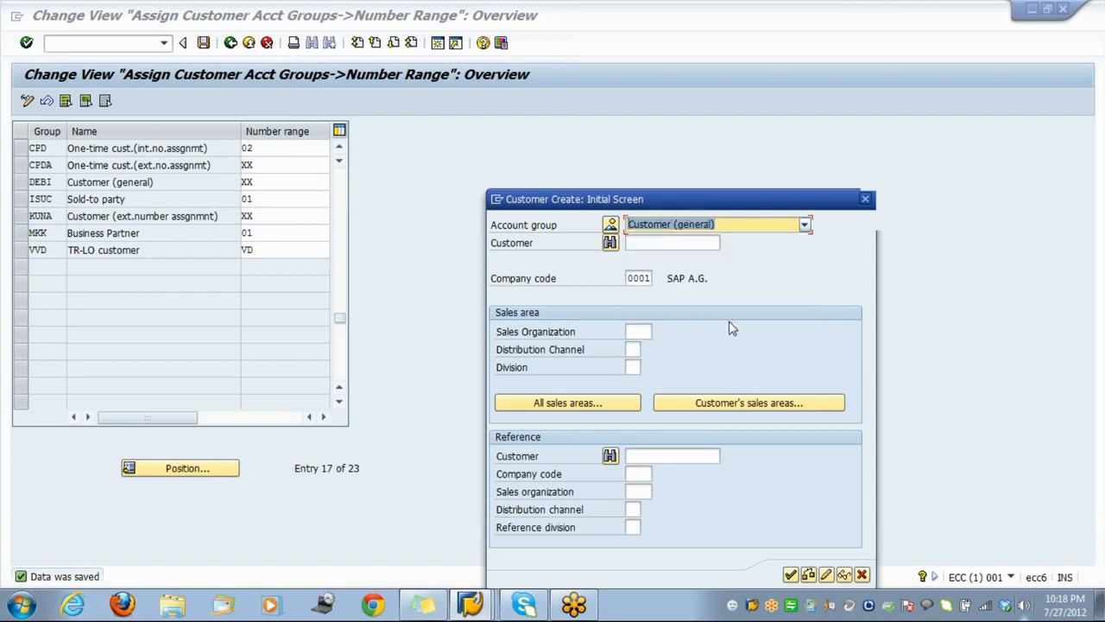
Enter customer Kolkata with sales organization tata and distribution channel 10
click(672, 243)
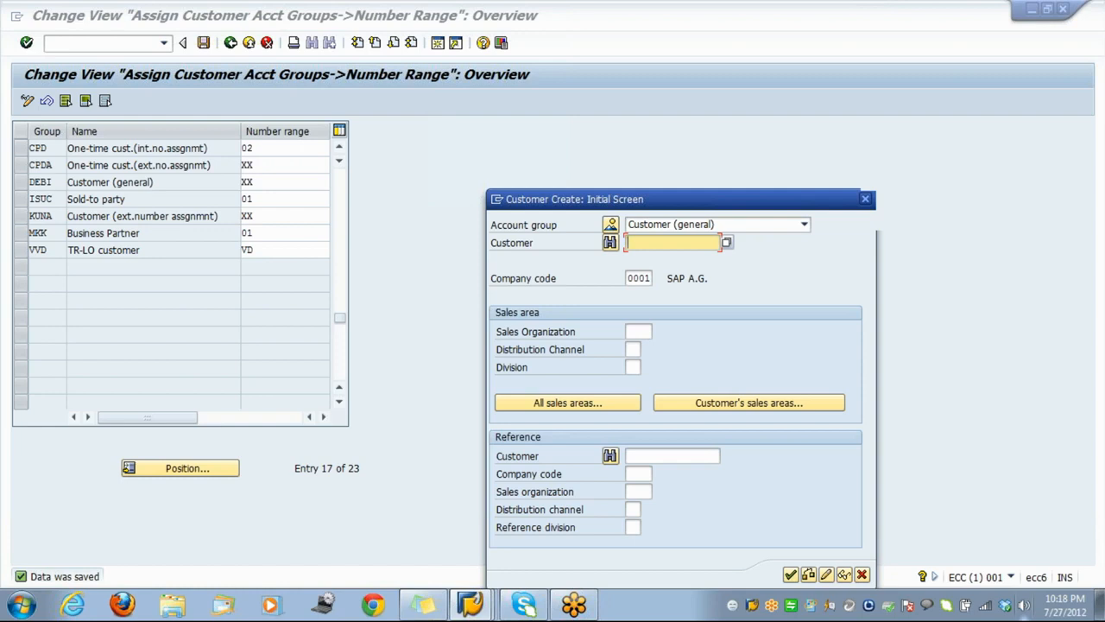
text(Kolkata)
click(637, 332)
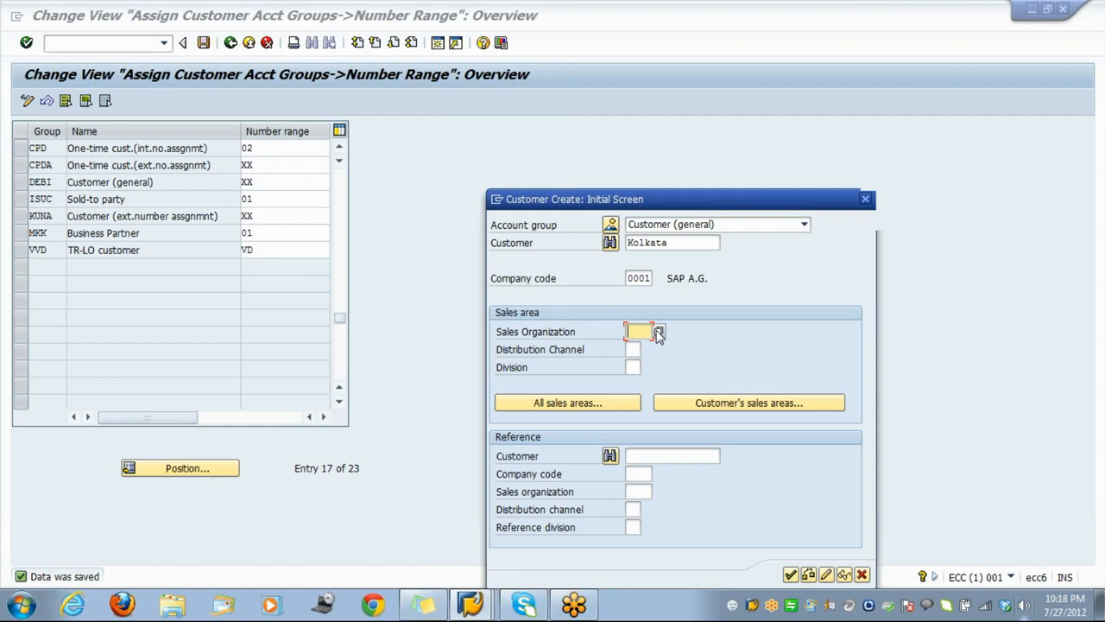
text(tata)
key(Tab)
key(Return)
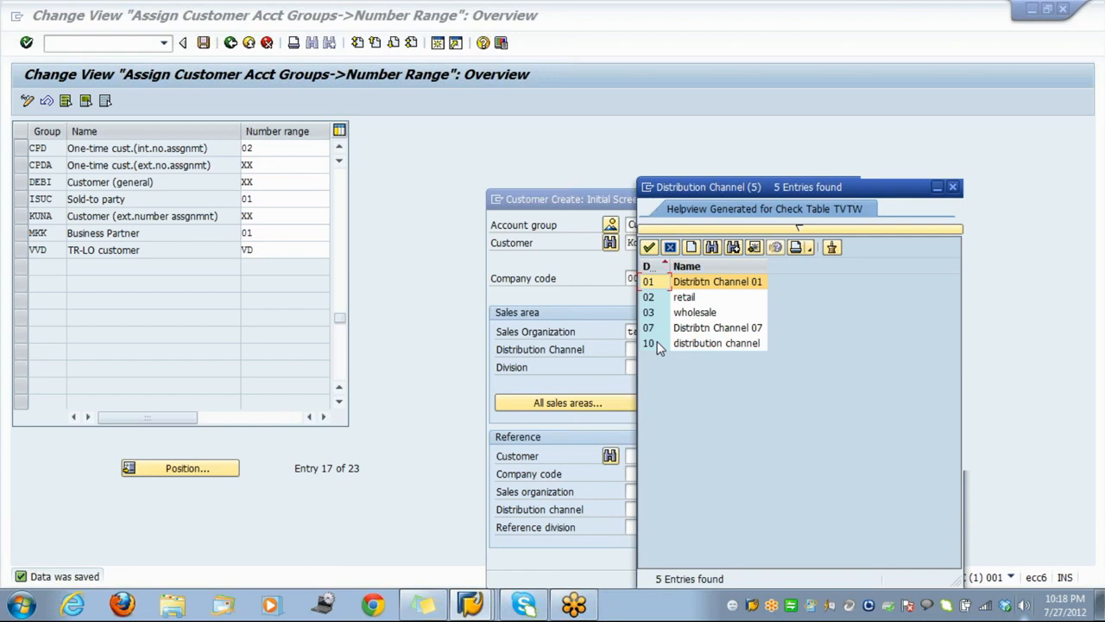
click(658, 343)
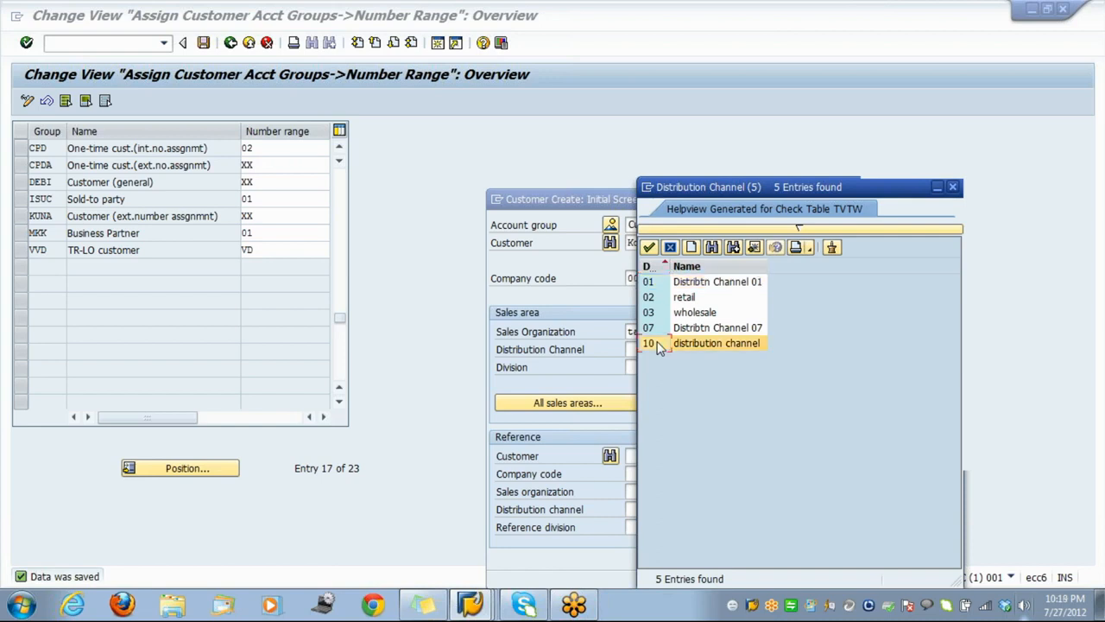
double_click(657, 343)
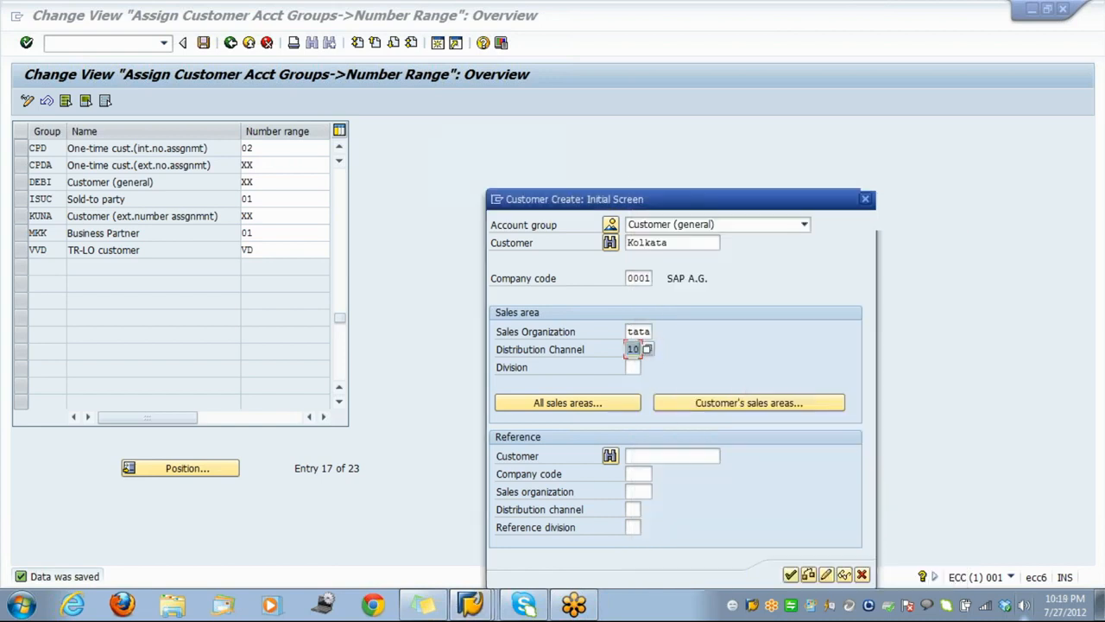
Set the division to 10 ELECTRICITY and check the customer's sales areas
click(633, 367)
click(648, 369)
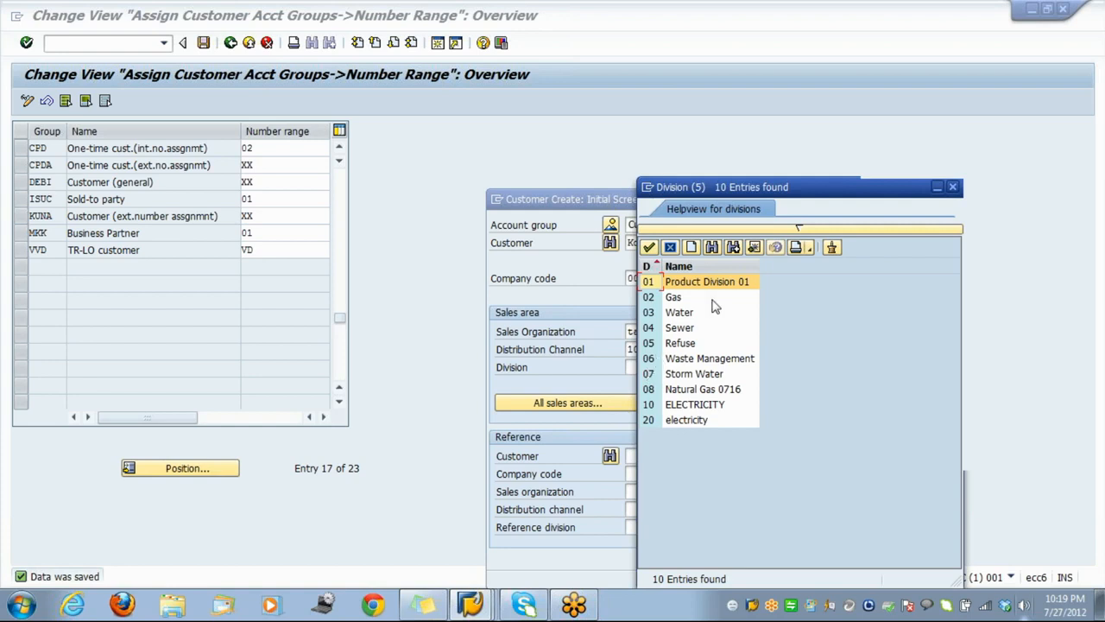
click(710, 408)
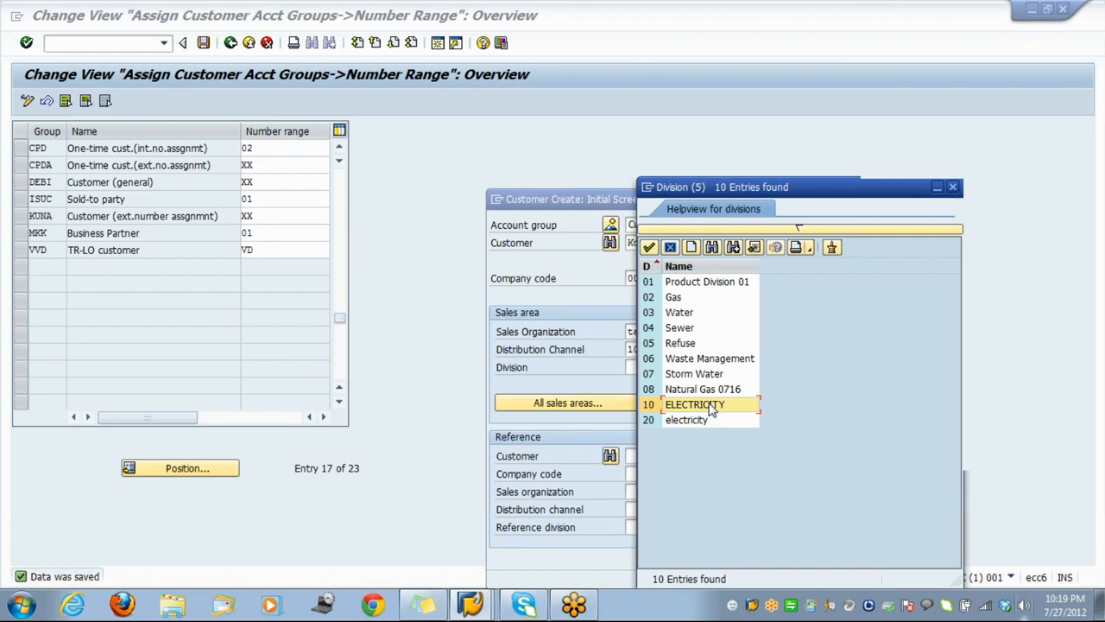
double_click(711, 408)
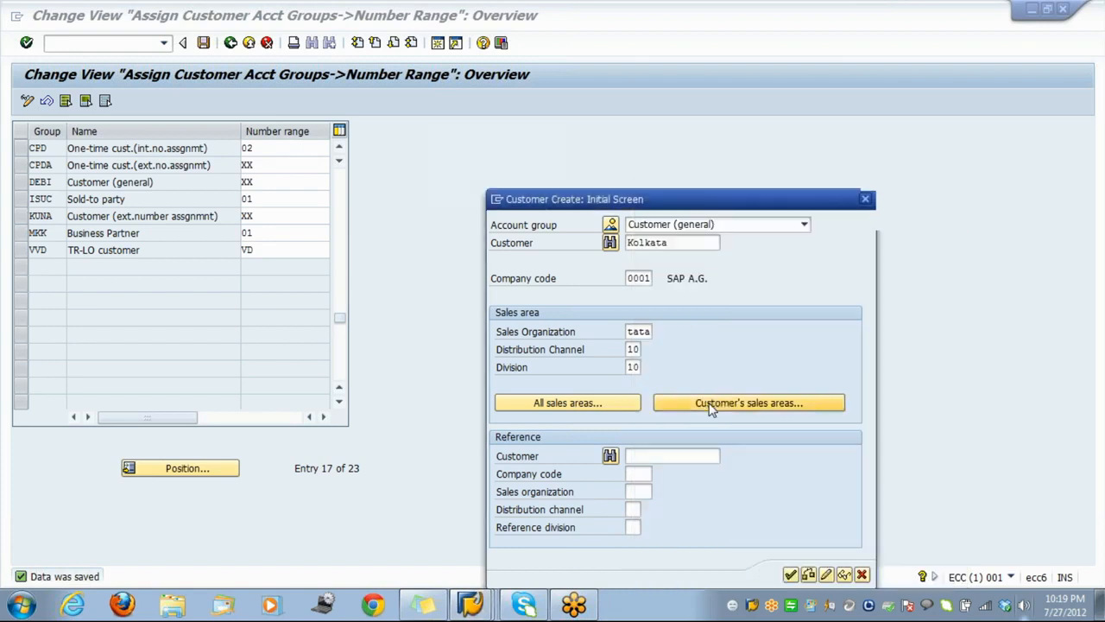
click(711, 407)
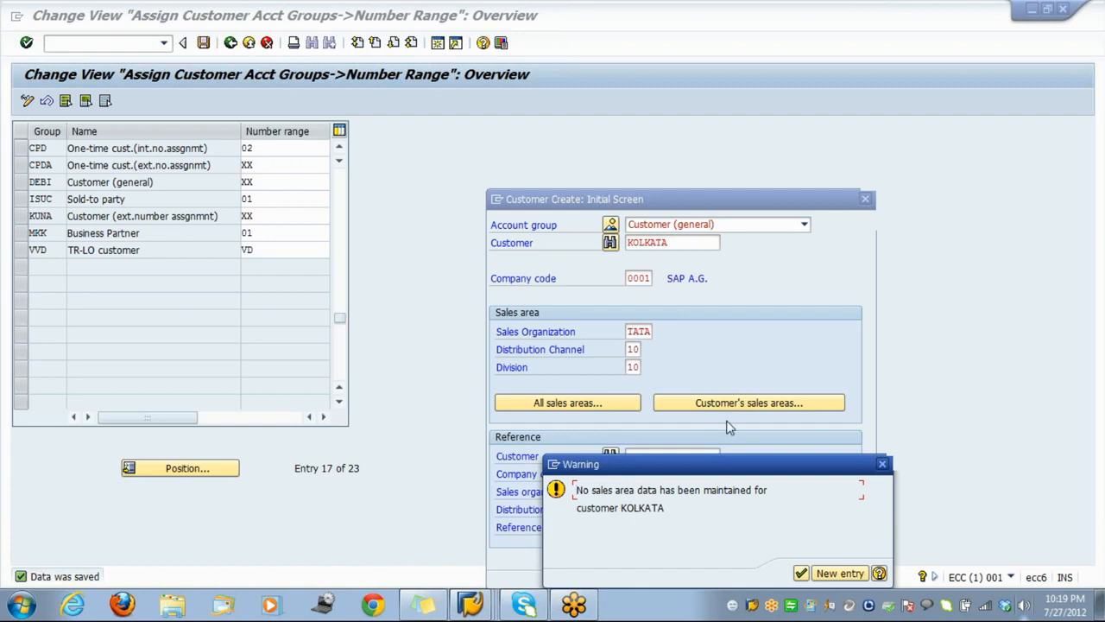
click(801, 573)
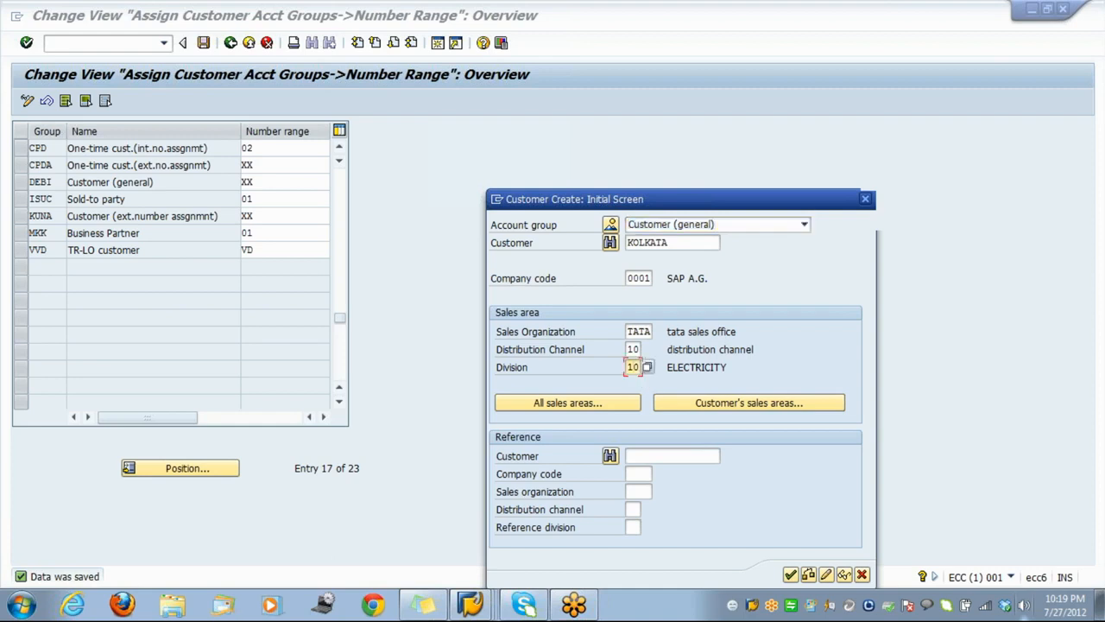
Change the division to 20 electricity and try to continue creating the customer
click(647, 368)
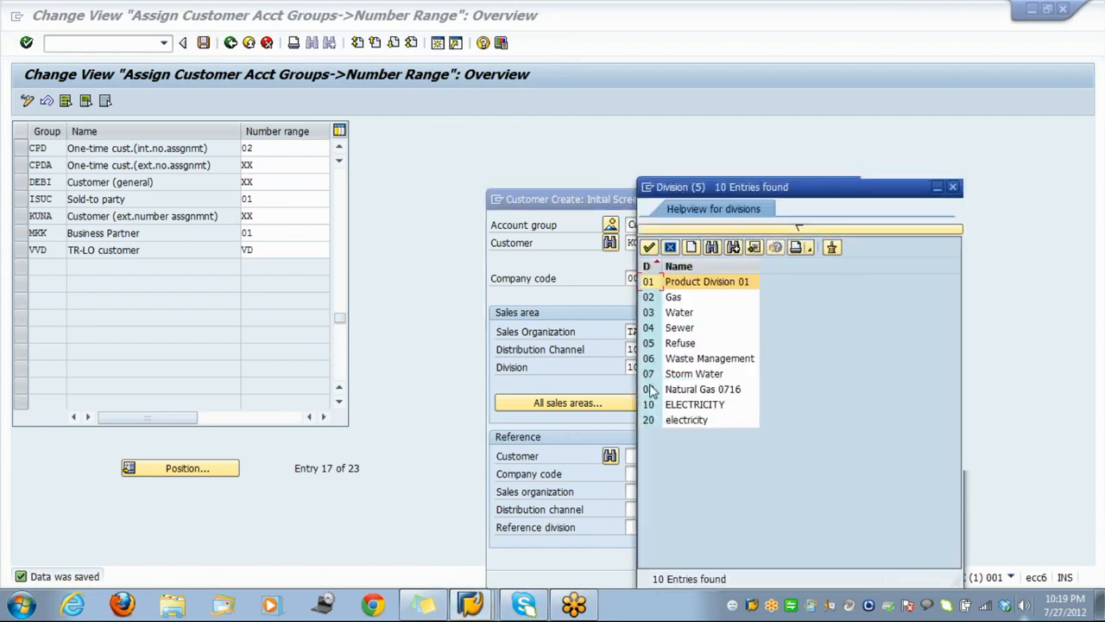
double_click(659, 422)
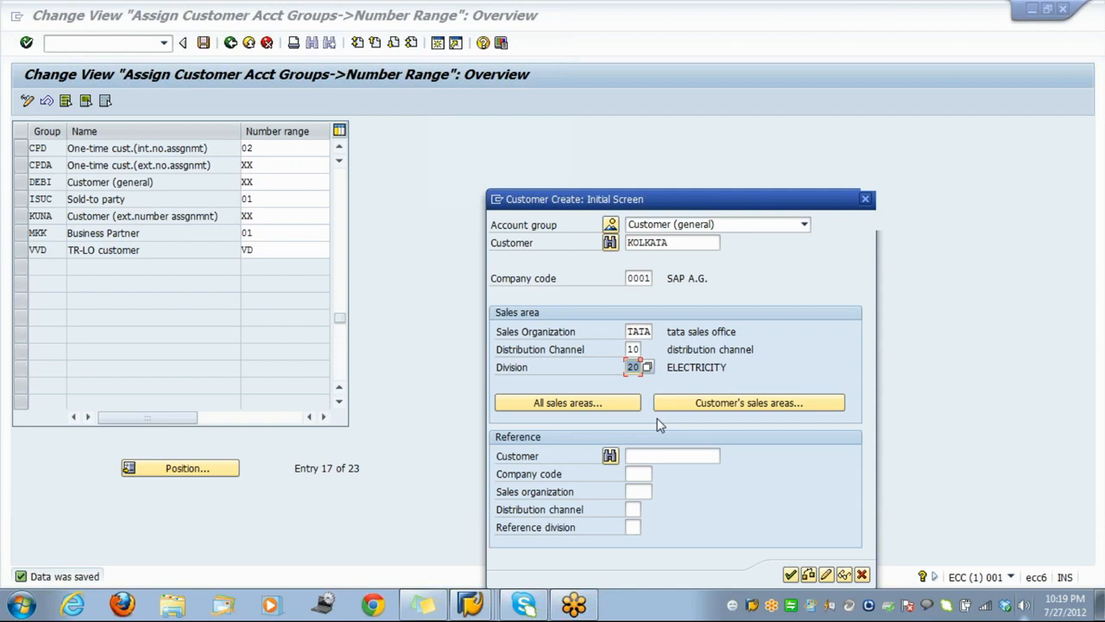
key(Return)
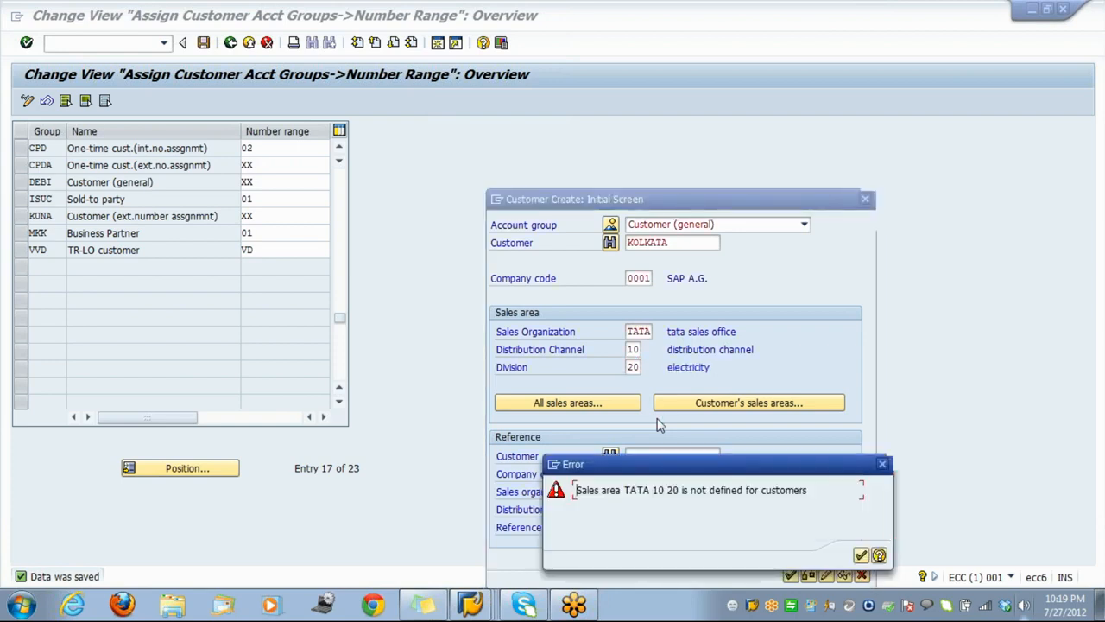
click(862, 555)
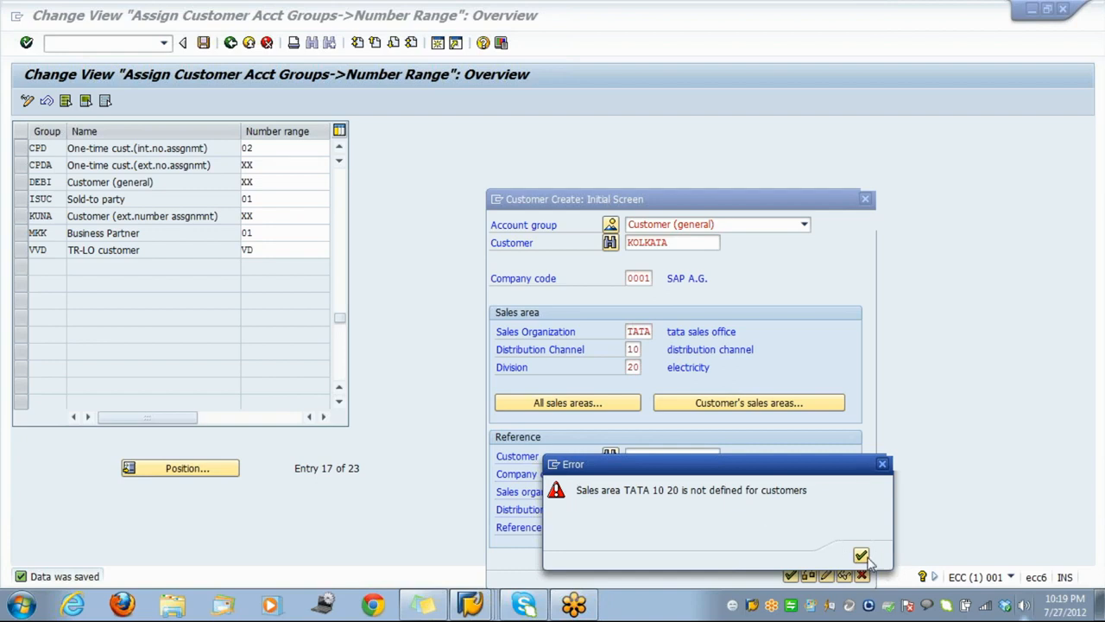
Change the distribution channel to 02 retail and try again to continue creating the customer
click(636, 350)
click(647, 350)
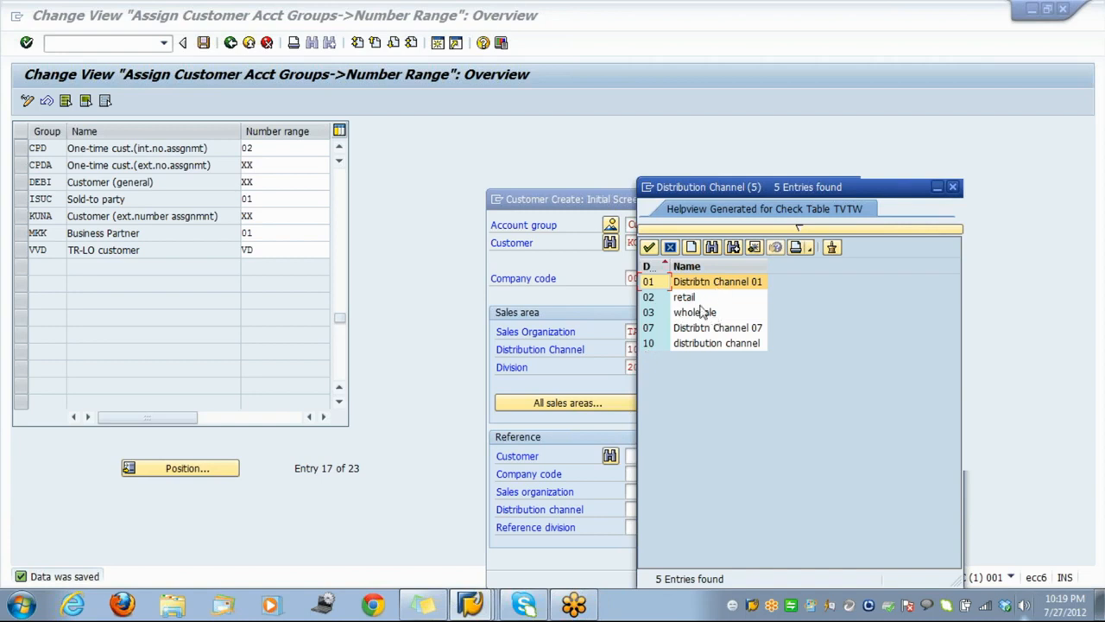
double_click(686, 297)
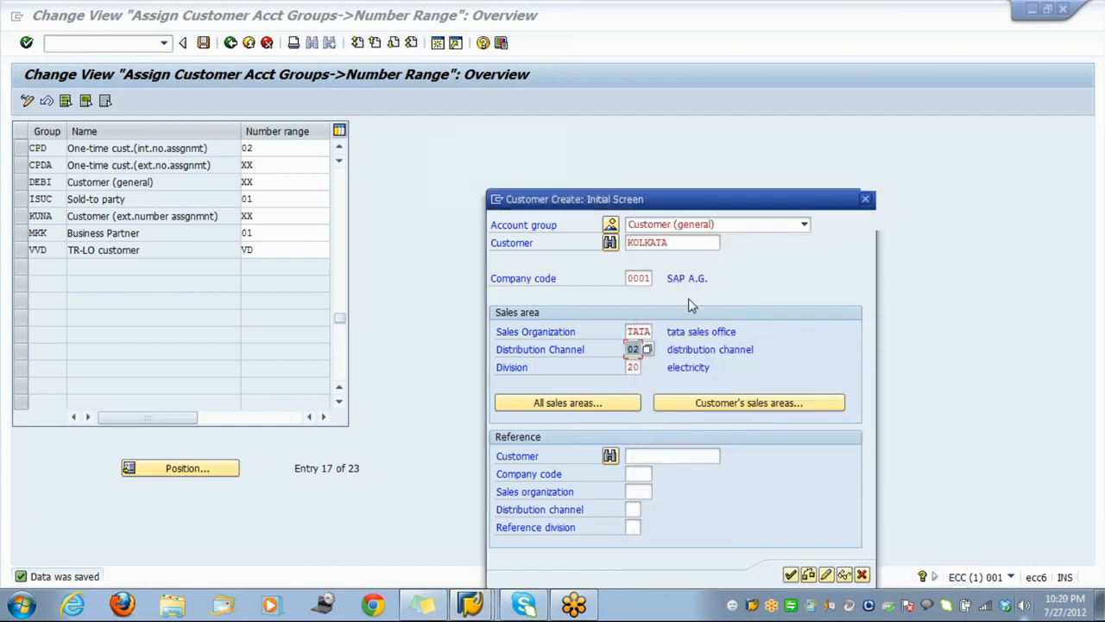
key(Return)
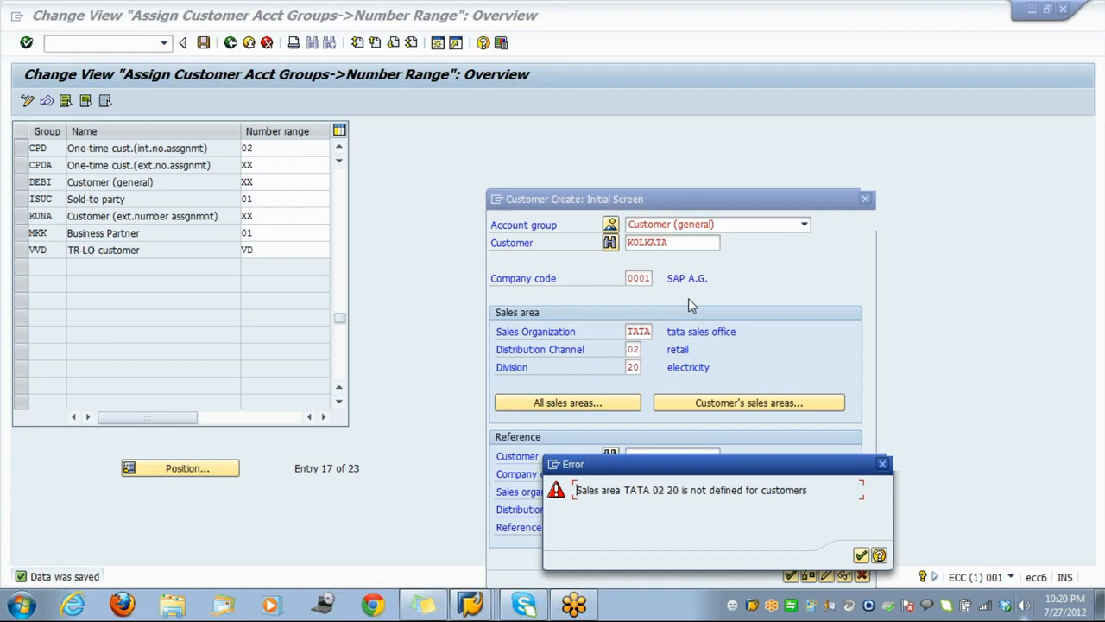
Dismiss the sales area error and switch to the Display IMG session
click(861, 557)
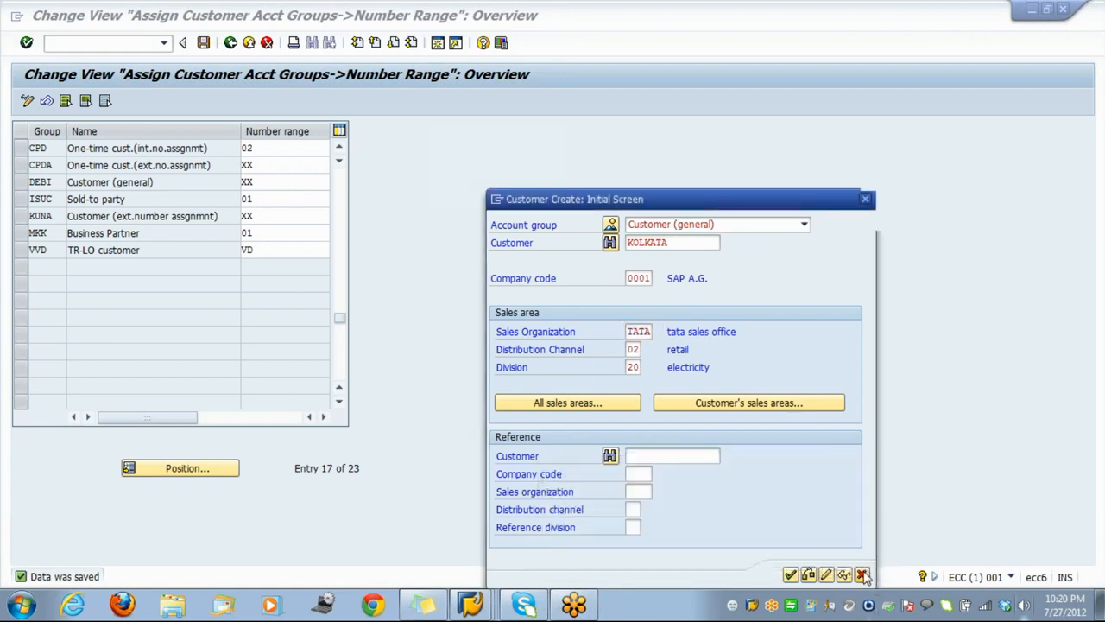
click(480, 603)
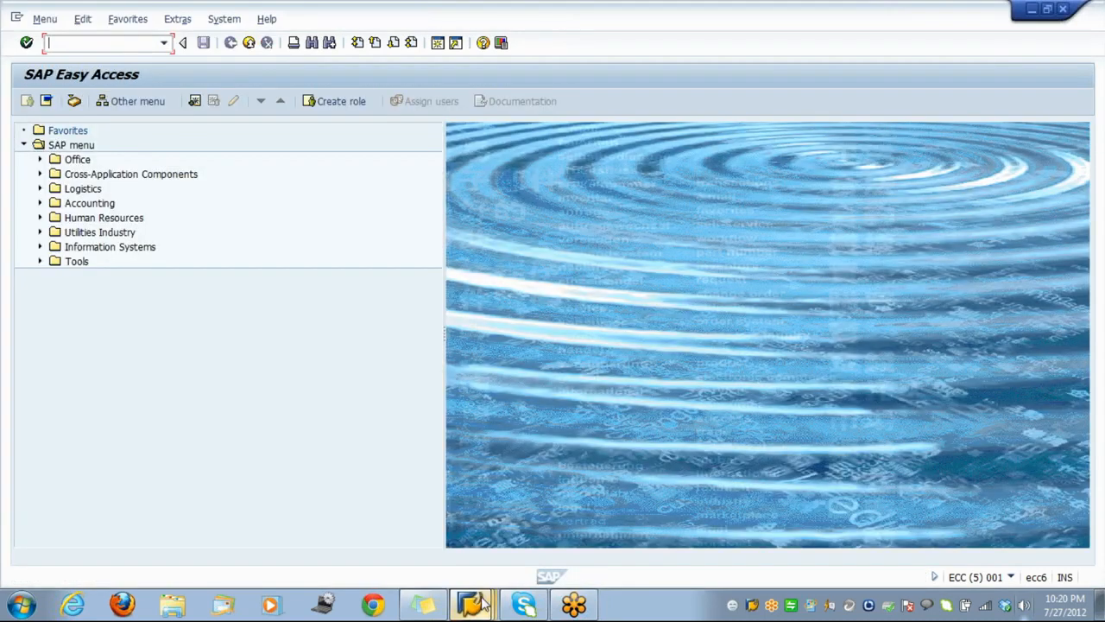
click(481, 602)
click(480, 603)
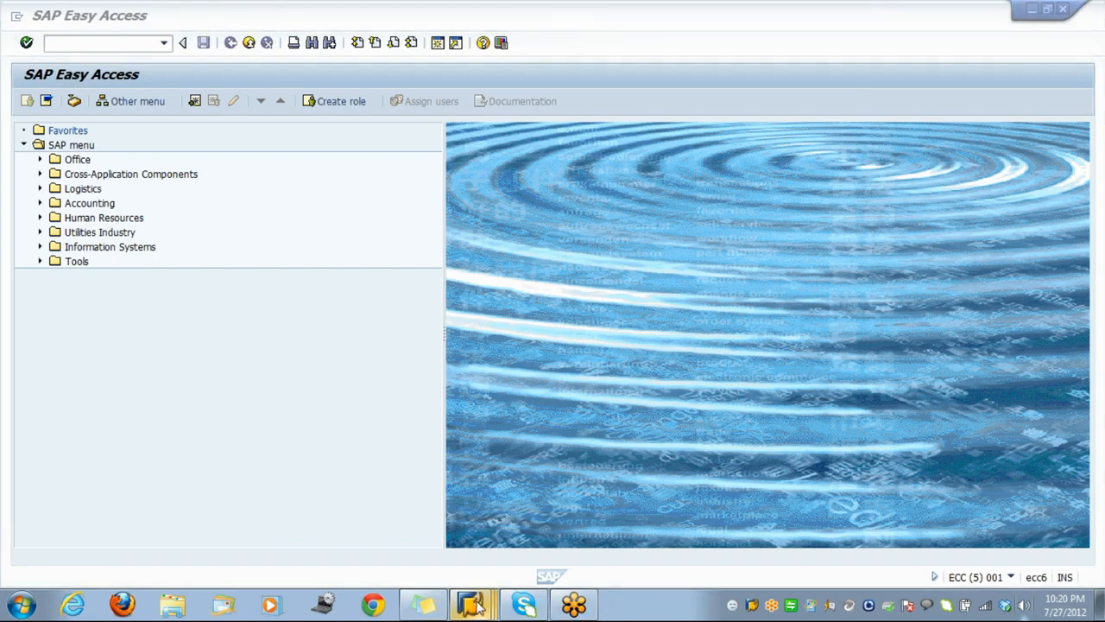
click(480, 603)
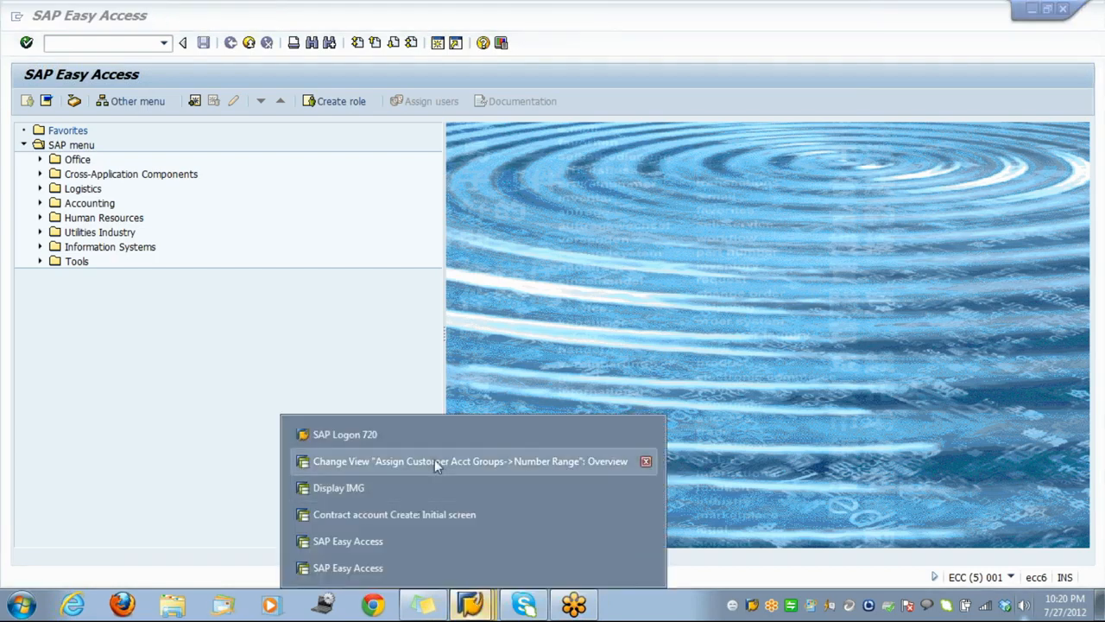
click(423, 485)
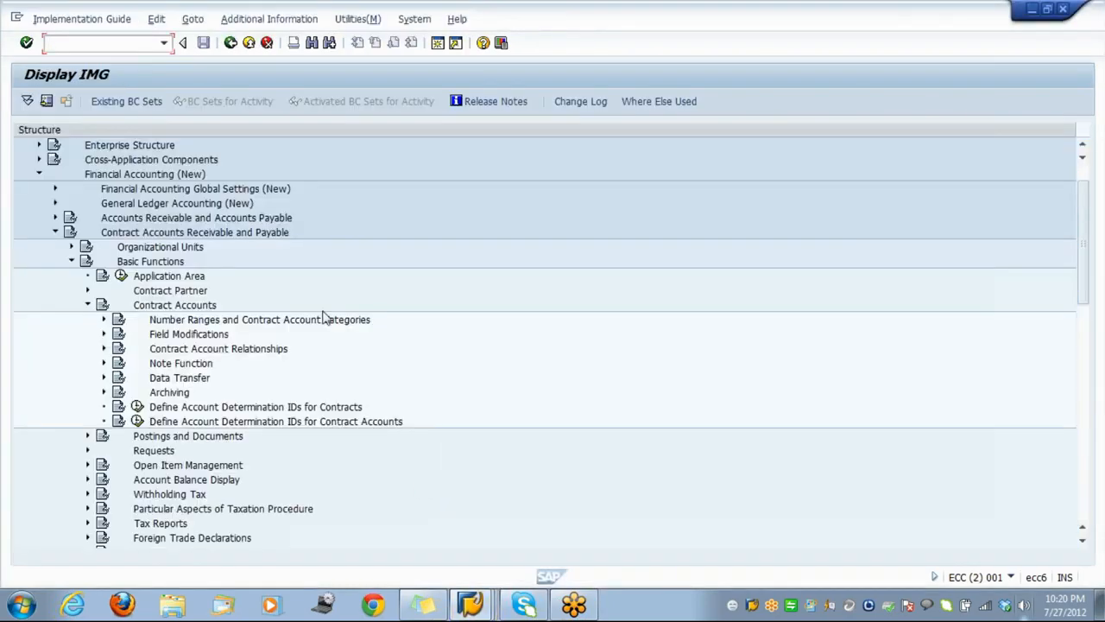
Expand the Enterprise Structure node in the implementation guide
click(172, 189)
key(Up)
key(Up)
key(Up)
key(Up)
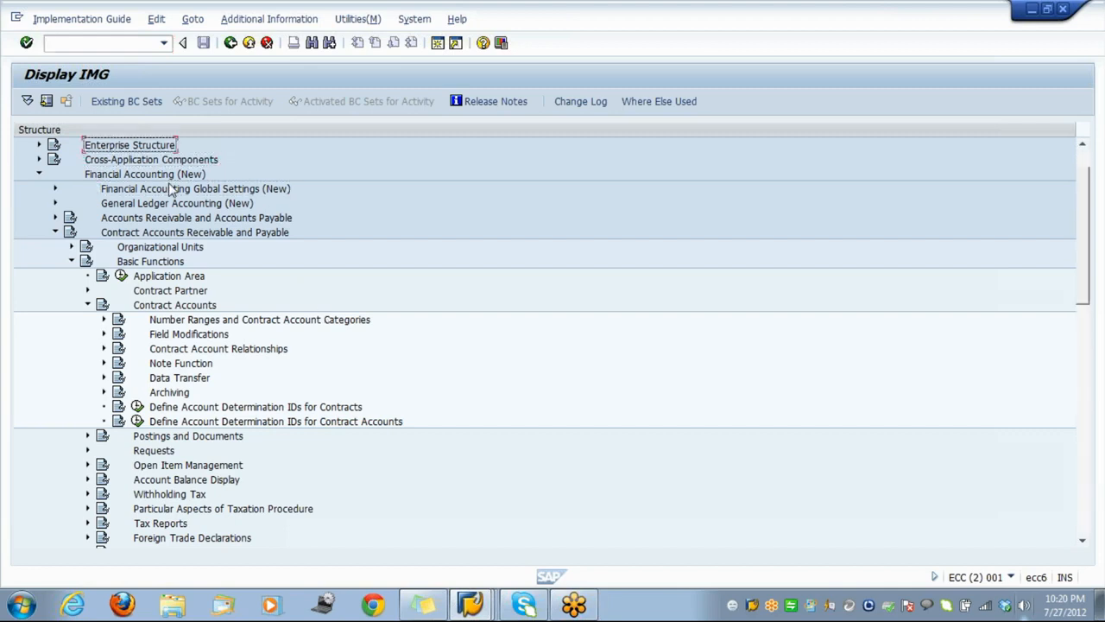
key(Right)
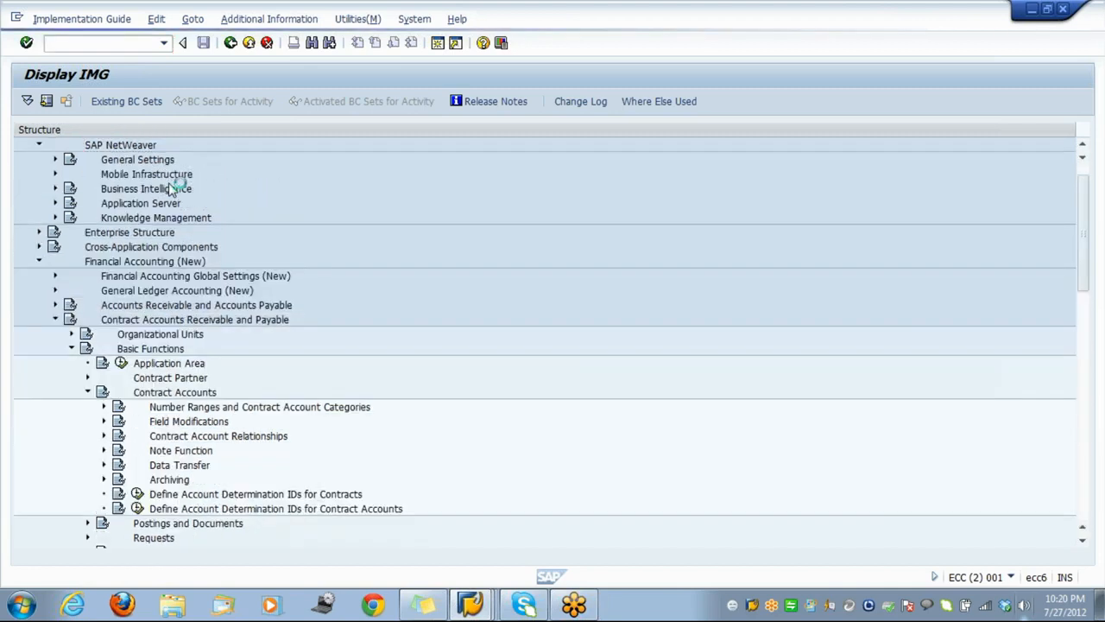
key(Down)
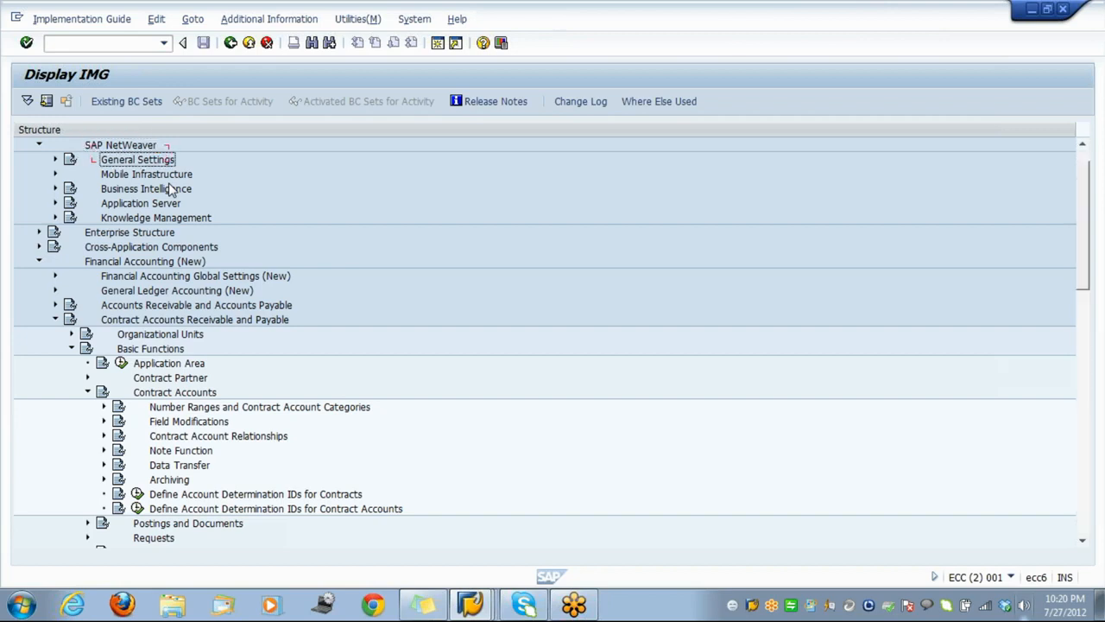
key(Down)
key(Down)
key(Down)
key(Down)
key(Down)
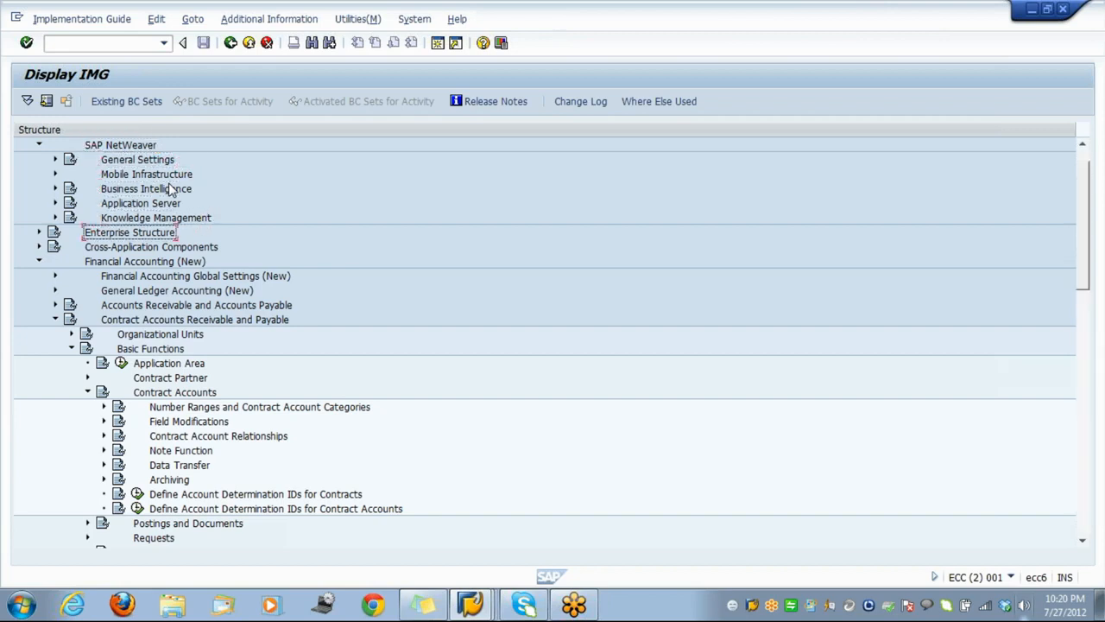
key(Right)
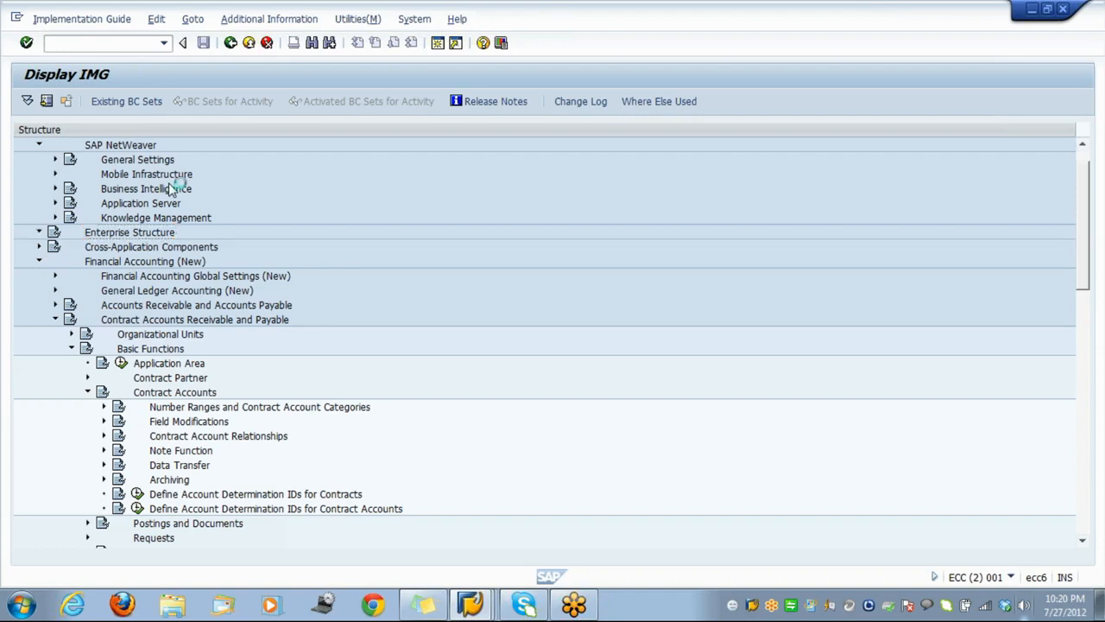
key(Down)
key(Down)
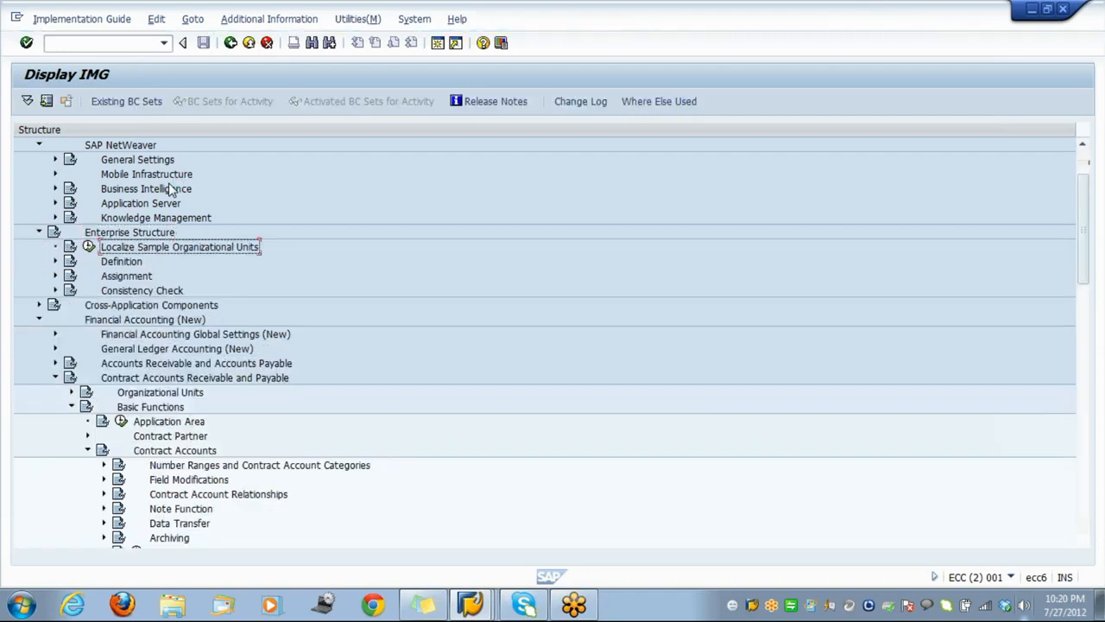
Expand the enterprise structure's Assignment node and its Sales and Distribution activities
key(Down)
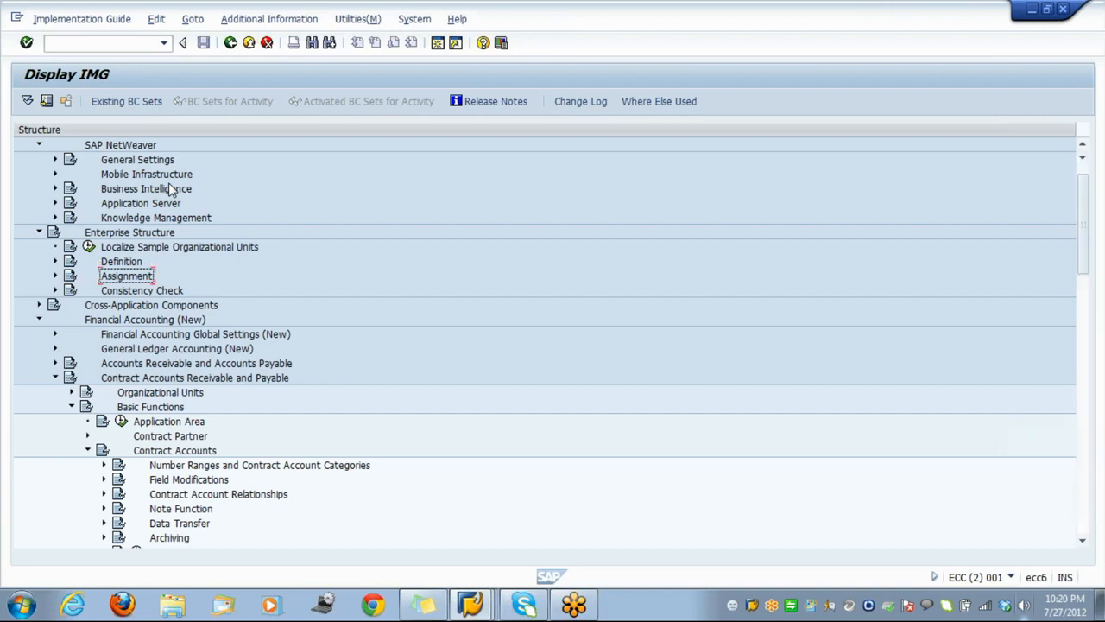
key(Right)
key(Down)
key(Down)
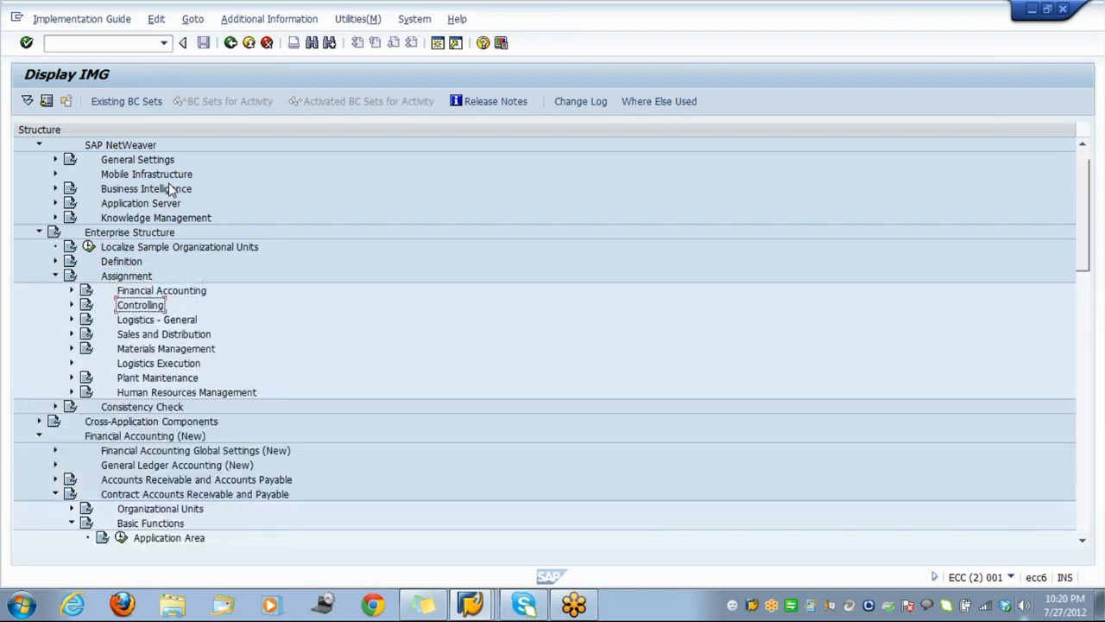
key(Down)
key(Down)
key(Right)
key(Down)
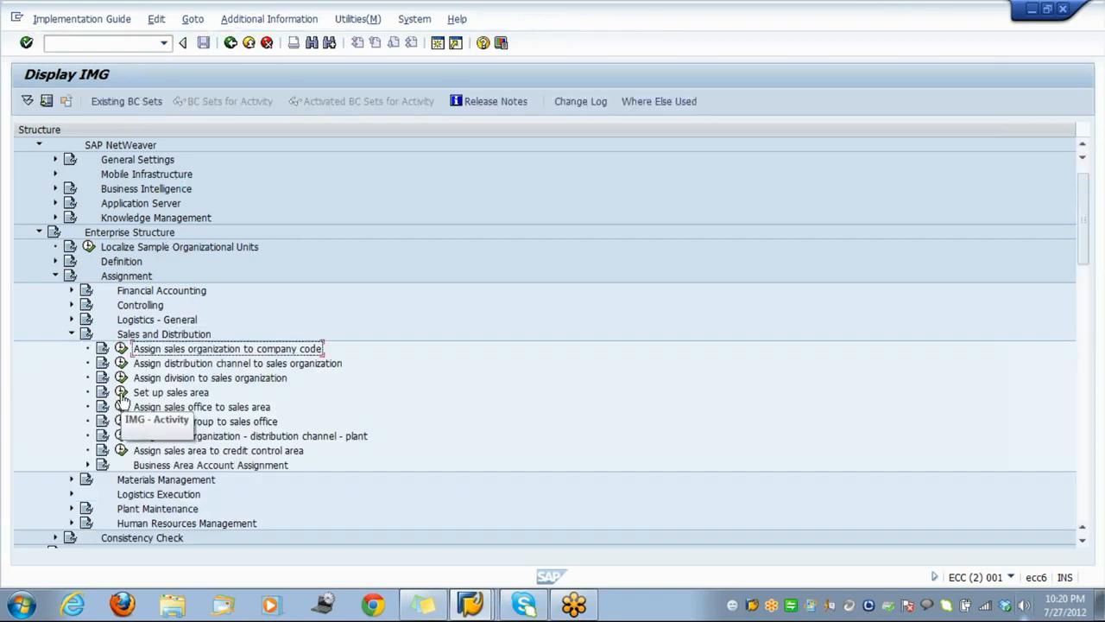
Check the sales area set up for sales organization TATA, then return to the implementation guide
click(122, 393)
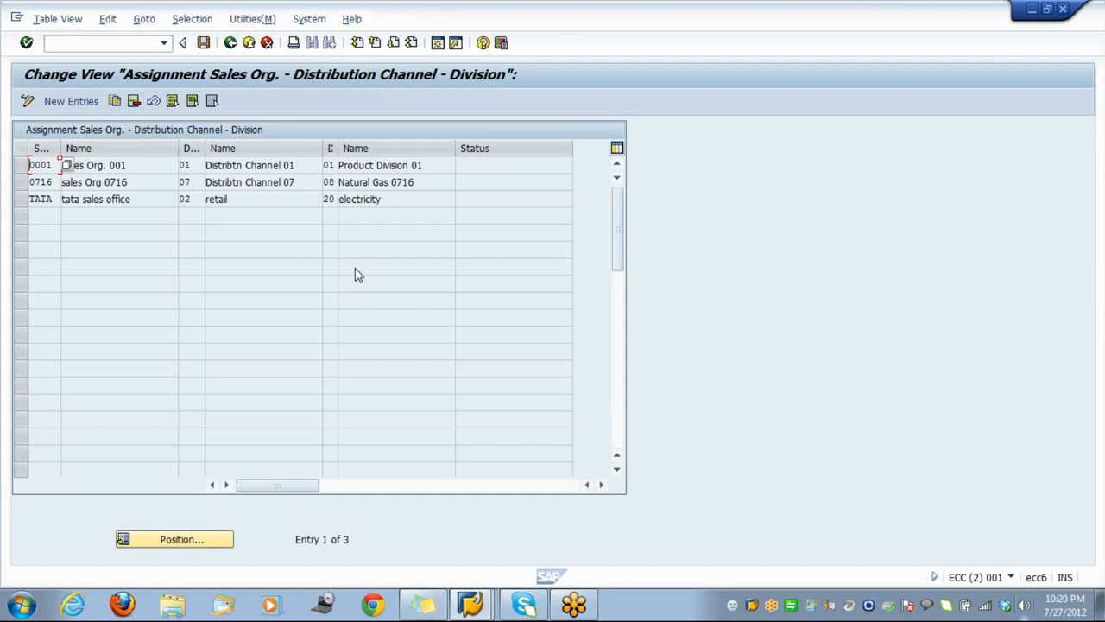
click(20, 202)
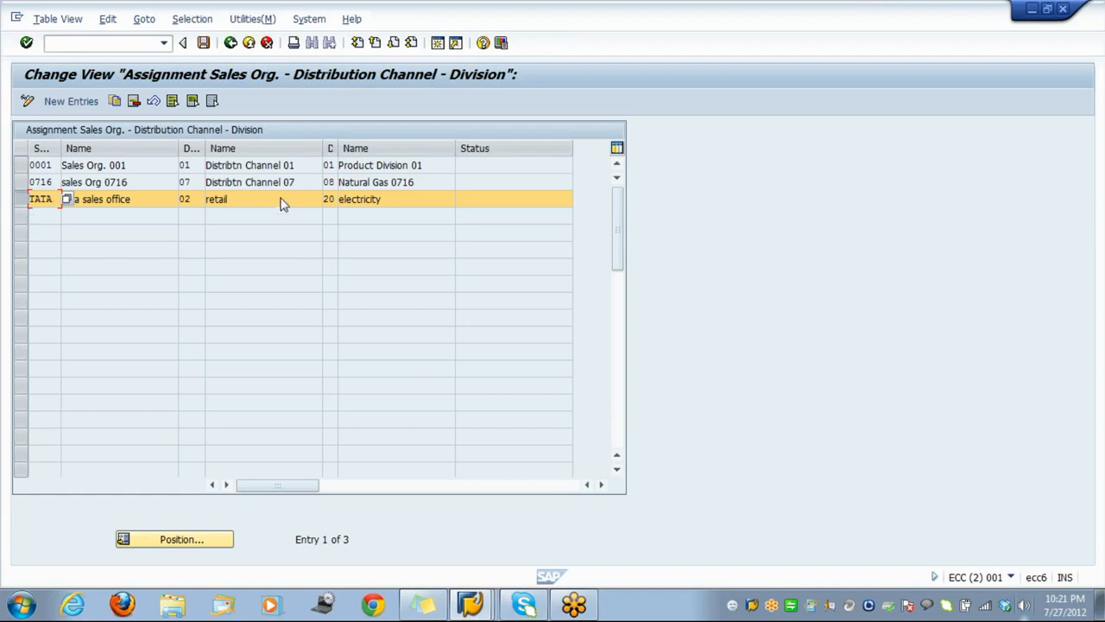
click(230, 45)
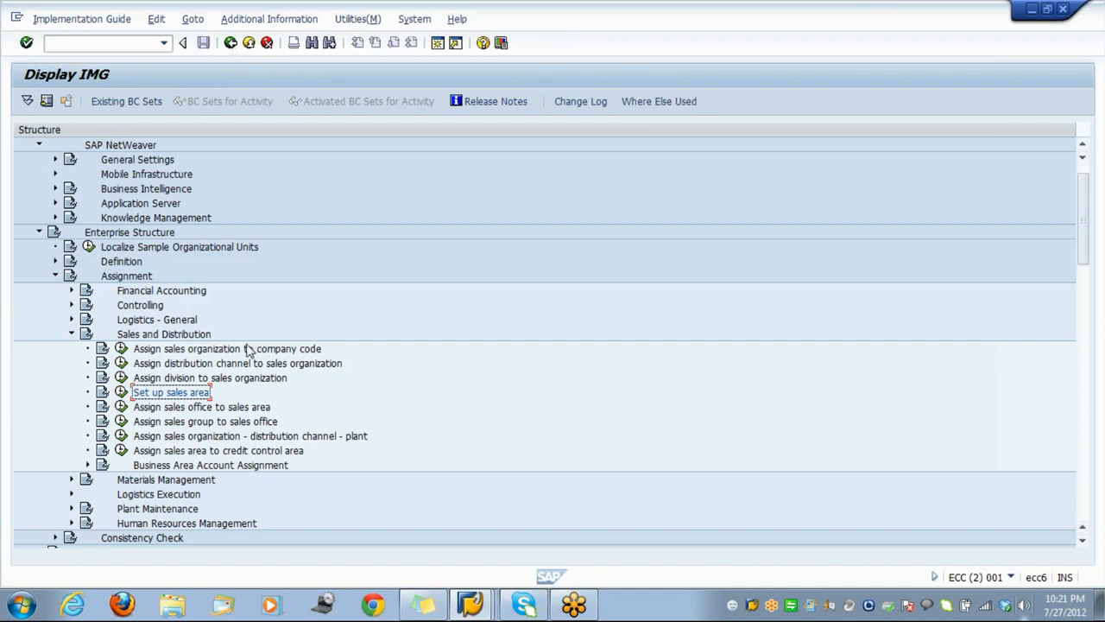
Review the sales organization assignments to company codes and, by distribution channel, to plants
click(122, 350)
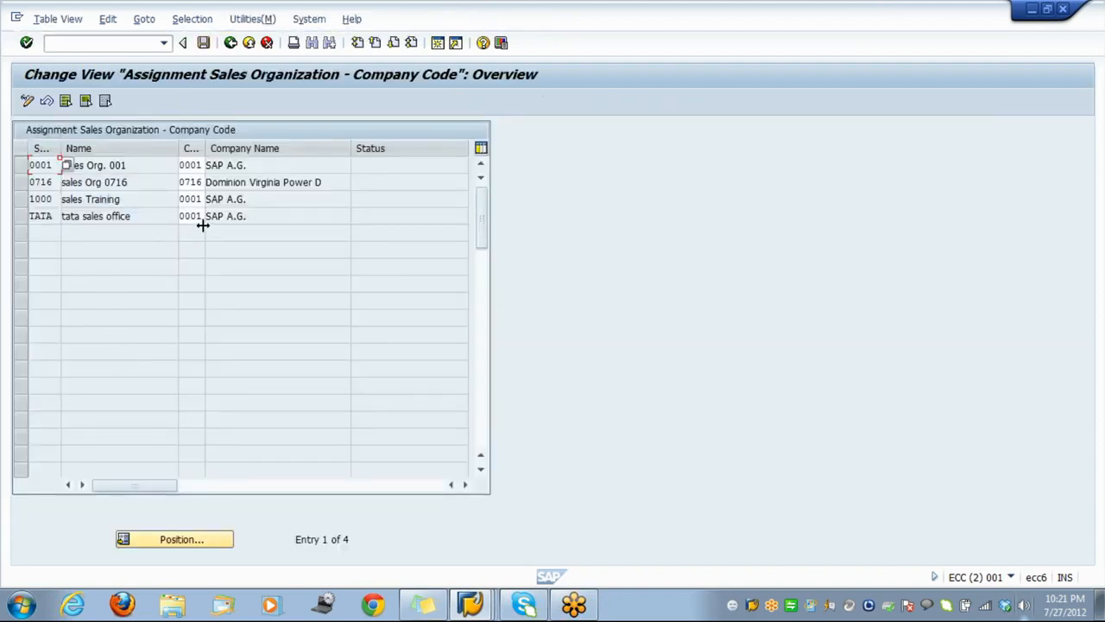
click(205, 43)
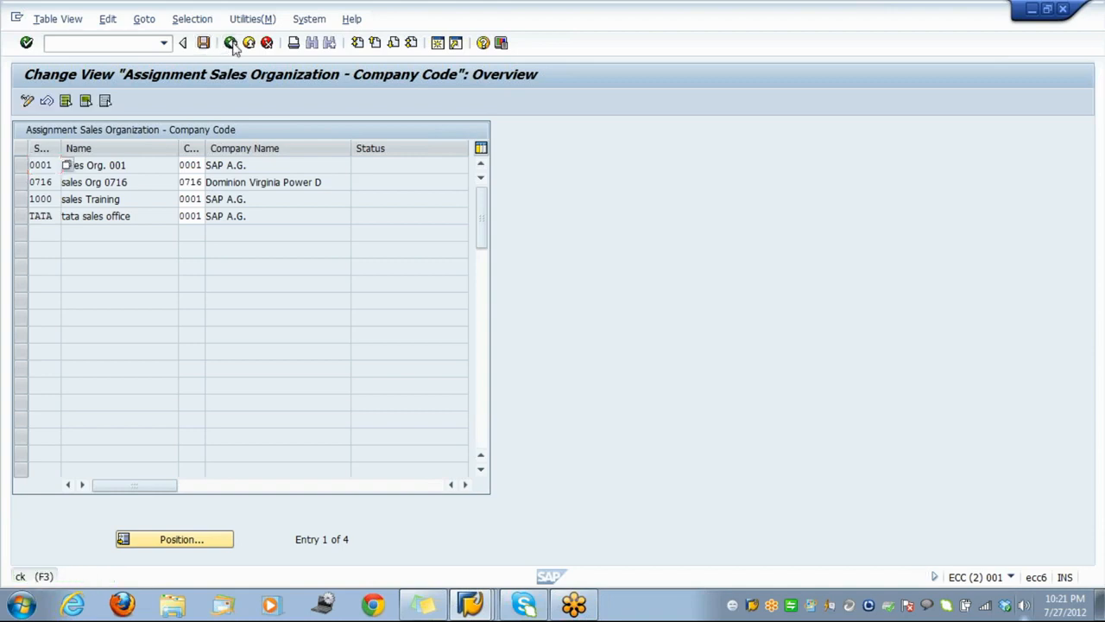
click(230, 43)
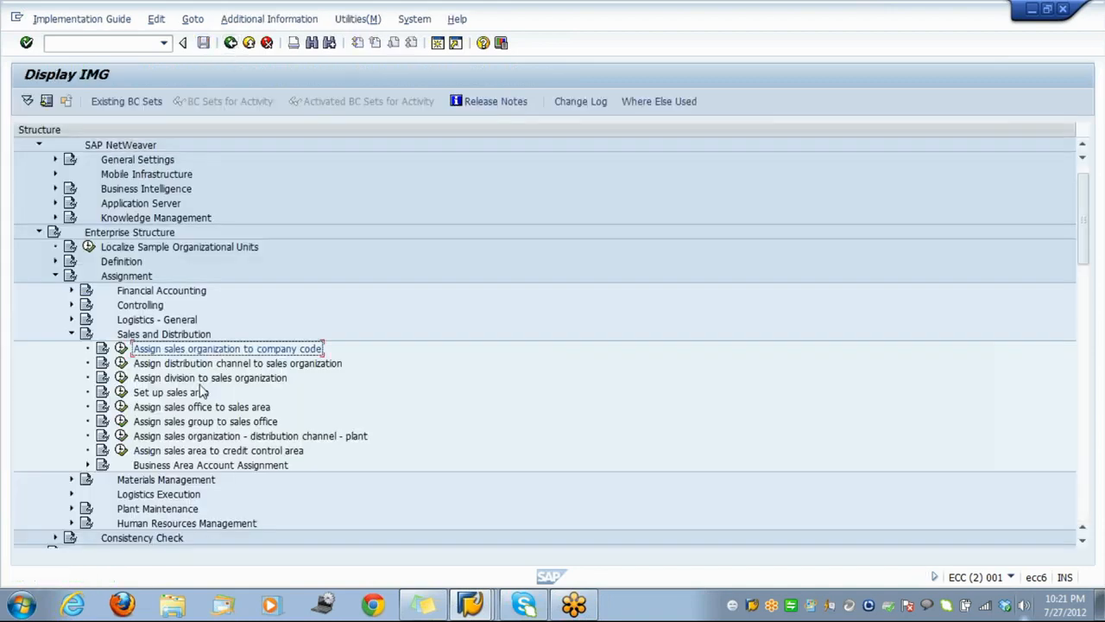
click(122, 437)
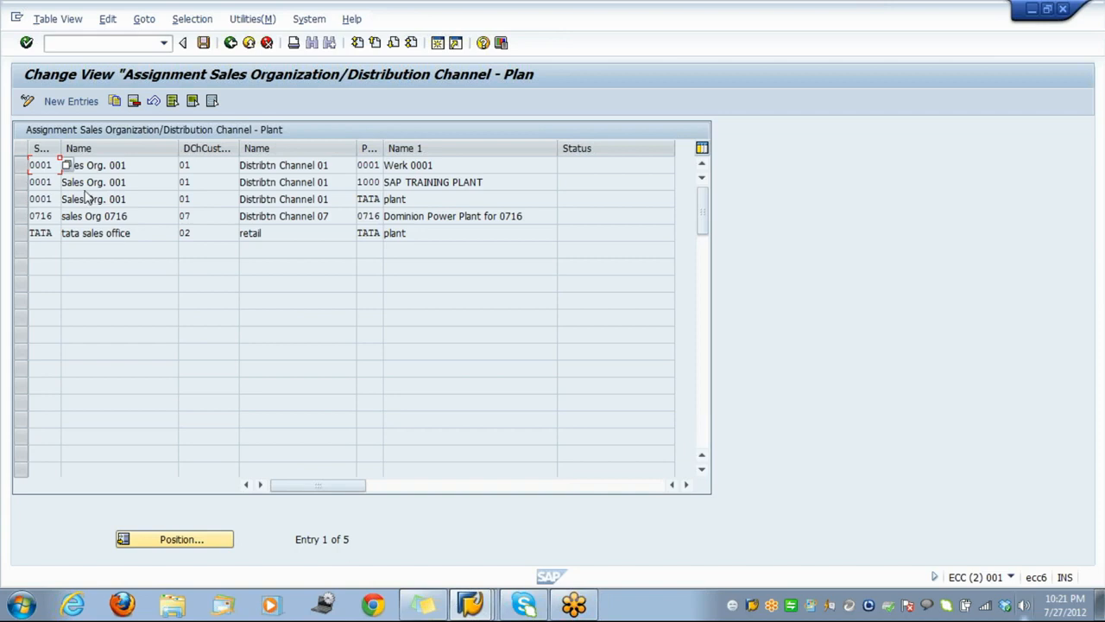
click(235, 44)
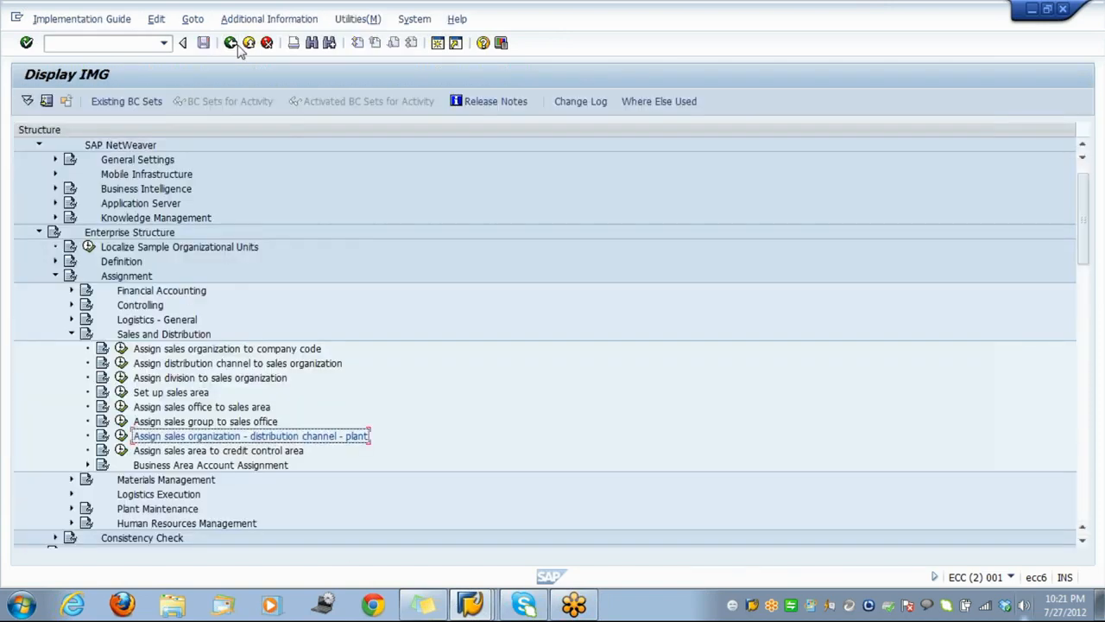
Expand the top-level Sales and Distribution node in the implementation guide
scroll(304, 346, down, 1)
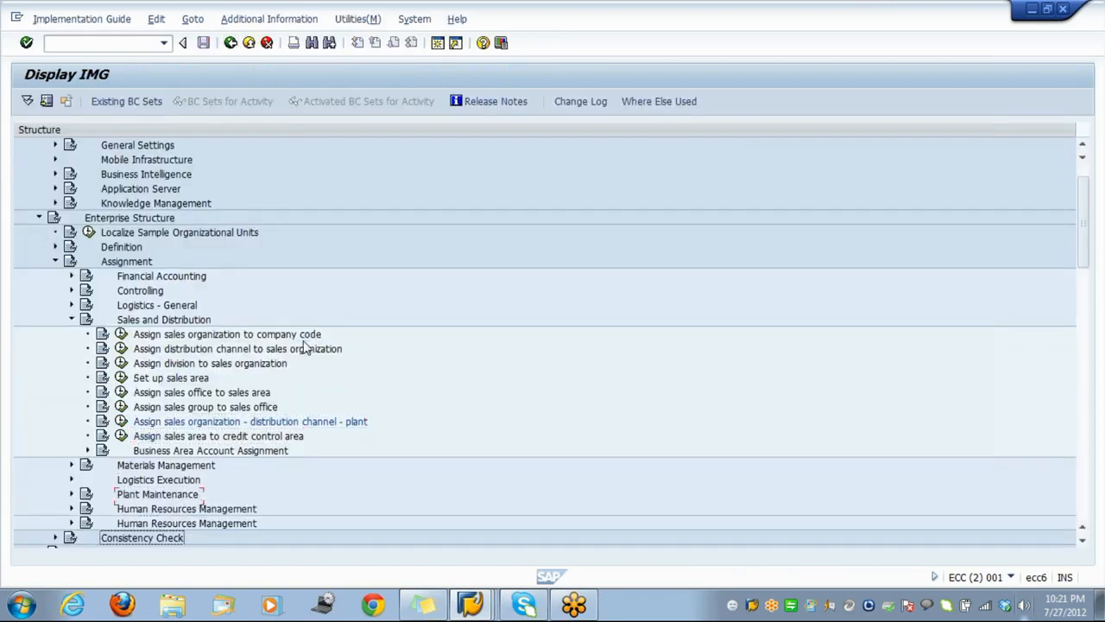
scroll(304, 345, down, 5)
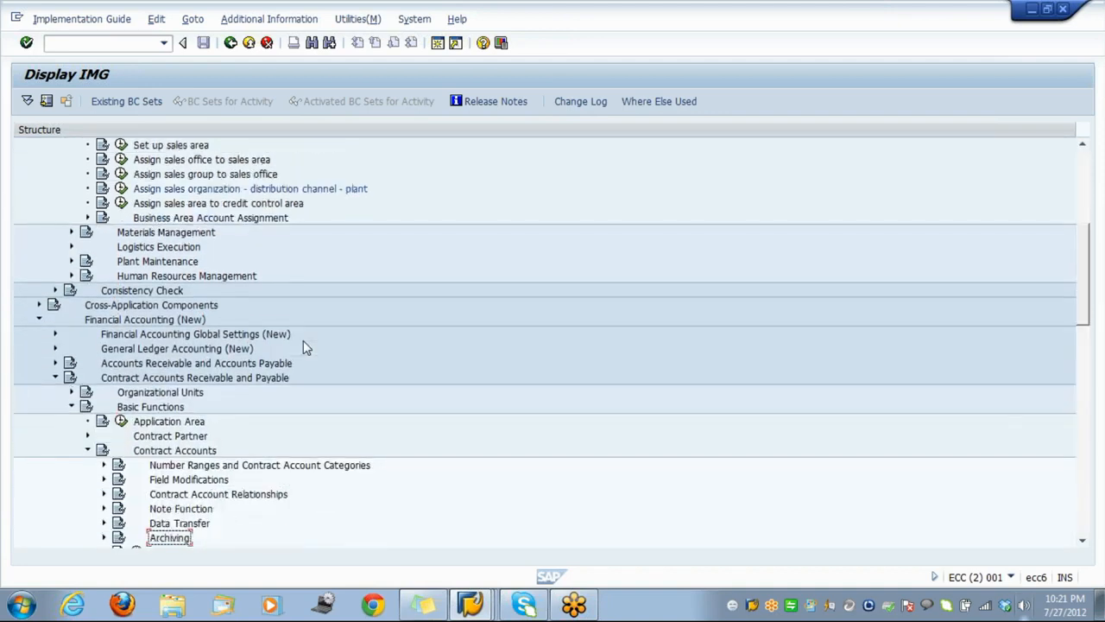
scroll(304, 345, down, 1)
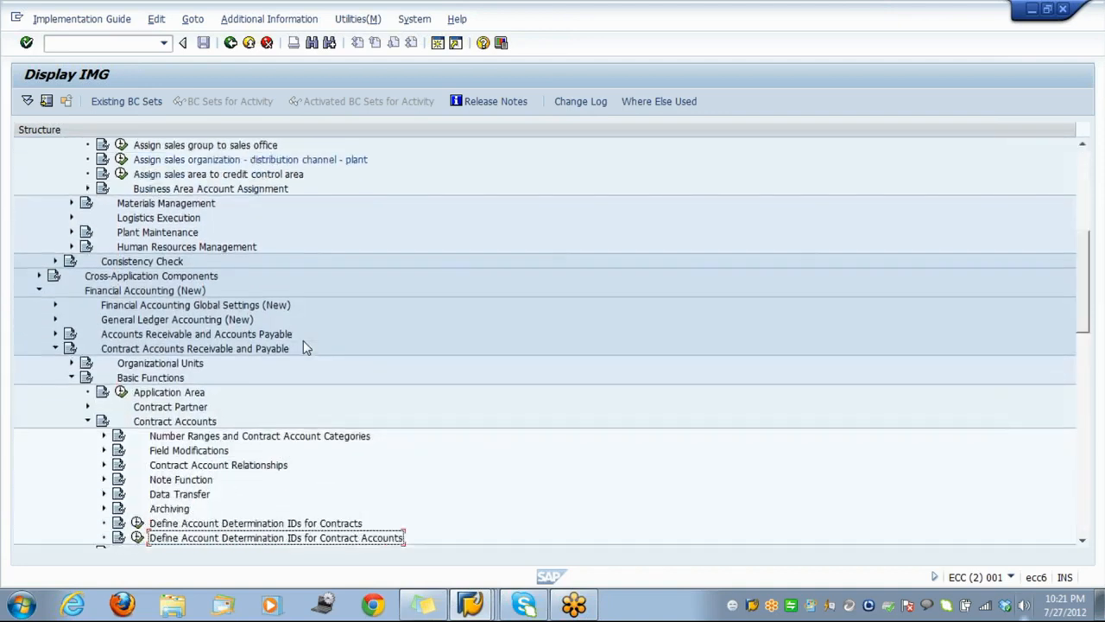
key(Down)
key(Down)
key(Down)
key(Down)
key(Down)
key(Down)
key(Down)
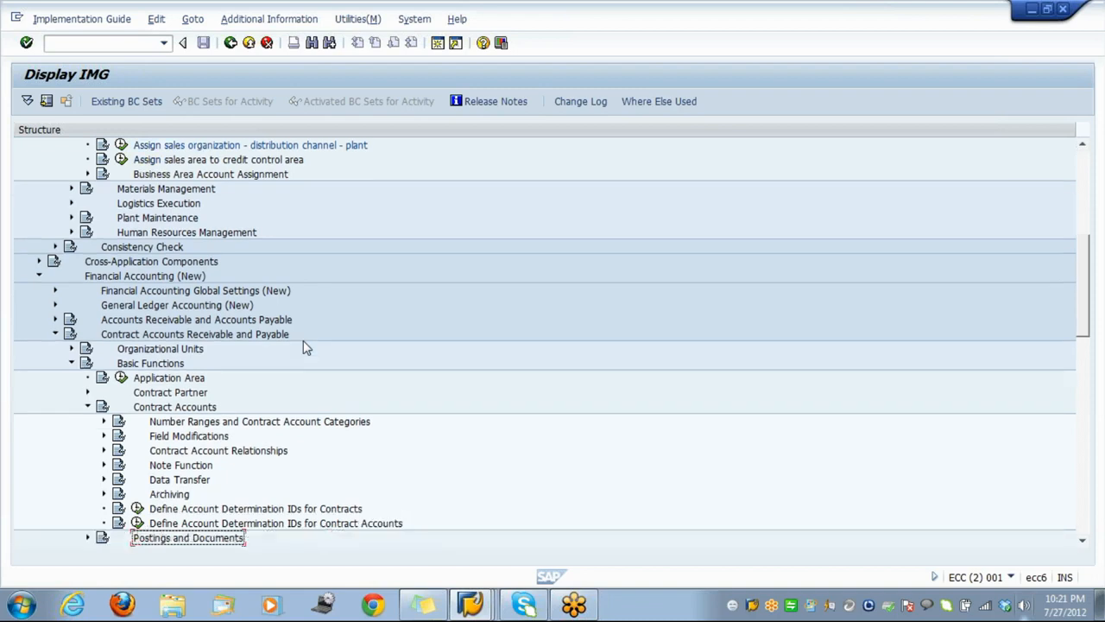
key(Down)
key(Down)
key(Down)
key(Down)
key(Down)
key(Down)
key(Down)
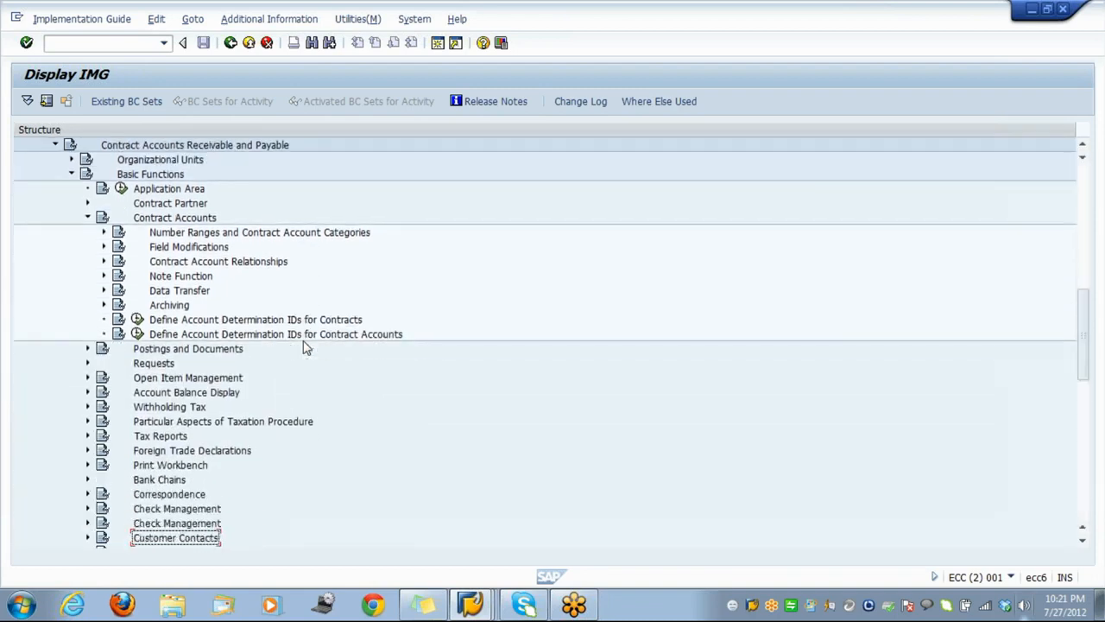
key(Down)
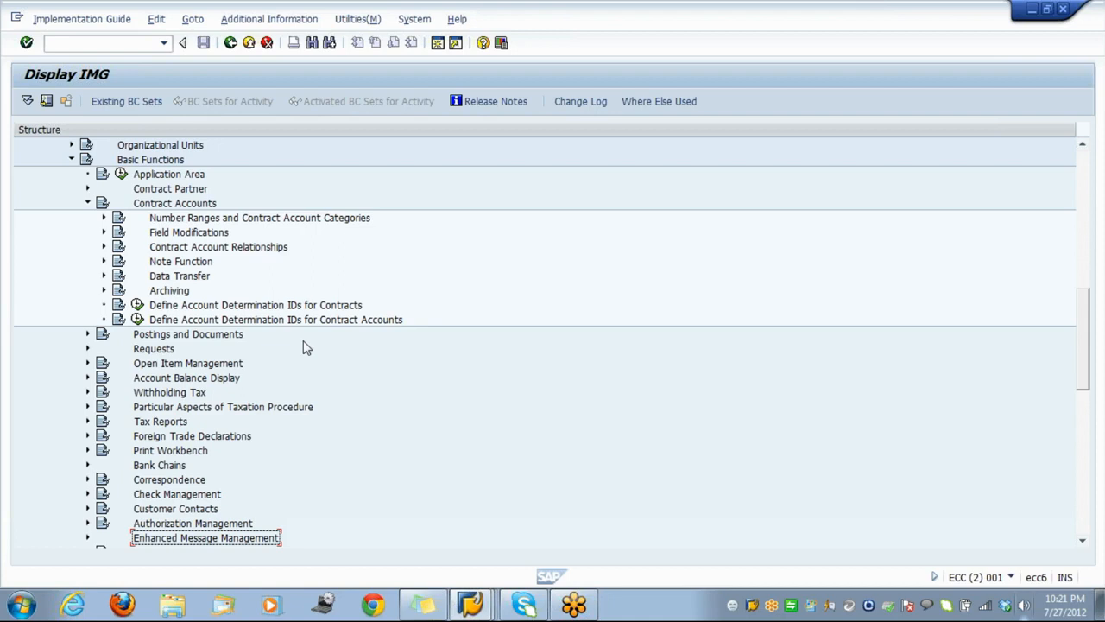
key(Down)
key(Down)
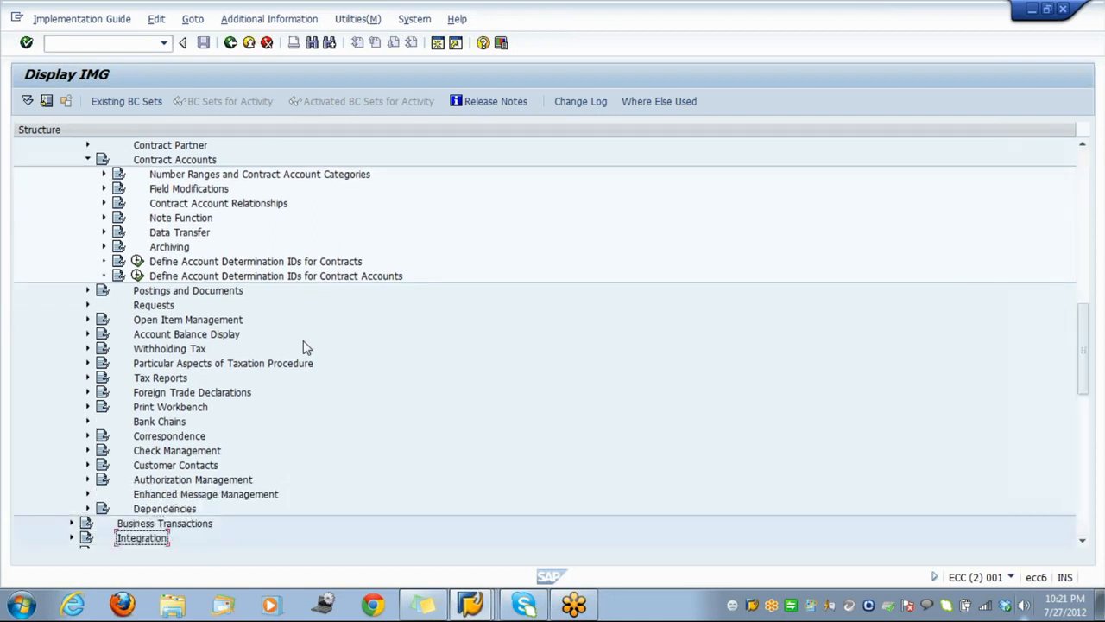
key(Down)
key(Down)
key(Down)
key(Down)
key(Down)
key(Down)
key(Down)
key(Down)
key(Down)
key(Down)
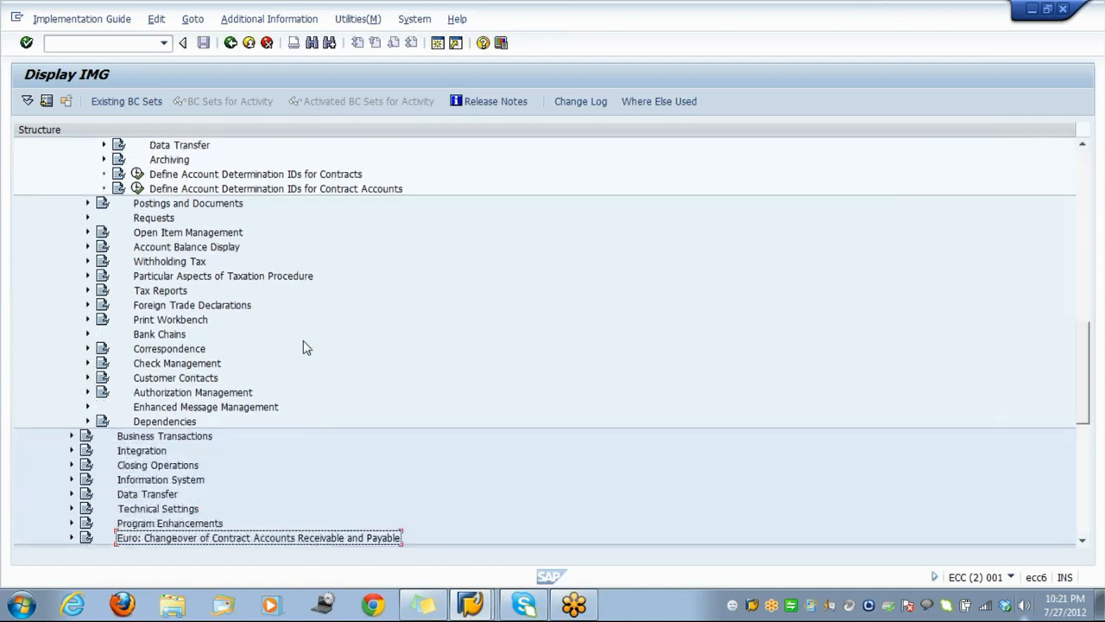
key(Down)
key(Down)
key(Down)
key(Down)
key(Down)
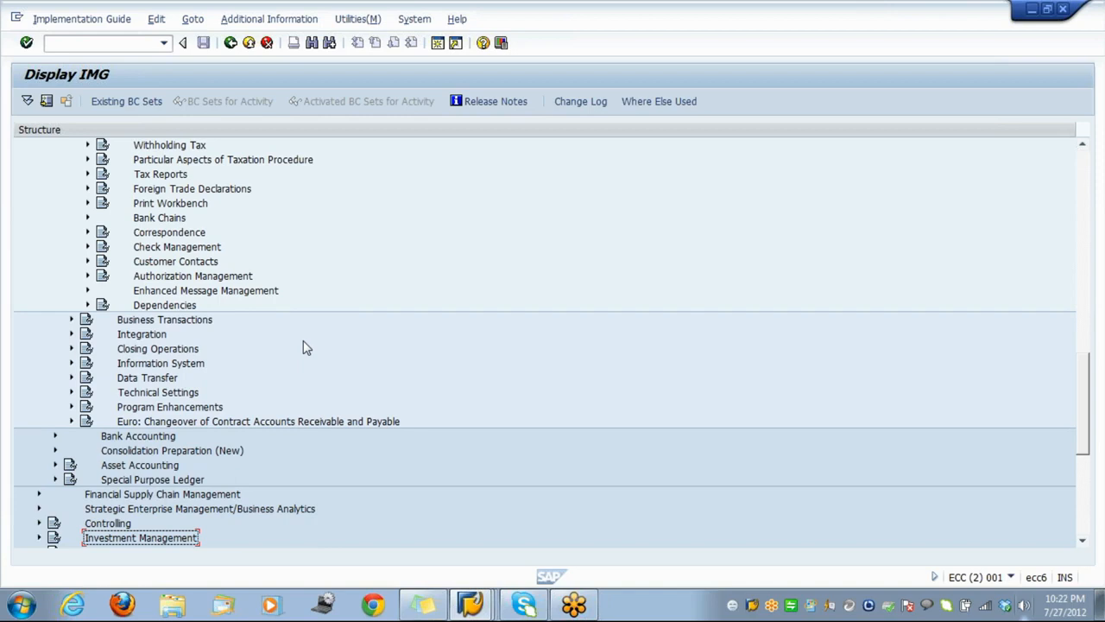
key(Down)
key(Down)
key(Down)
key(Down)
key(Down)
key(Down)
key(Down)
key(Down)
key(Down)
key(Down)
key(Down)
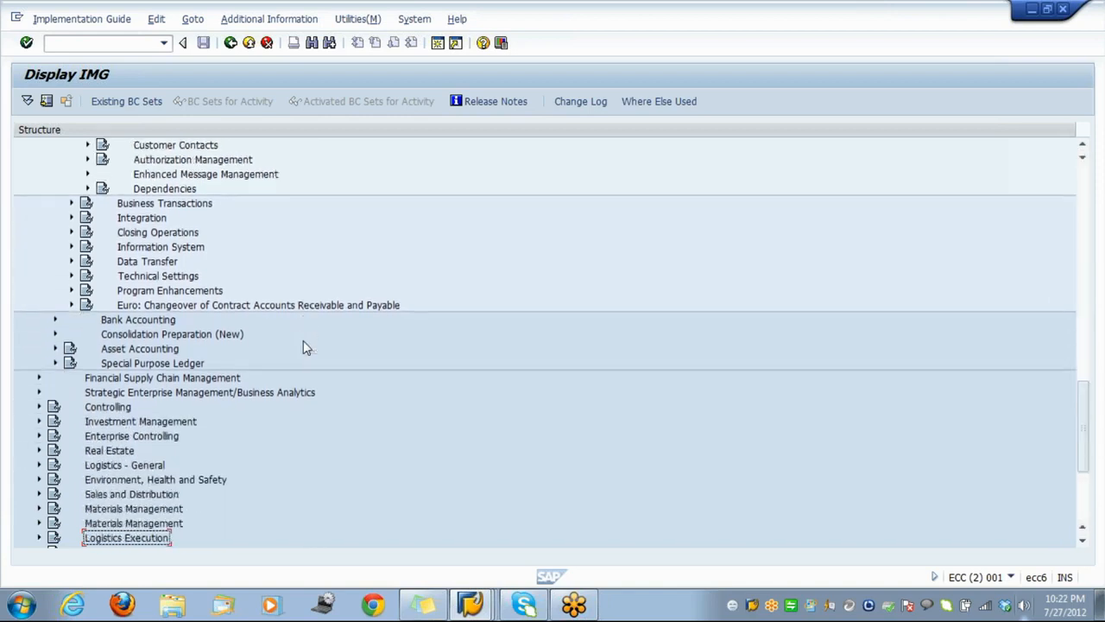
key(Up)
key(Up)
key(Up)
key(Up)
key(Up)
key(Up)
key(Up)
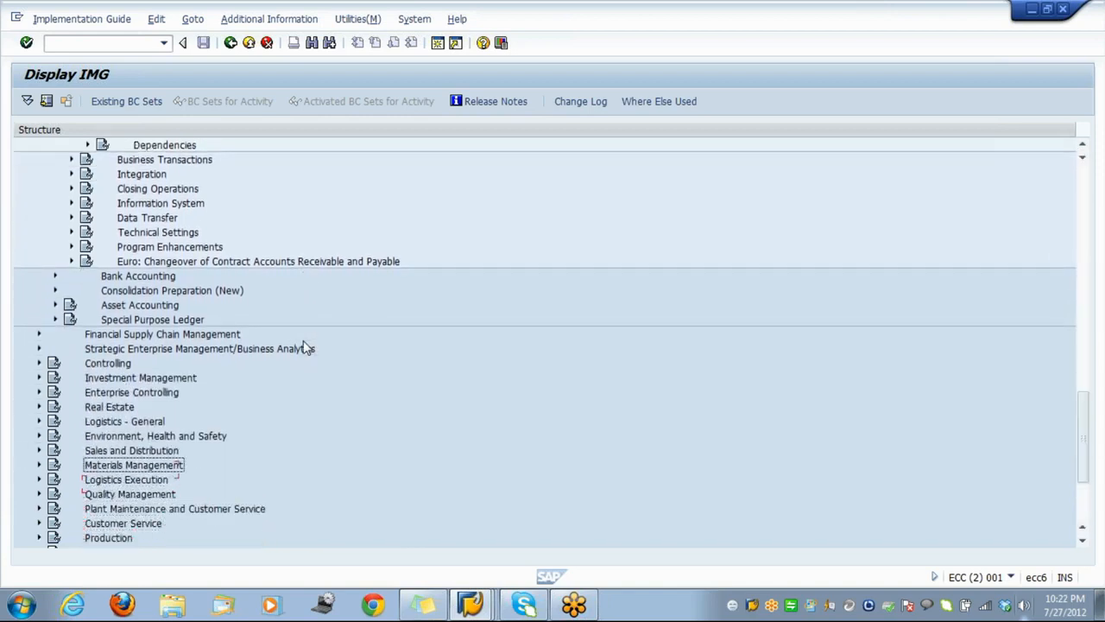
key(Down)
key(Right)
Open the Define Common Distribution Channels activity for distribution channel master data assignment under Master Data
key(Down)
key(Right)
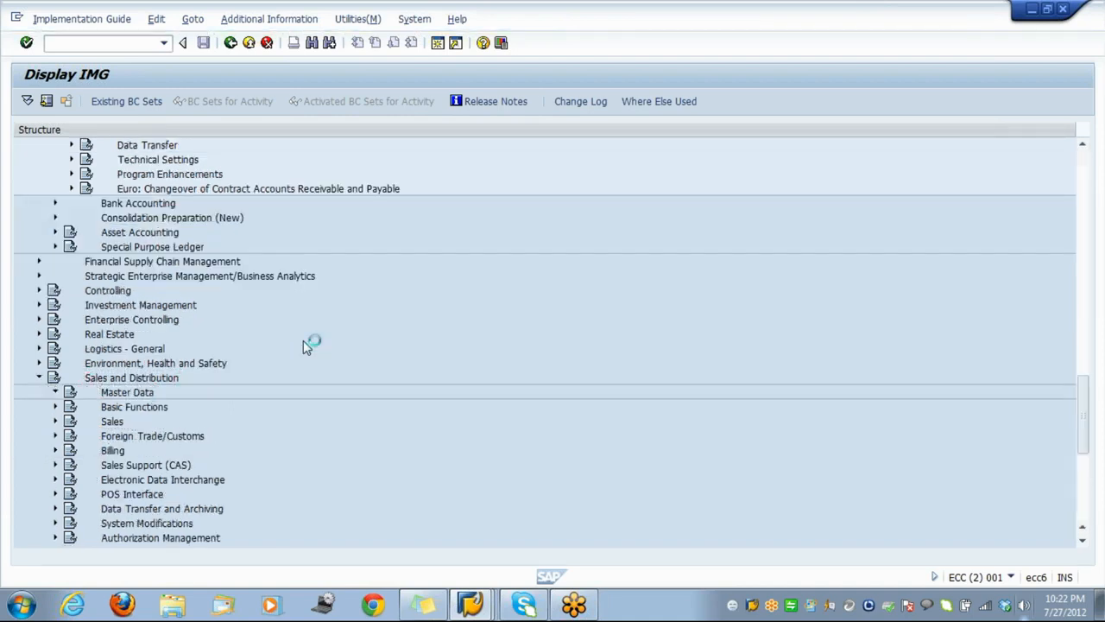
key(Down)
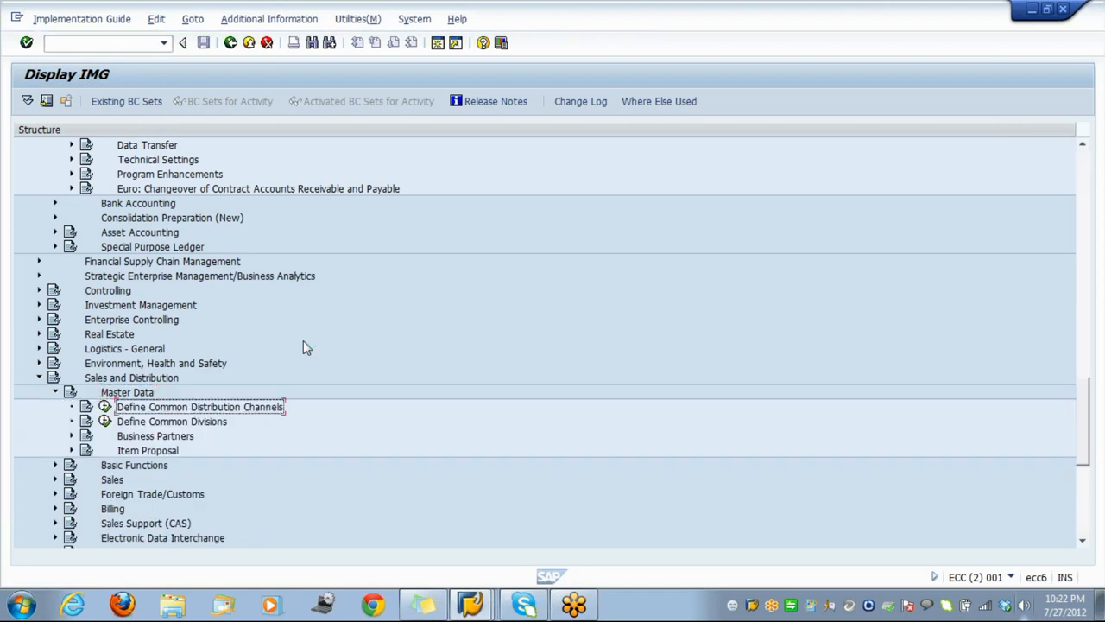
key(Left)
key(Return)
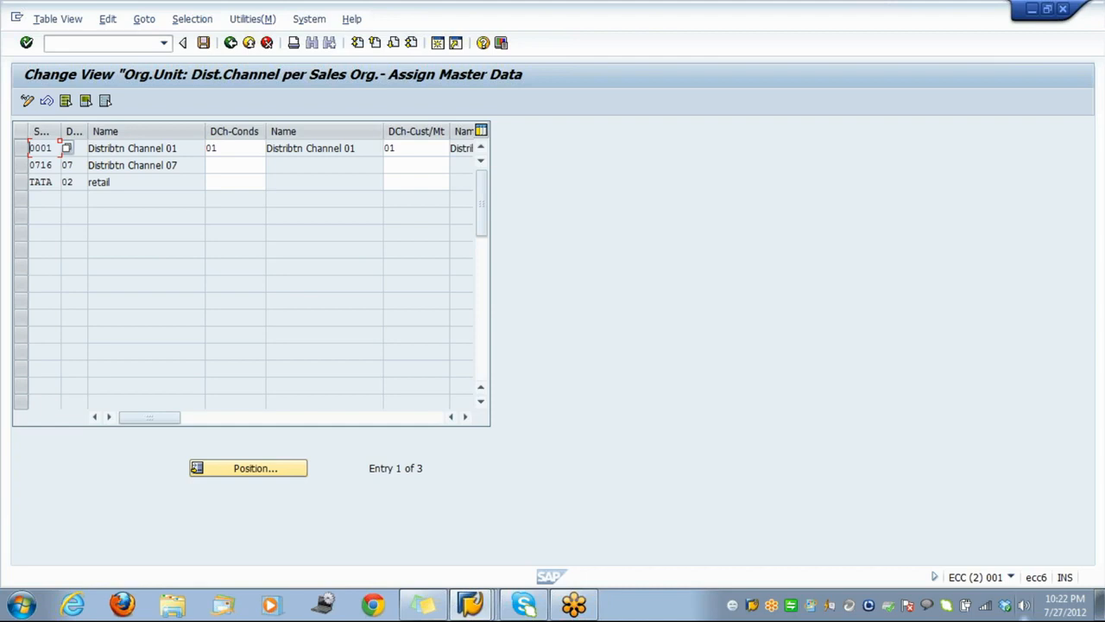
Set the conditions and customer/material distribution channels to 02 for TATA's retail channel and save the assignment
click(234, 182)
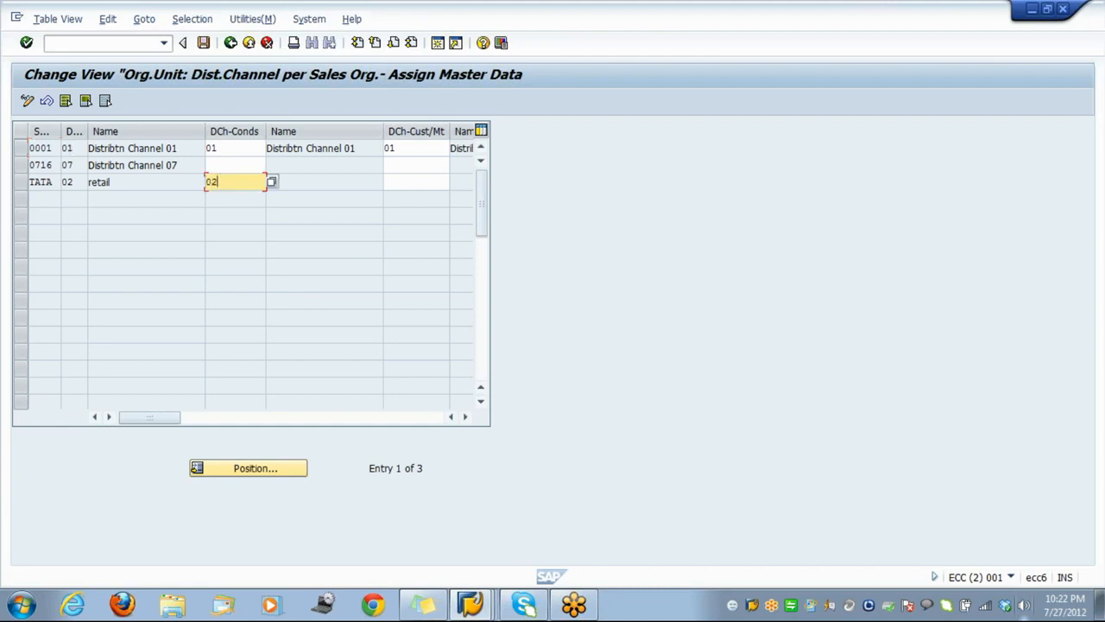
key(Tab)
key(Return)
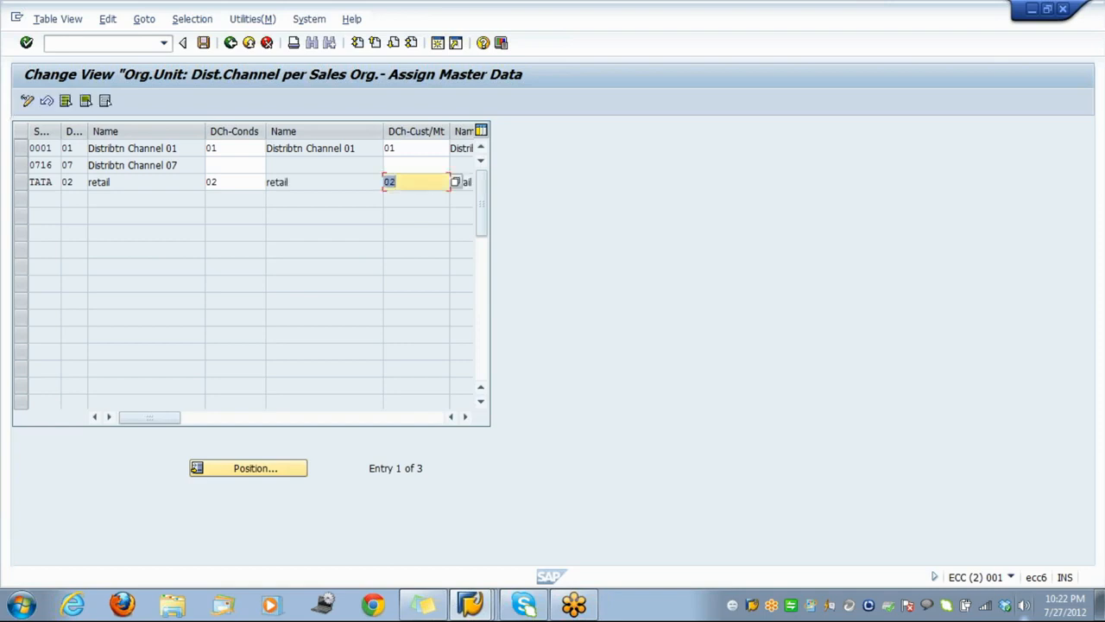
click(468, 417)
click(204, 43)
click(203, 43)
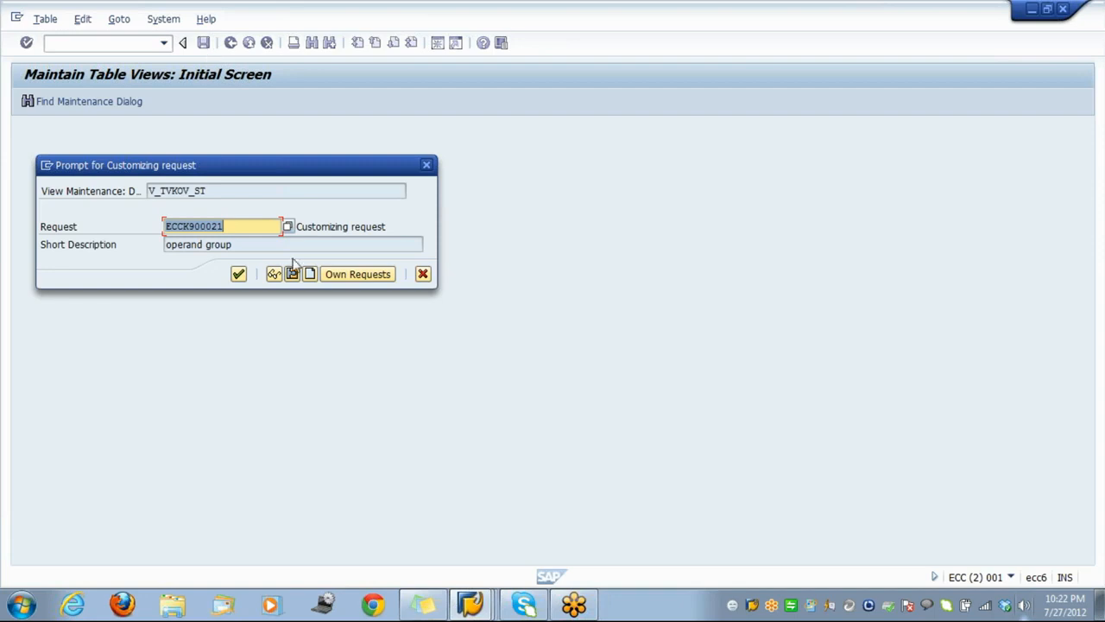
Save the distribution channel assignment under the proposed customizing request and open the Define Common Divisions activity
click(239, 274)
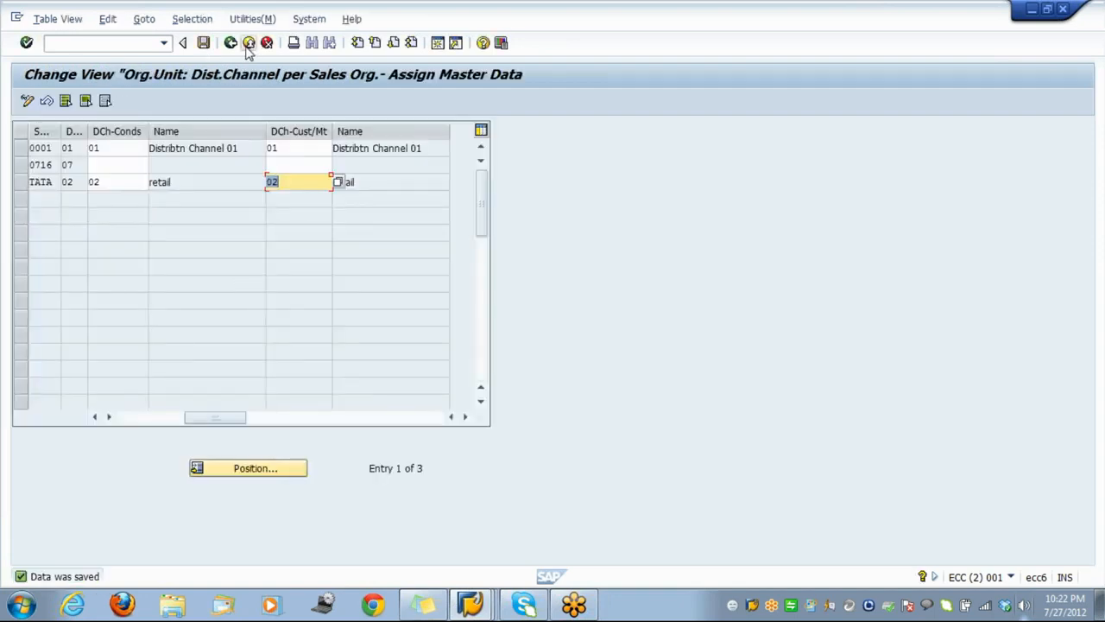
click(233, 44)
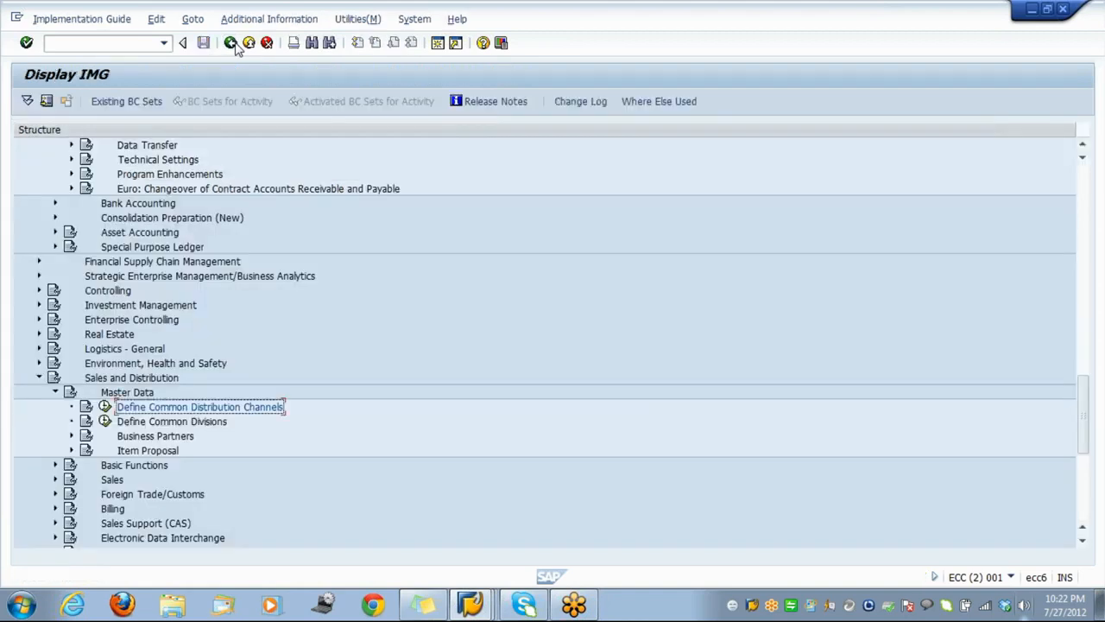
click(104, 421)
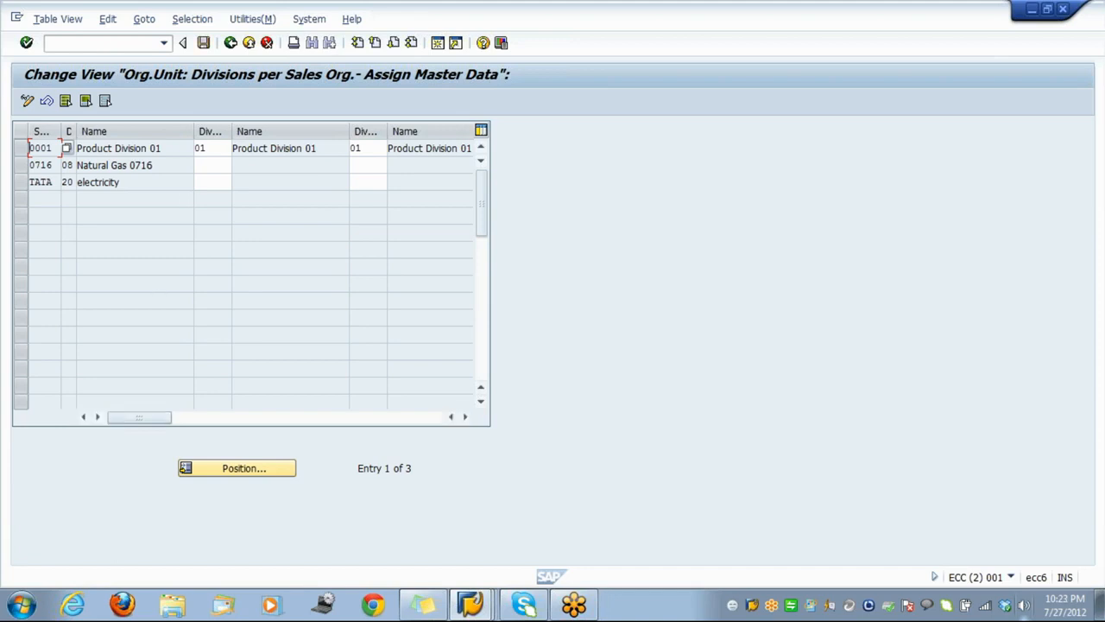
Try to assign 02 as both reference divisions for the electricity division of sales organization TATA
click(210, 182)
text(02)
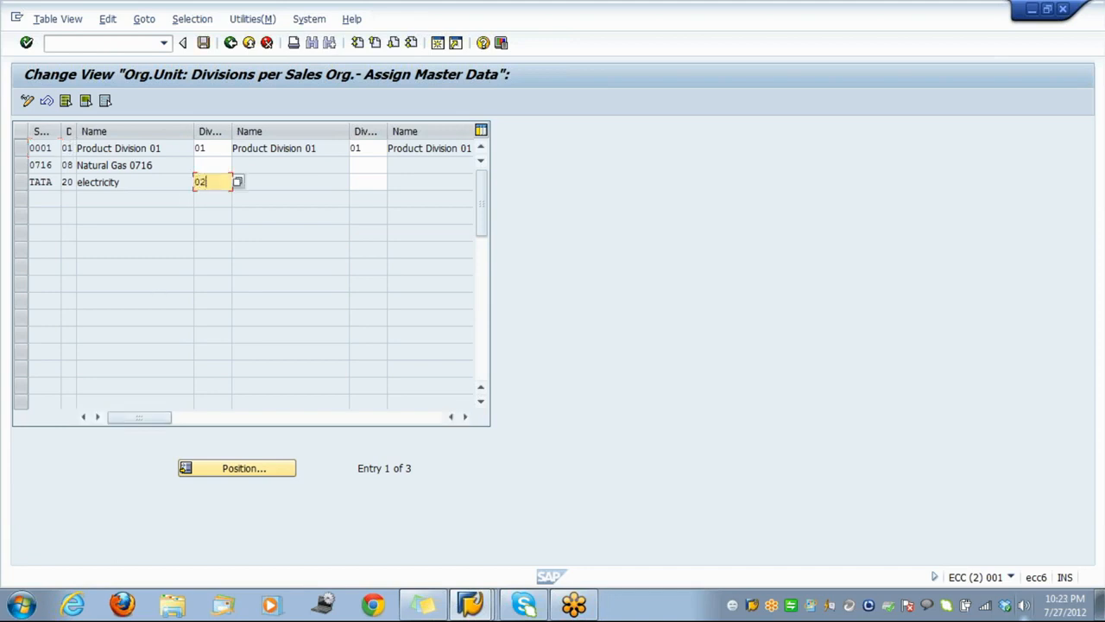
key(Tab)
text(02)
key(Return)
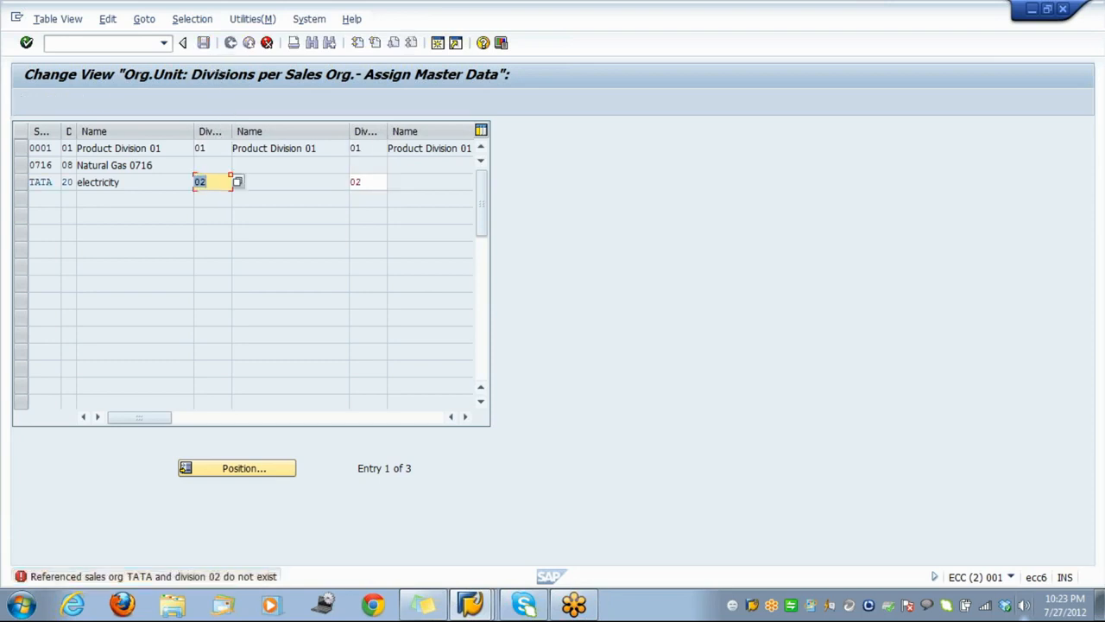
Assign 20 as both reference divisions for the electricity division of sales organization TATA
text(20)
key(Tab)
text(20)
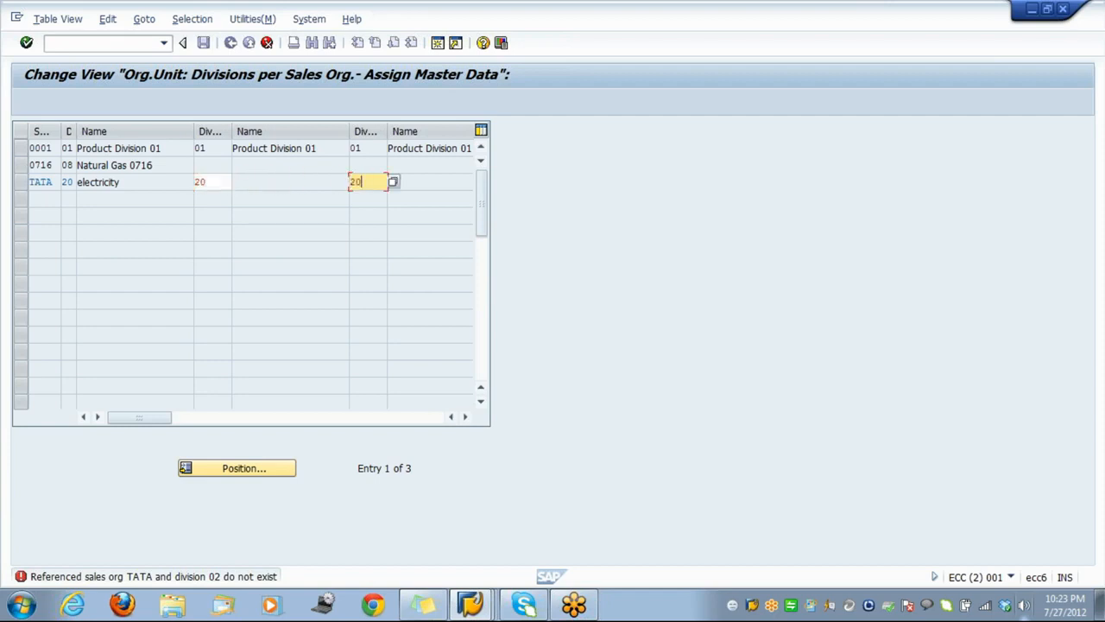
key(Return)
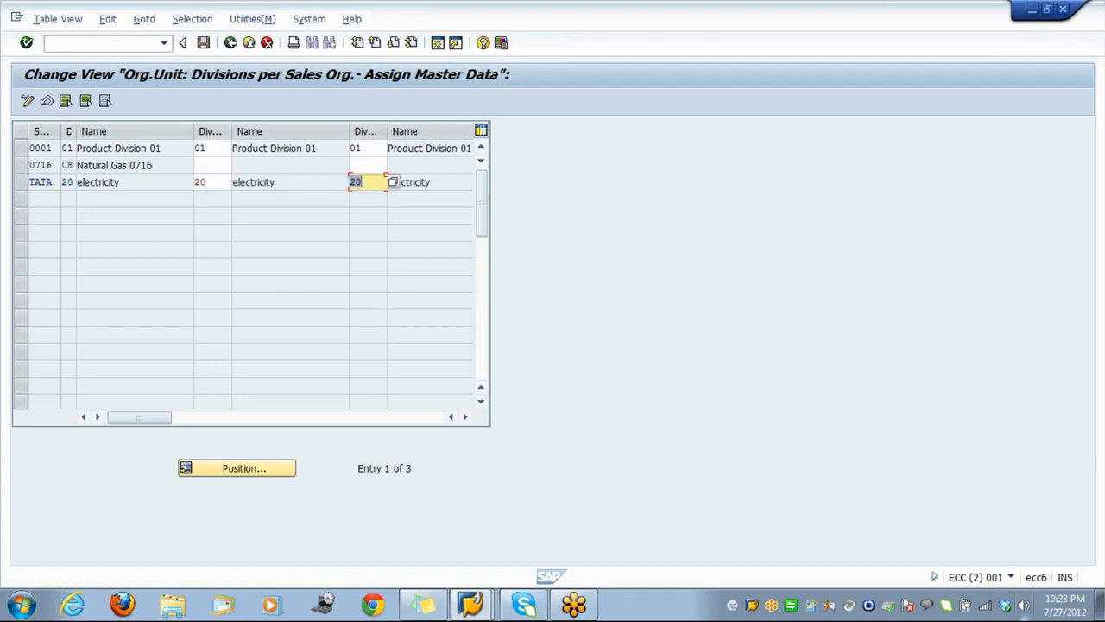
Save the division assignment under the proposed customizing request and return to the implementation guide
click(204, 44)
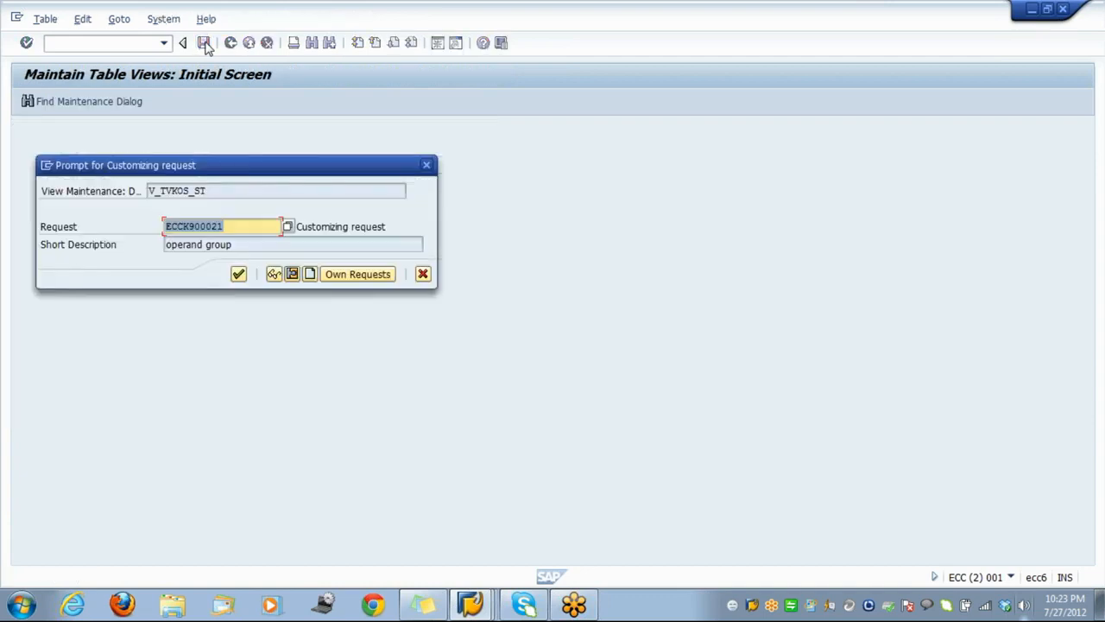
click(239, 274)
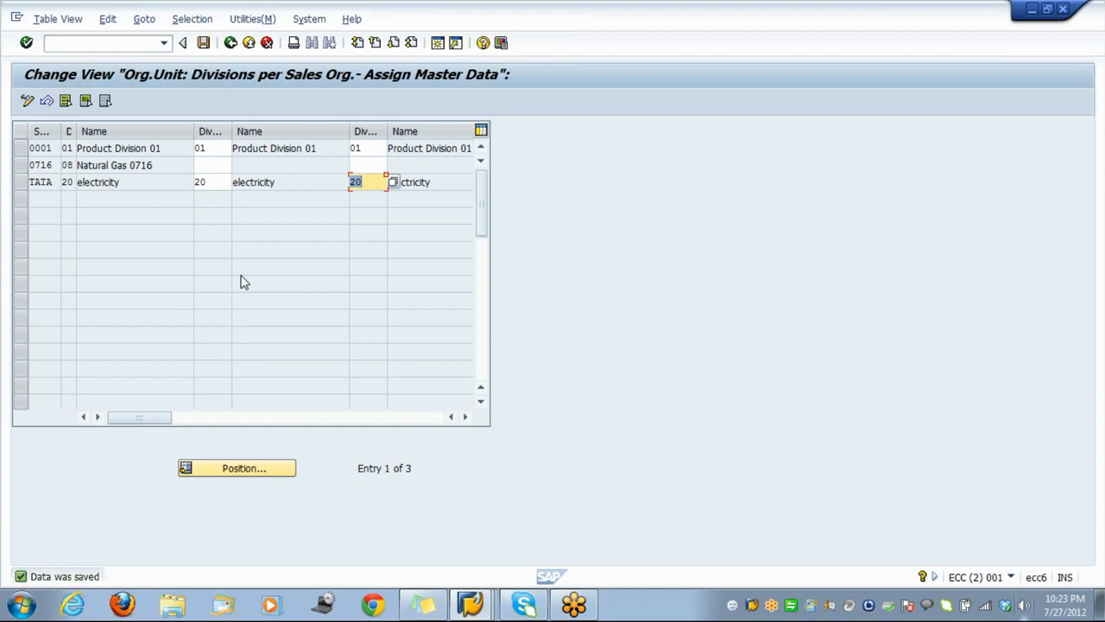
click(231, 43)
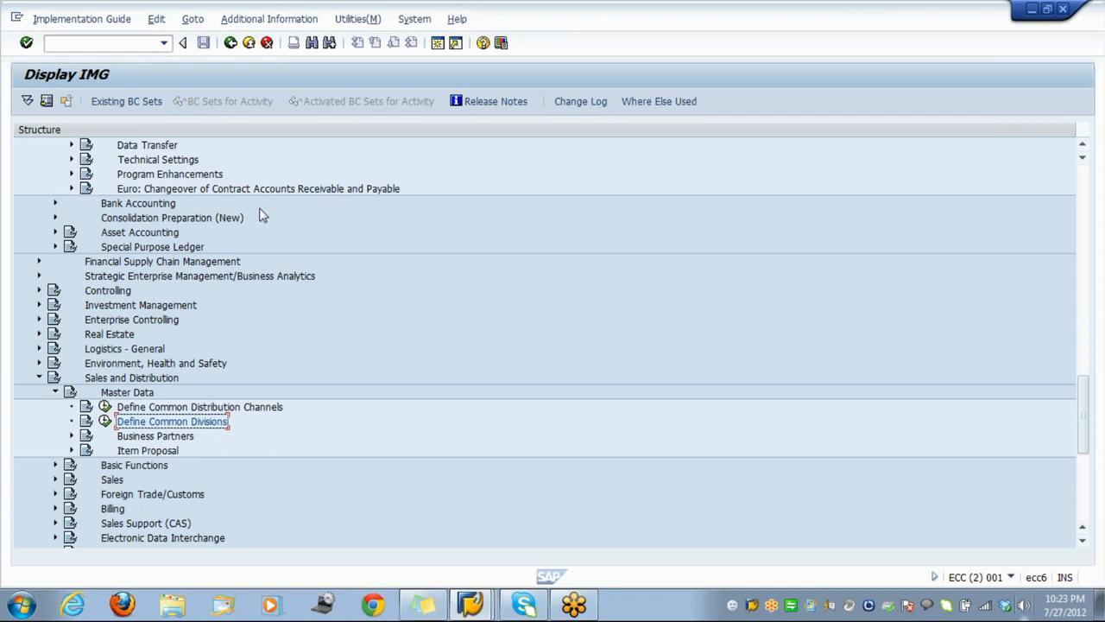
Switch to the contract account creation session and start customer creation there with transaction /nxd01
key(alt+i)
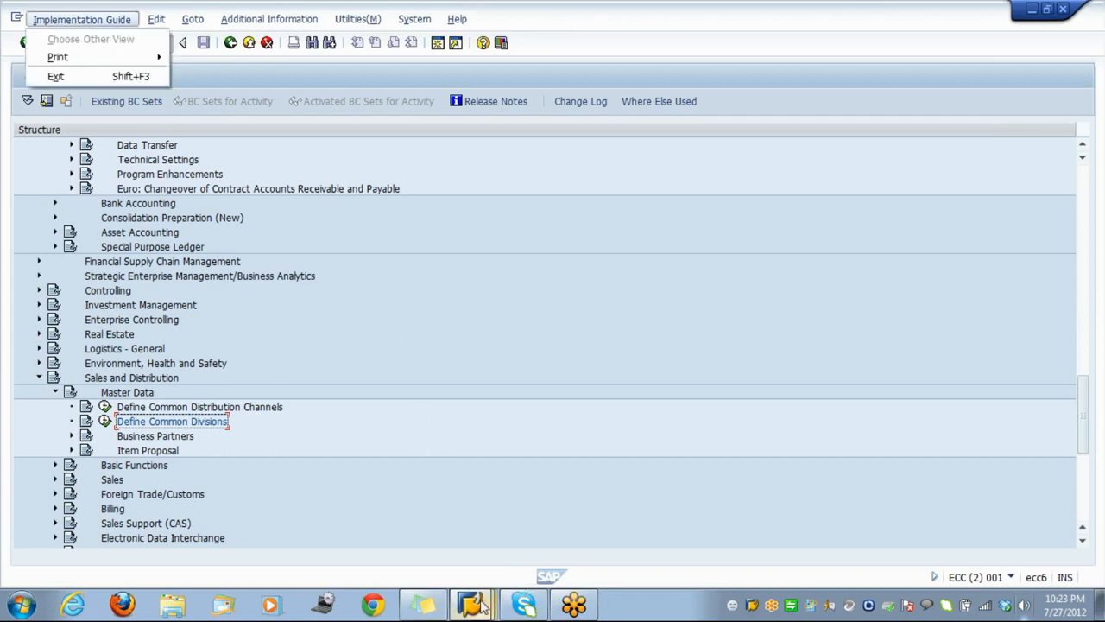
click(481, 608)
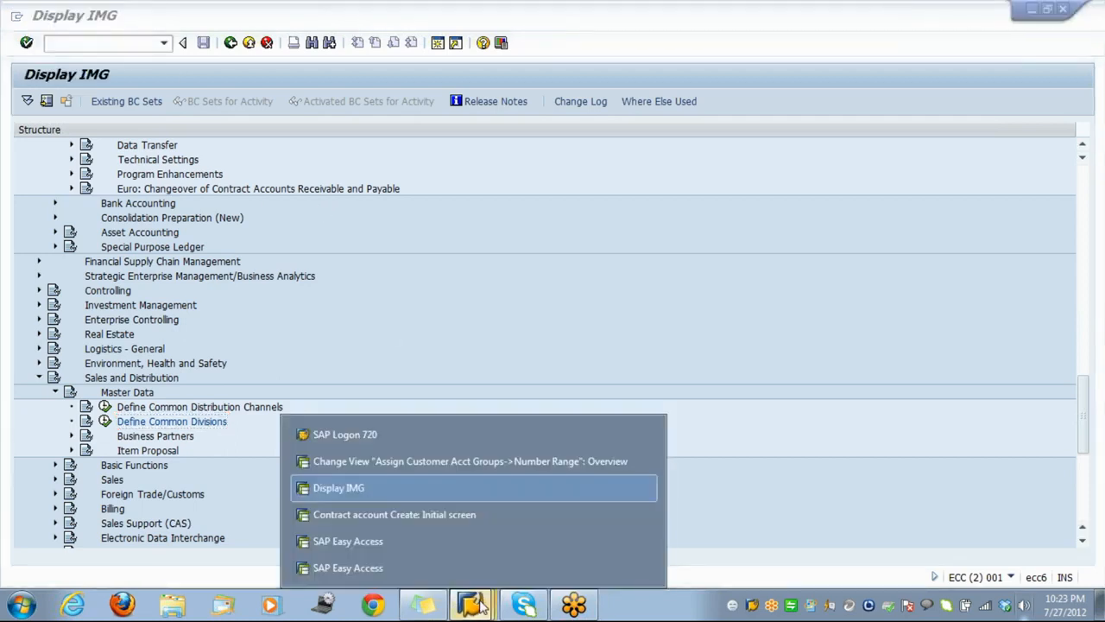
click(447, 465)
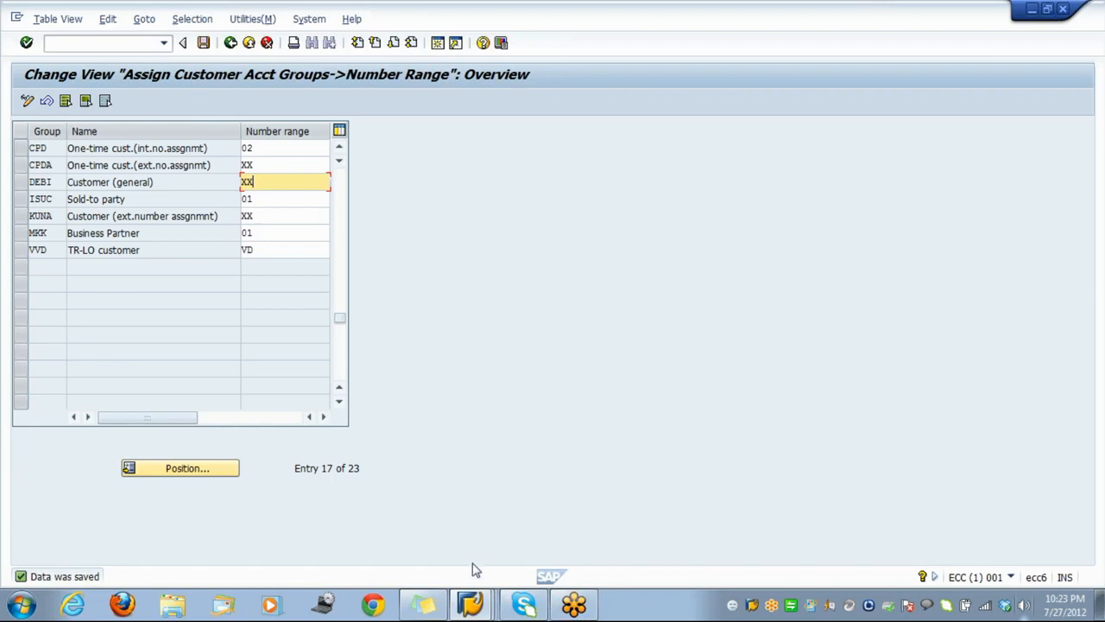
click(474, 602)
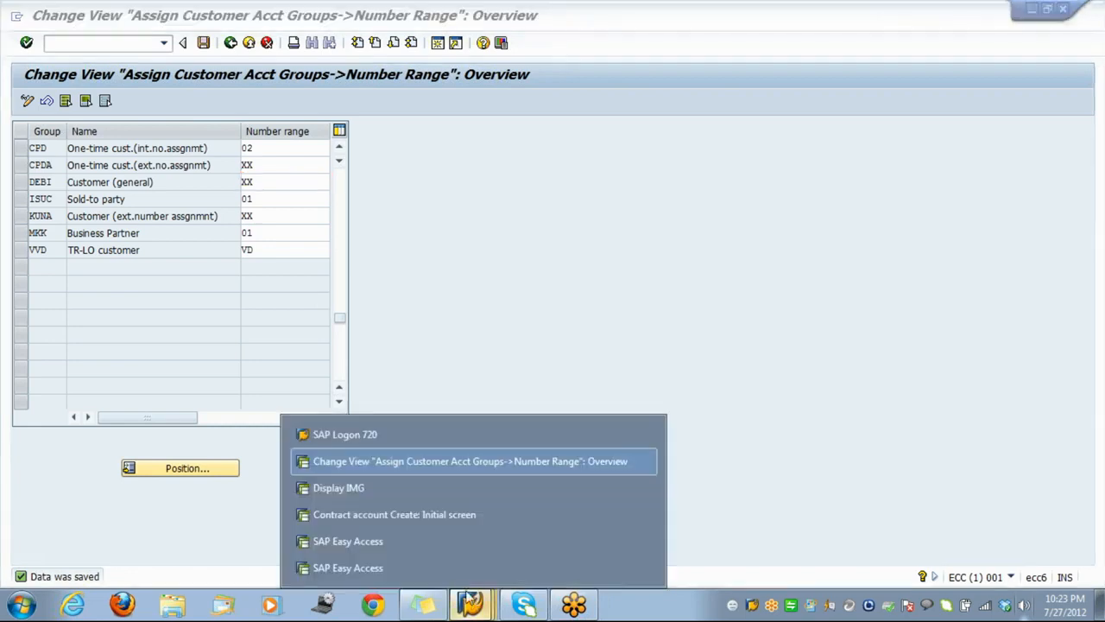
click(429, 516)
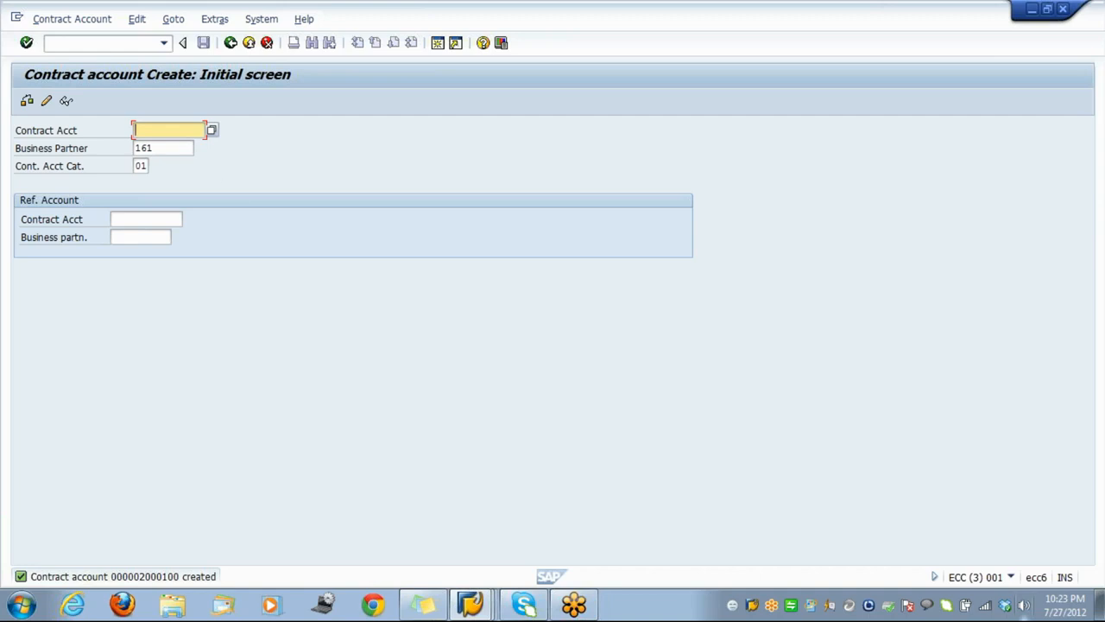
click(102, 43)
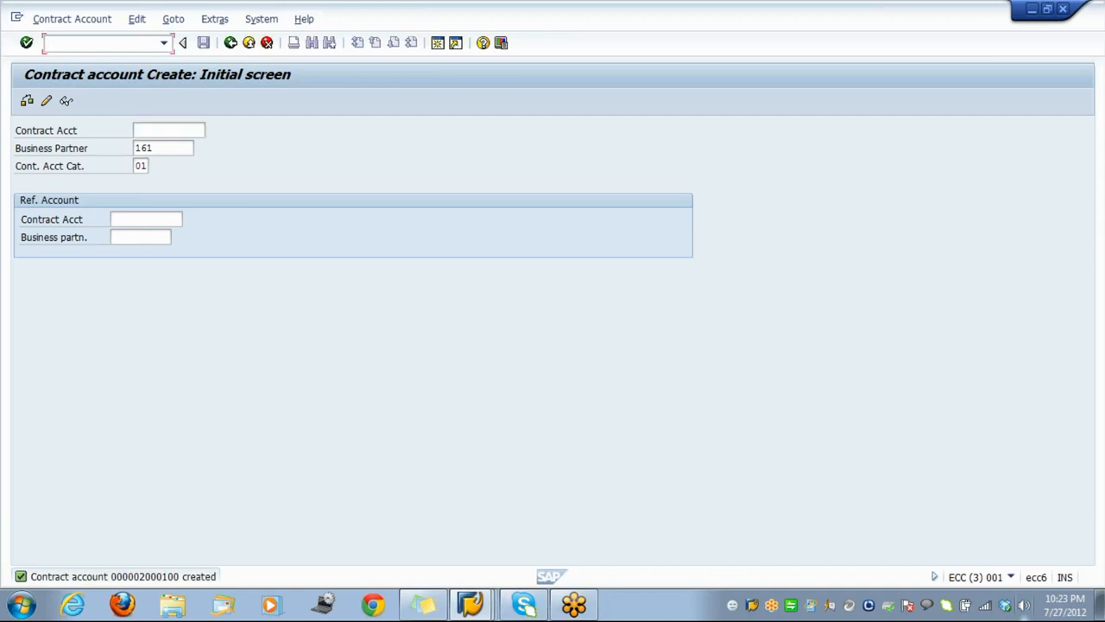
text(/nxd01)
key(Return)
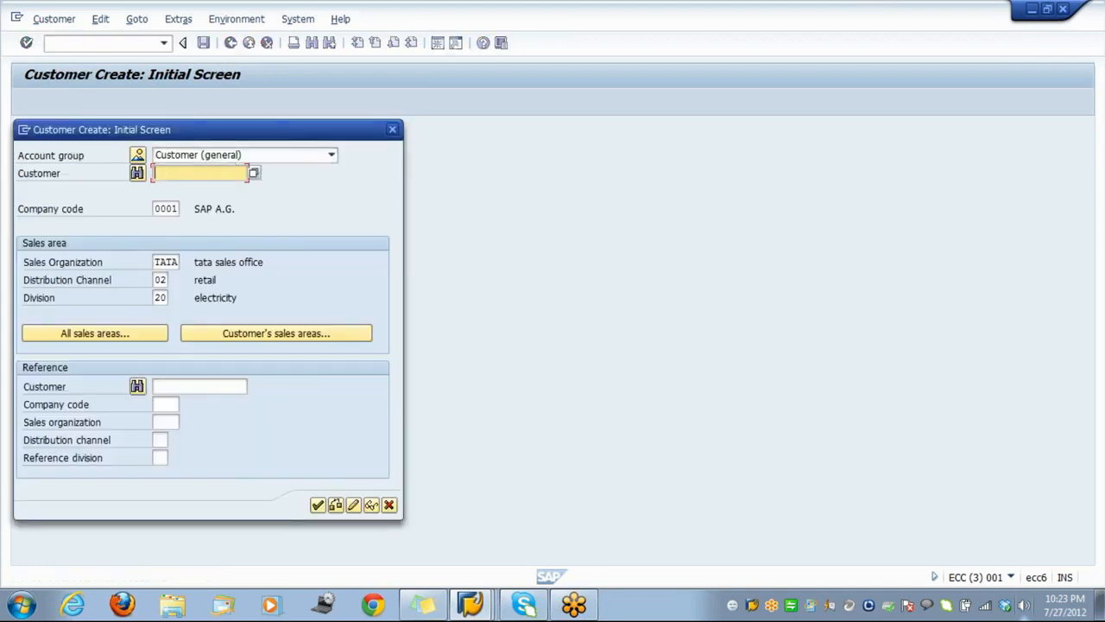
Enter the customer identifier to open the general data, then set the title to Mr. and fill in the customer's name
text(Manojit)
key(Return)
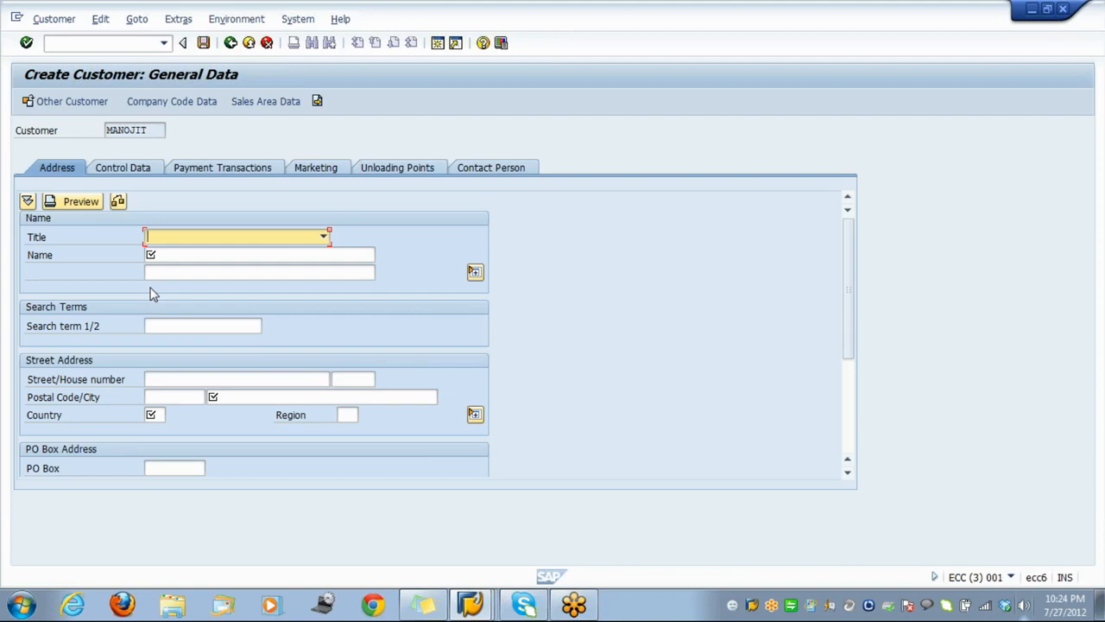
key(m)
key(Tab)
text(Manojit)
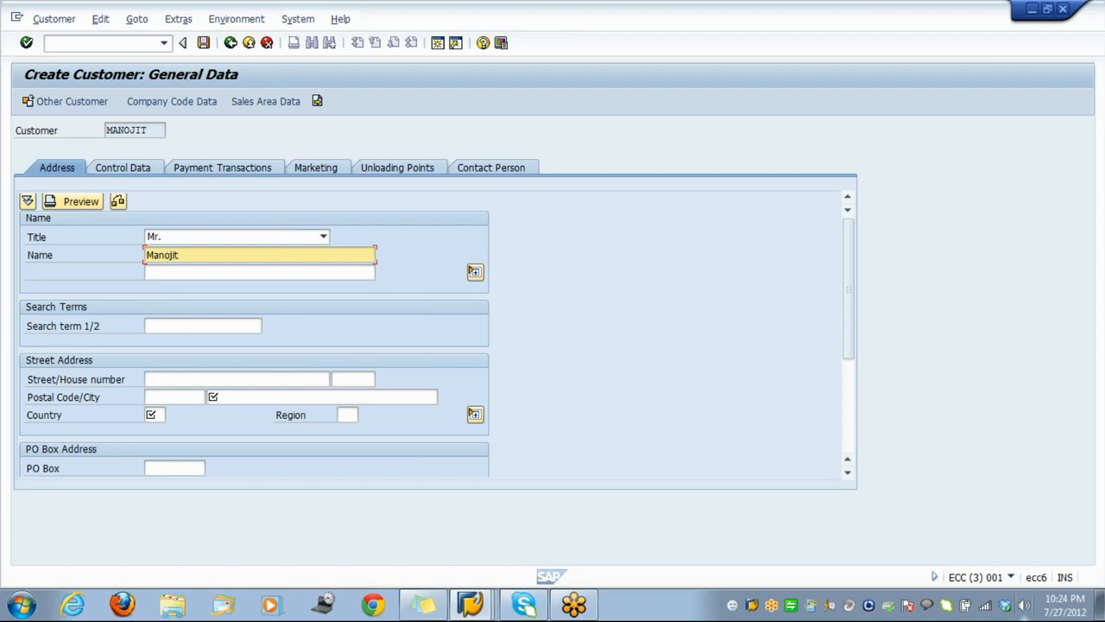
Fill in the customer's postal code and city, and set the country to IN and the region to 25
click(160, 397)
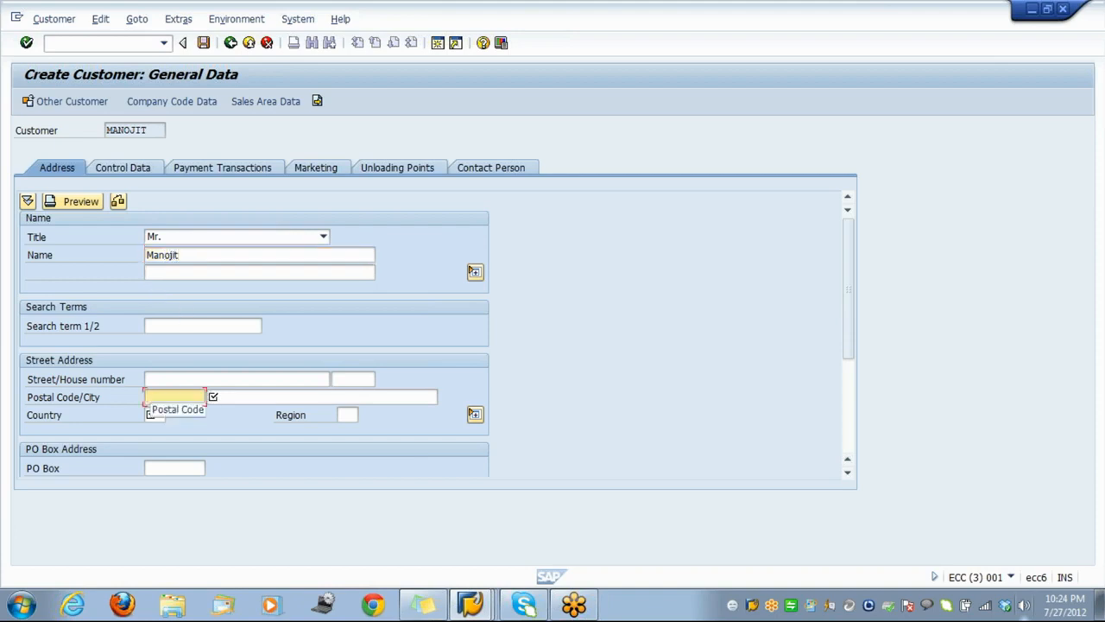
key(Down)
key(Return)
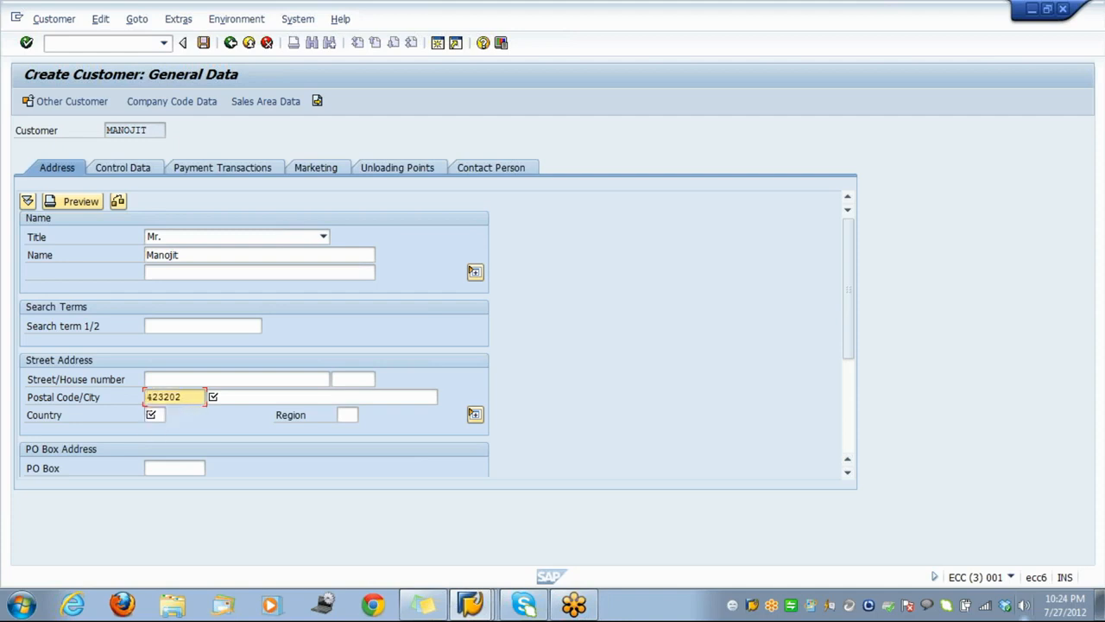
click(210, 398)
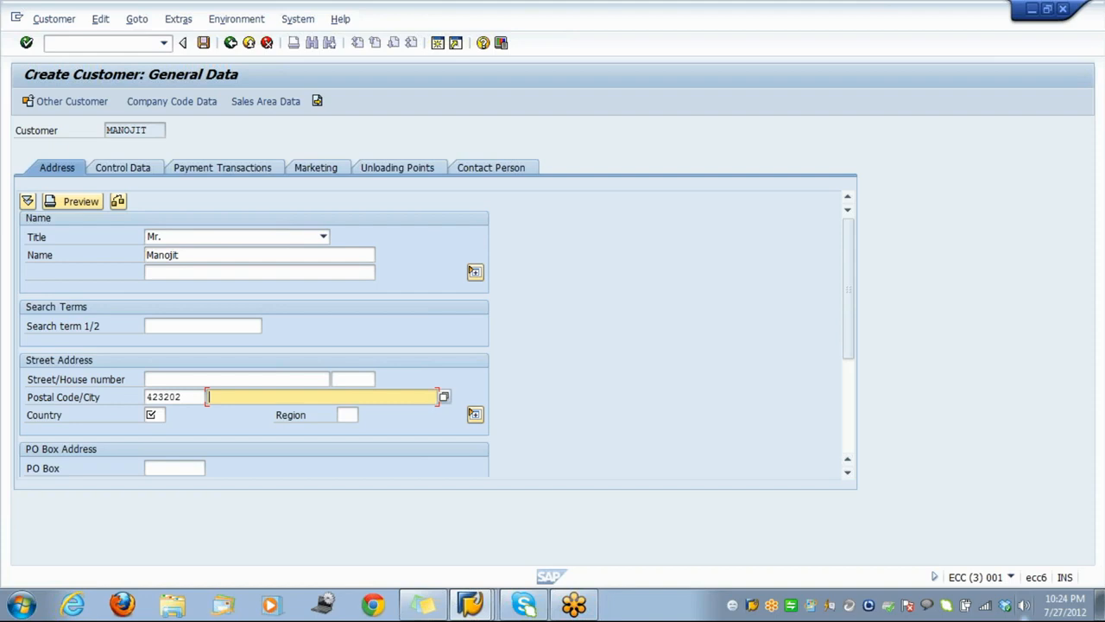
text(kolkata)
click(154, 416)
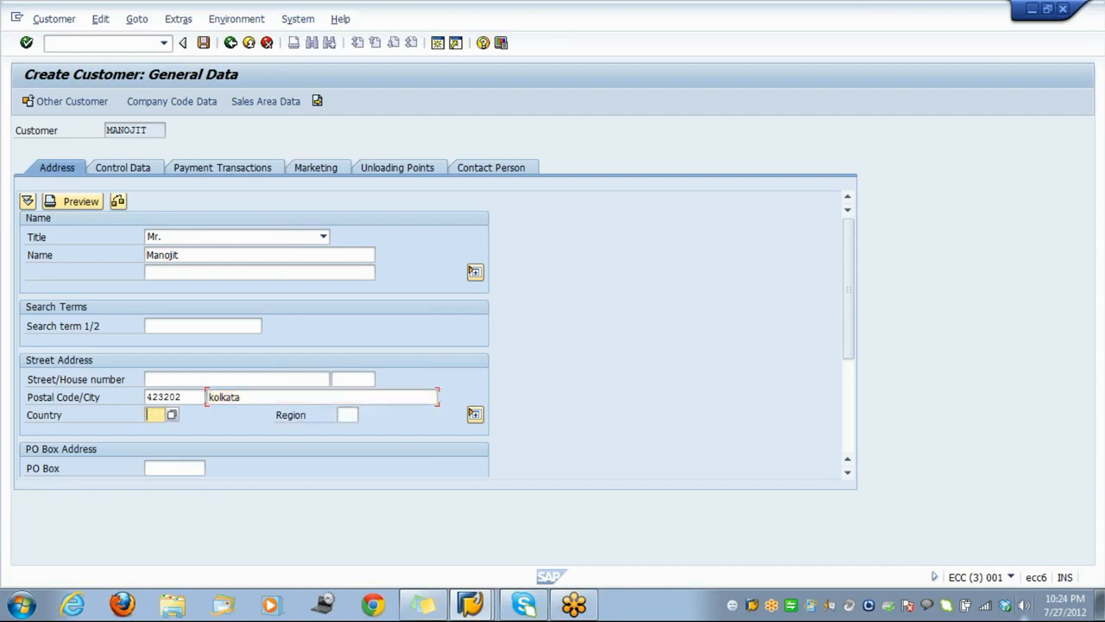
text(in)
key(Tab)
text(25)
key(Return)
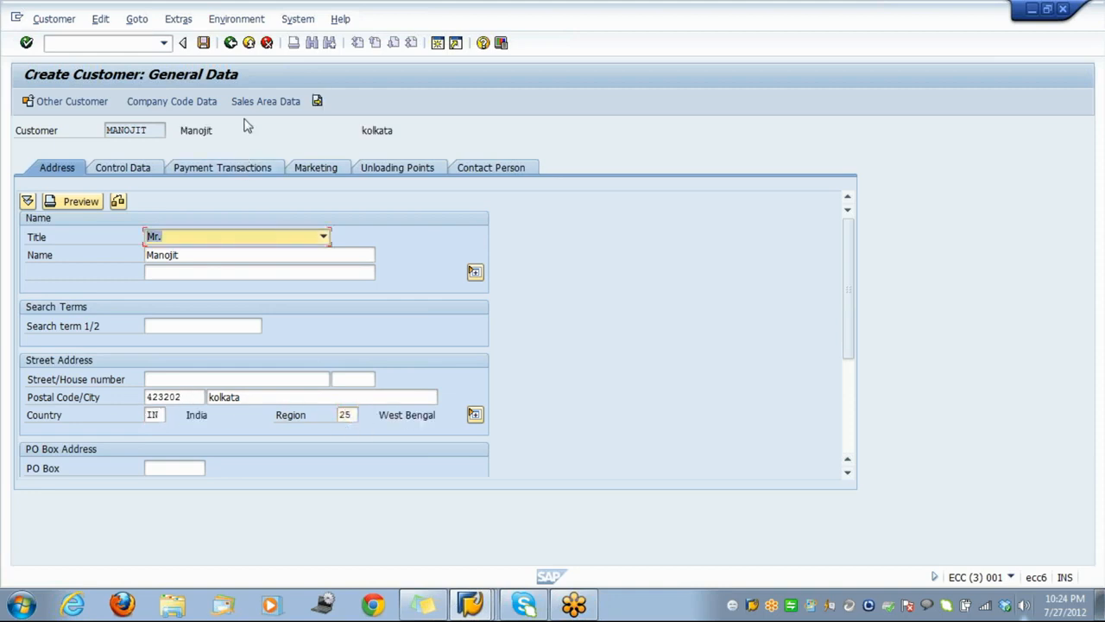
In the company code data, set the reconciliation account to 141010, Customer receivables - foreign, one-time accounts
click(214, 104)
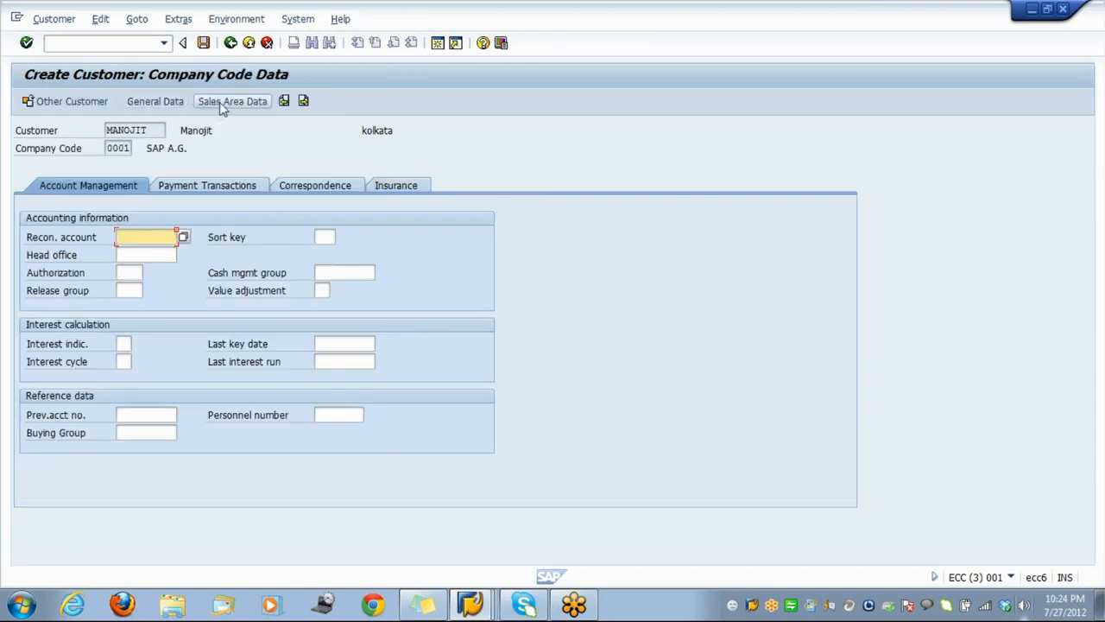
click(185, 236)
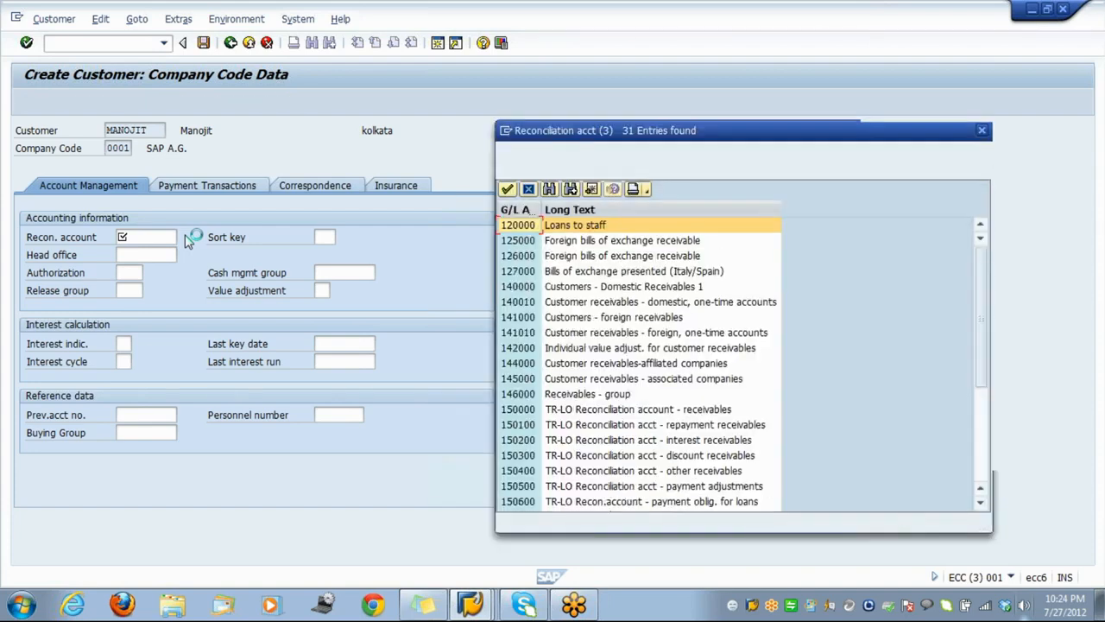
click(545, 319)
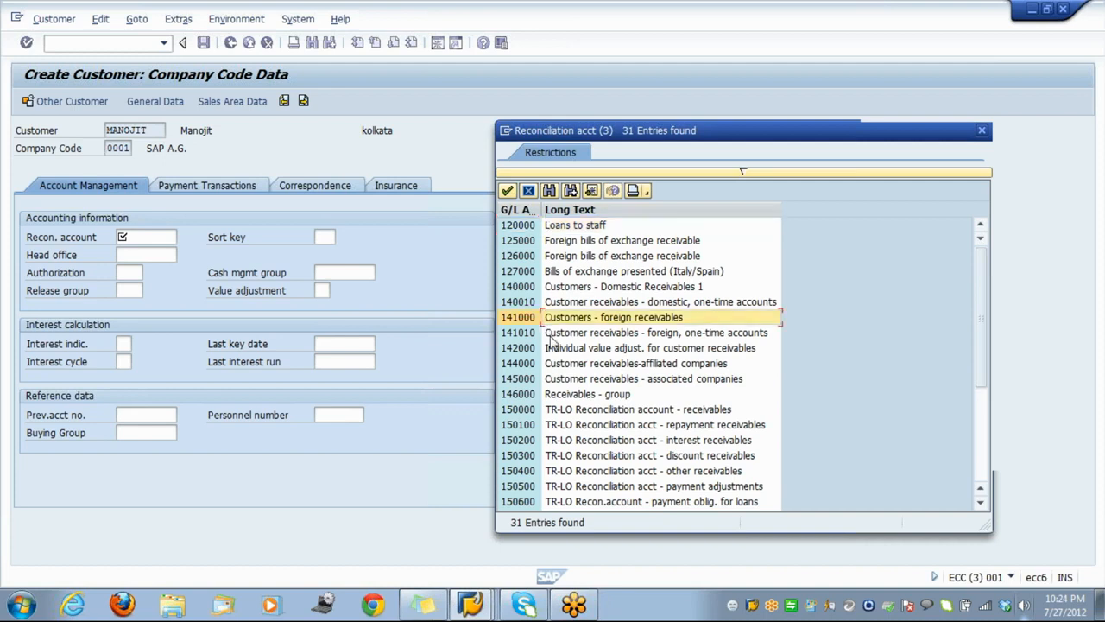
click(550, 336)
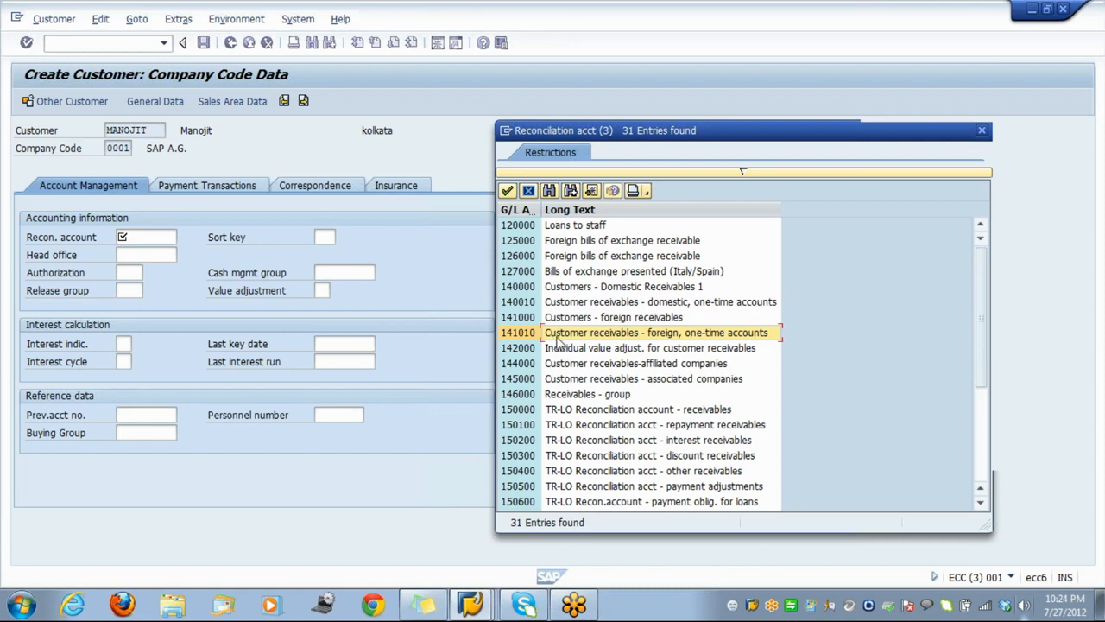
double_click(557, 336)
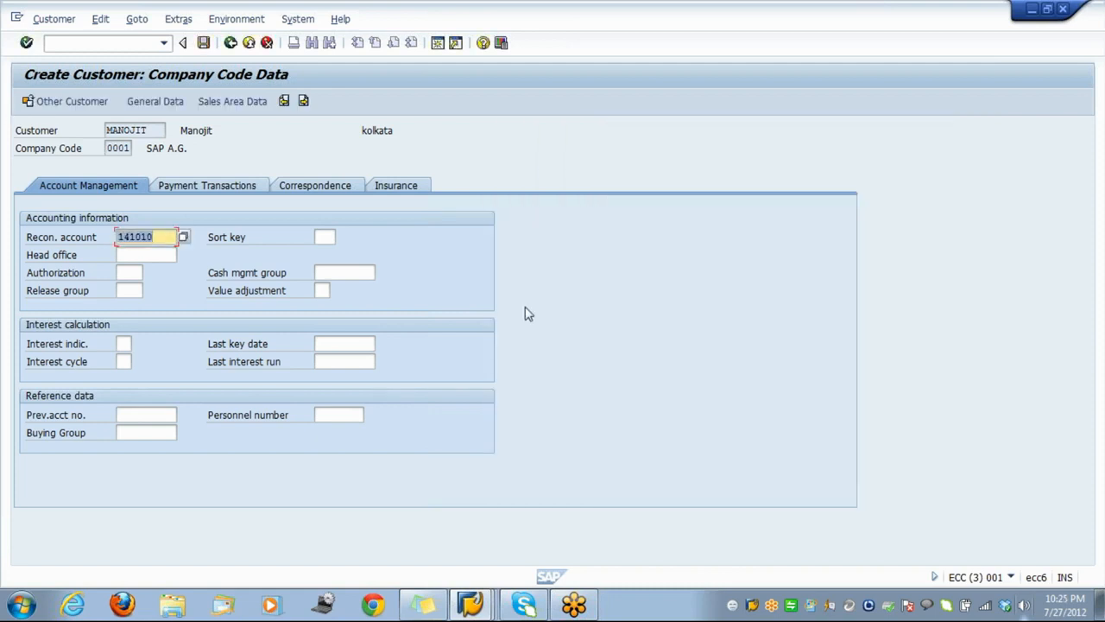
In the sales area data, set the sales district to 000001 Northern region and the price group to 01 Bulk buyer
click(244, 102)
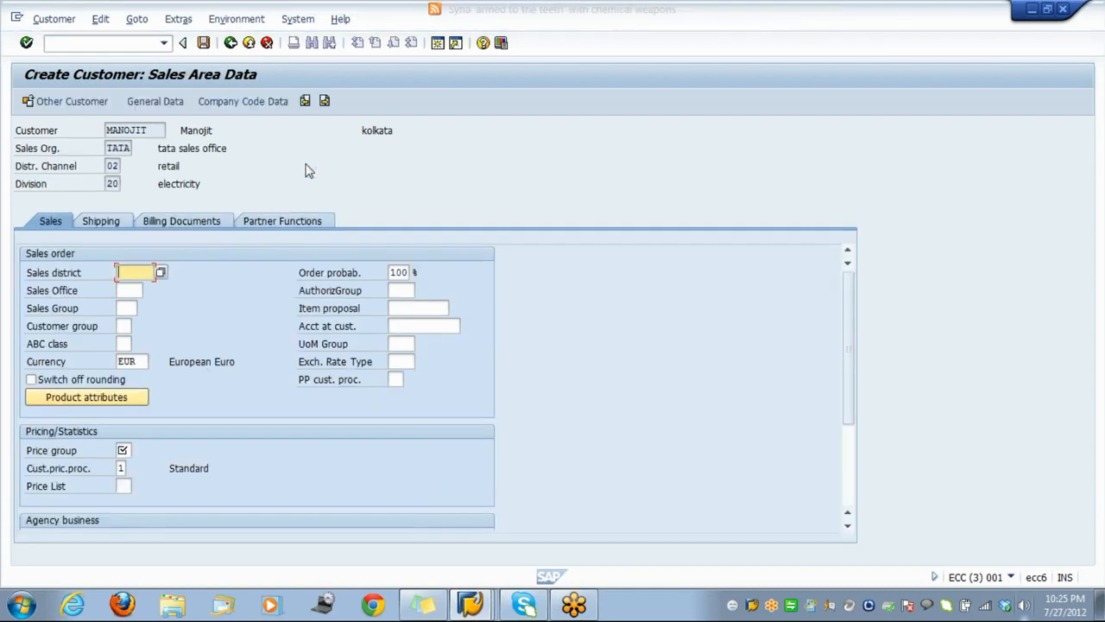
key(Return)
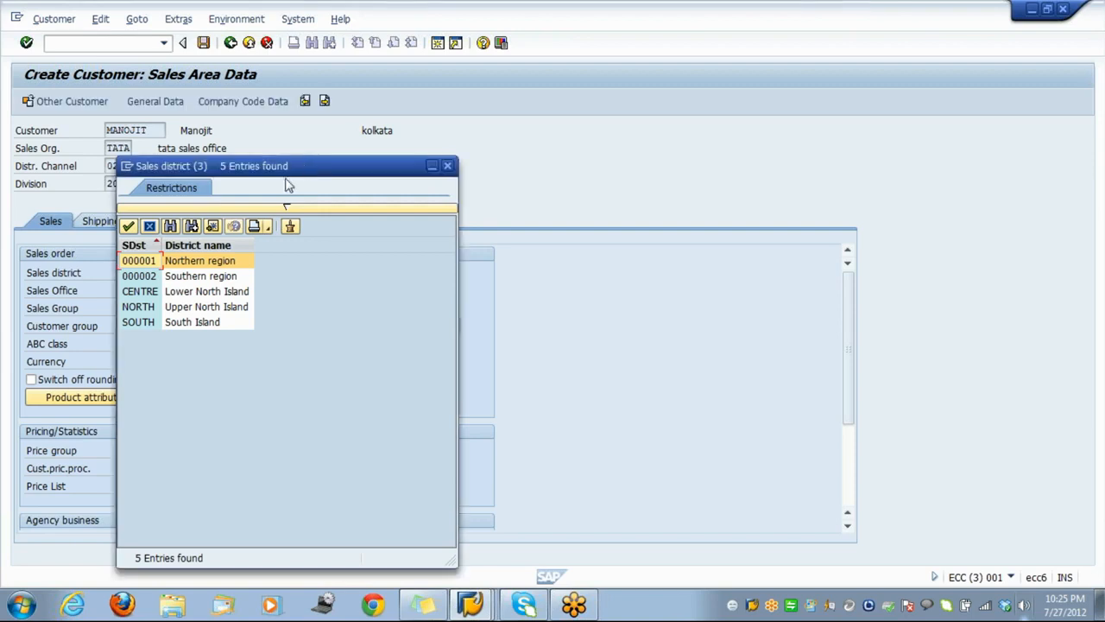
double_click(203, 266)
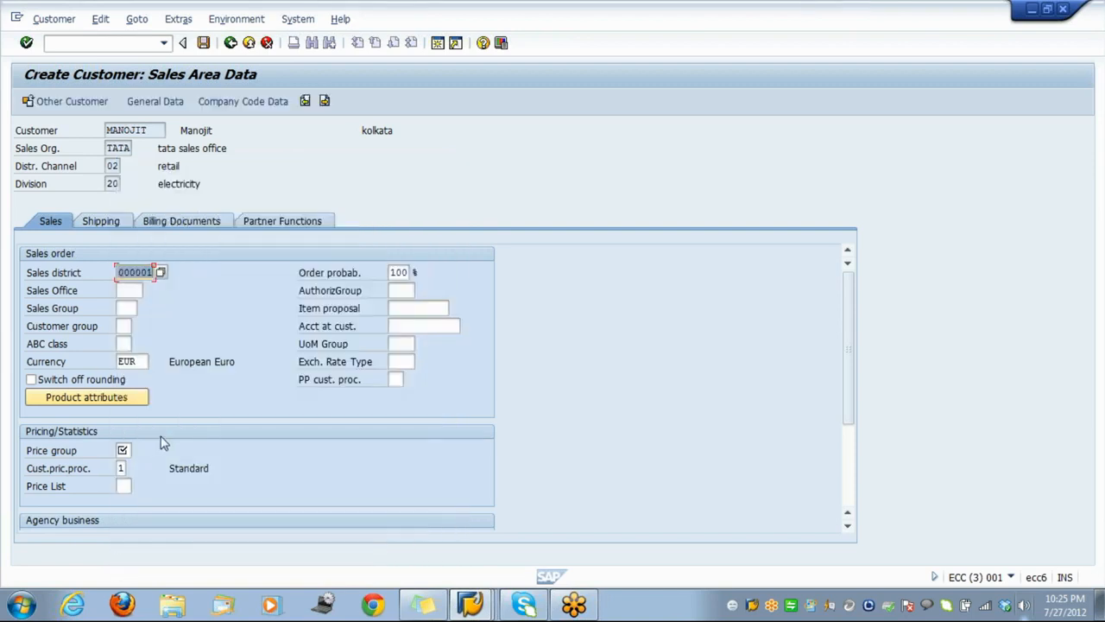
click(123, 450)
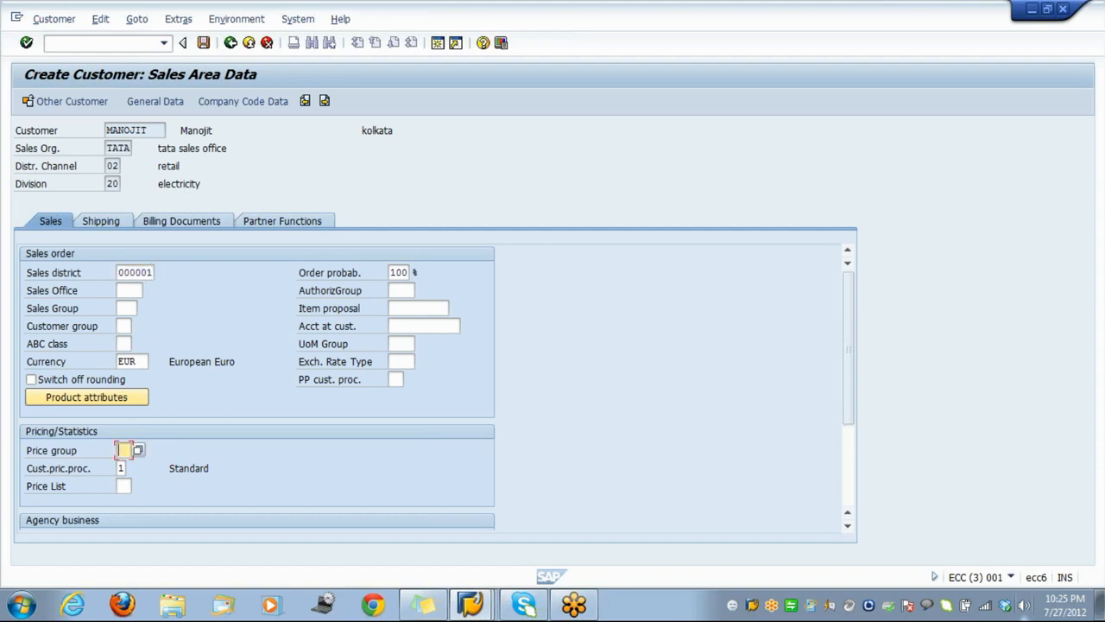
click(138, 450)
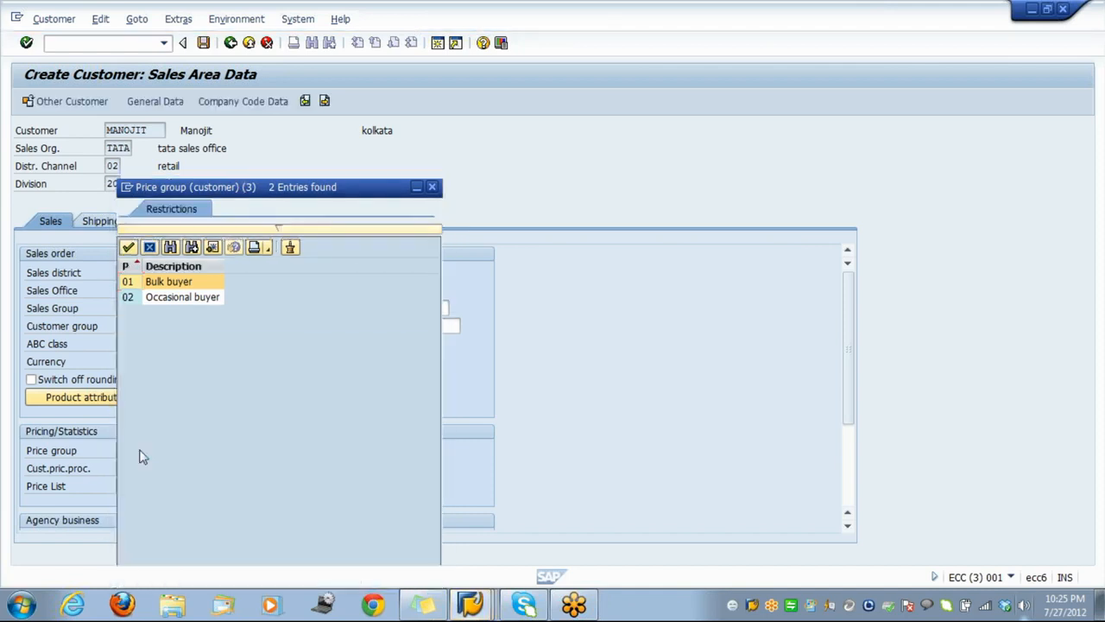
key(Return)
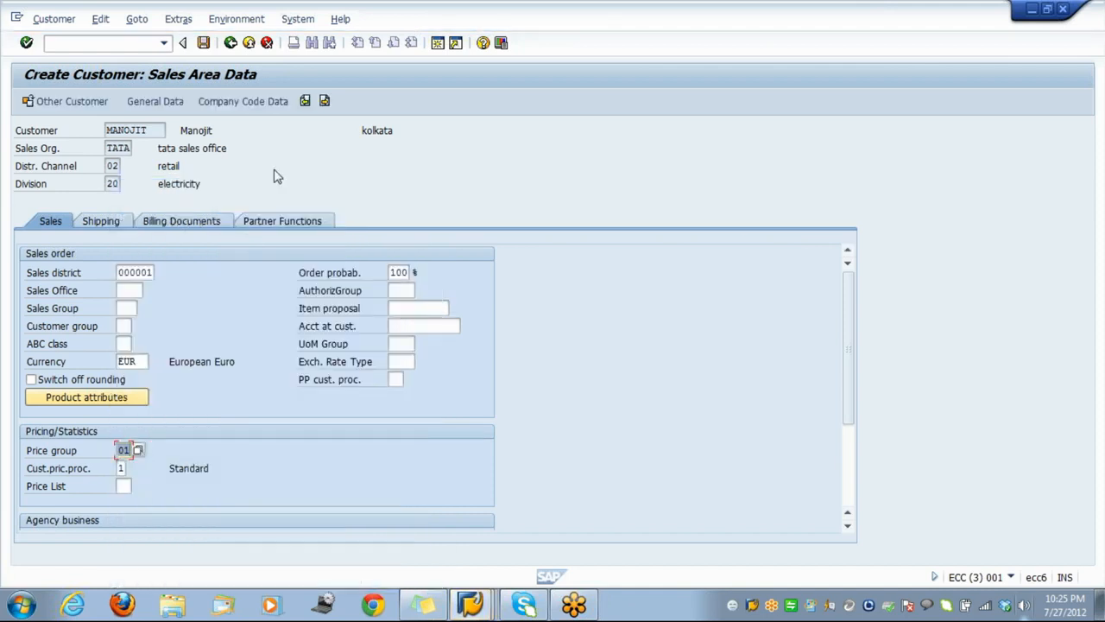
Complete the customer's tax classifications by setting 0 for Germany's MWST and for India's JTX1, JTX2 and JTX3
click(256, 226)
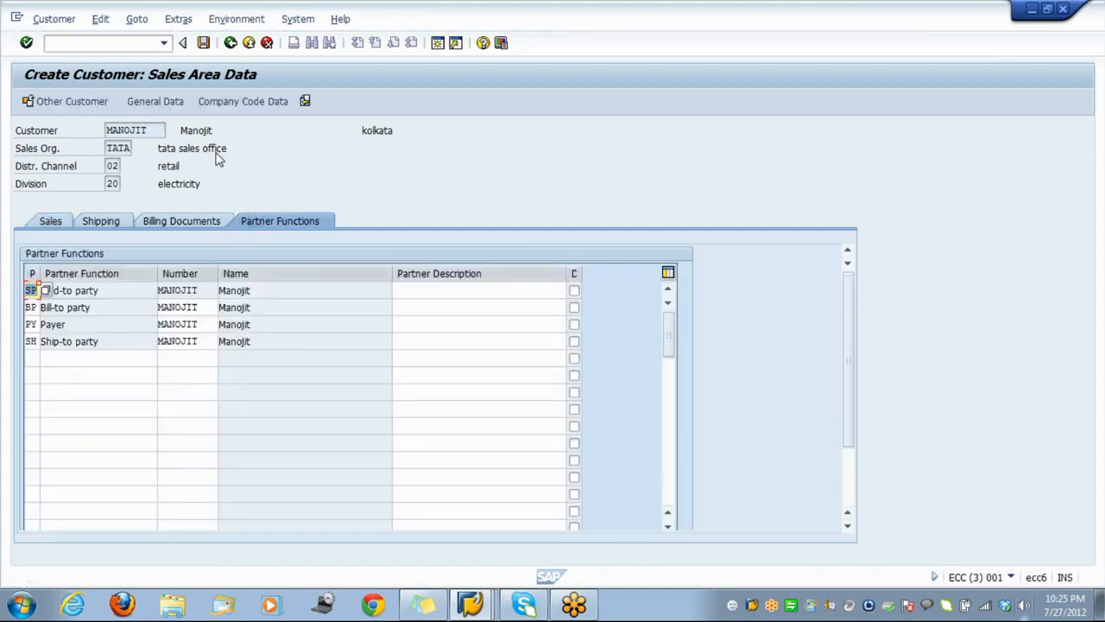
click(204, 45)
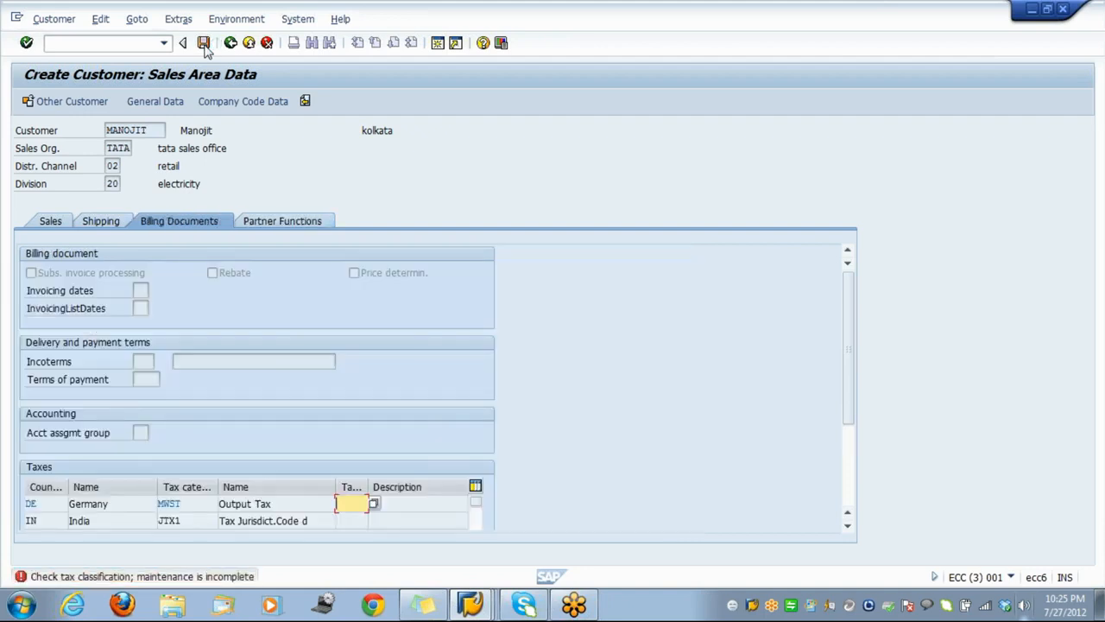
key(Return)
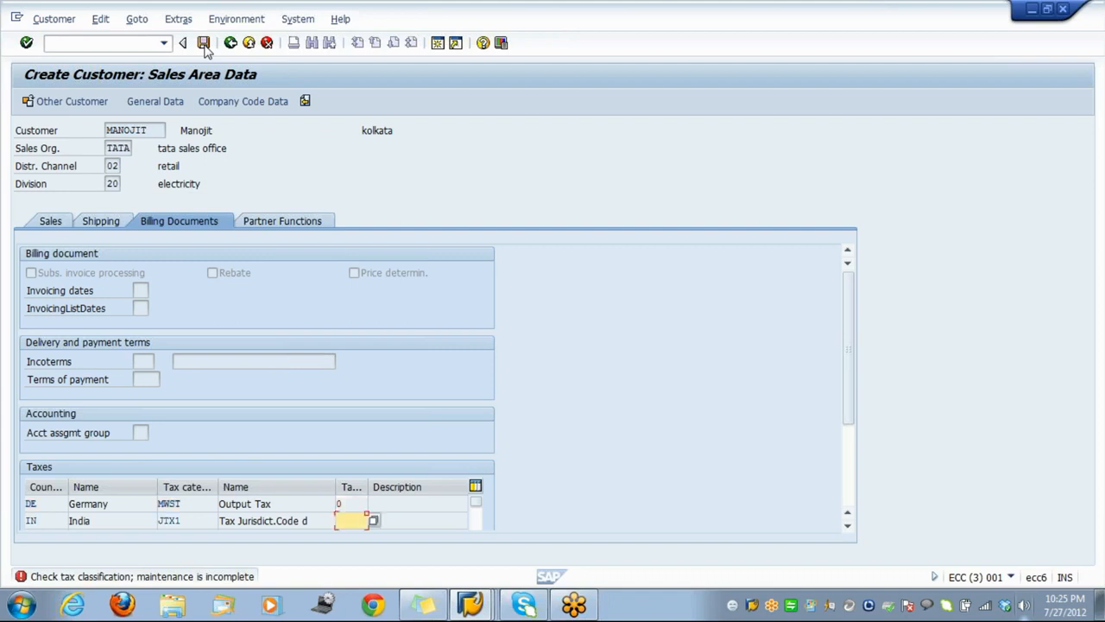
text(0)
key(Return)
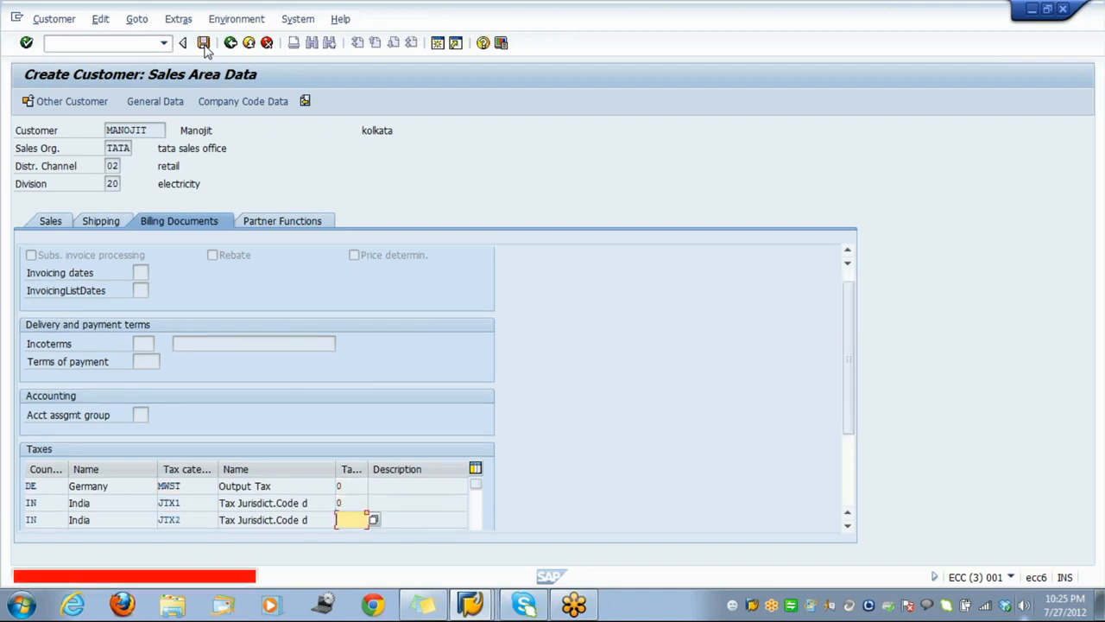
text(0)
key(Return)
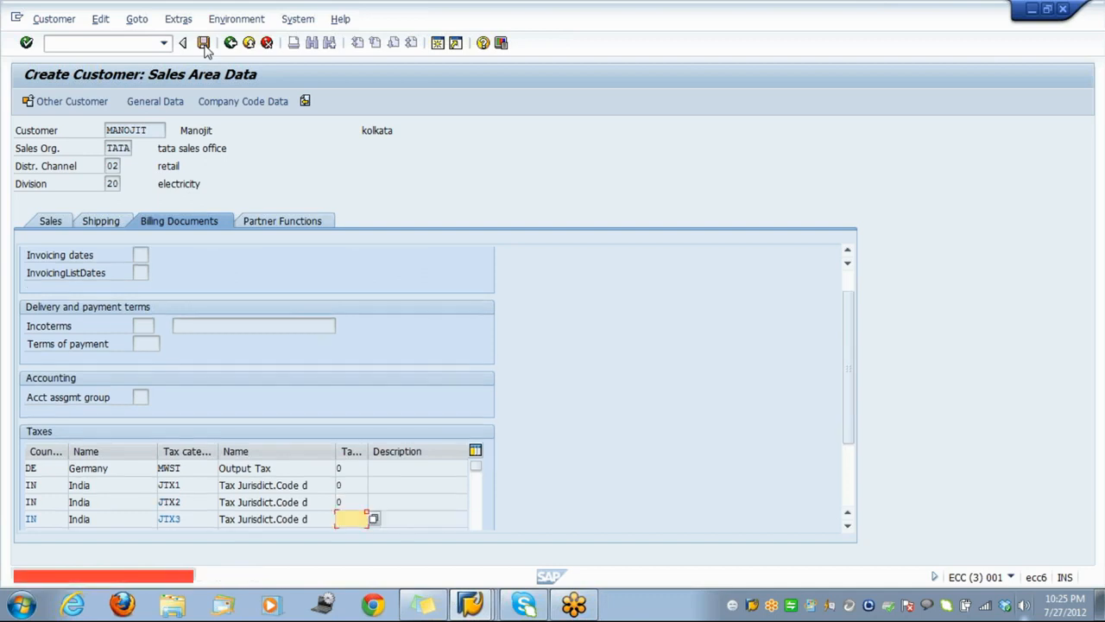
text(0)
key(Return)
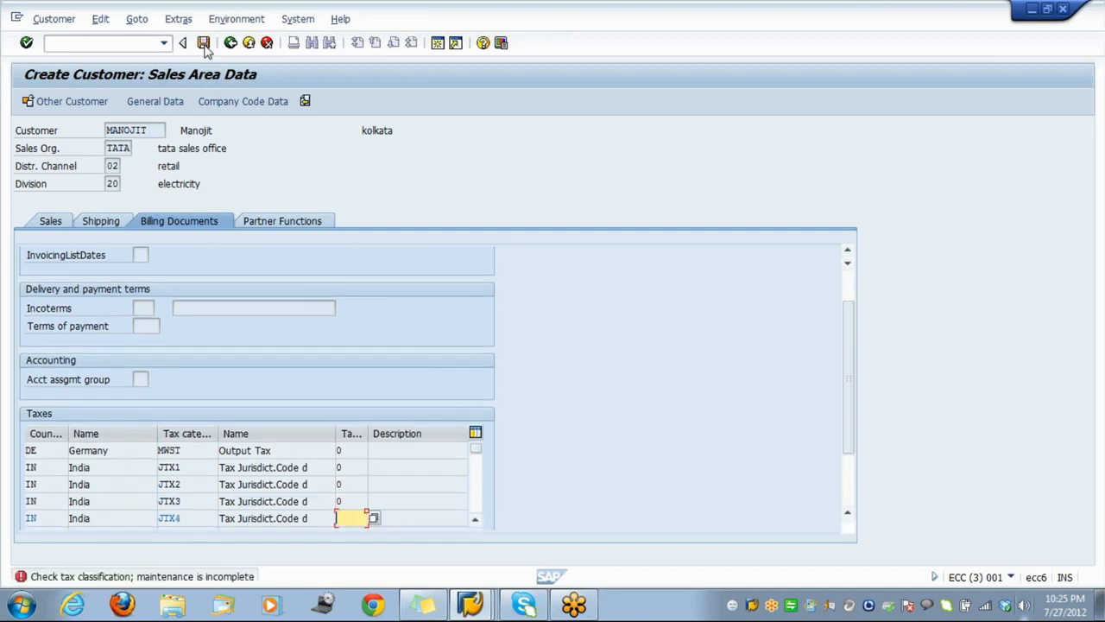
Save the new customer for sales area TATA 02 20 and leave customer creation
click(205, 45)
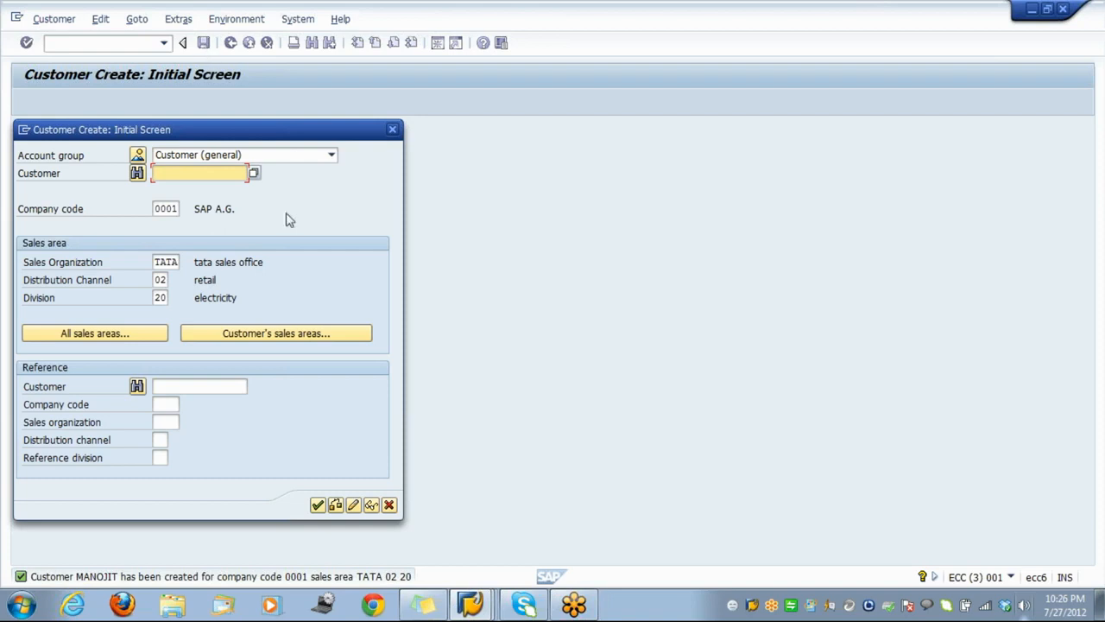
click(389, 505)
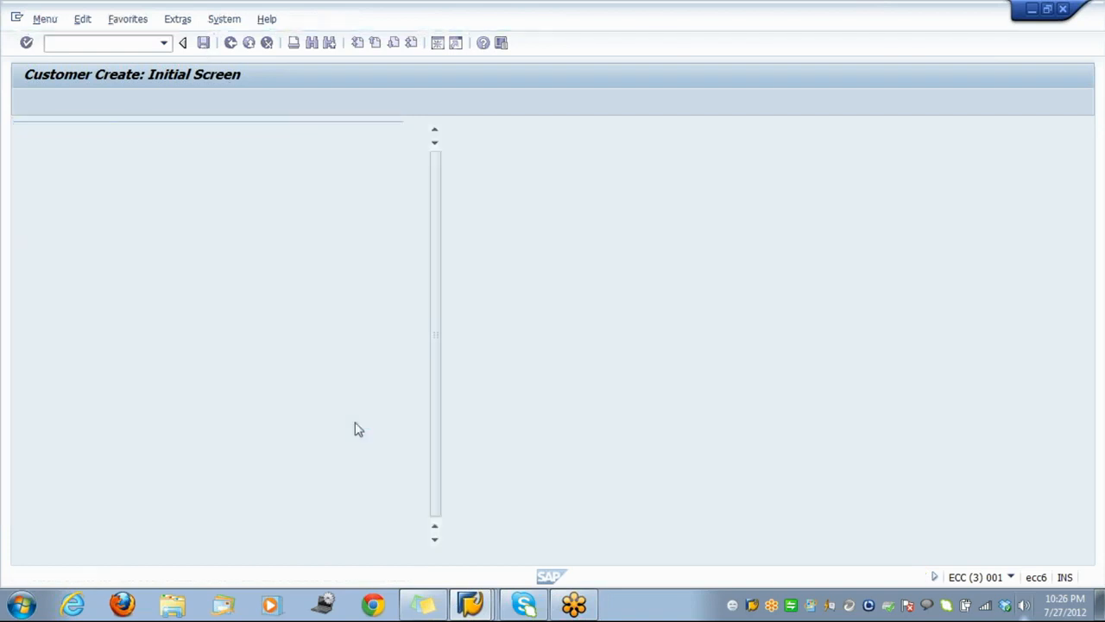
key(alt+m)
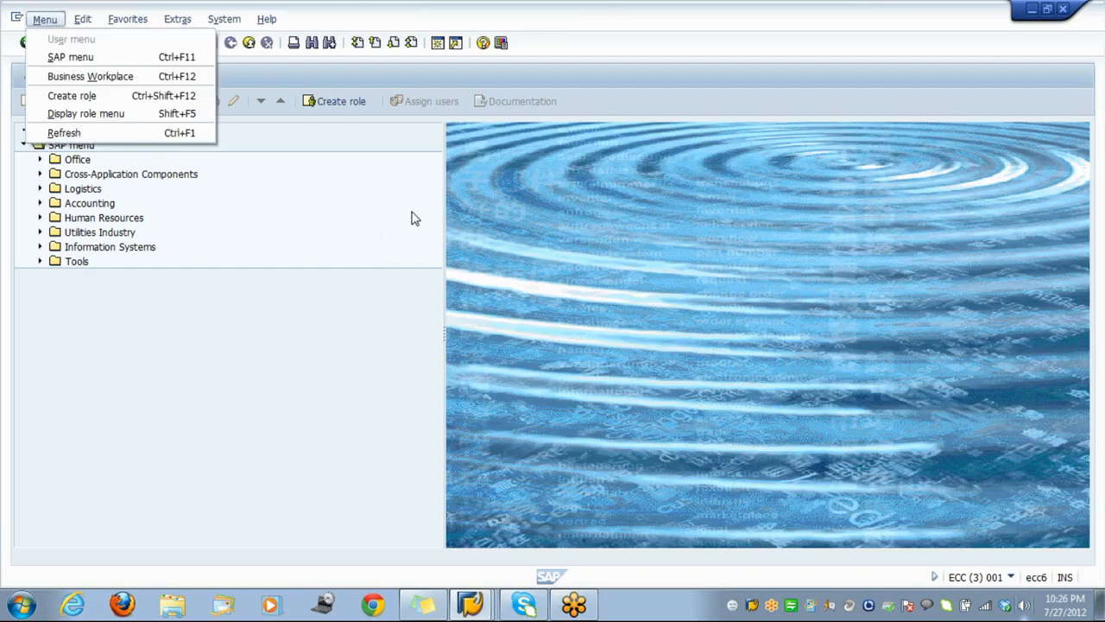
click(480, 442)
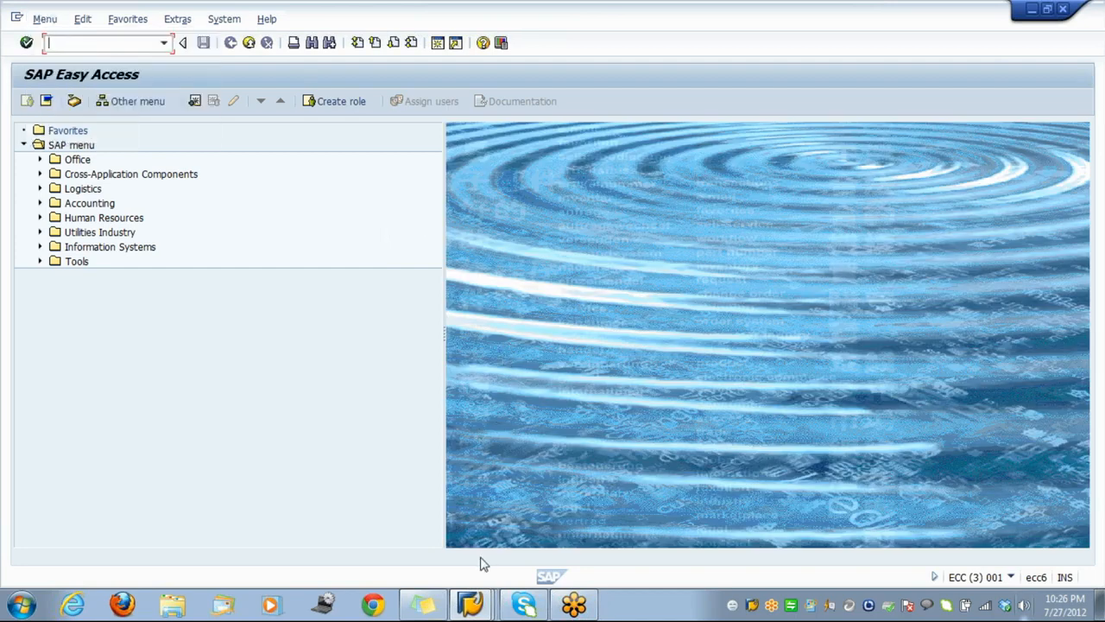
Switch to the SAP session that shows the Display IMG structure
click(471, 604)
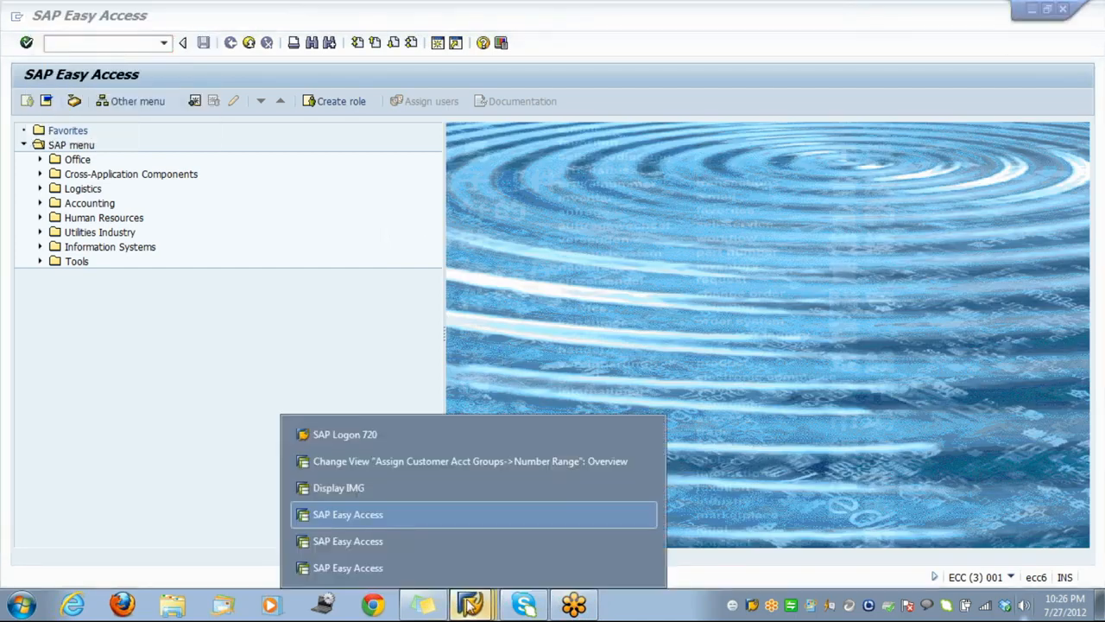
click(422, 465)
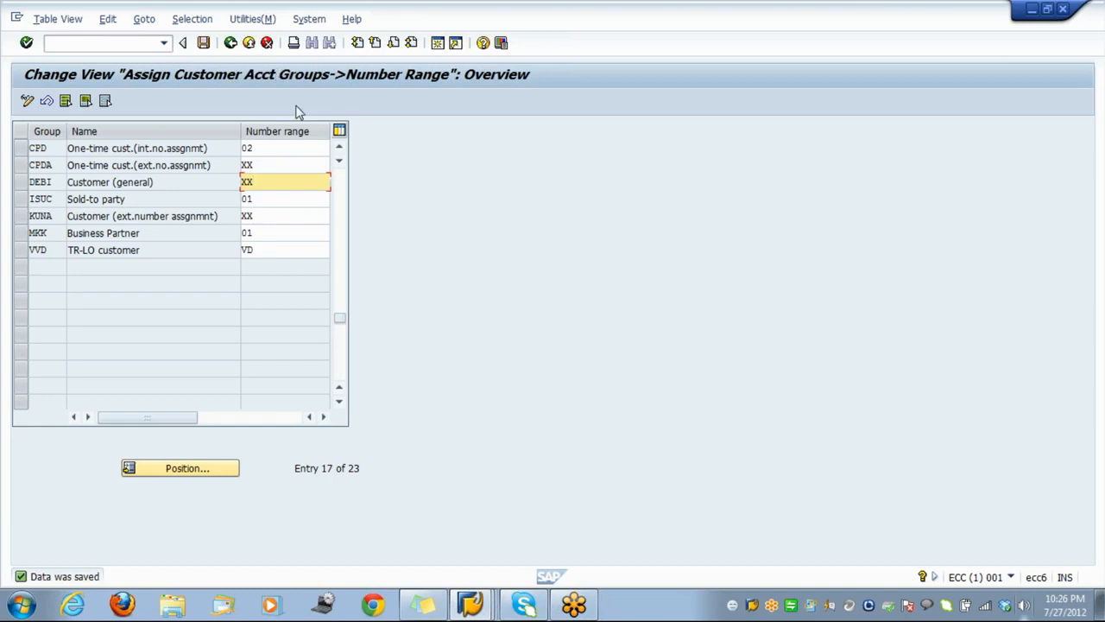
click(470, 602)
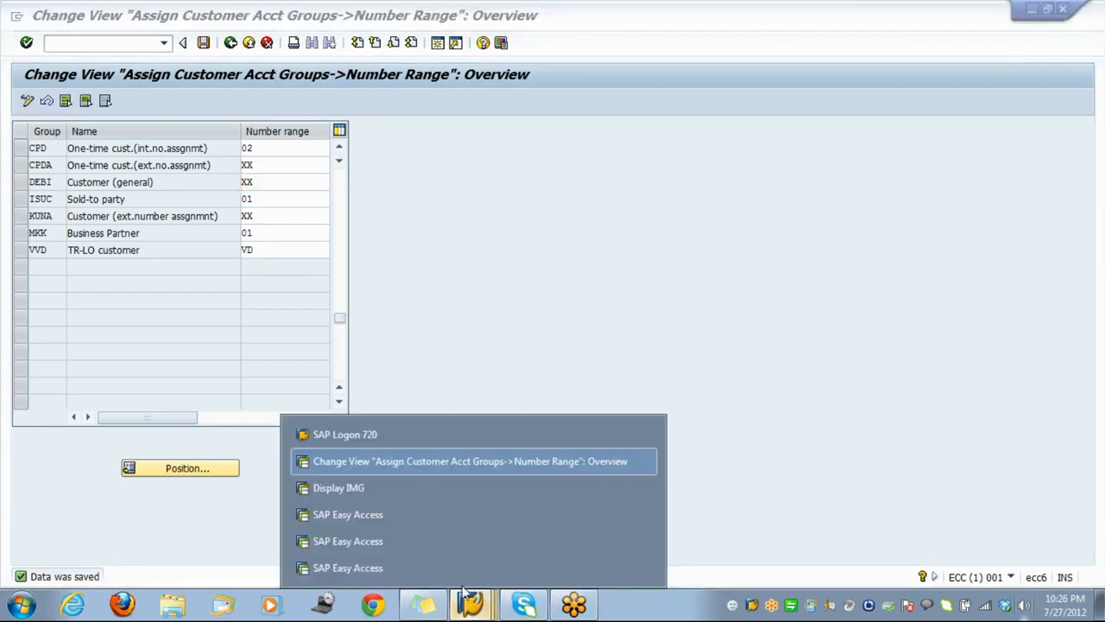
click(425, 491)
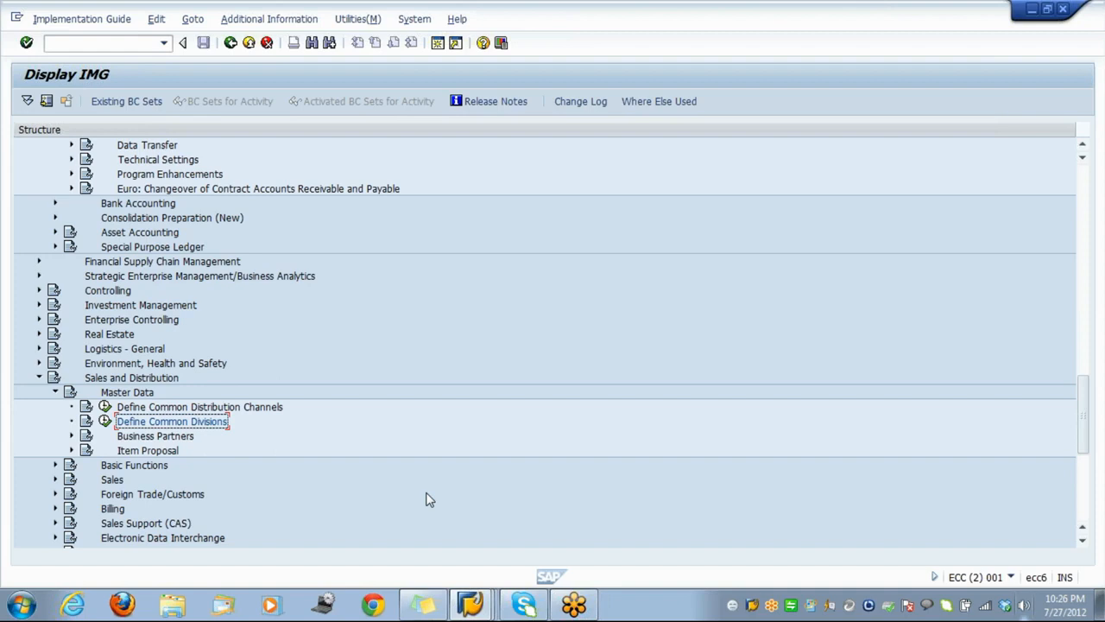
Find SAP Utilities near the end of the implementation guide structure and expand it
key(Down)
key(Down)
key(Down)
key(Down)
key(Down)
key(Down)
key(Down)
key(Down)
key(Down)
key(Down)
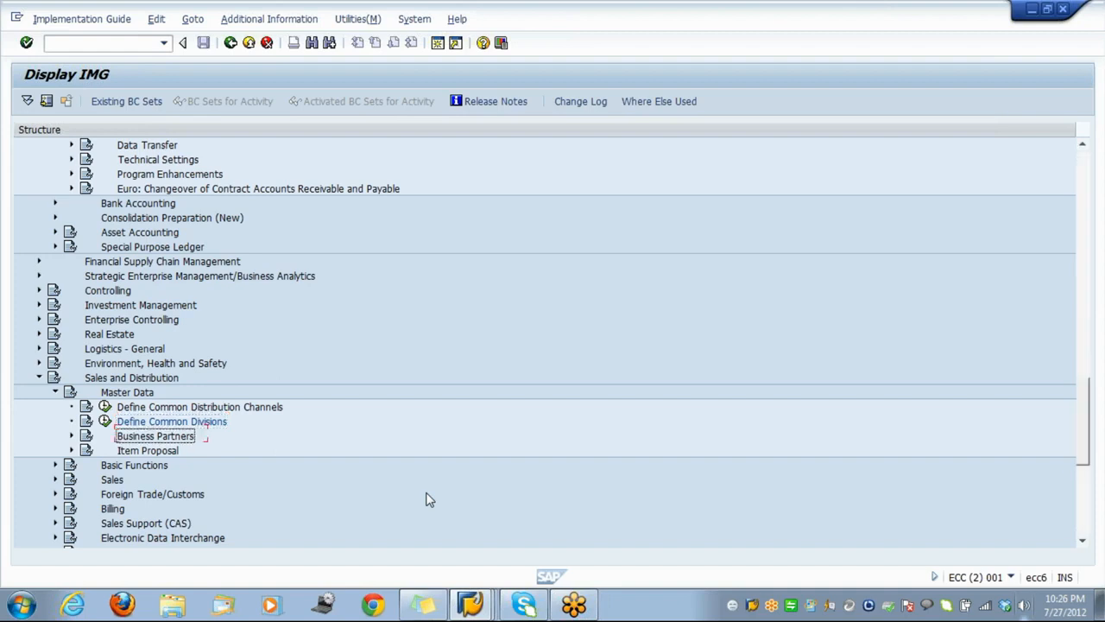
key(Down)
key(Down)
key(Down)
key(Down)
key(Down)
key(Down)
key(Down)
key(Down)
key(Down)
key(Down)
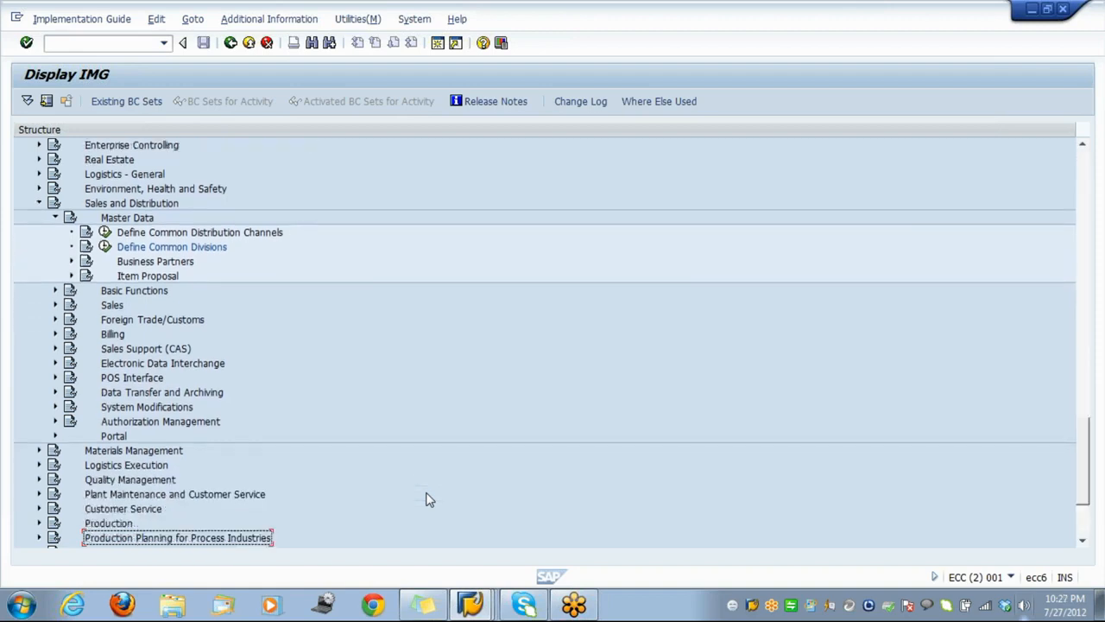
key(Down)
key(Down)
key(Down)
key(Down)
key(Down)
key(Down)
key(Down)
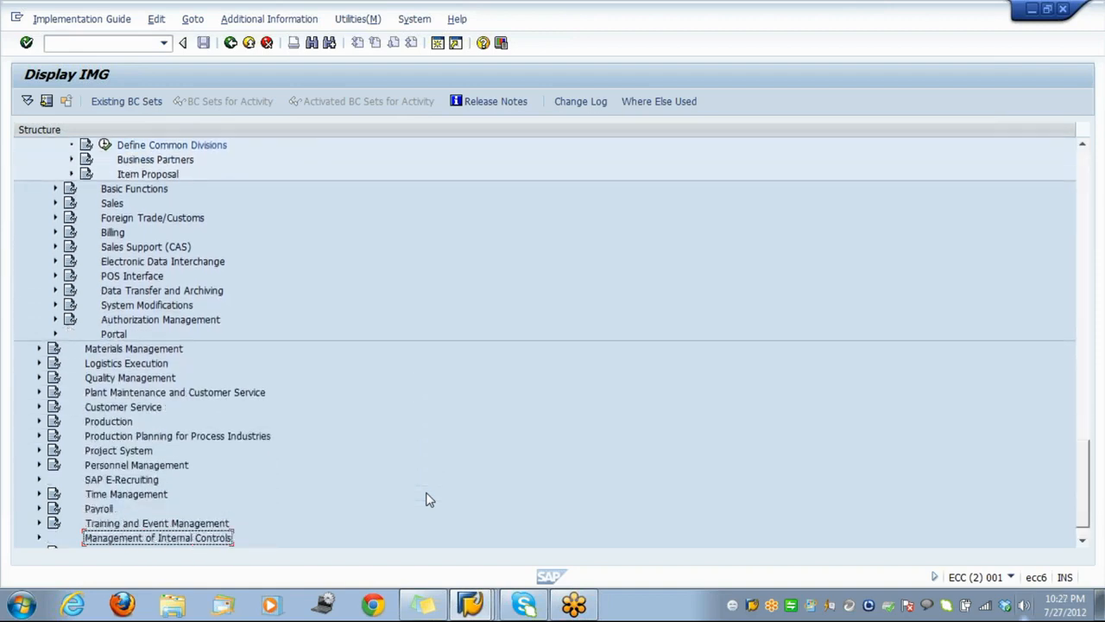
key(Down)
key(Down)
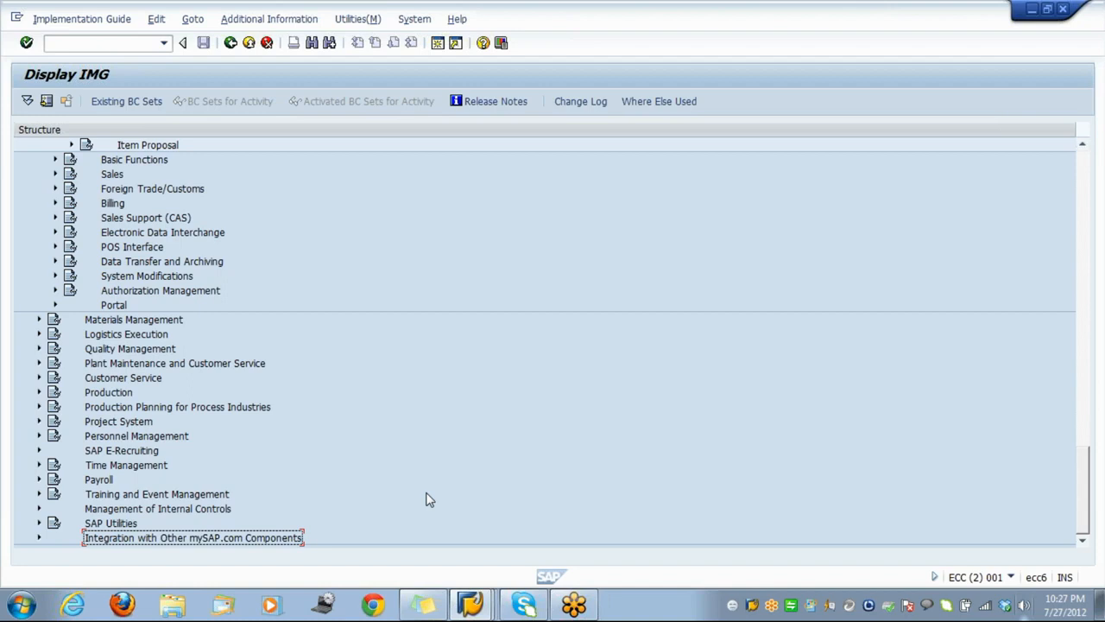
key(Up)
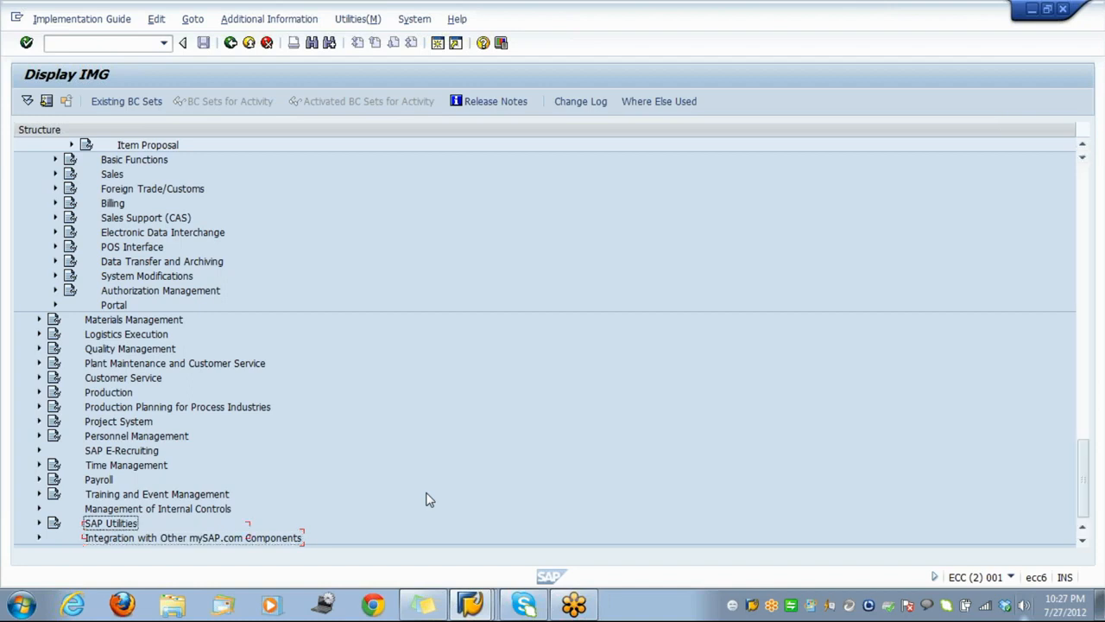
key(Right)
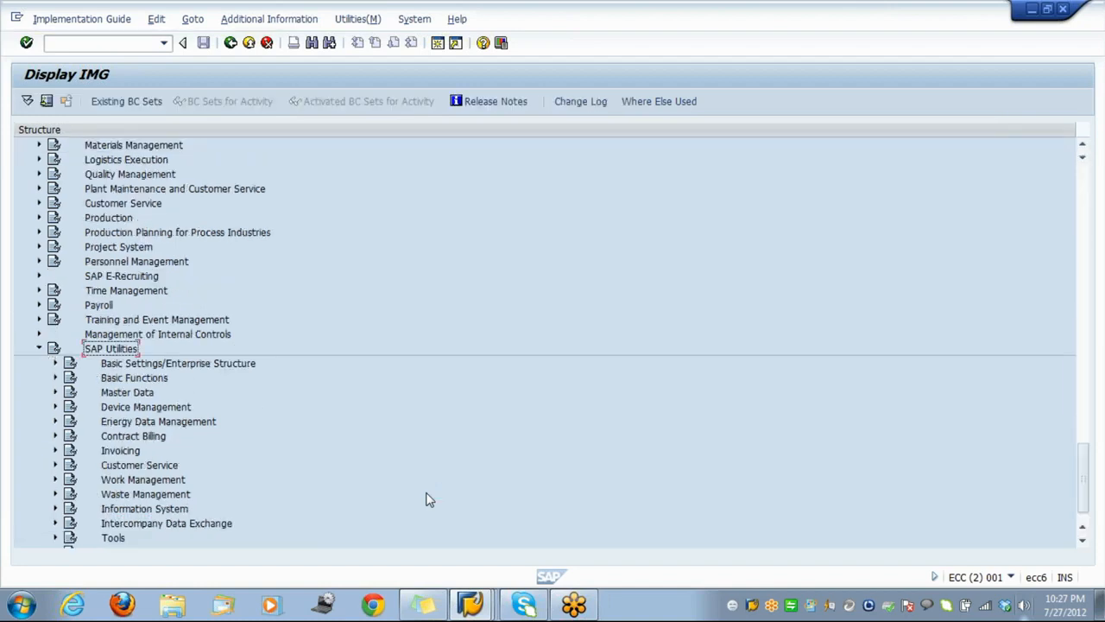
Under SAP Utilities Master Data, Business Partner, Settings for Creating Standard Customers, open Maintain Parameters for Creating Reference Customer in Standard System
key(Down)
key(Down)
key(Down)
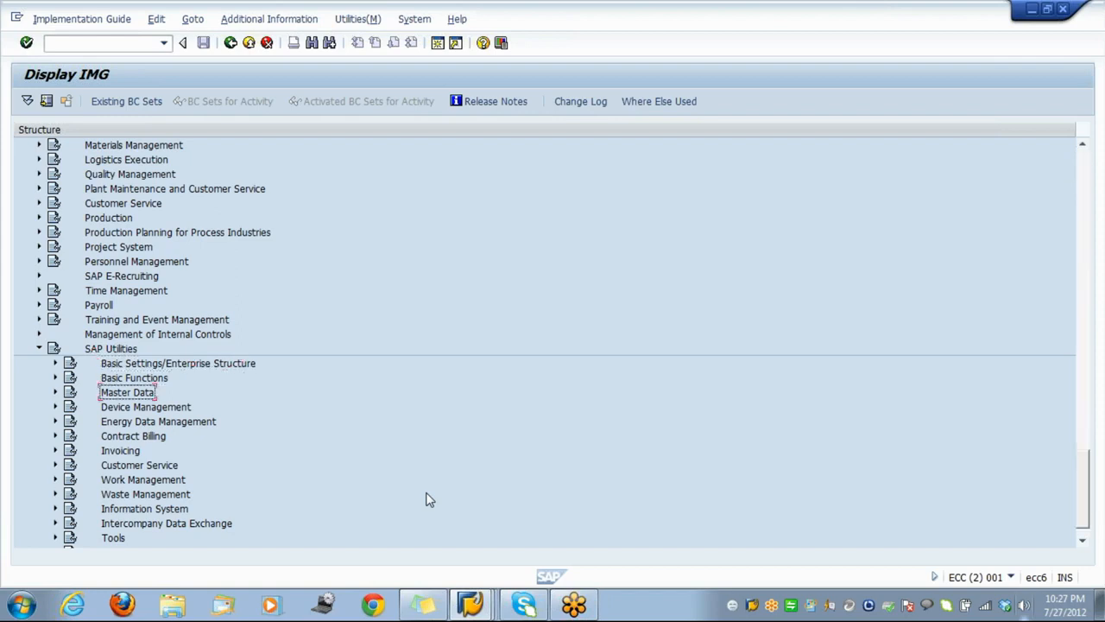
key(Right)
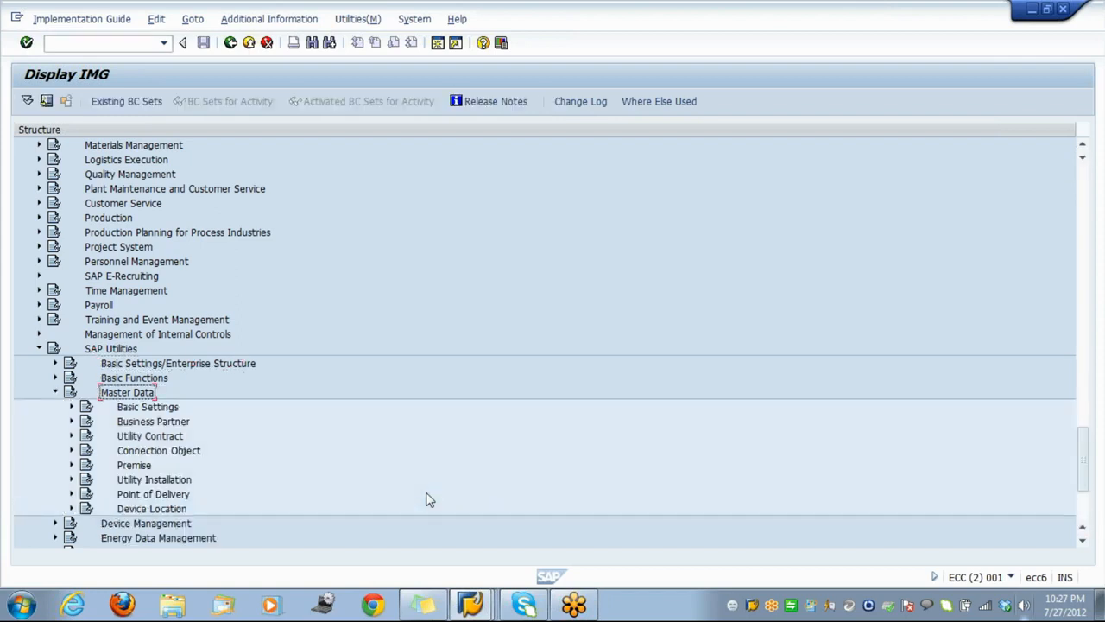
key(Down)
key(Down)
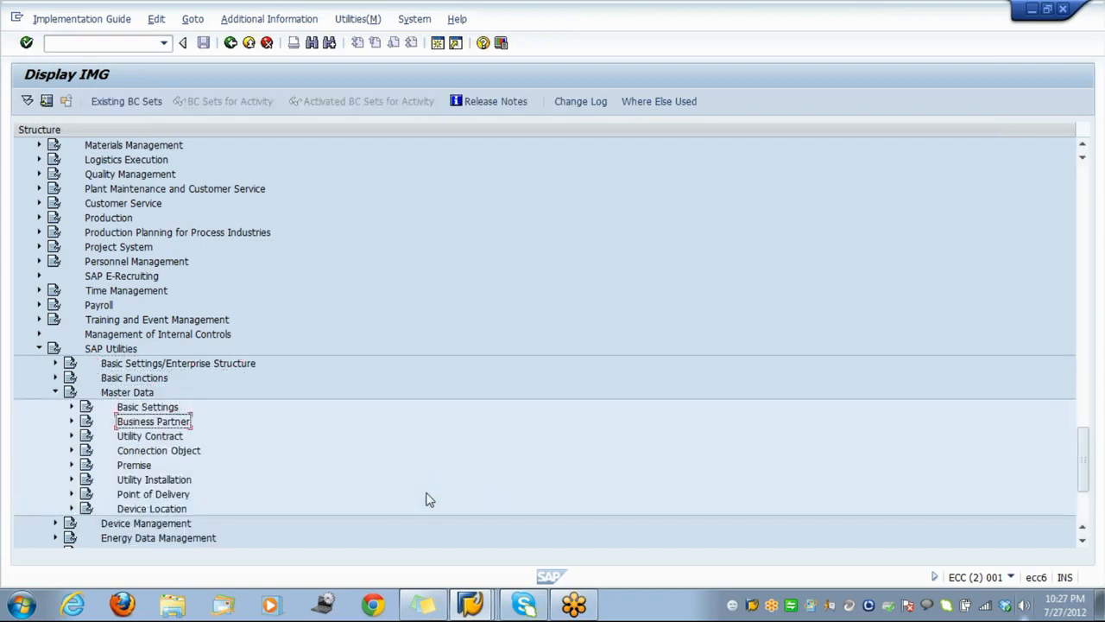
key(Right)
key(Down)
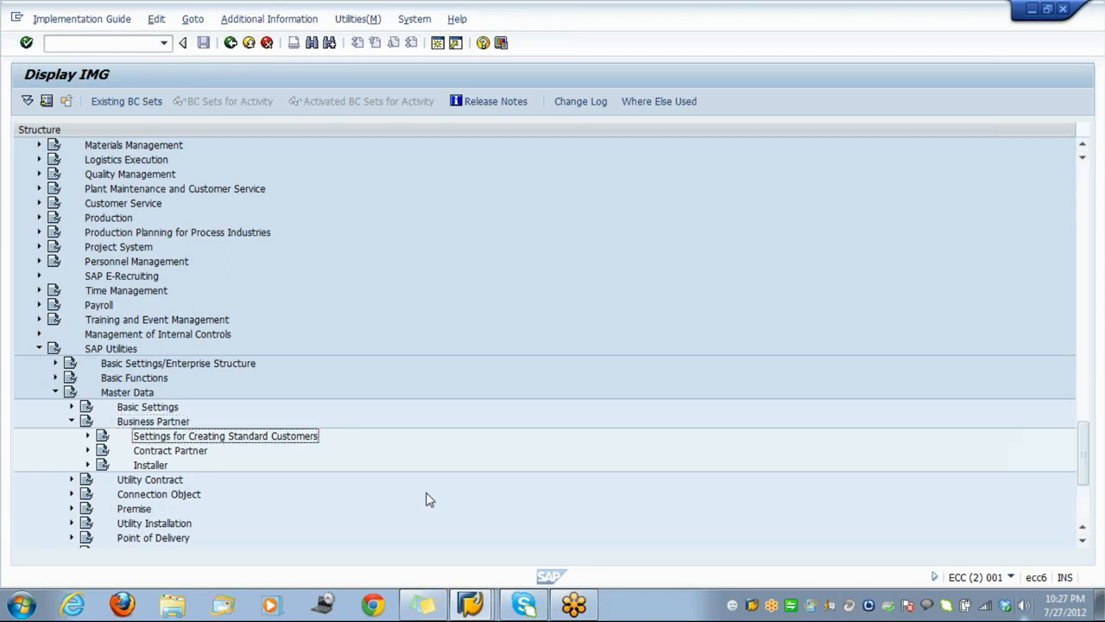
key(Right)
key(Down)
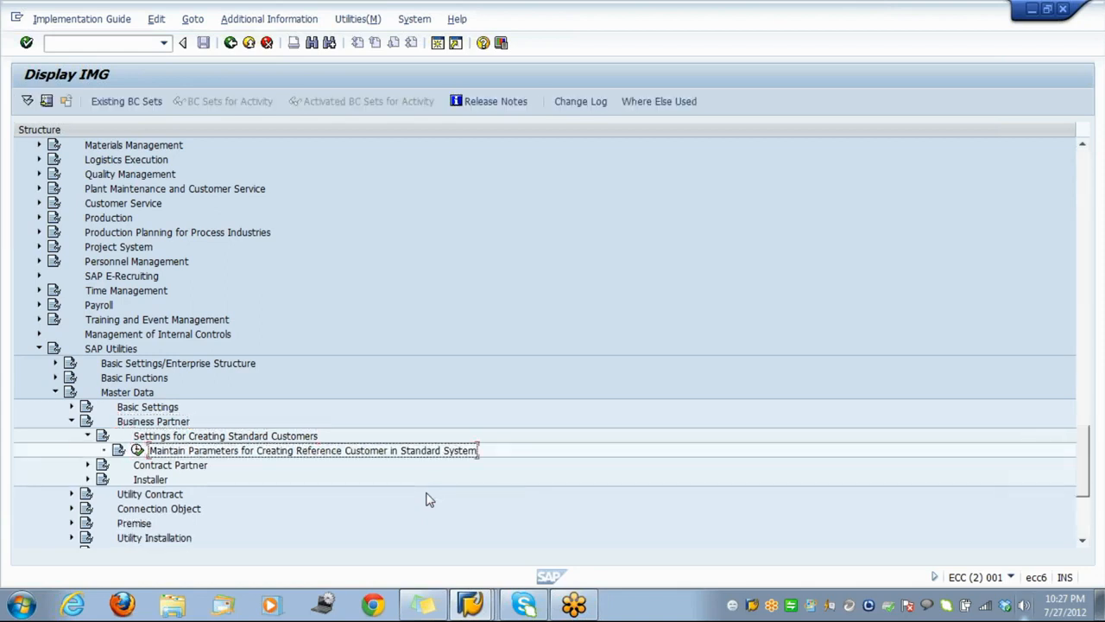
key(Return)
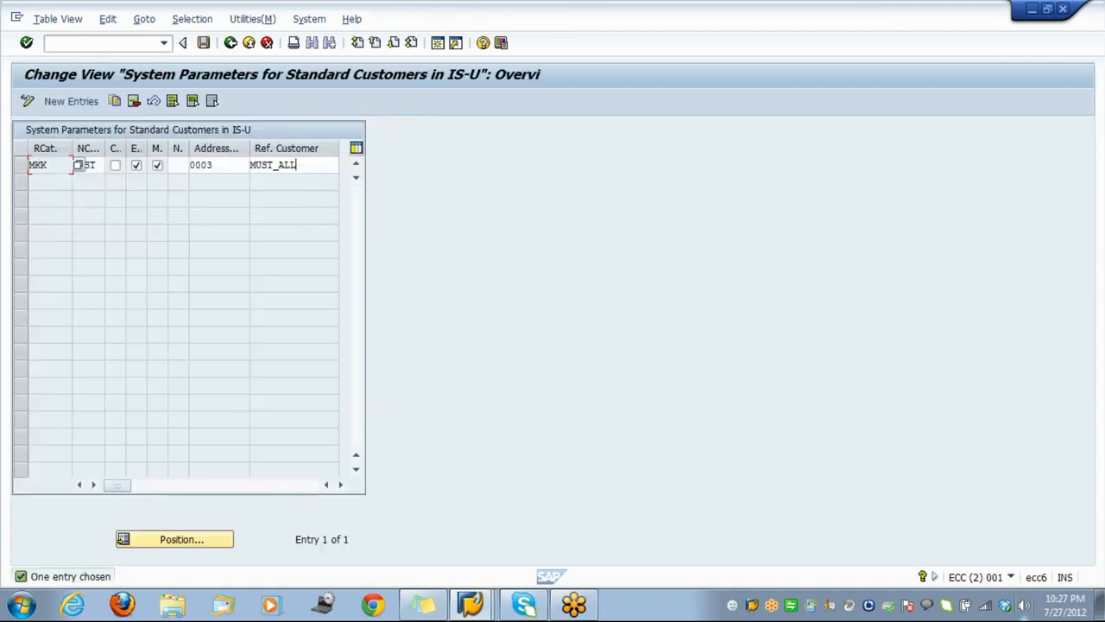
Replace the reference customer in the MKK entry with the newly created customer's identifier
double_click(296, 164)
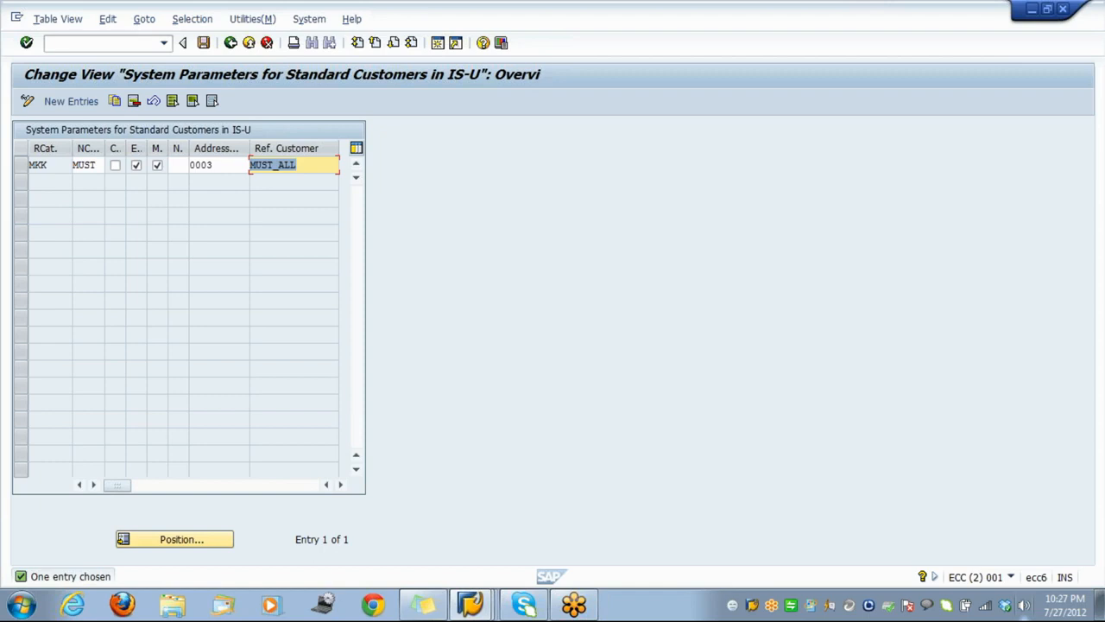
text(mano jit)
key(Return)
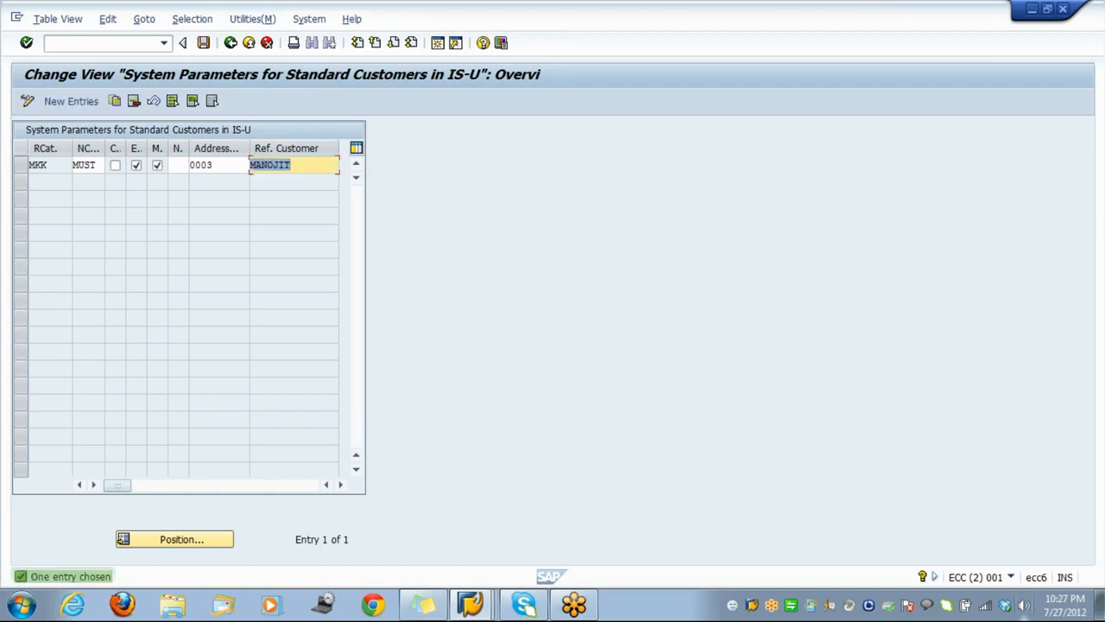
key(F10)
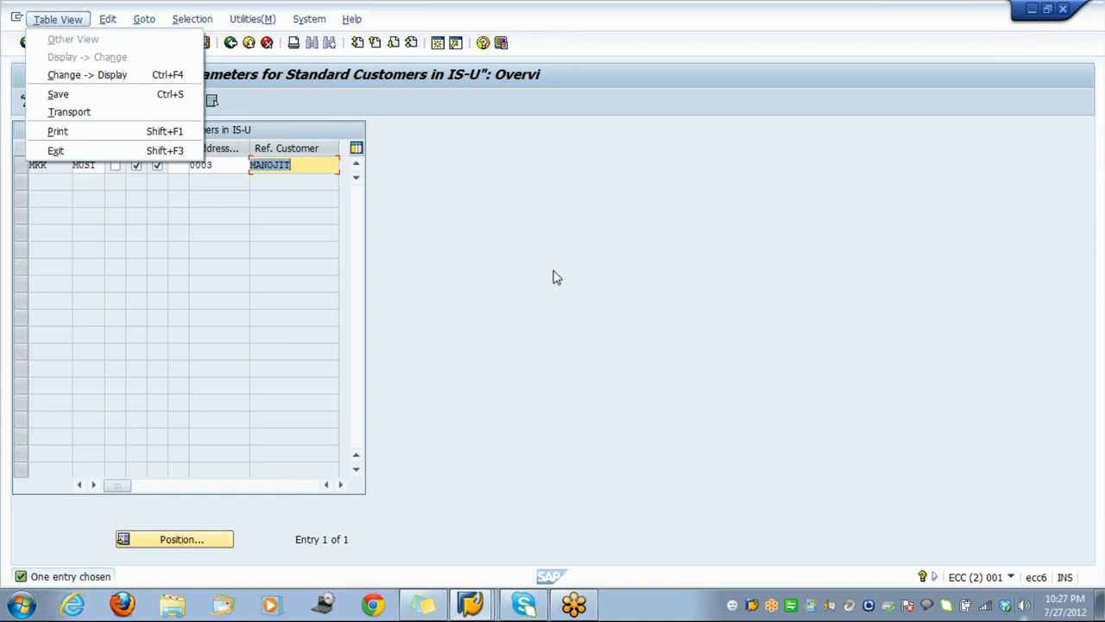
click(554, 272)
Check the new customer's identifier and sales area in transaction XD03 in another session, and return to the standard customer parameters
click(470, 602)
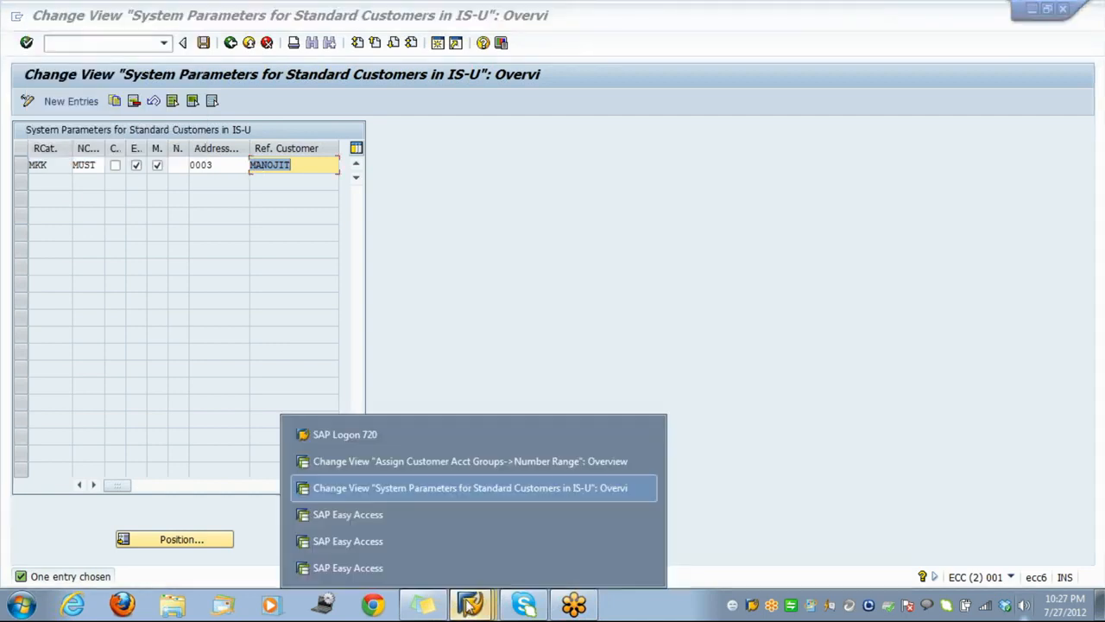
click(413, 513)
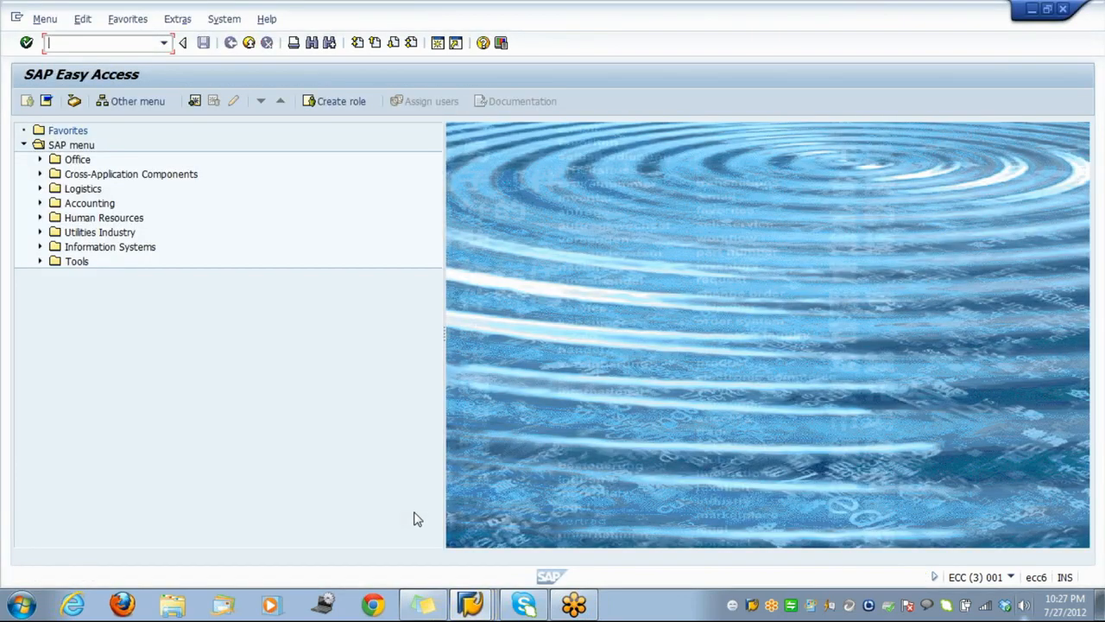
text(xd03)
key(Return)
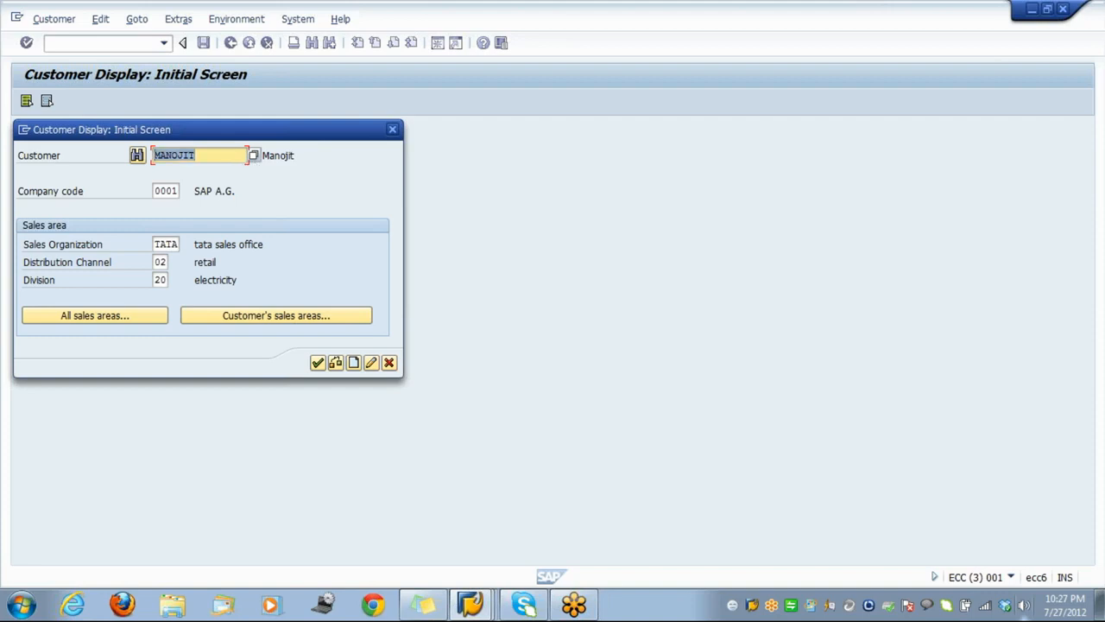
click(152, 155)
click(486, 593)
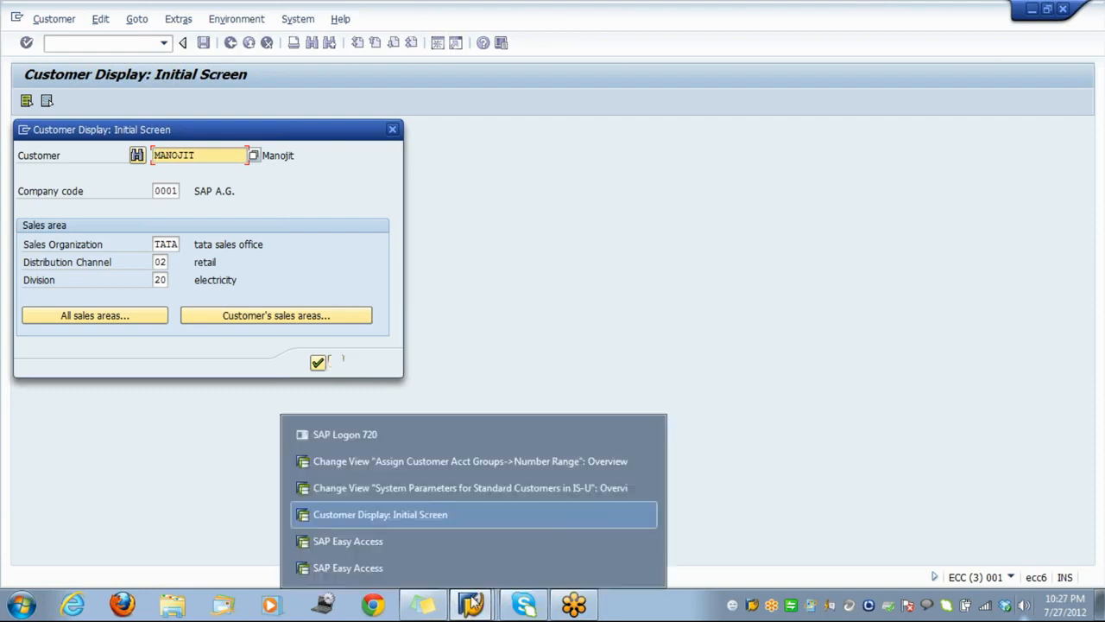
click(435, 488)
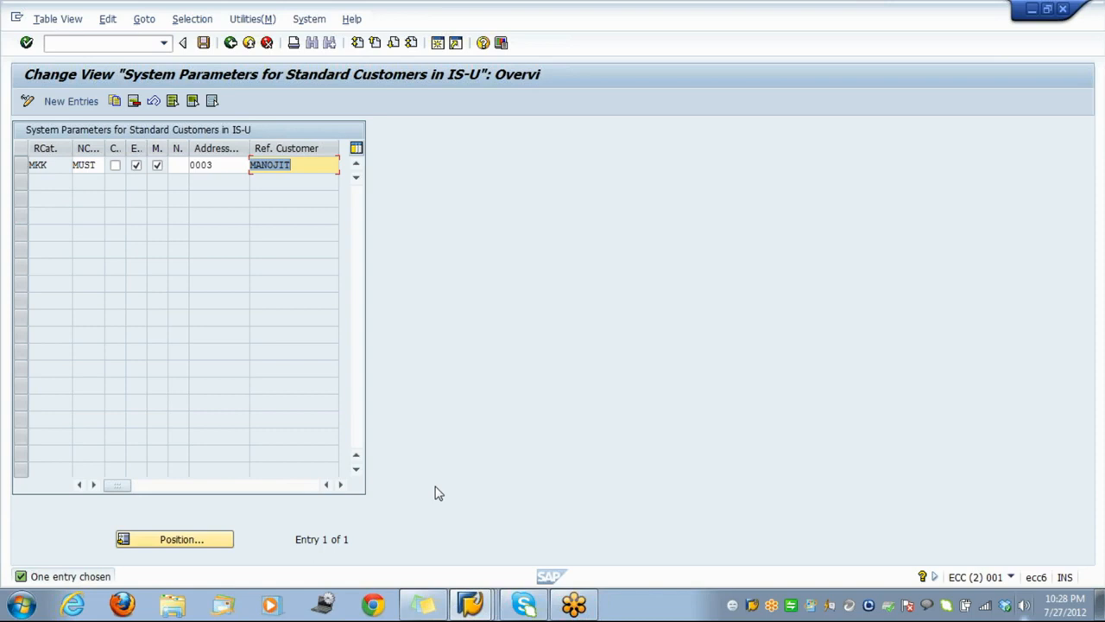
click(436, 487)
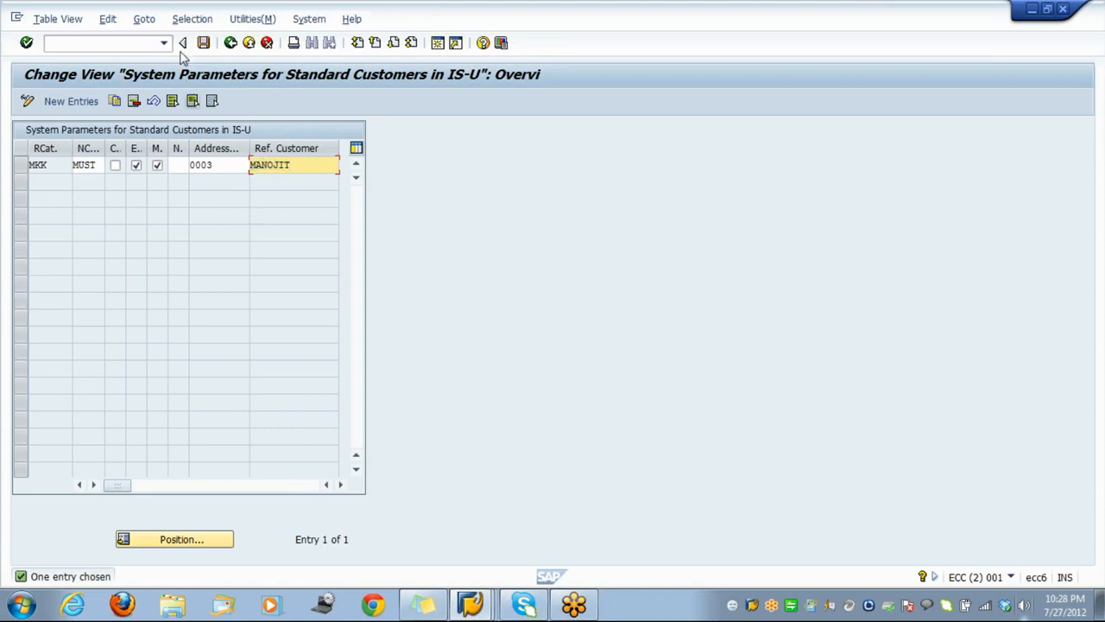
Save the standard customer parameters in customizing request ECCK900021 (operand group)
click(204, 43)
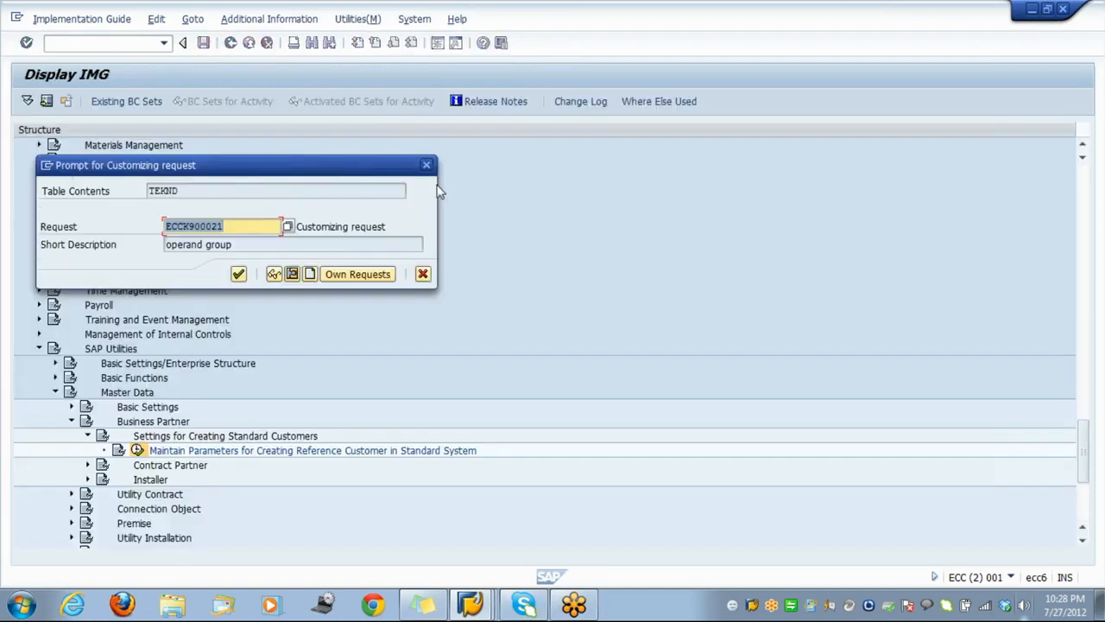
click(239, 273)
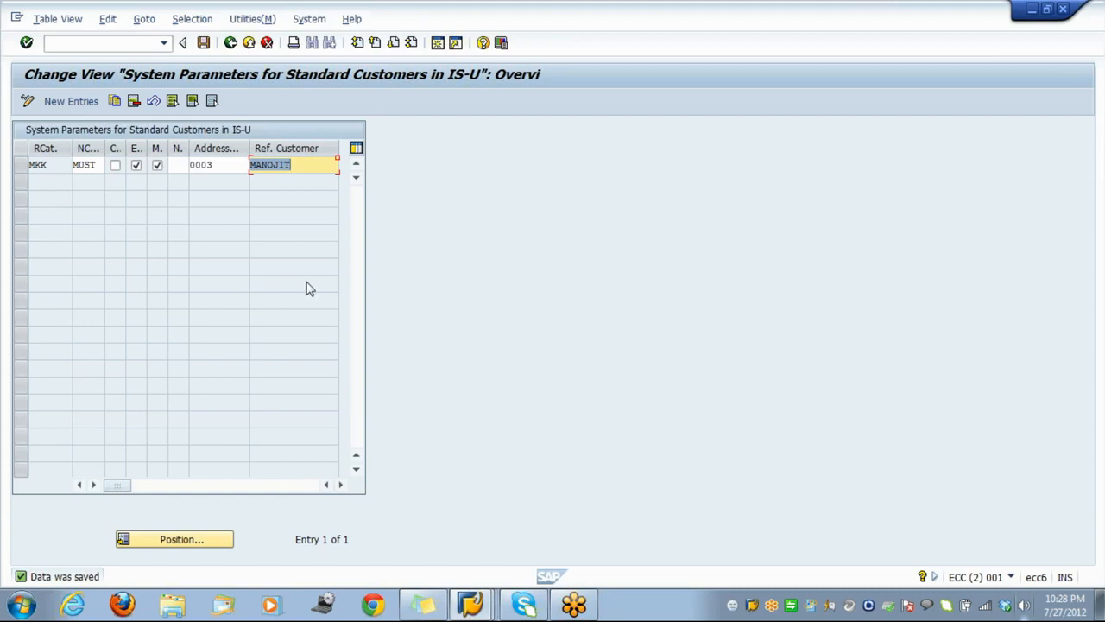
In the session assigning number ranges to customer account groups, set DEBI Customer (general) to number range 01 and save
click(483, 608)
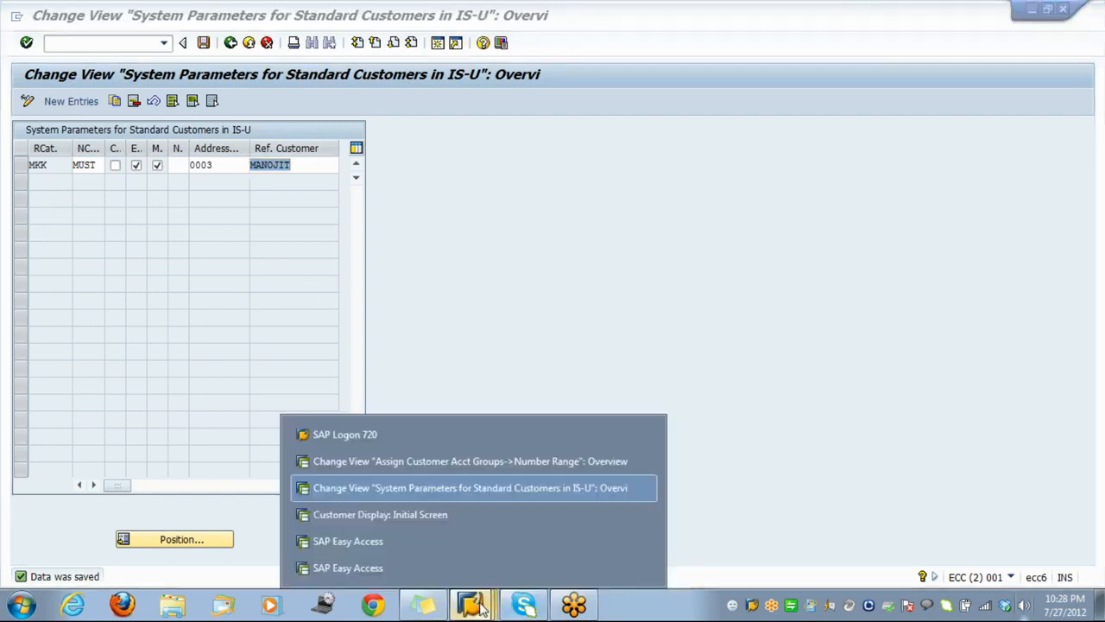
click(463, 470)
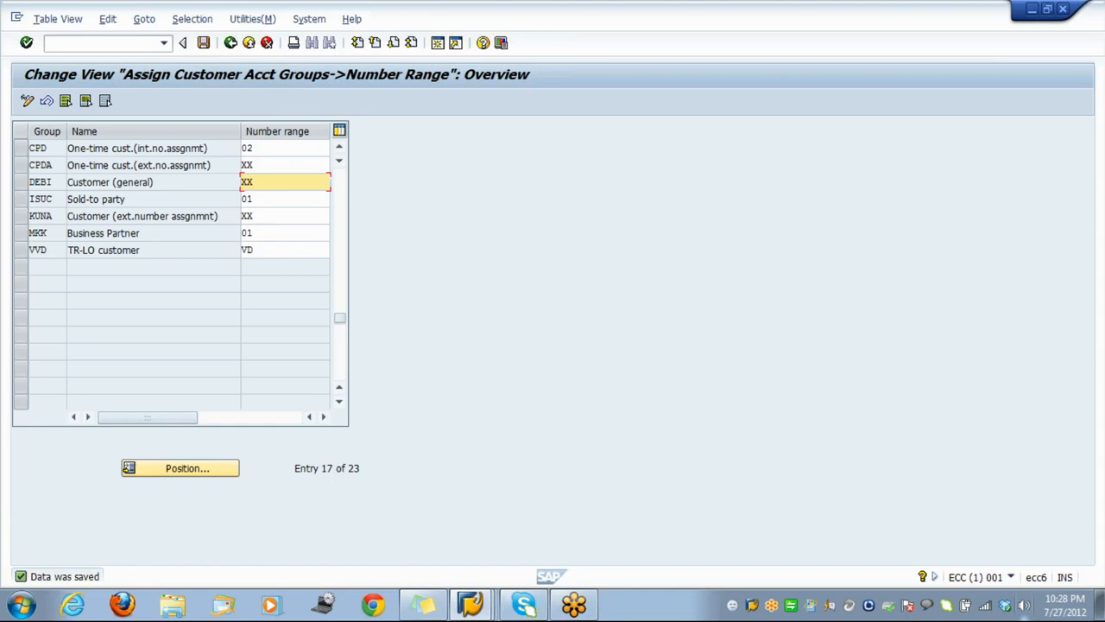
key(BackSpace)
key(BackSpace)
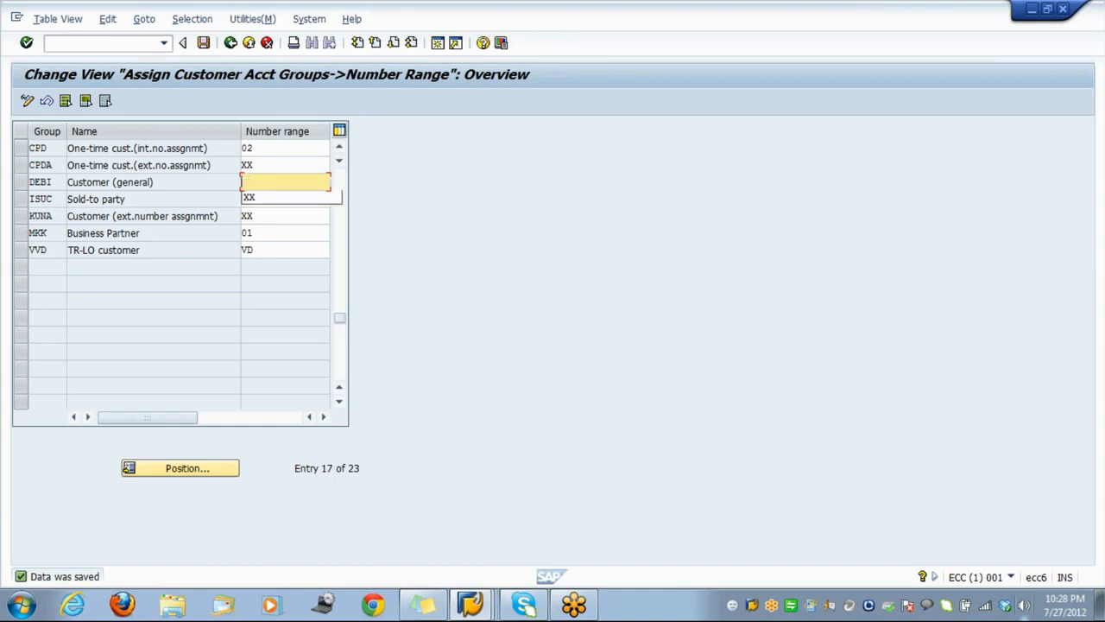
text(01)
key(Return)
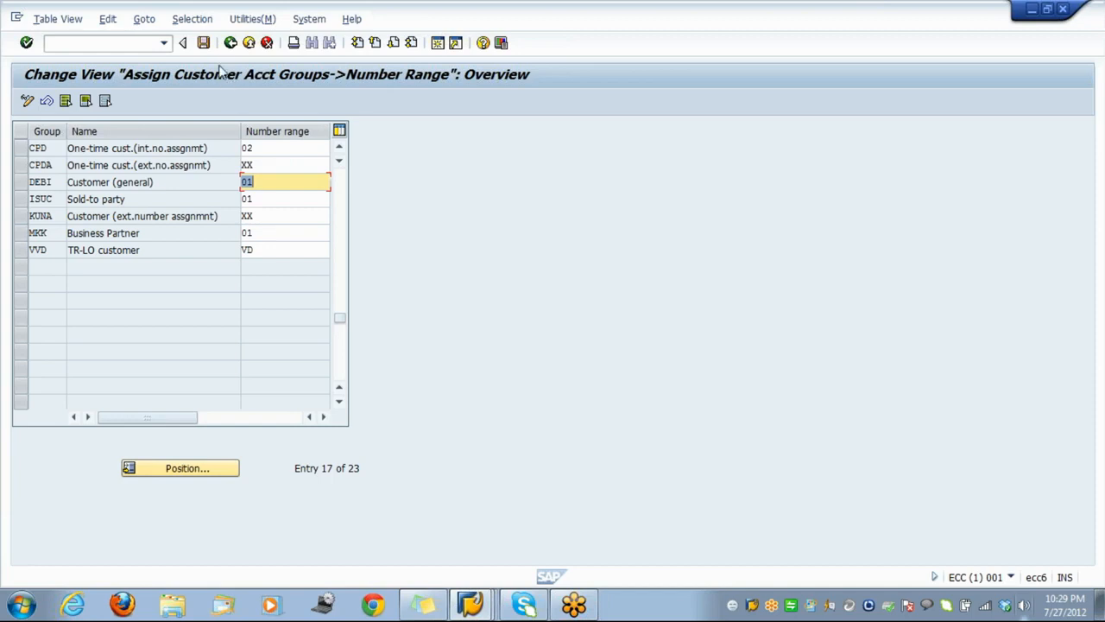
click(202, 43)
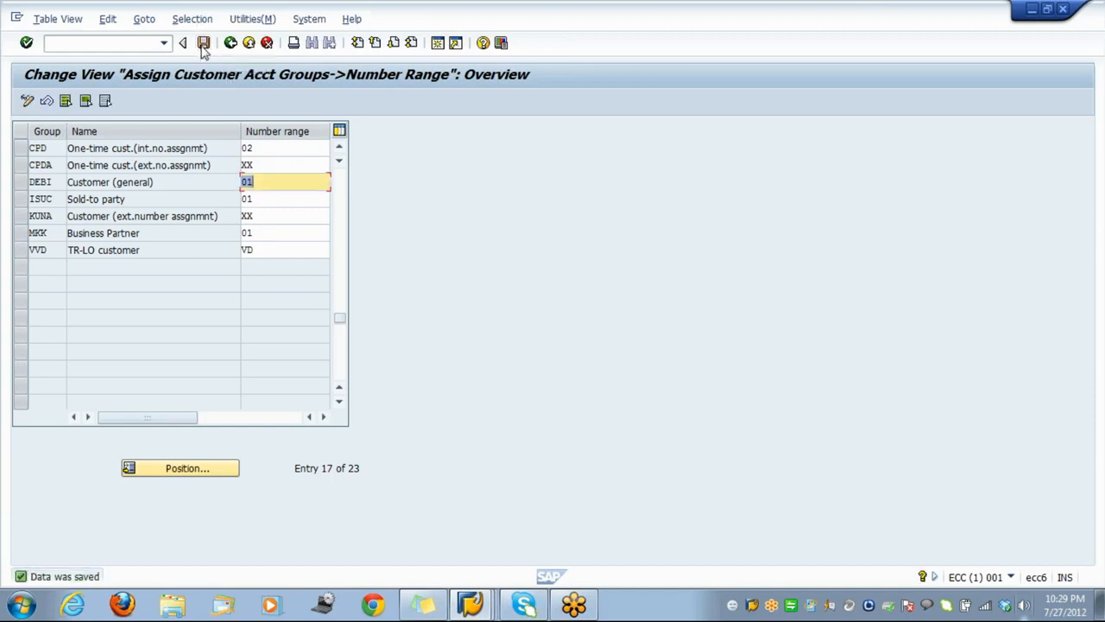
Leave the number range assignment and start transaction FPP1 to create a contract partner
click(238, 48)
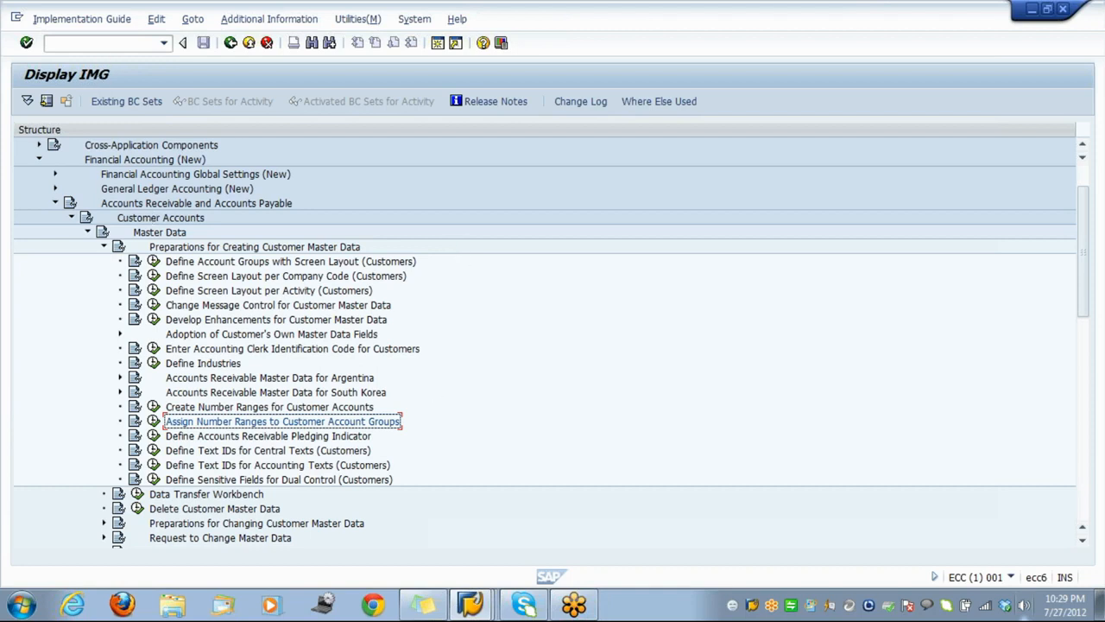
click(126, 43)
text(/nfpp1)
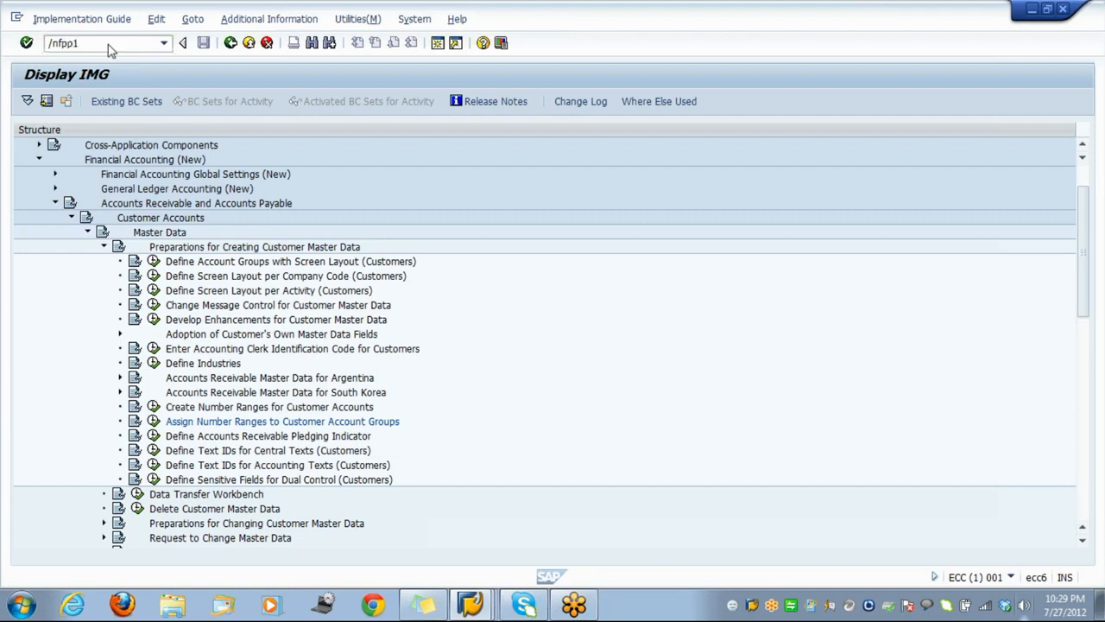
key(Return)
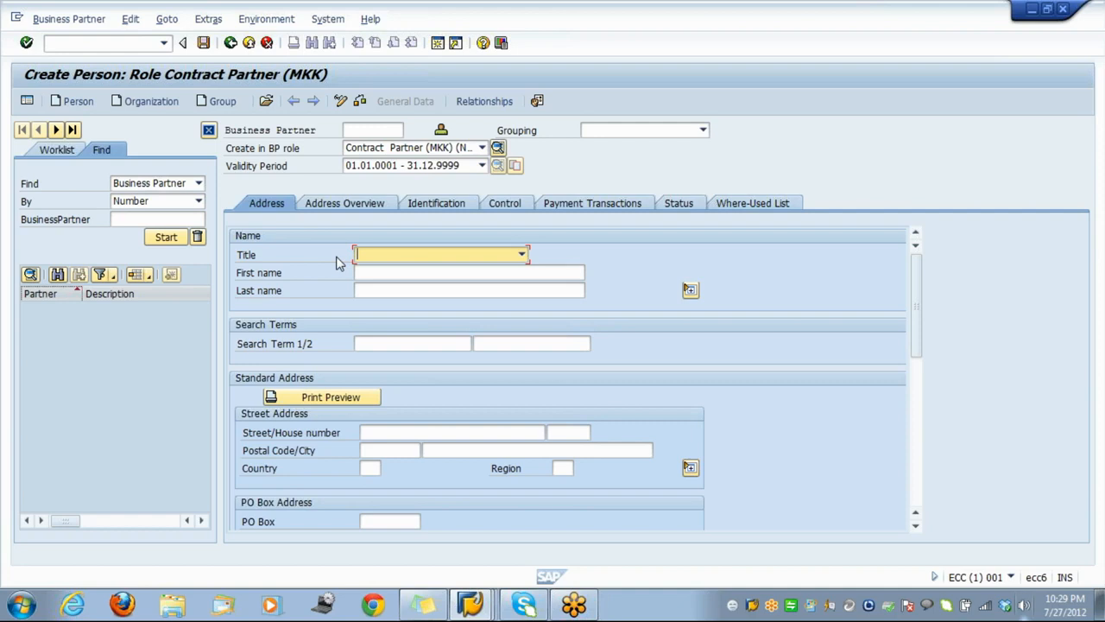
Set the new contract partner's title to Dr and fill in the person's first and last name
click(449, 256)
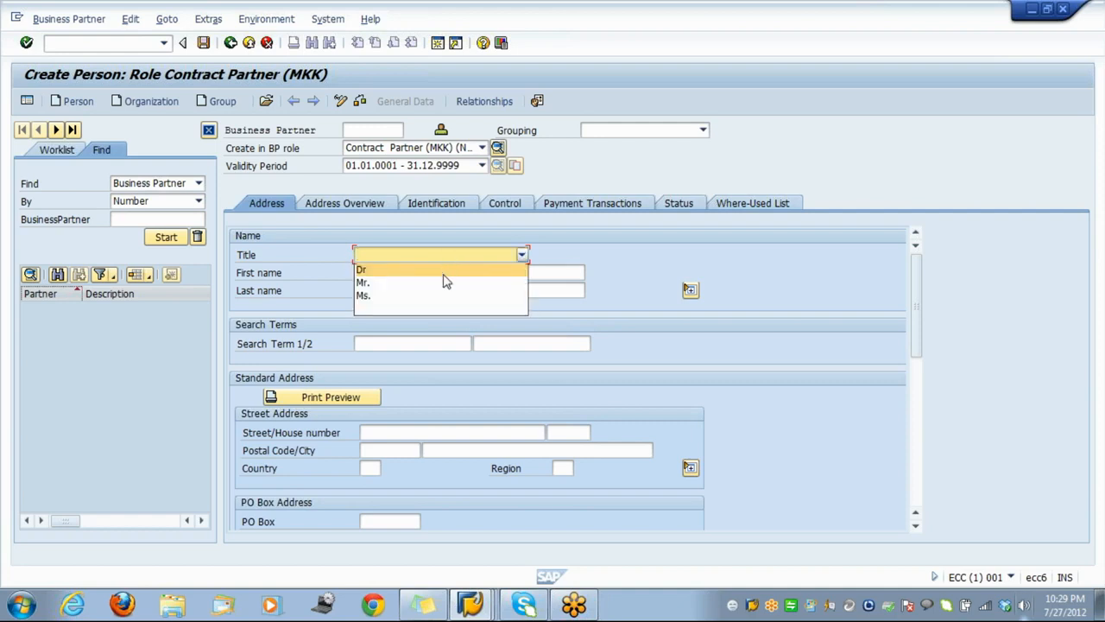
click(443, 273)
key(Tab)
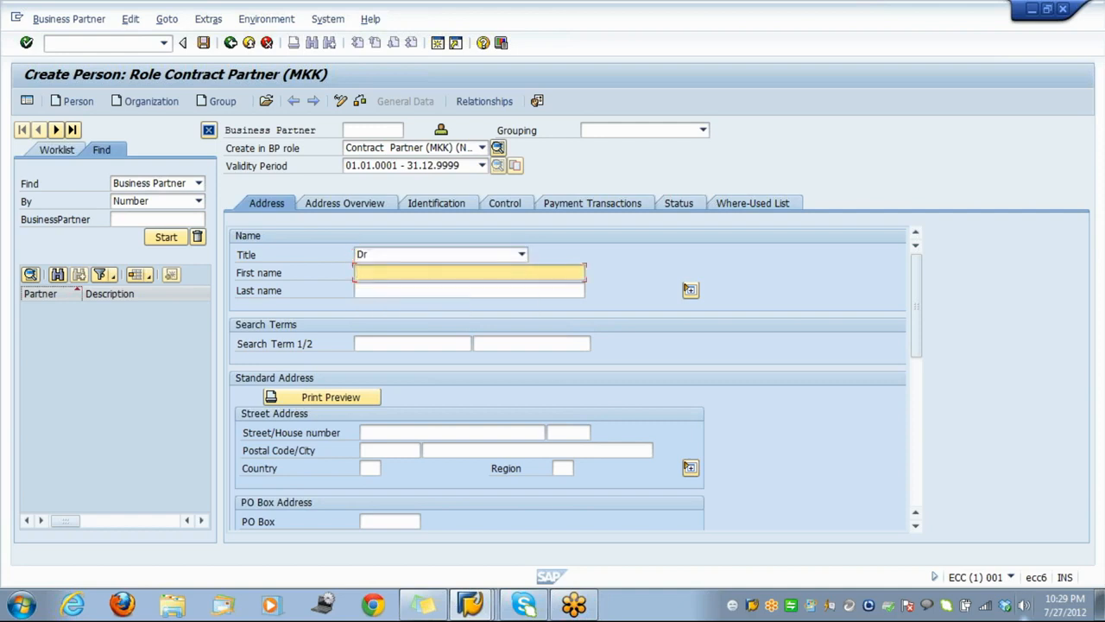
key(Down)
key(Return)
key(Tab)
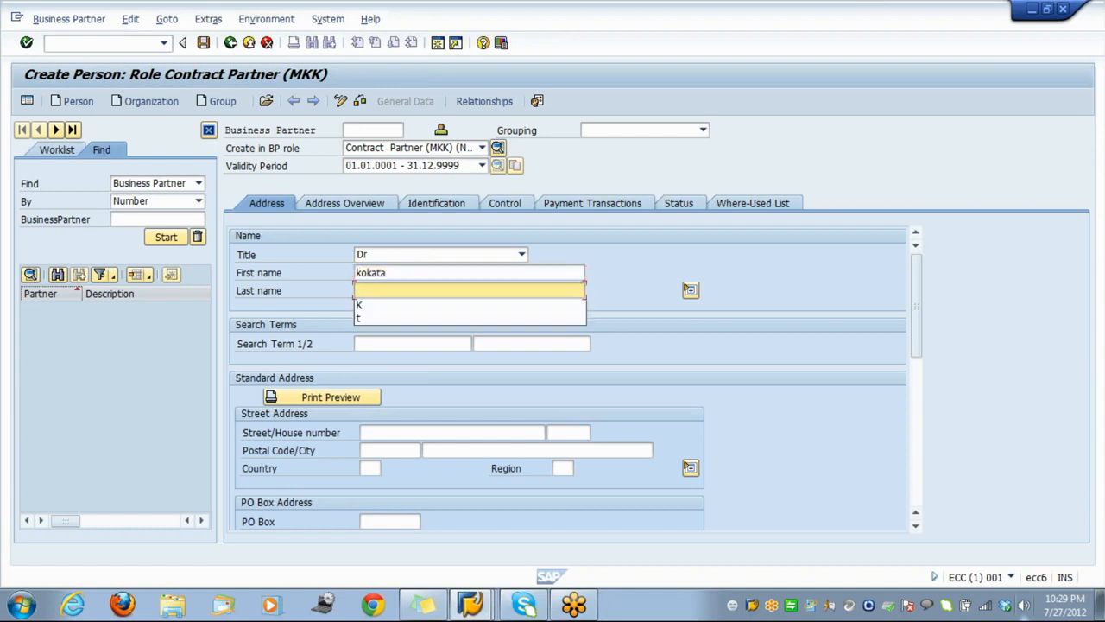
key(Down)
key(Return)
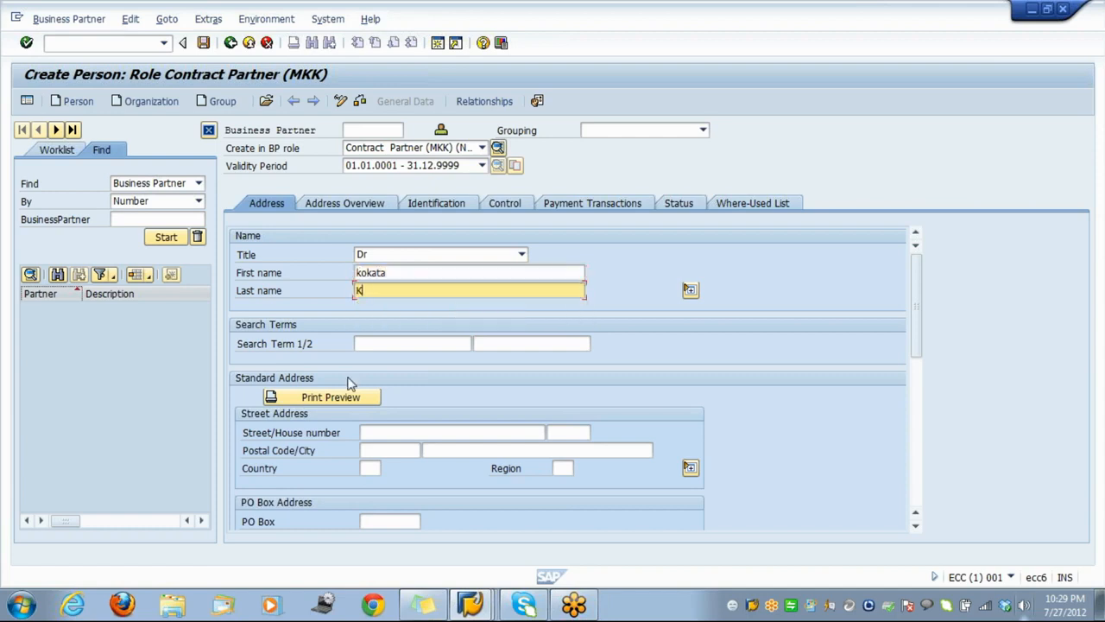
Fill in the postal code of the standard address, with country IN and region 25
click(380, 450)
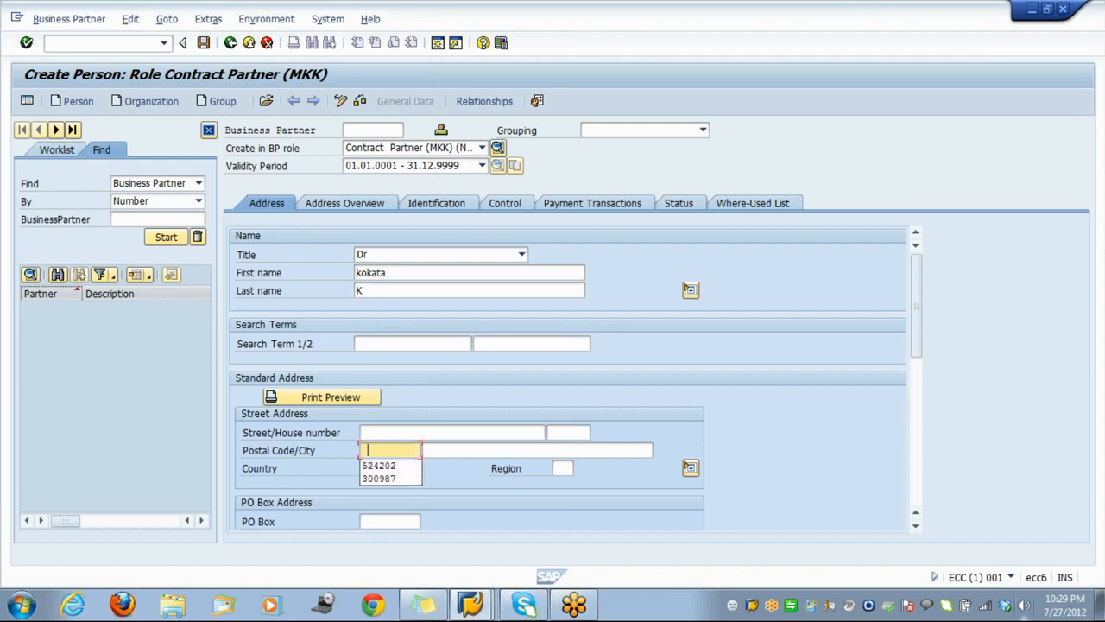
key(Down)
key(Return)
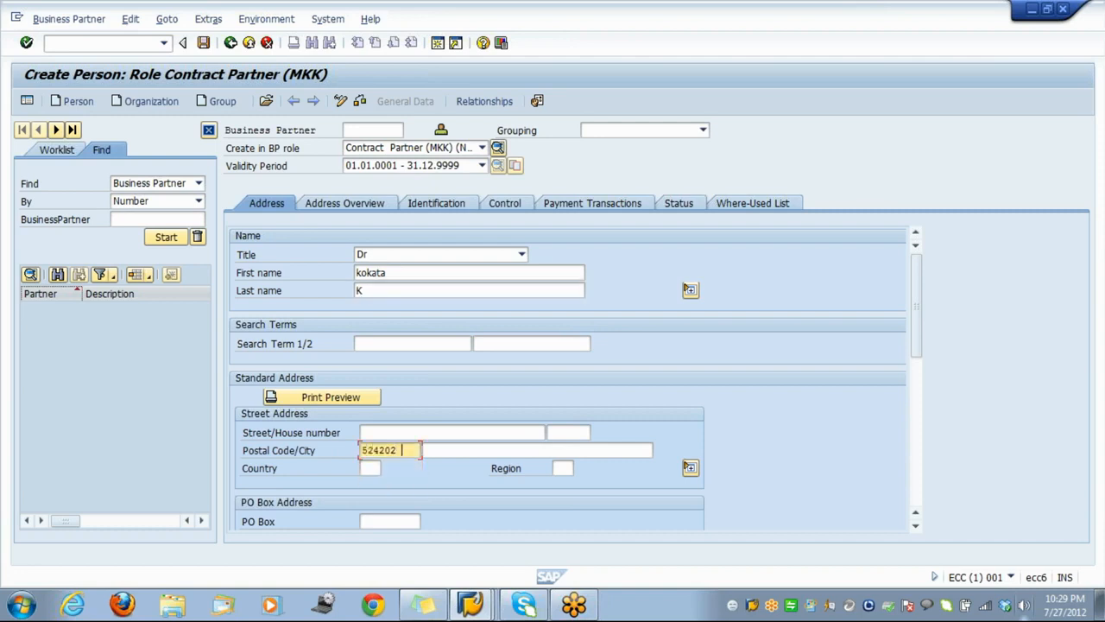
click(429, 450)
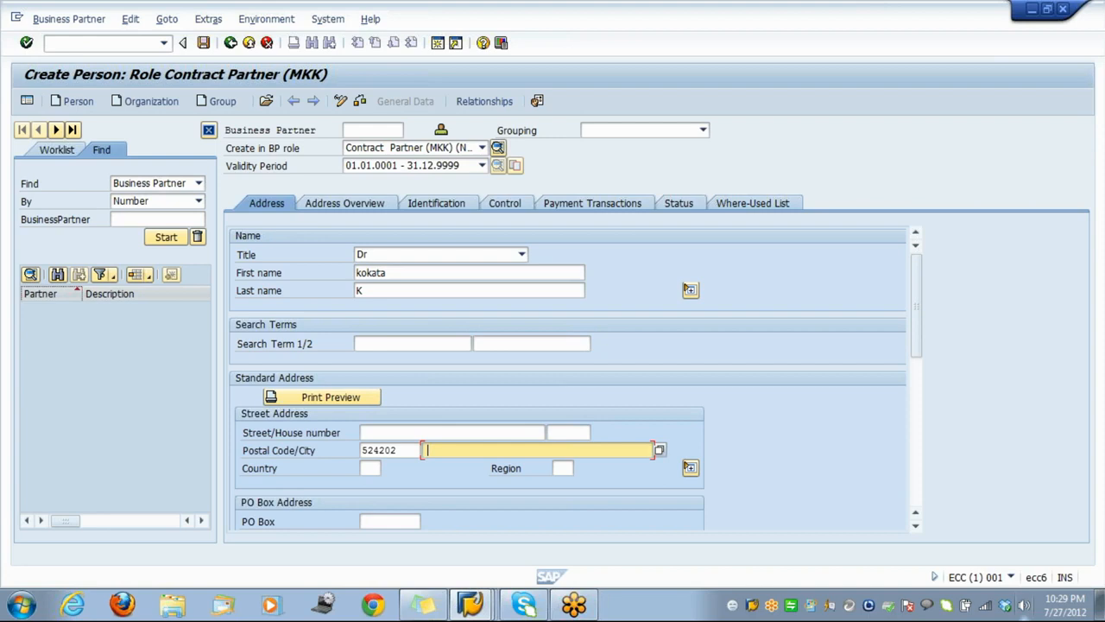
click(367, 467)
text(in)
key(Tab)
text(25)
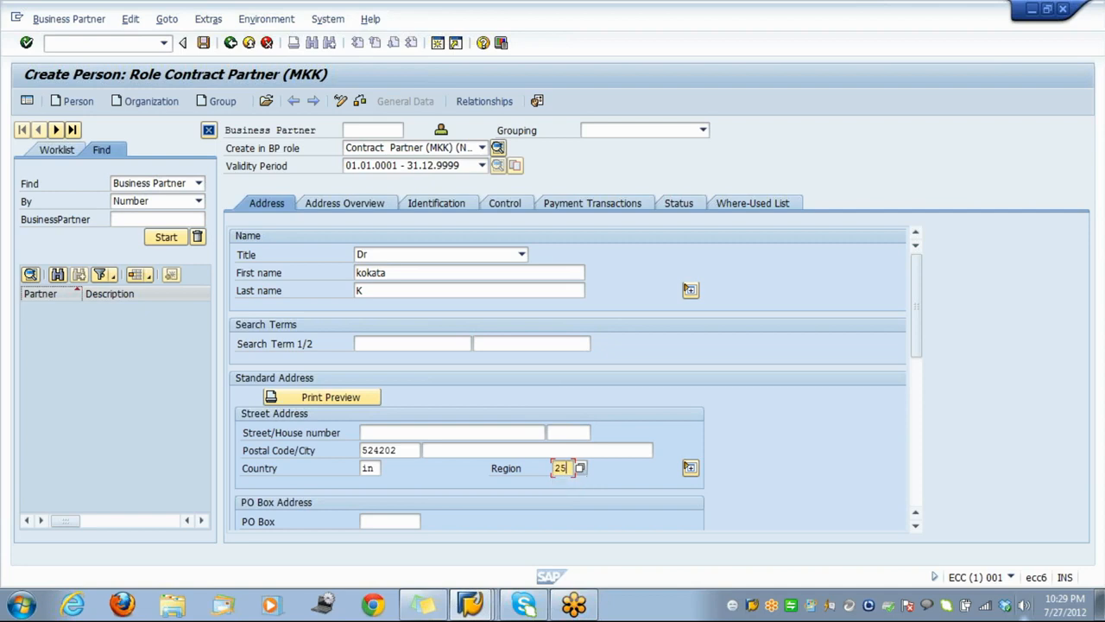
key(Return)
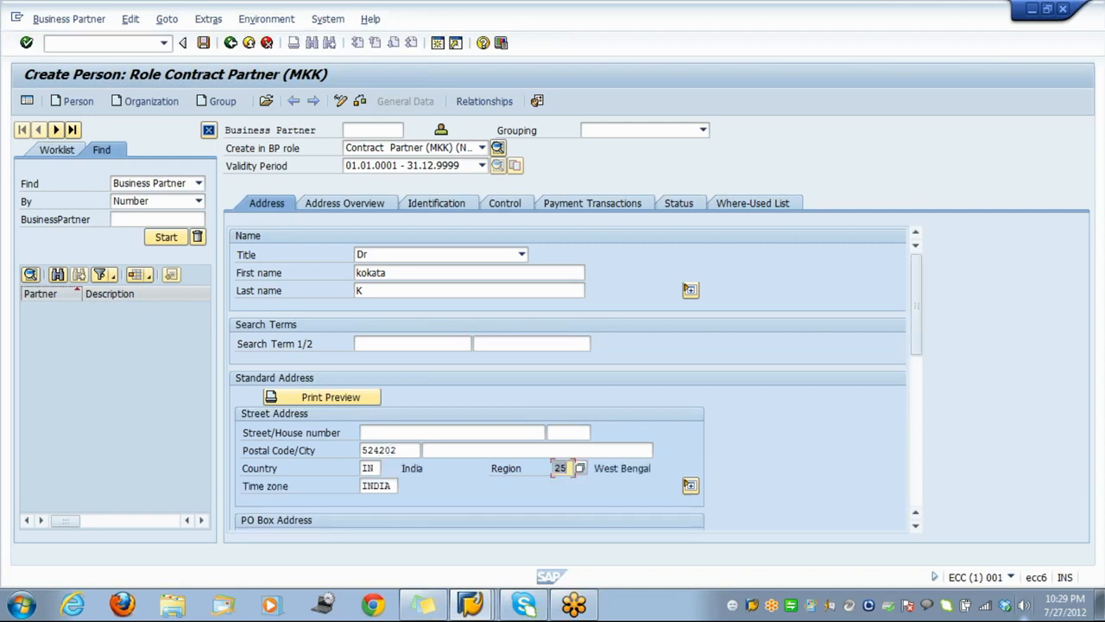
Check the reference customer in the partner's Identification data, and try to move on to the Control data
click(422, 210)
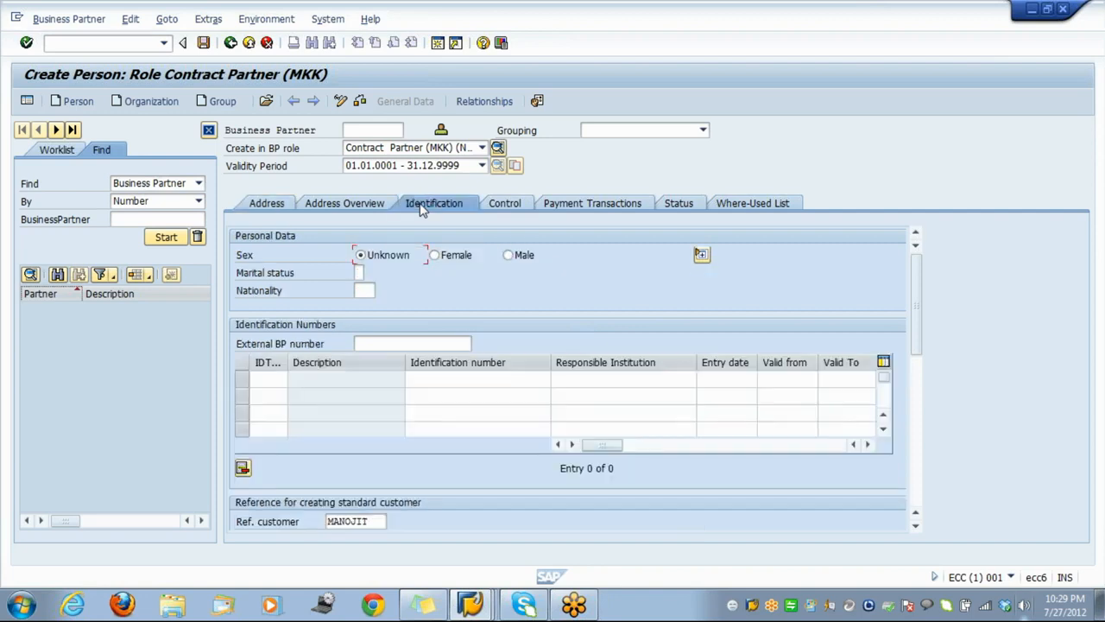
click(916, 527)
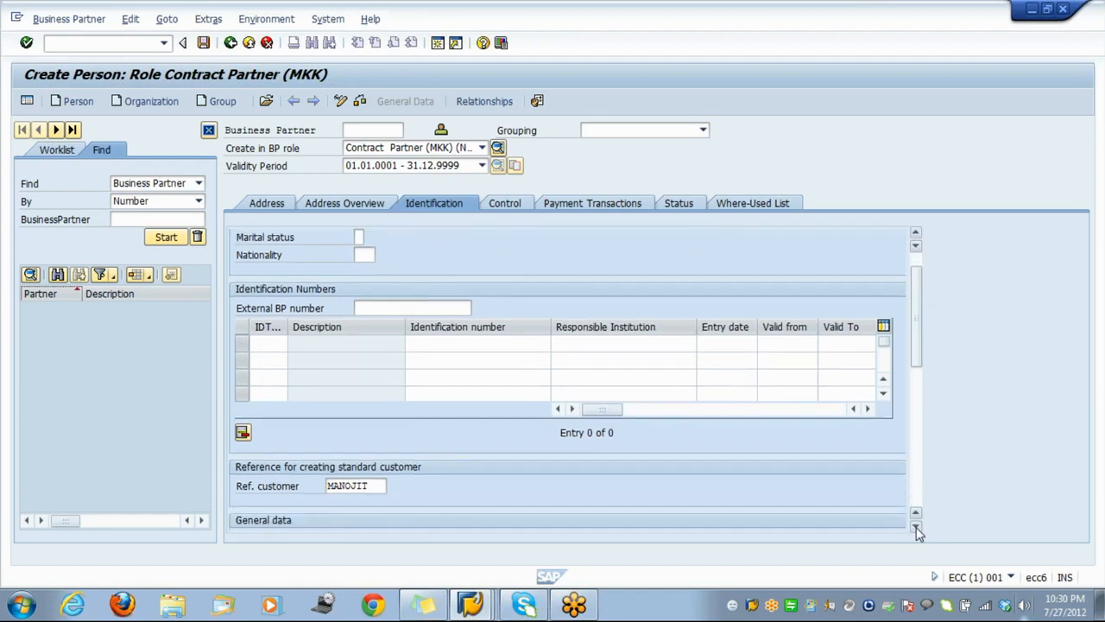
click(916, 529)
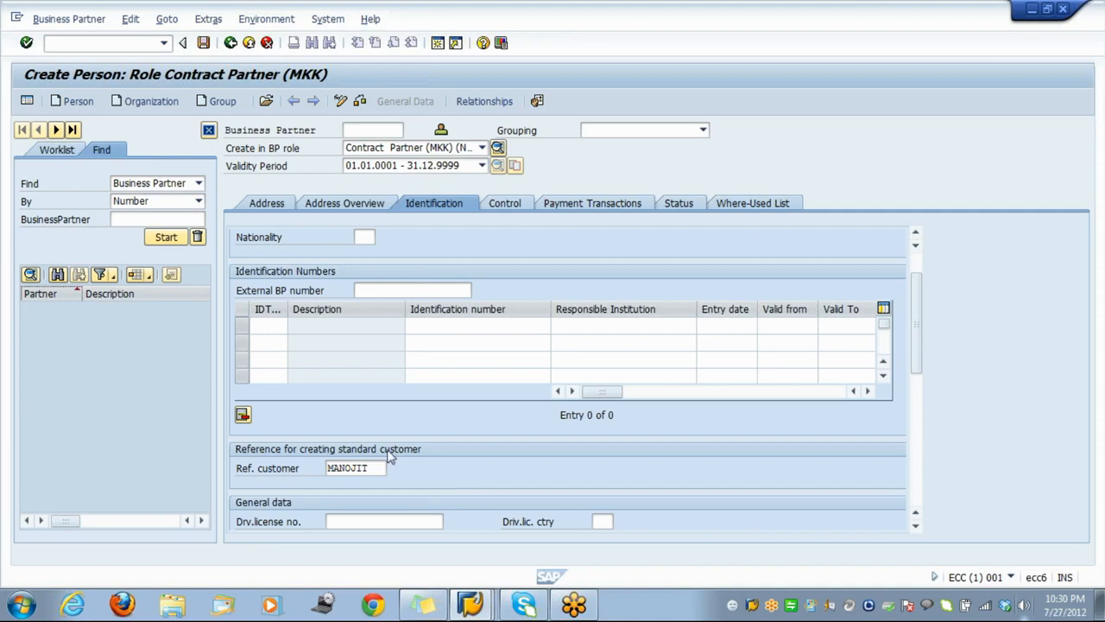
click(515, 205)
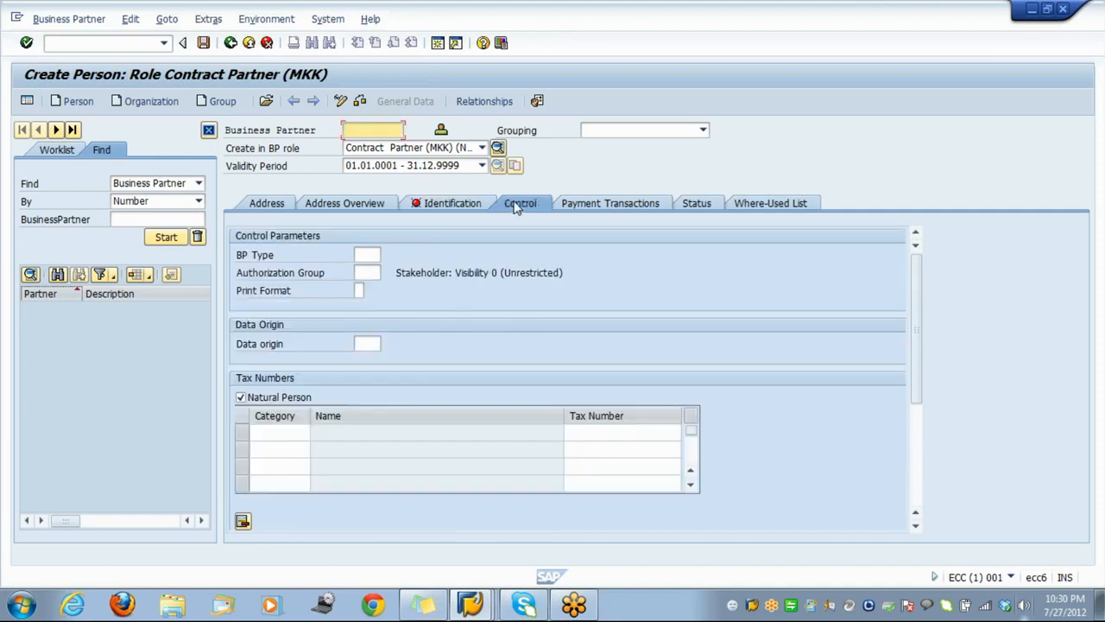
click(482, 202)
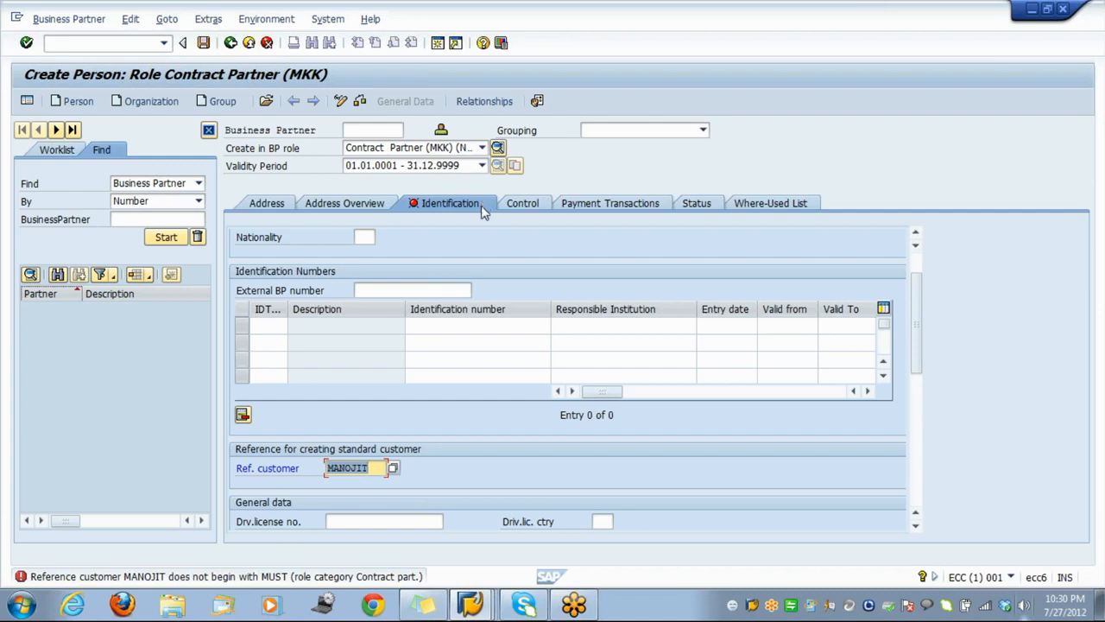
In the standard customer parameters, set the MKK entry's reference customer prefix to the first four letters of the customer's identifier, and save
click(474, 607)
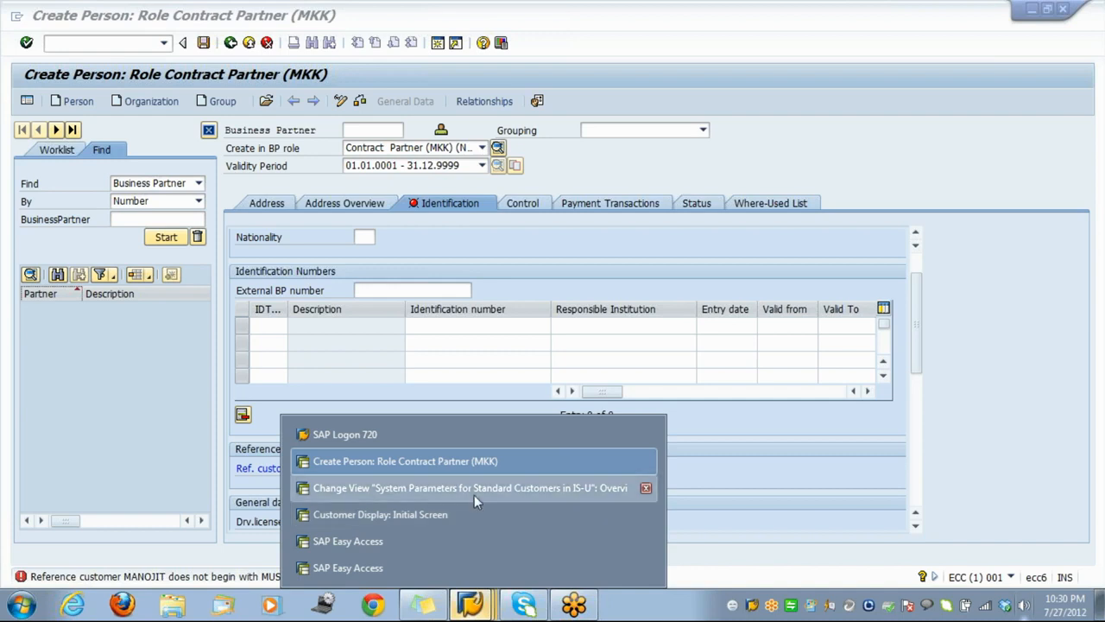
click(474, 489)
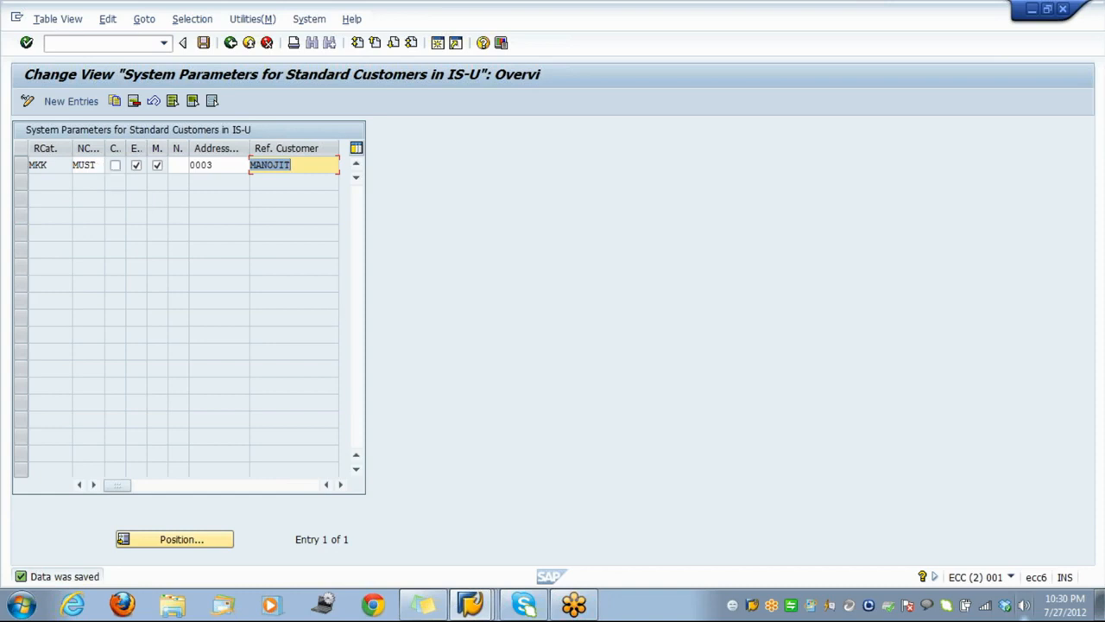
click(97, 165)
key(BackSpace)
key(BackSpace)
key(BackSpace)
key(BackSpace)
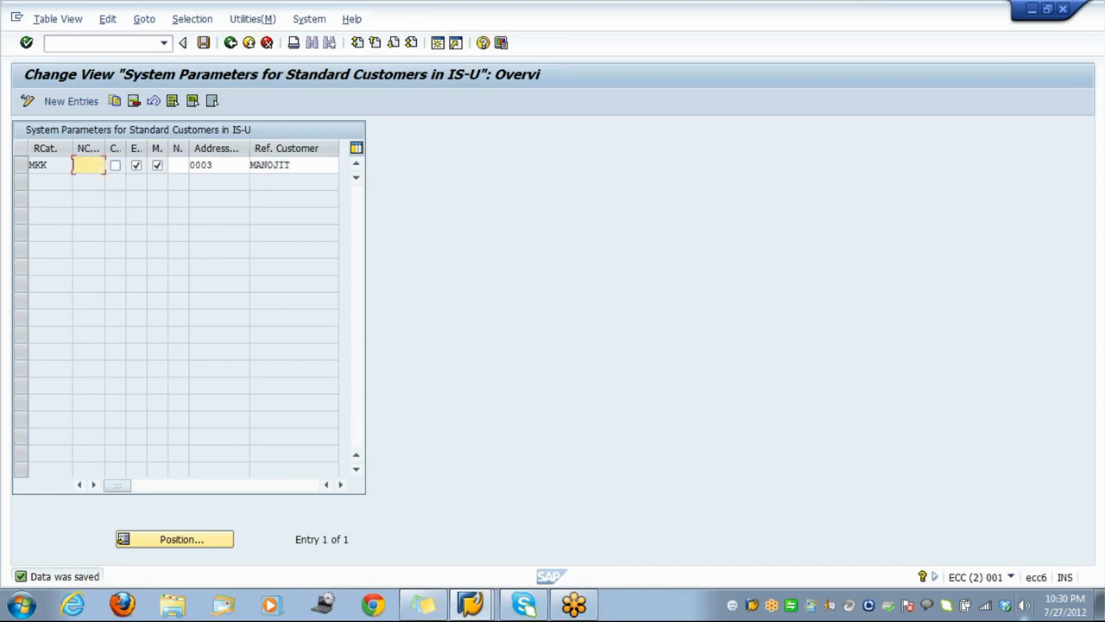
key(Return)
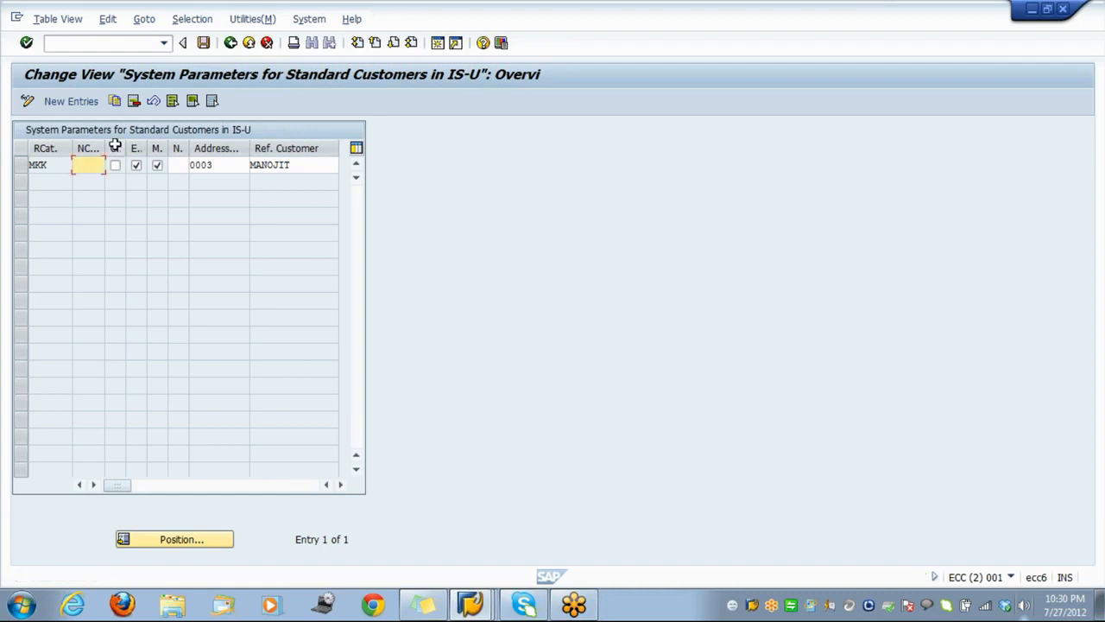
click(204, 44)
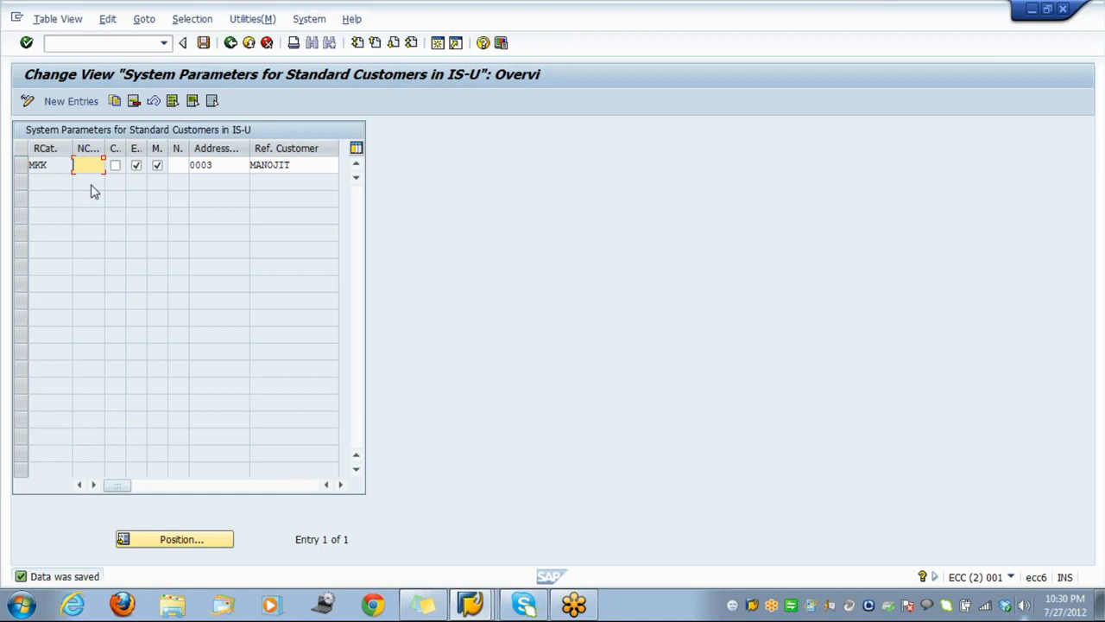
text(mano)
click(205, 47)
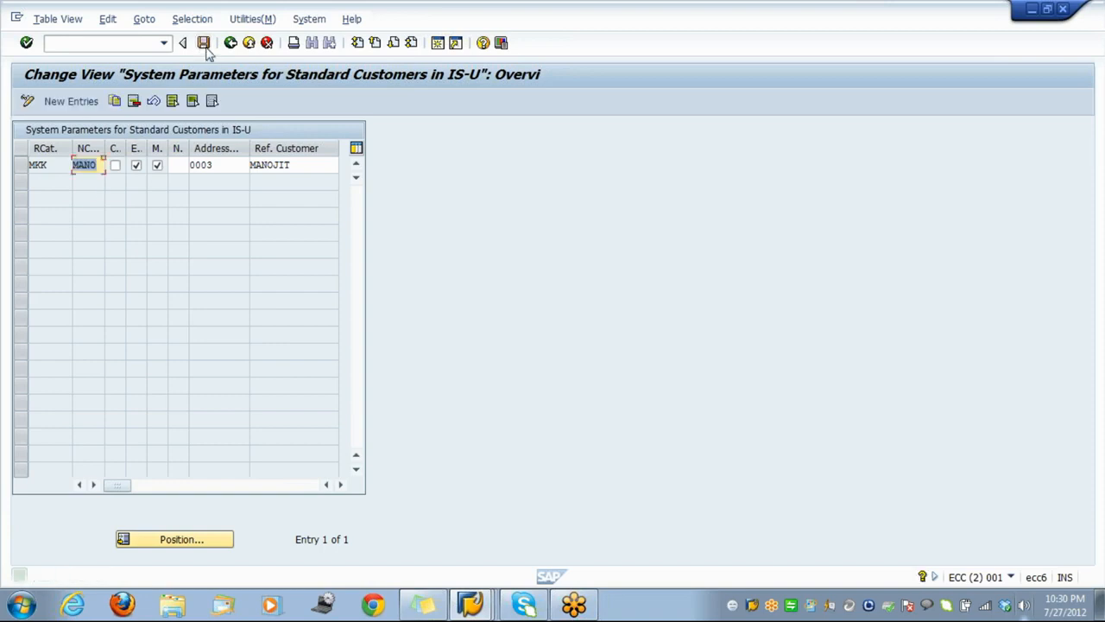
click(247, 47)
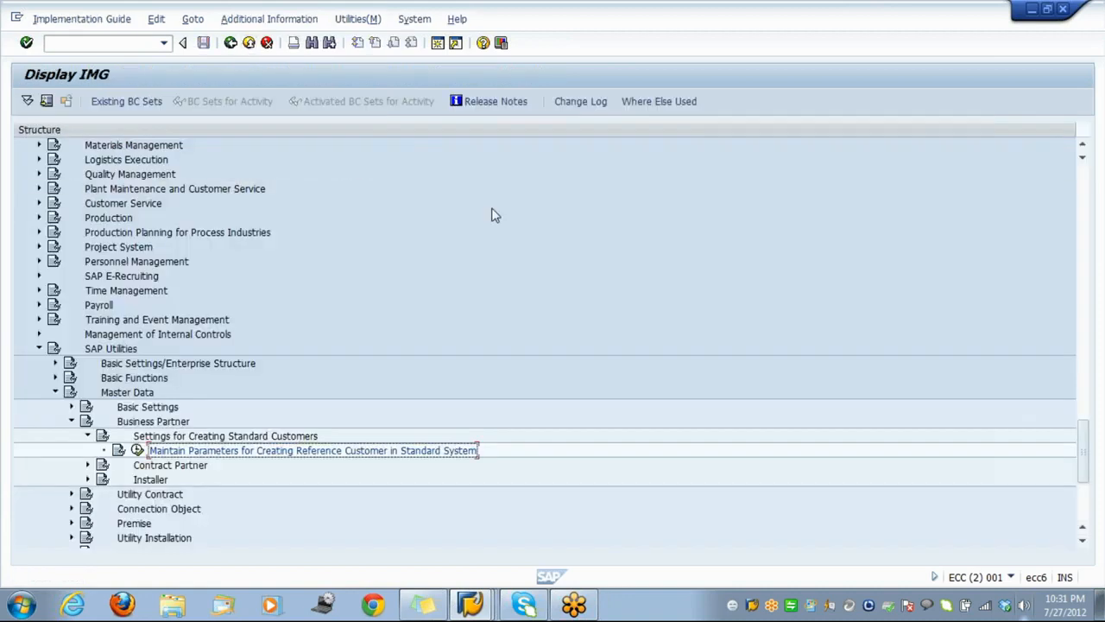
Return to the contract partner being created, validate its reference customer again and open the Payment Transactions data
key(F10)
key(Escape)
mouse_move(479, 602)
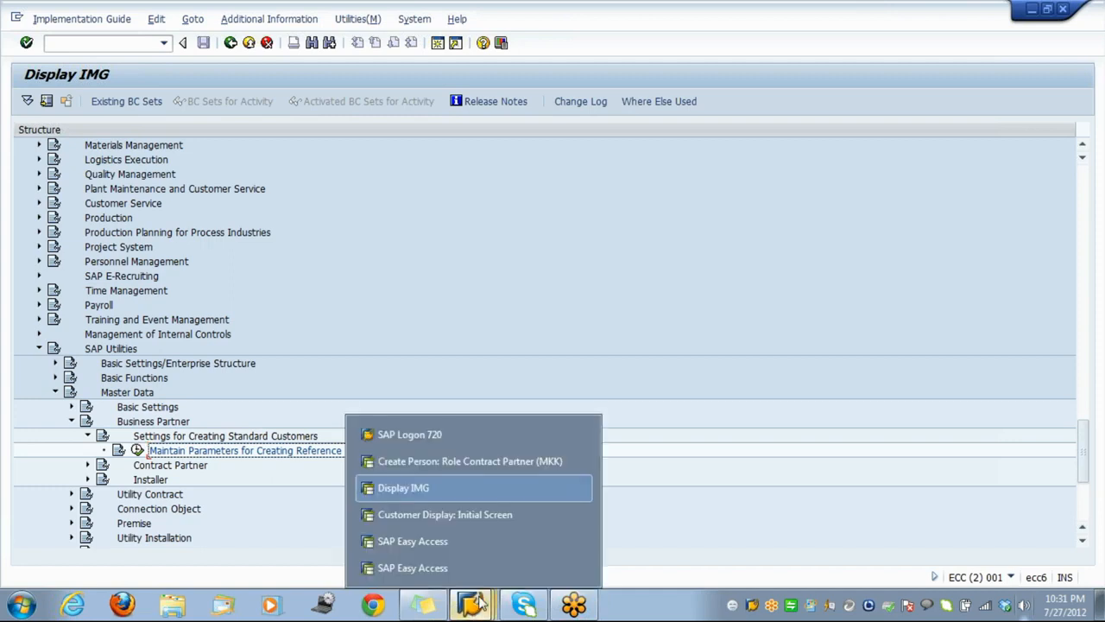
click(488, 461)
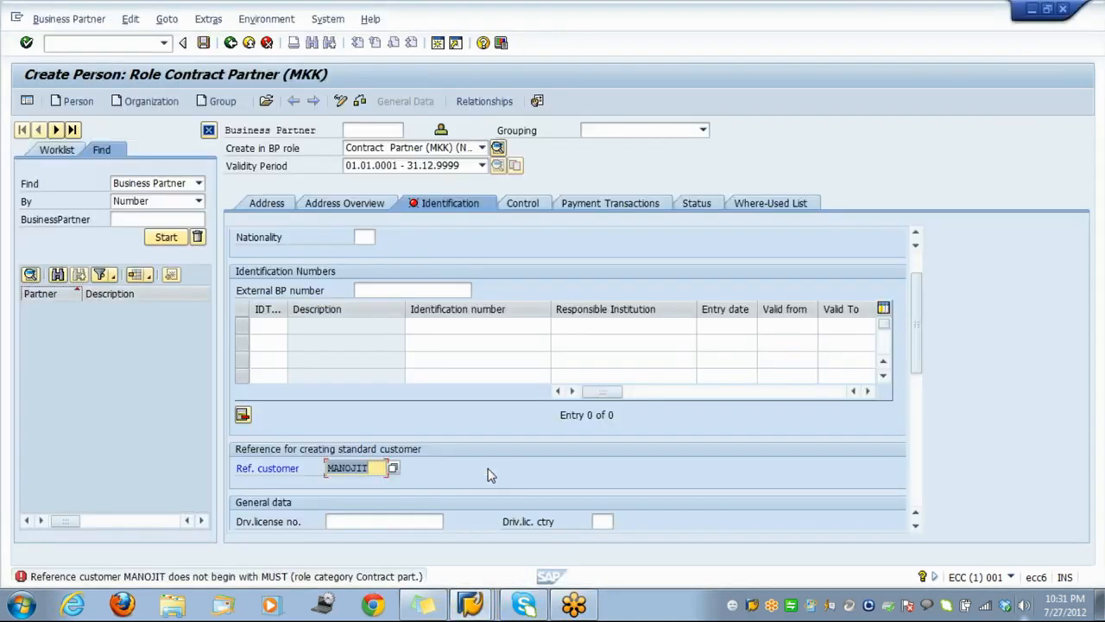
key(Return)
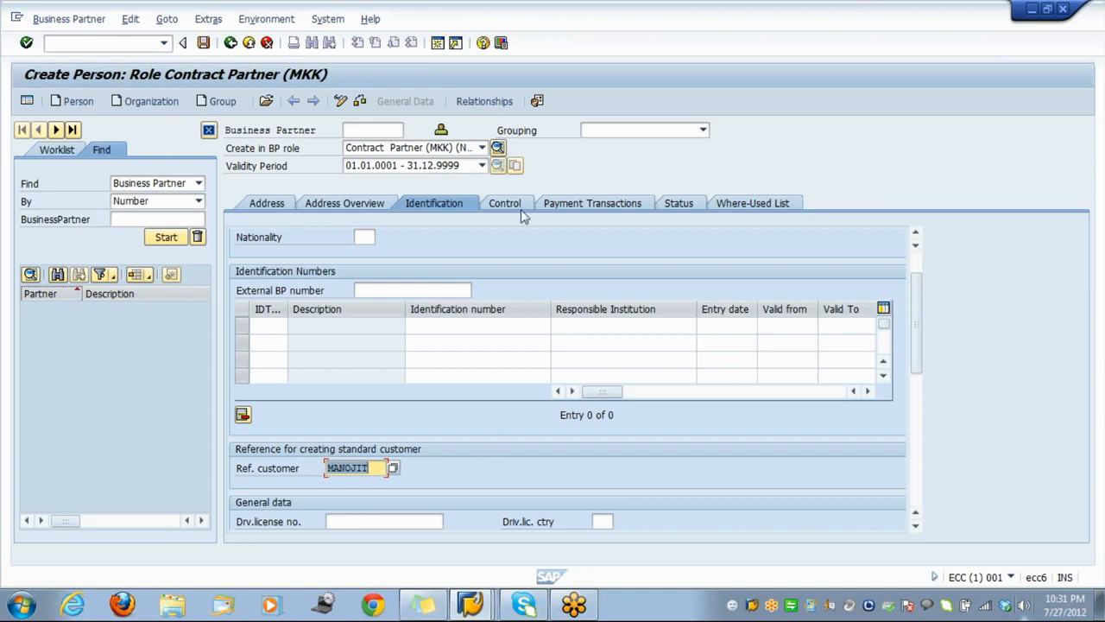
click(633, 205)
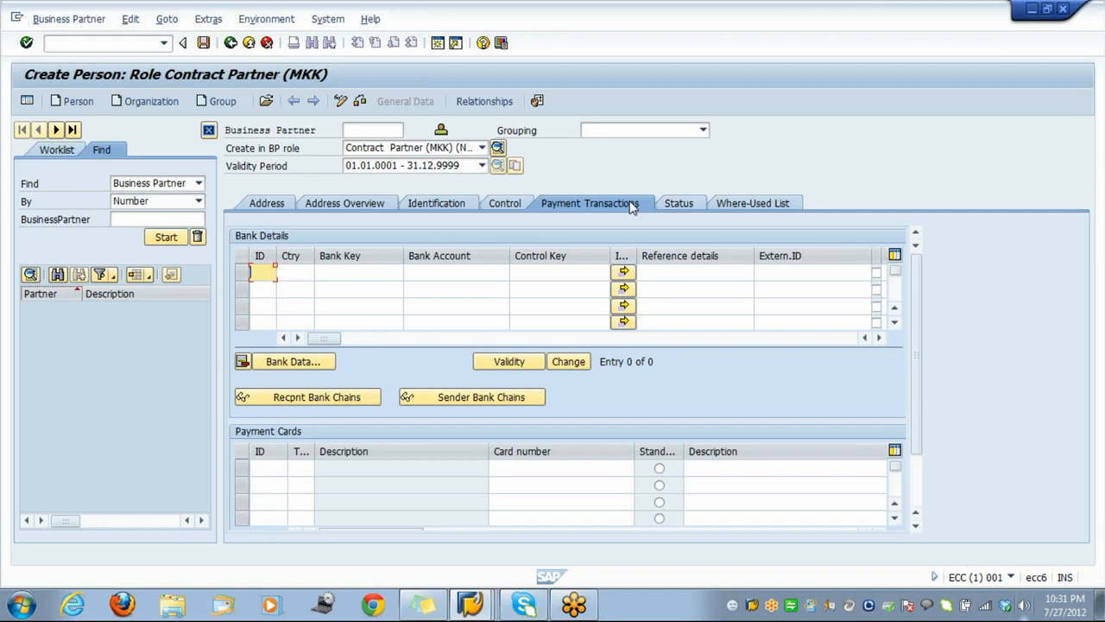
Save the new contract partner, and display its customer record in transaction XD03 using the new partner's number
click(205, 44)
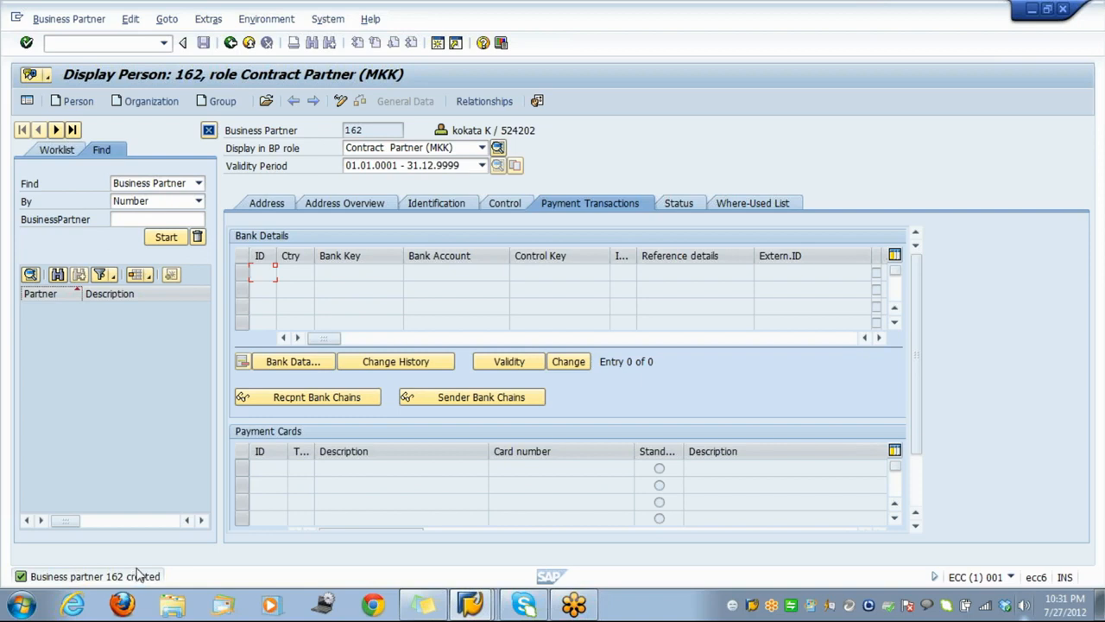
click(85, 43)
text(/nxd03)
key(Return)
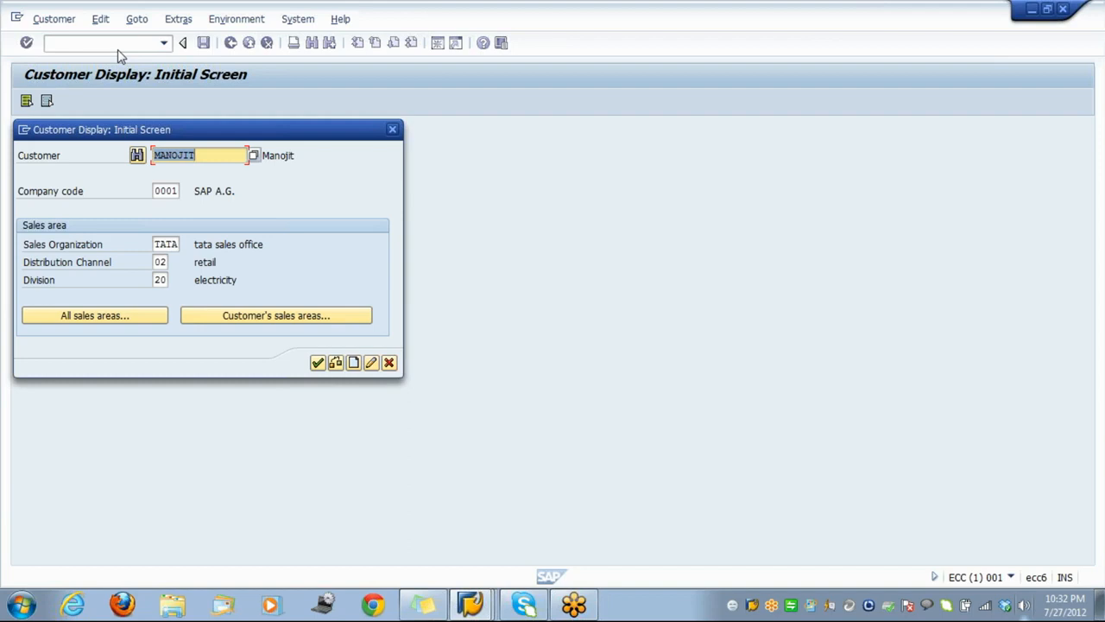
text(162)
key(Return)
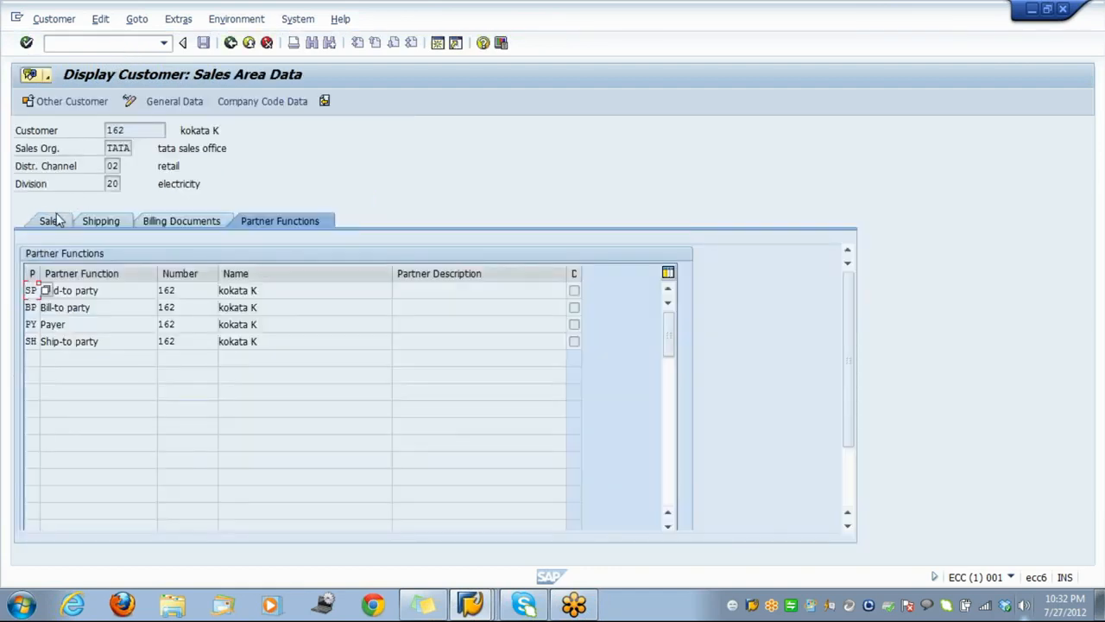
Review the customer's General Data, including Address, Control Data and Payment Transactions, and leave the customer display
click(174, 103)
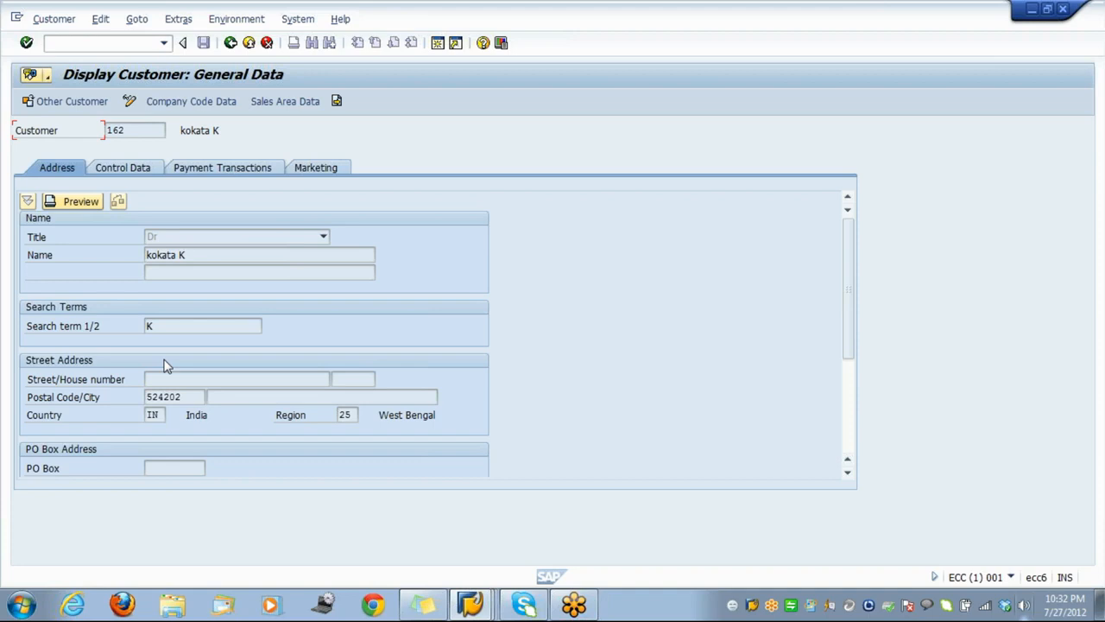
click(136, 175)
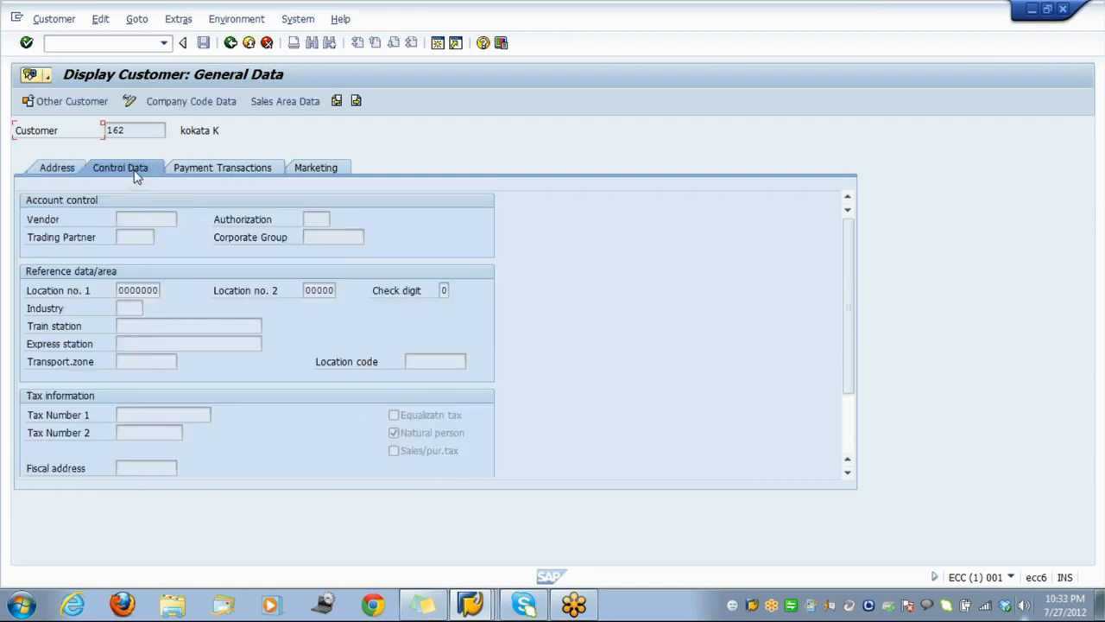
click(250, 174)
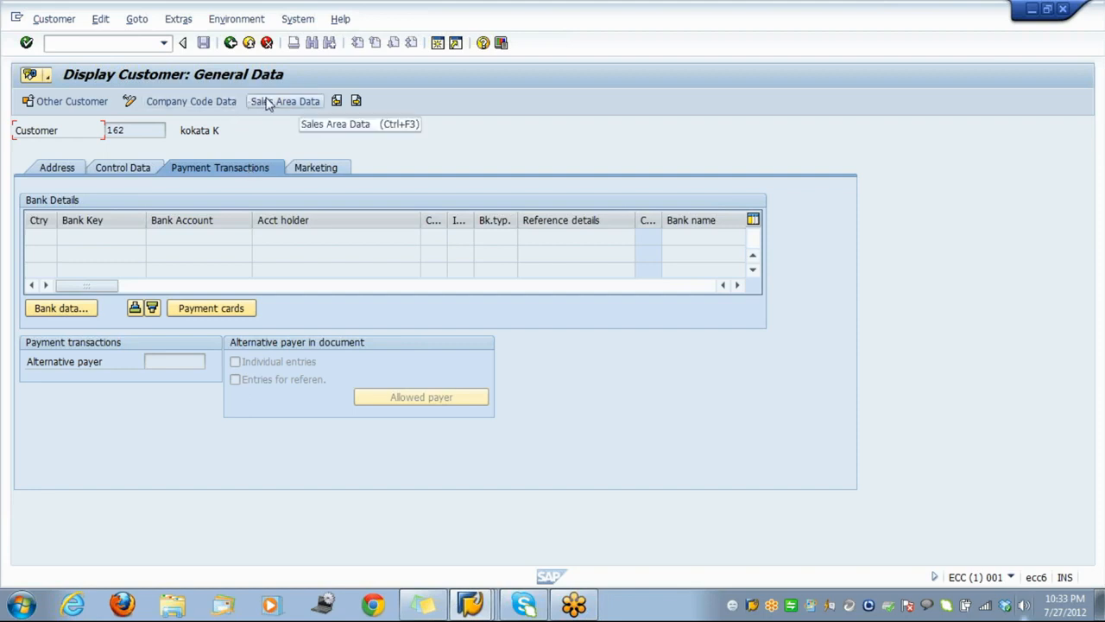
click(232, 45)
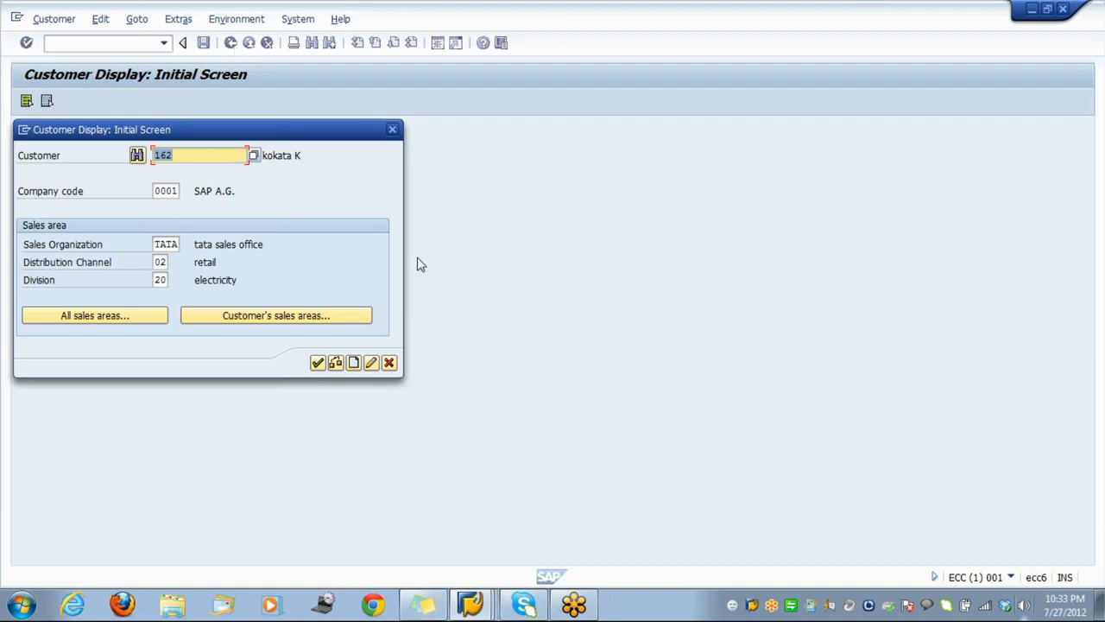
click(391, 364)
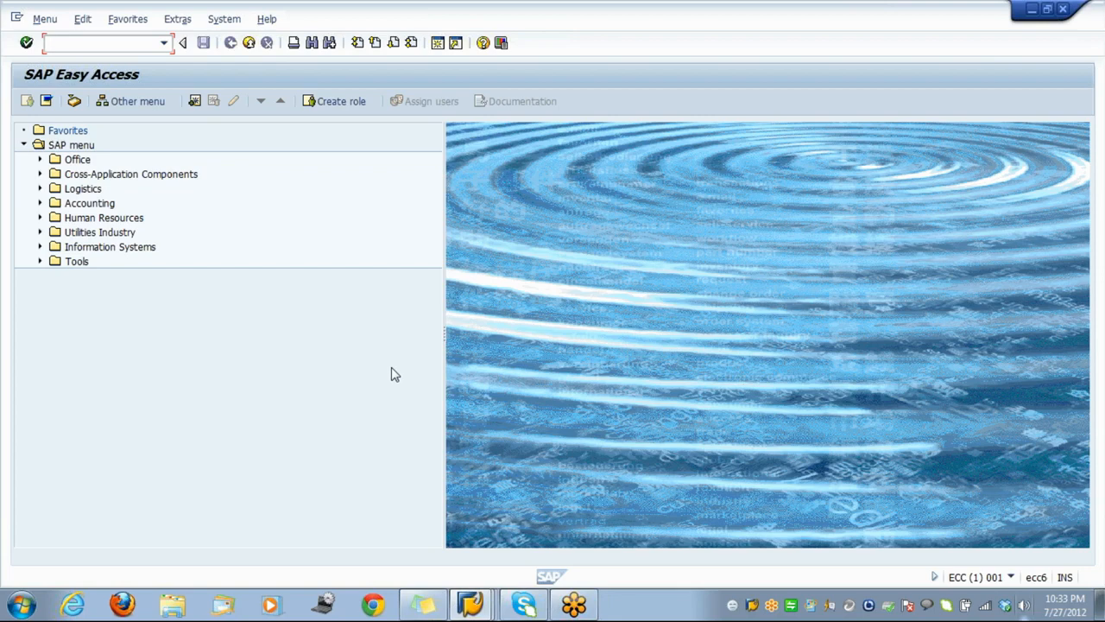
In the Display IMG session, review the MKK entry under Maintain Parameters for Creating Reference Customer in Standard System, and return to the IMG structure
click(483, 604)
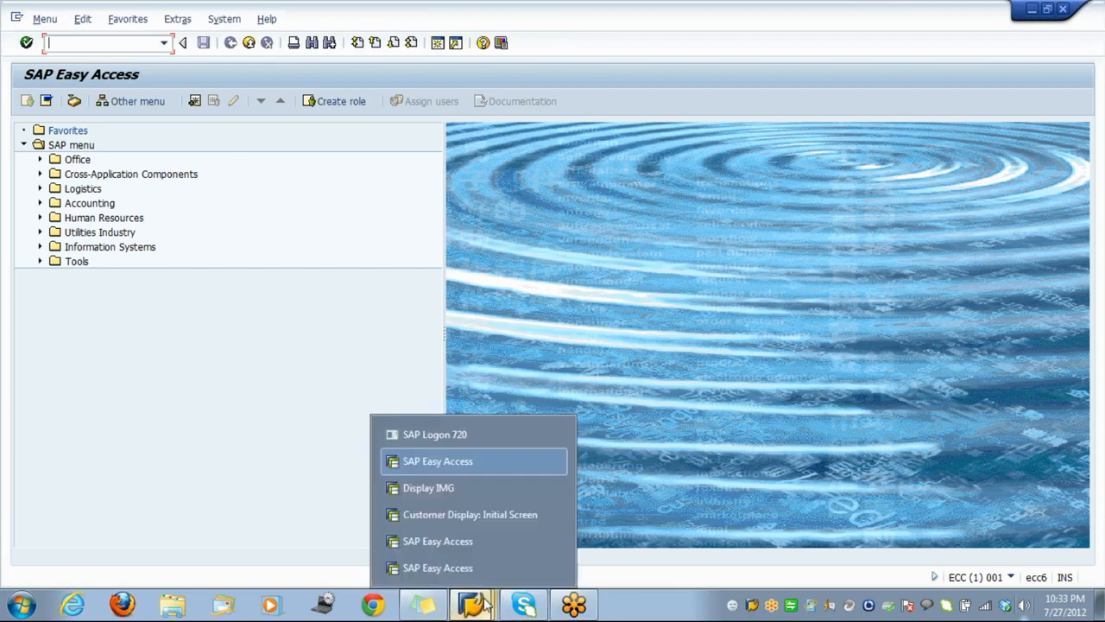
click(481, 491)
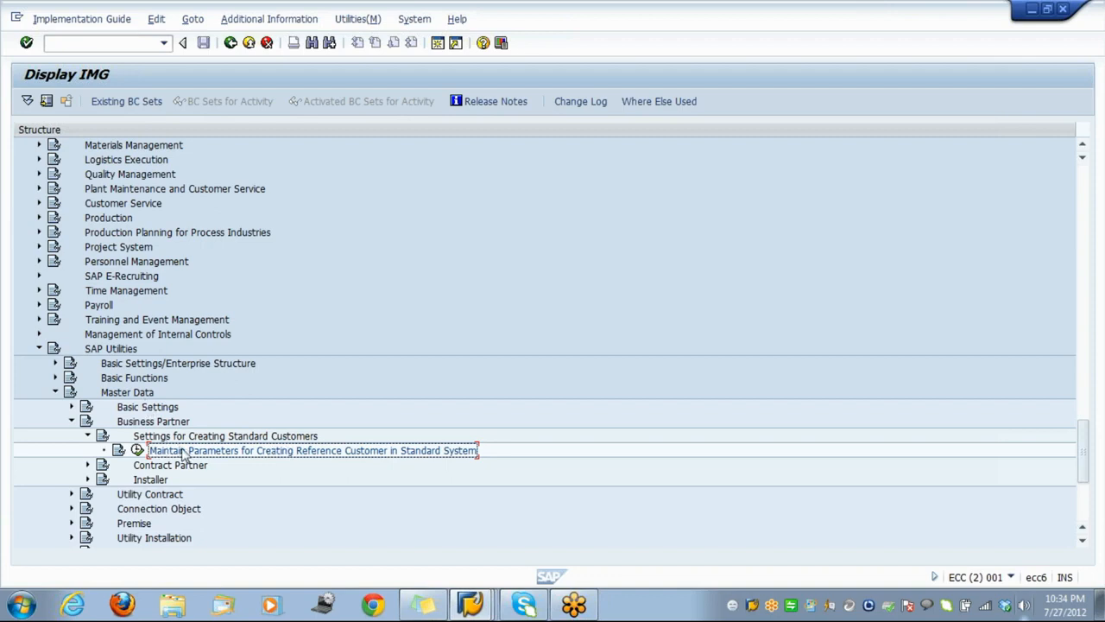
click(138, 450)
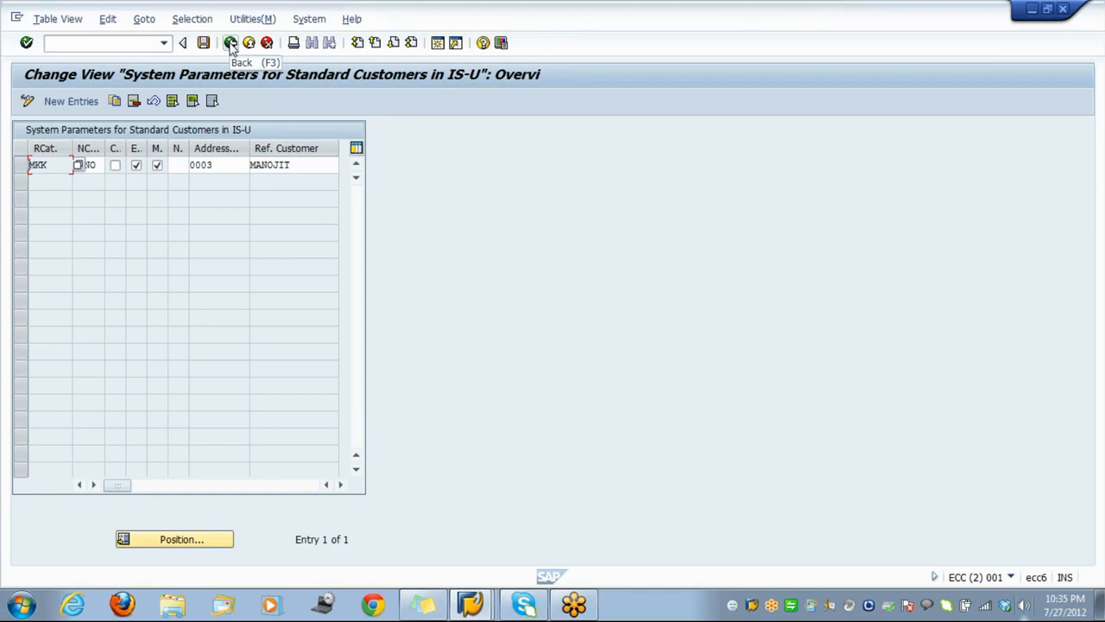
click(231, 44)
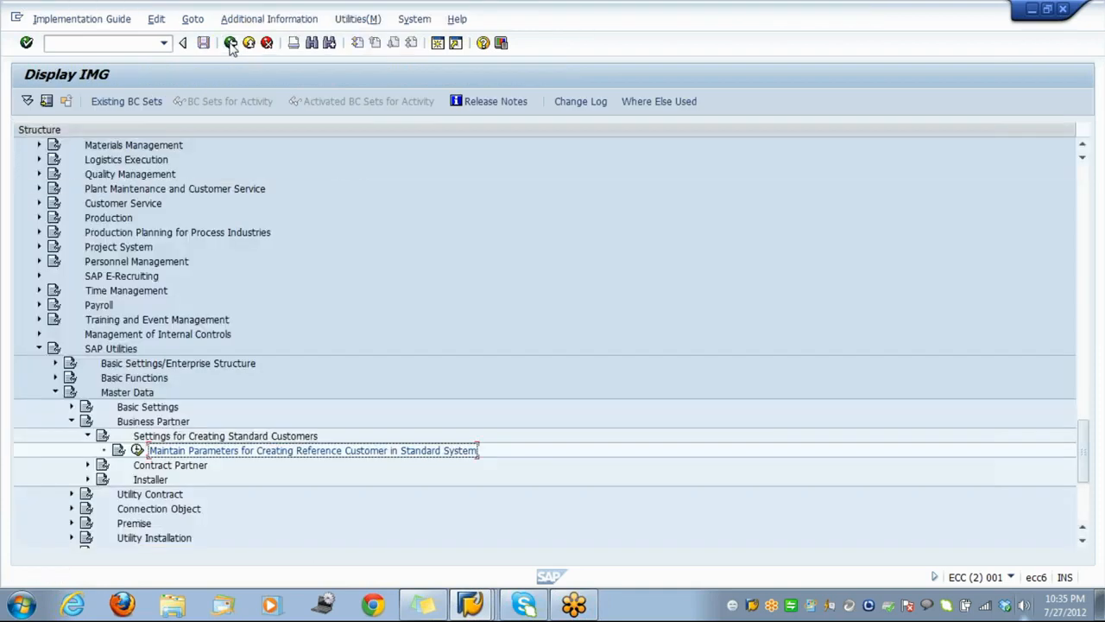
Collapse Settings for Creating Standard Customers, Business Partner and Master Data in the SAP Utilities structure
key(Left)
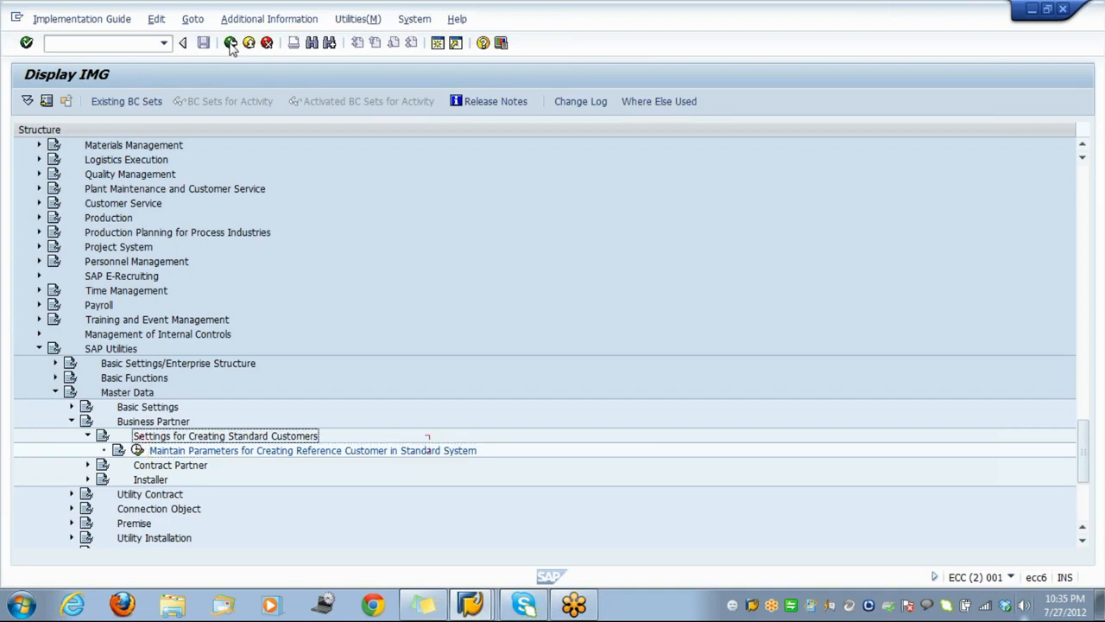
key(Left)
key(Left)
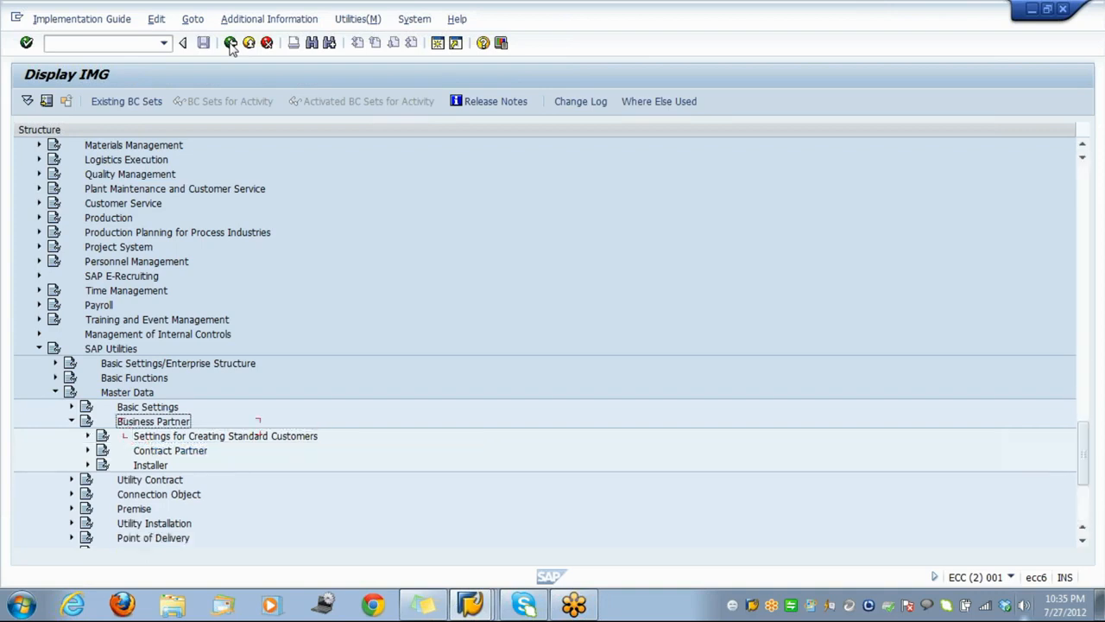
key(Left)
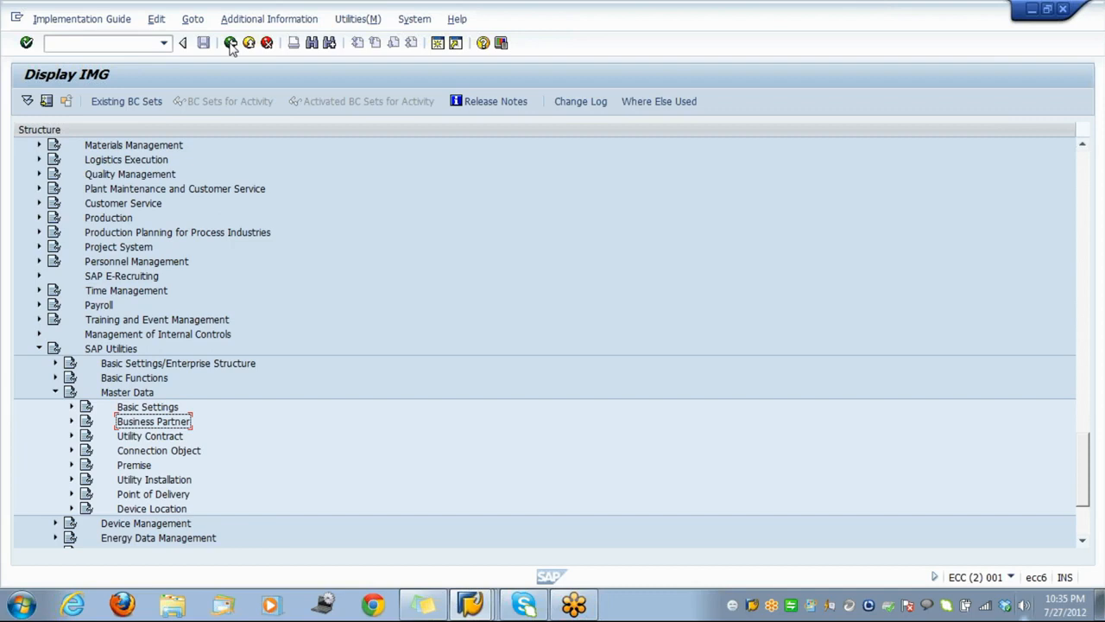
key(Up)
key(Up)
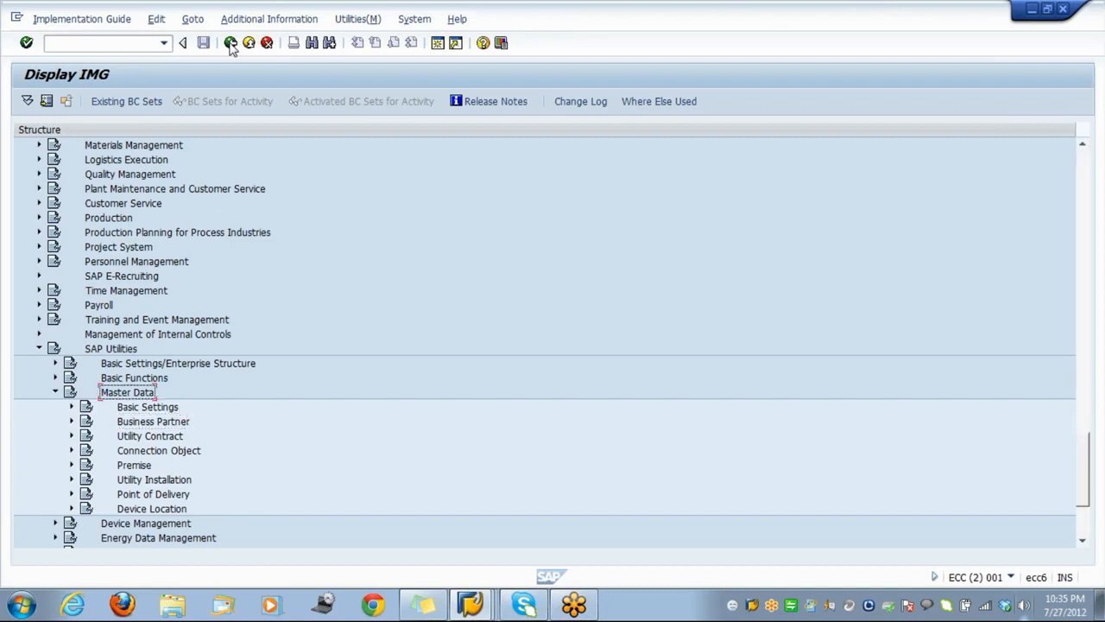
key(Left)
Expand Contract Billing under SAP Utilities and look through its subordinate nodes
key(Down)
key(Down)
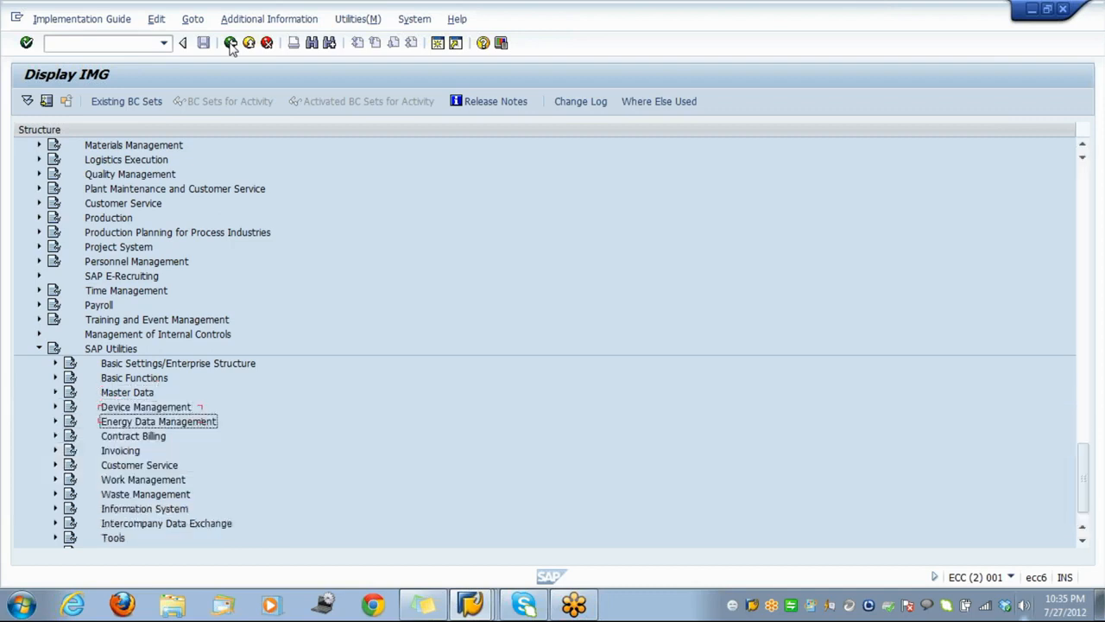
key(Down)
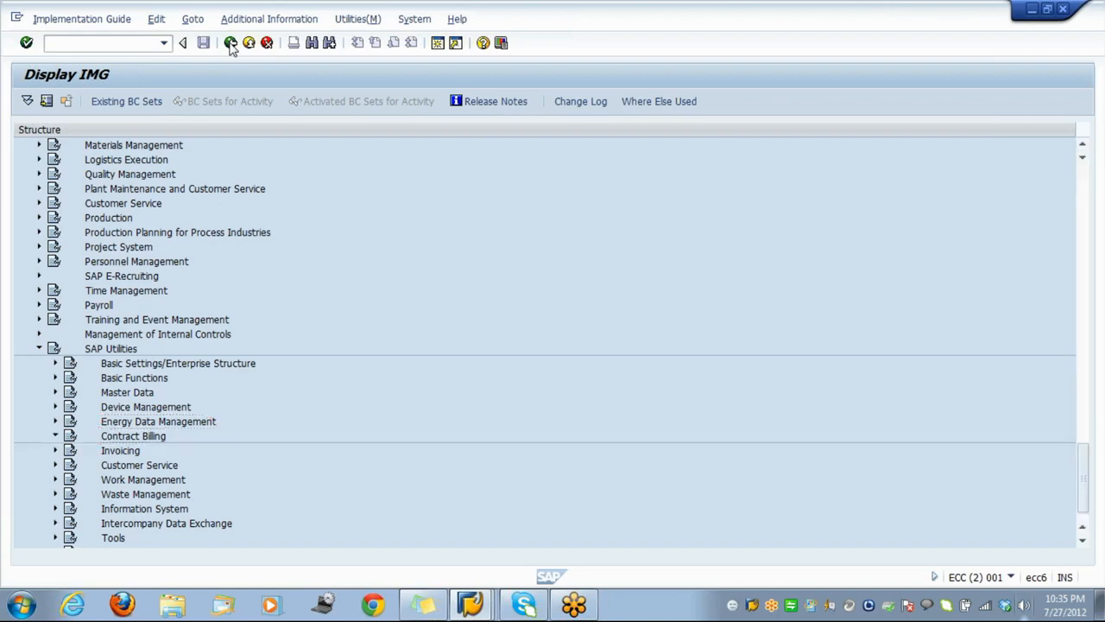
key(Right)
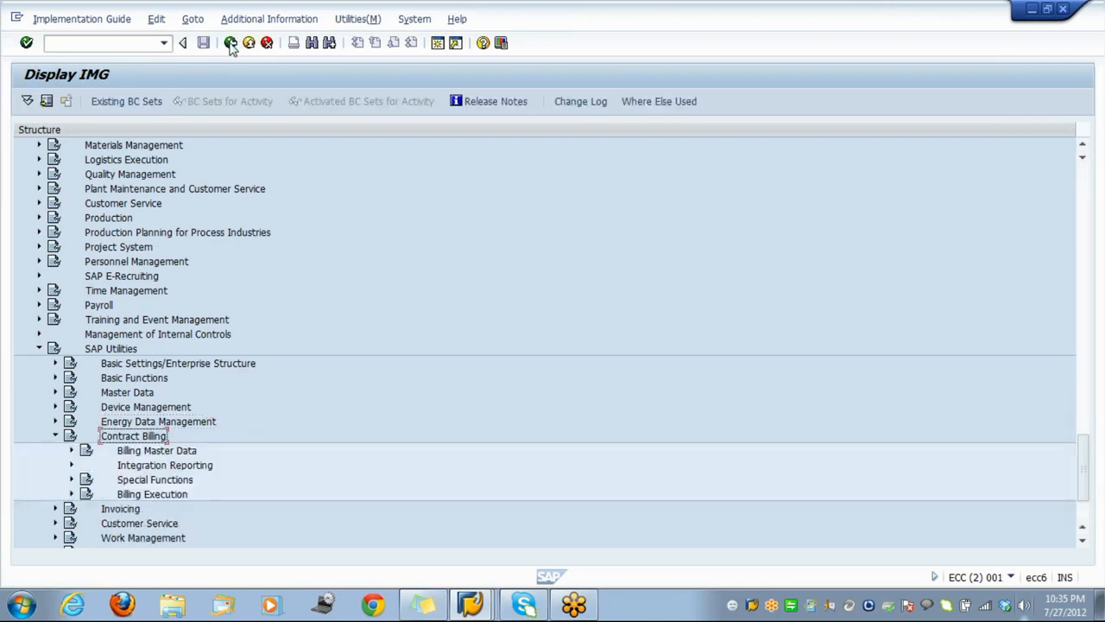
key(Down)
key(Down)
key(Down)
key(Down)
key(Down)
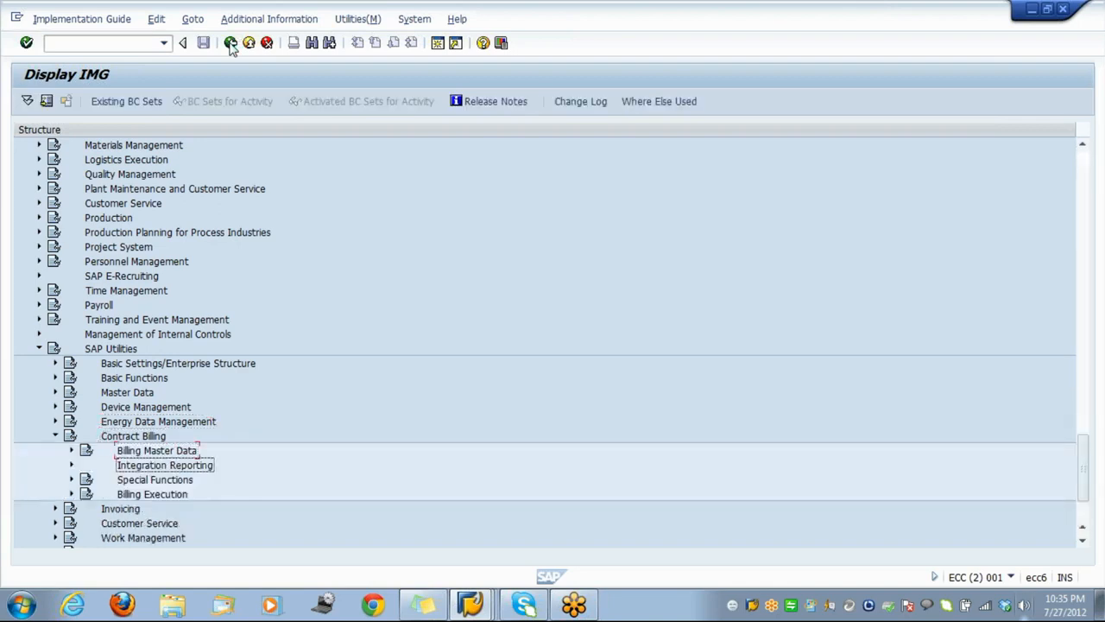
key(Up)
key(Up)
key(Up)
key(Up)
key(Up)
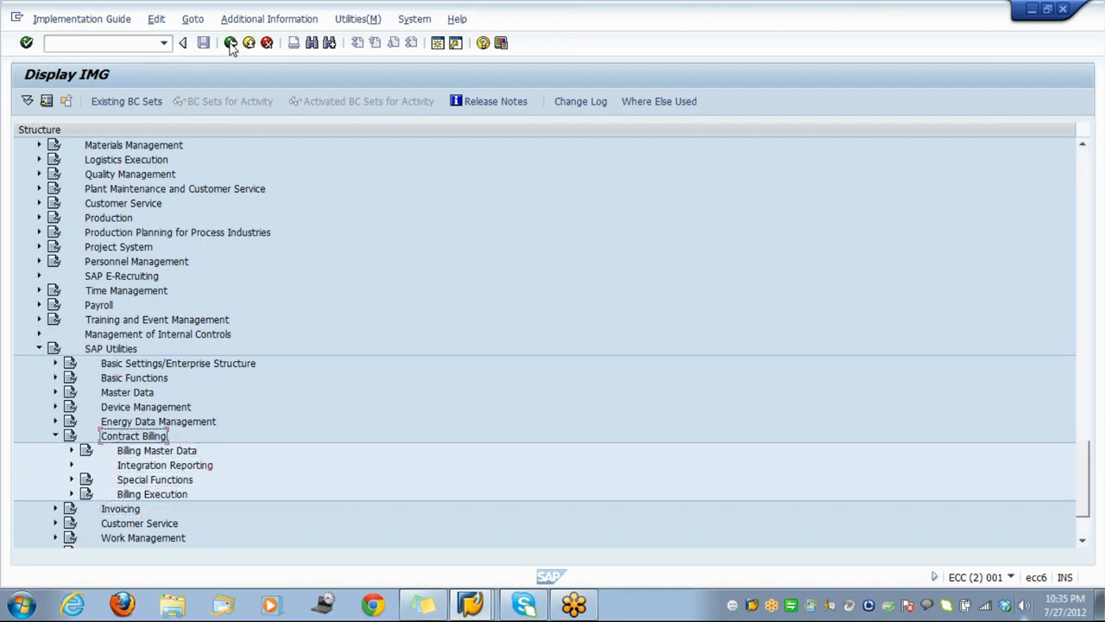
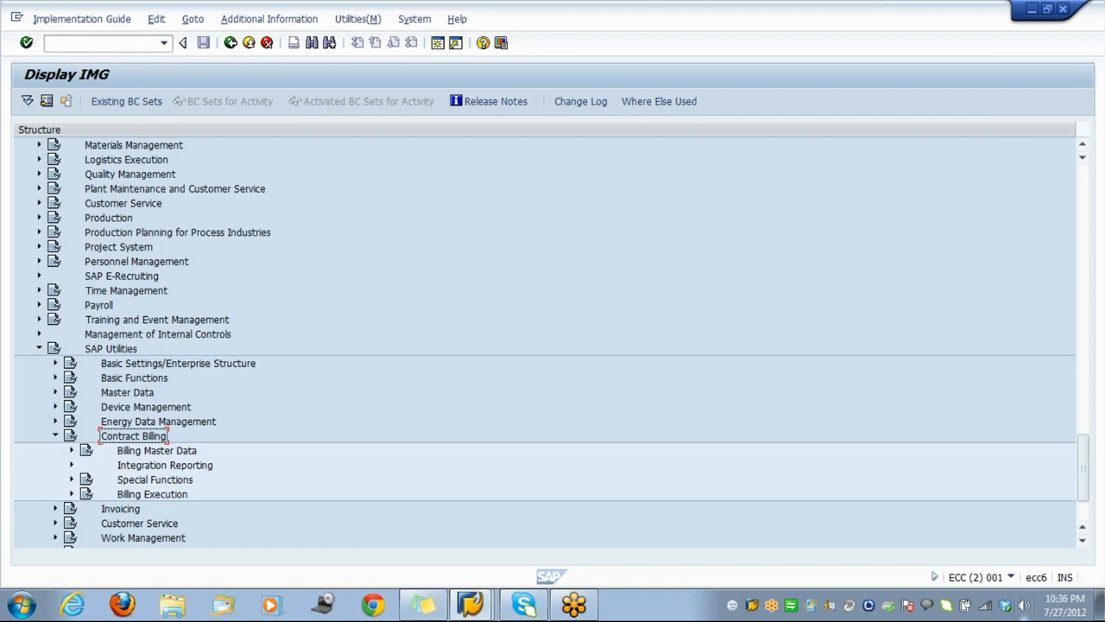
click(93, 43)
text(/n)
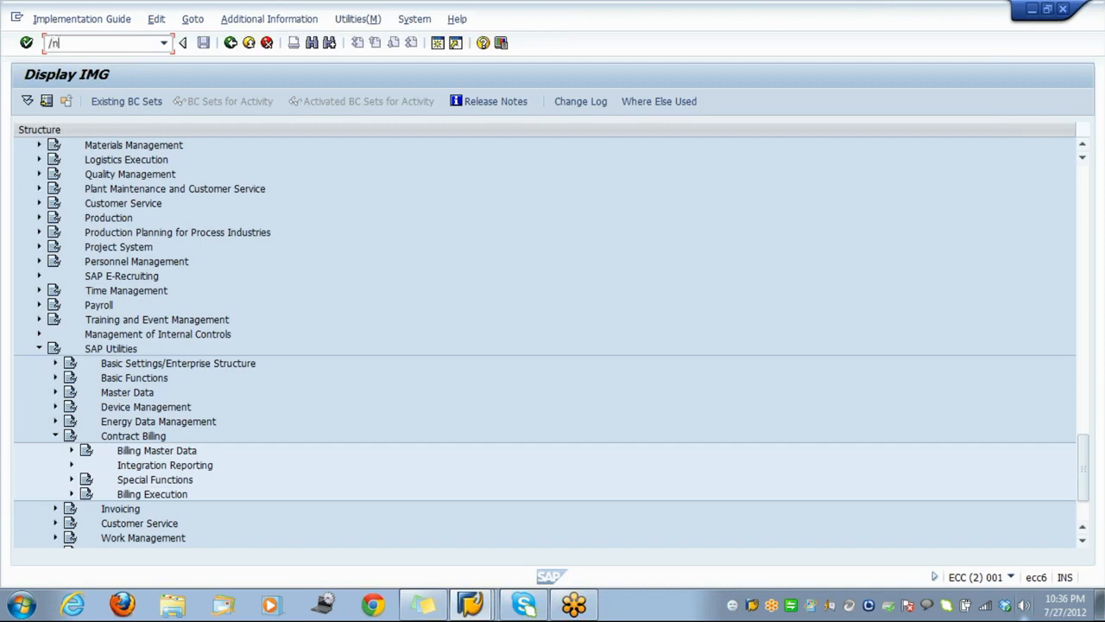
key(BackSpace)
Collapse the Contract Billing node and the SAP Utilities node in the IMG structure
click(139, 210)
key(Down)
key(Down)
key(Down)
key(Down)
key(Down)
key(Down)
key(Down)
key(Down)
key(Down)
key(Down)
key(Down)
key(Down)
key(Down)
key(Down)
key(Down)
key(Down)
key(Down)
key(Down)
key(Up)
key(Up)
key(Left)
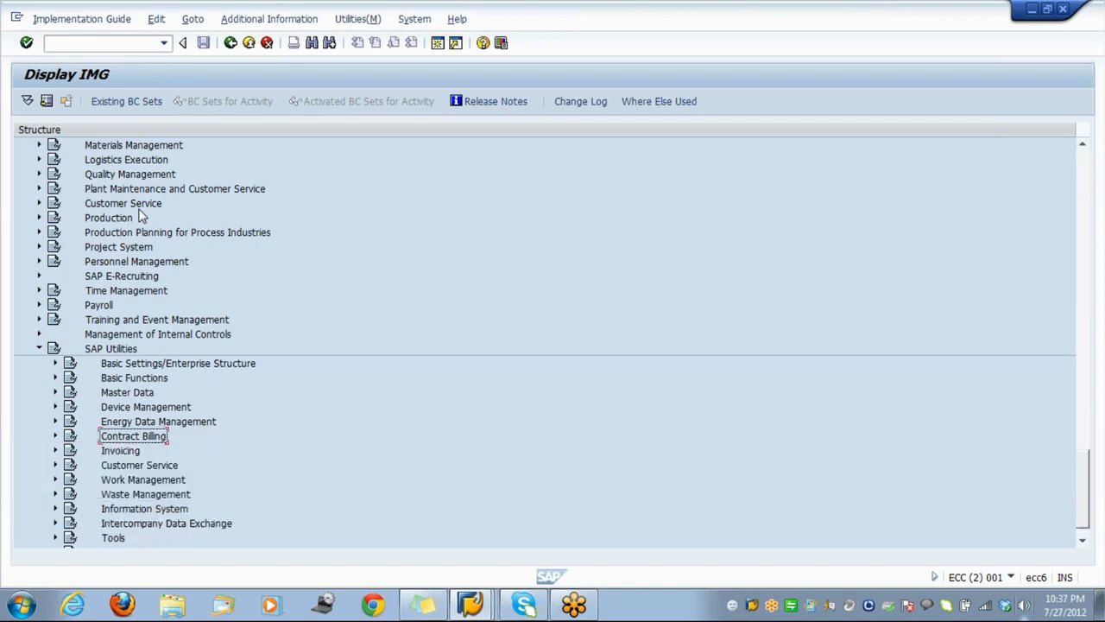
key(Up)
key(Up)
key(Up)
key(Up)
key(Up)
key(Up)
key(Up)
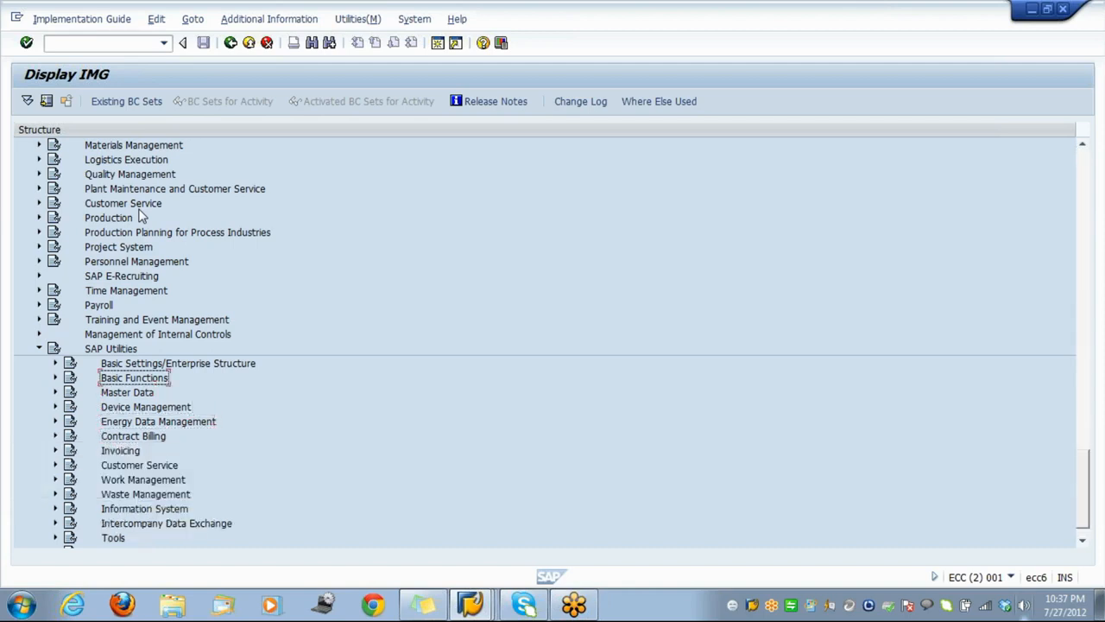
key(Down)
key(Left)
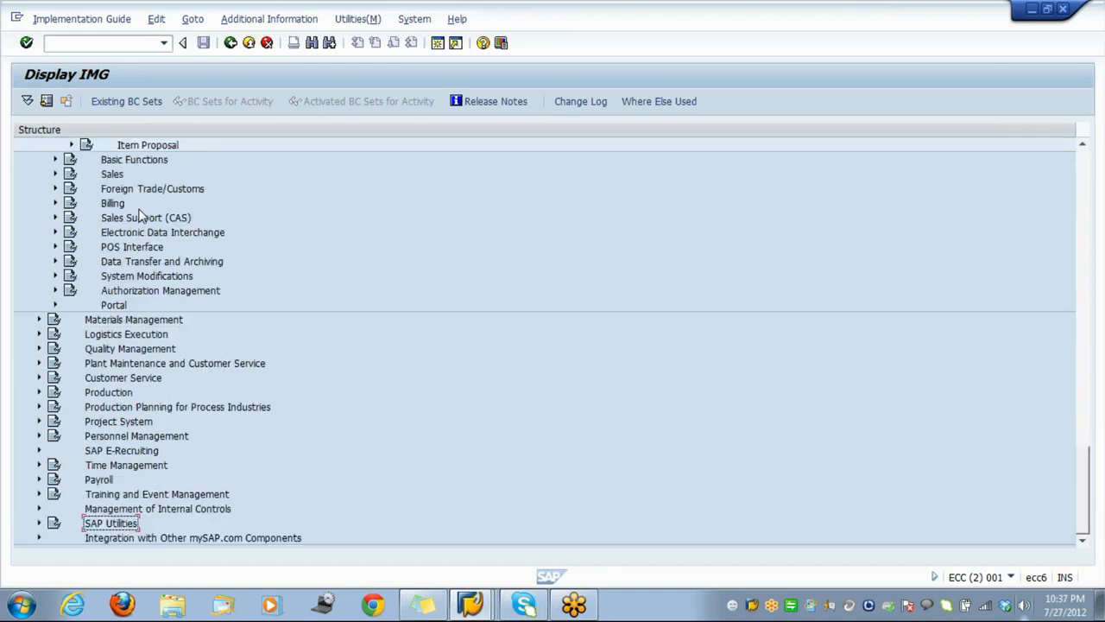
Expand SAP Utilities and its Contract Billing node in the IMG structure
key(Right)
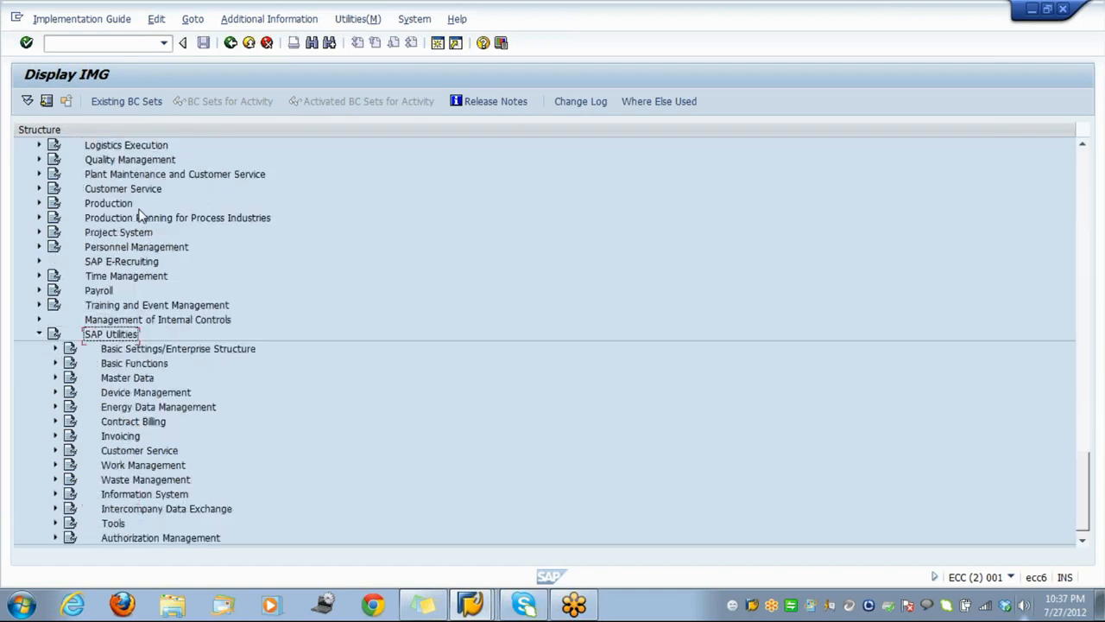
key(Down)
key(Down)
key(Down)
key(Down)
key(Down)
key(Down)
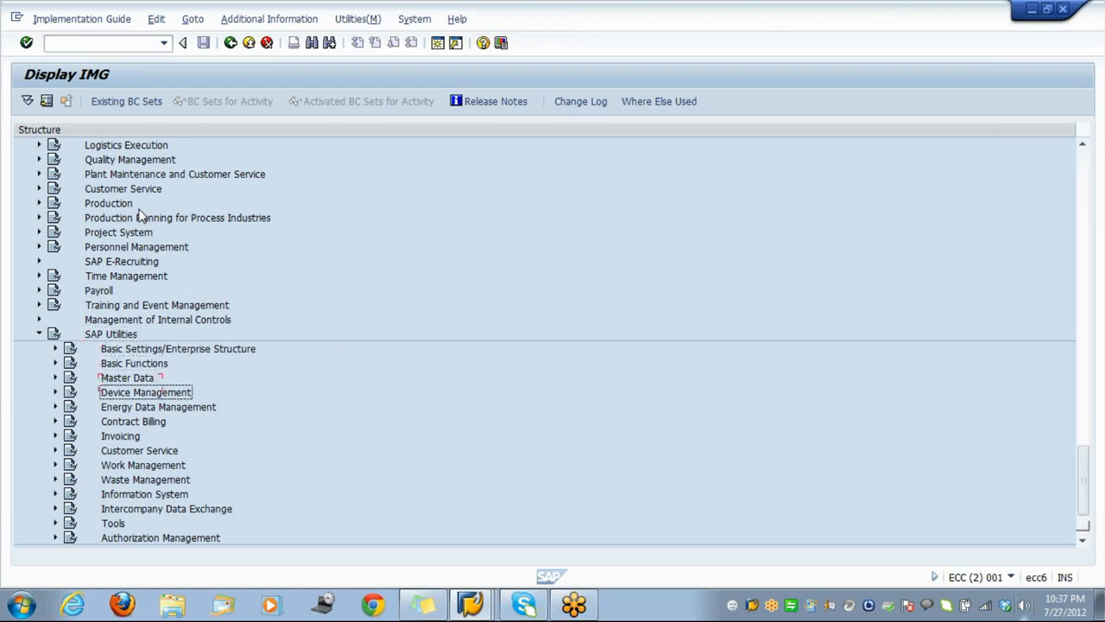
key(Right)
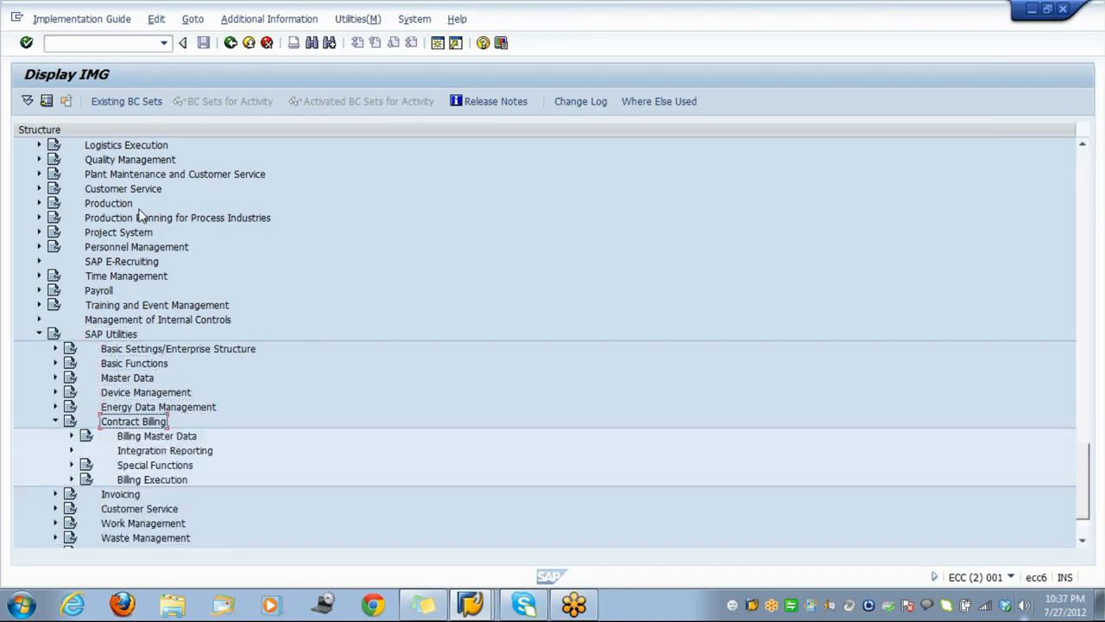
Expand Billing Master Data under Contract Billing, and the Rate Structure node within it
key(Down)
key(Right)
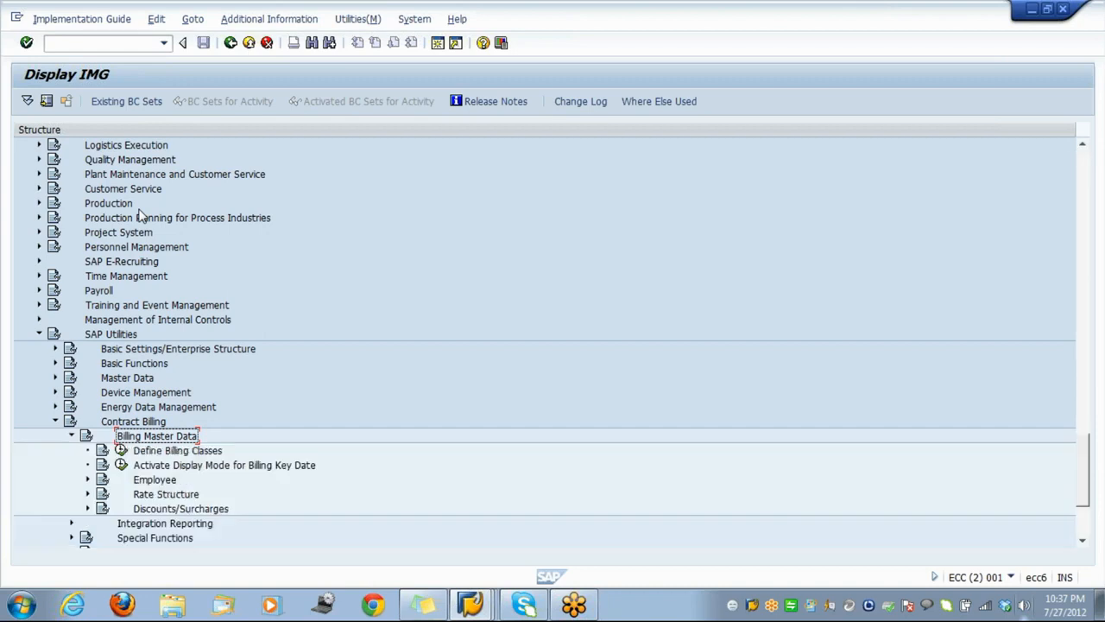
key(Down)
key(Down)
key(Down)
key(Down)
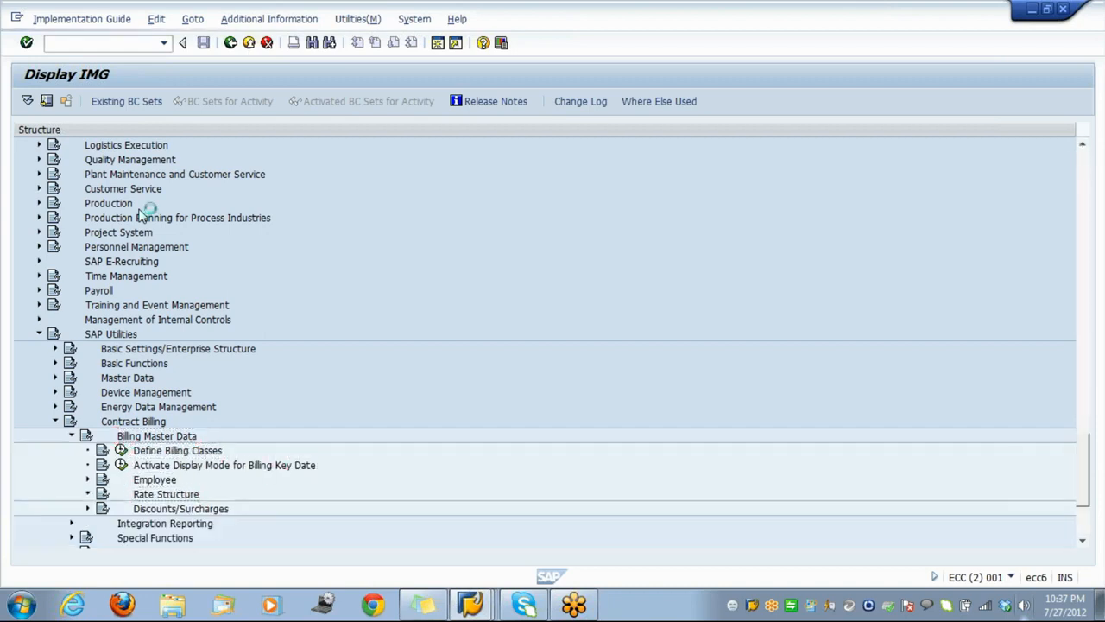
key(Right)
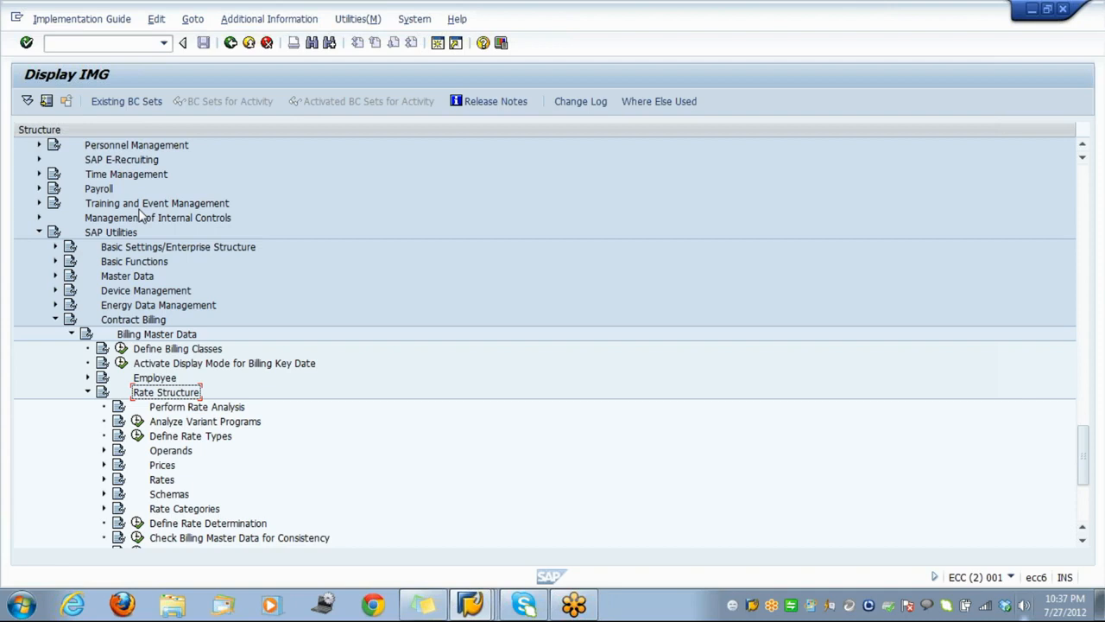
Expand Rates under Rate Structure and select Define Number Ranges for Logical Number of Rate Steps
key(Down)
key(Down)
key(Down)
key(Down)
key(Down)
key(Down)
key(Down)
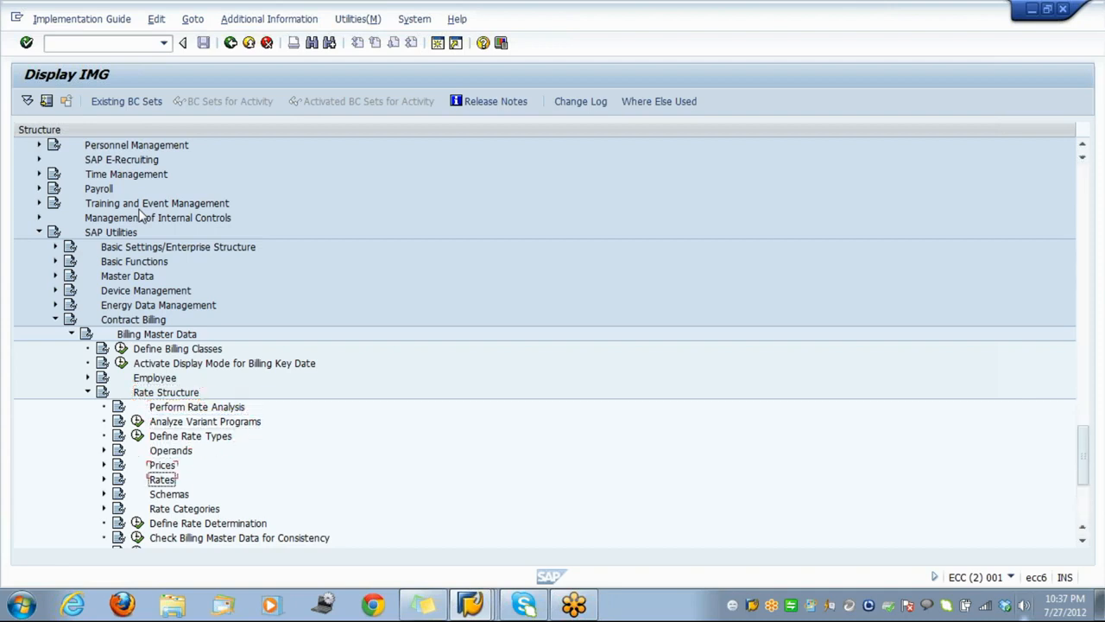
key(Up)
key(Right)
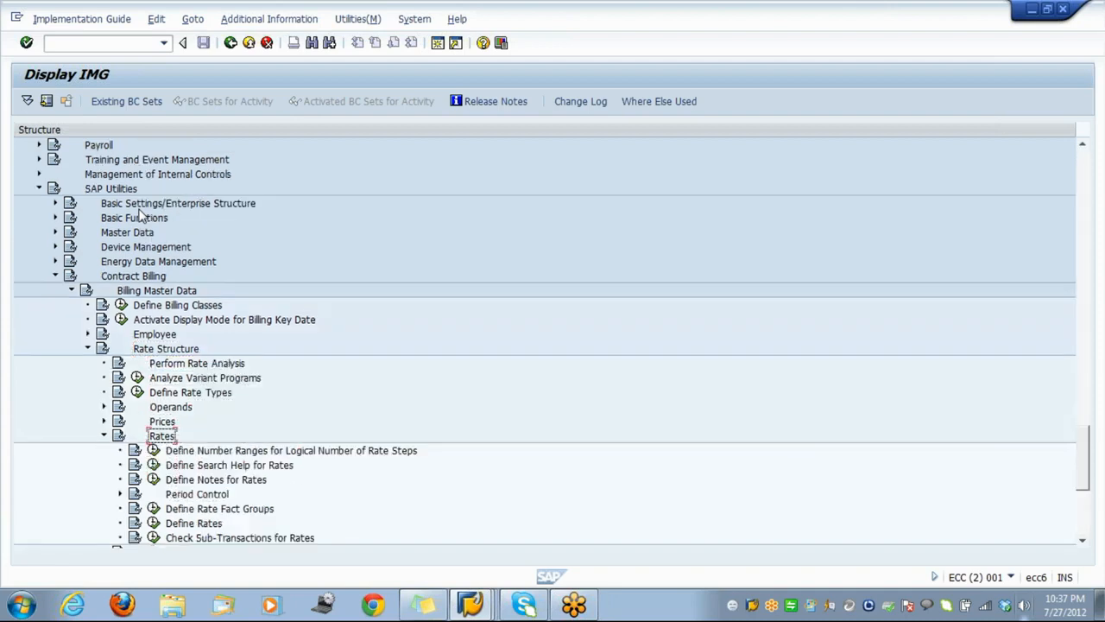
key(Down)
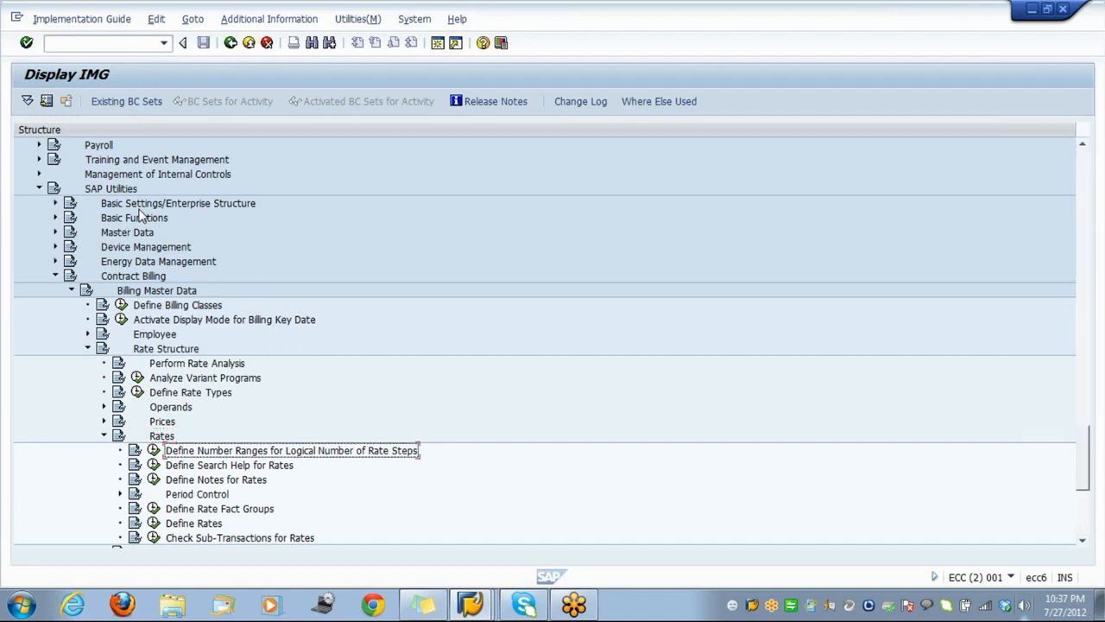
Run the Define Rates activity under Rates and choose Create Rates
key(Down)
key(Down)
key(Down)
key(Down)
key(Down)
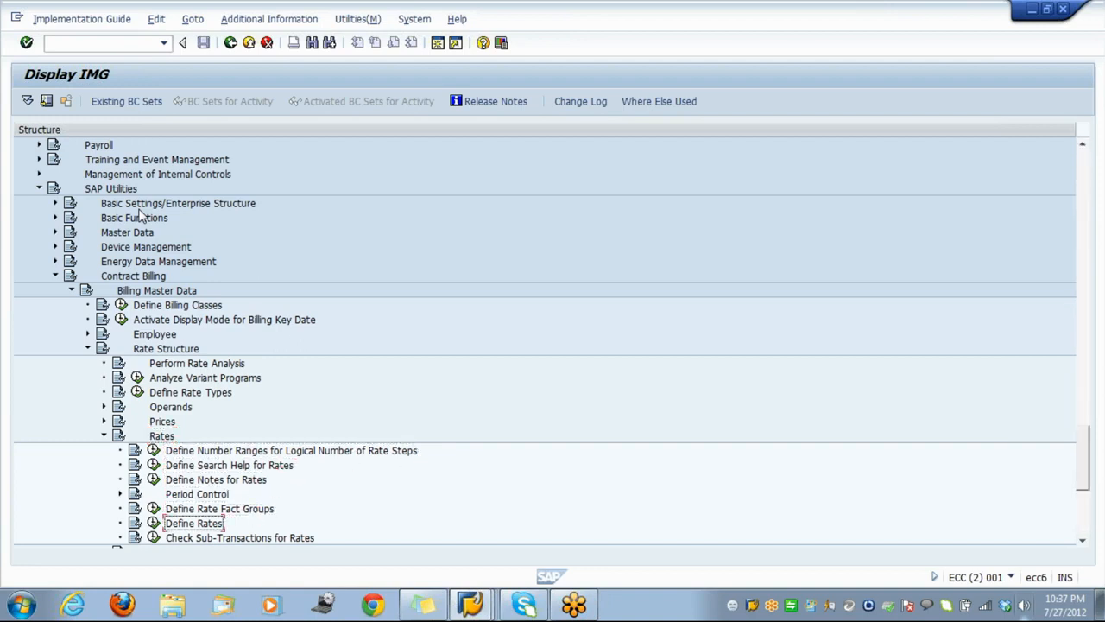
key(Left)
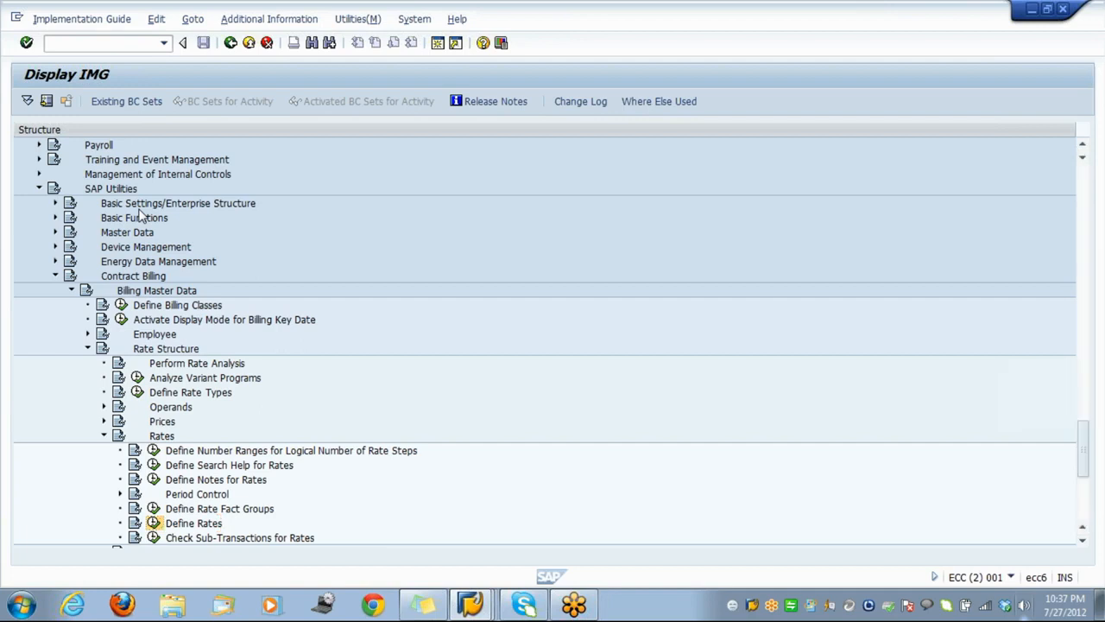
key(Return)
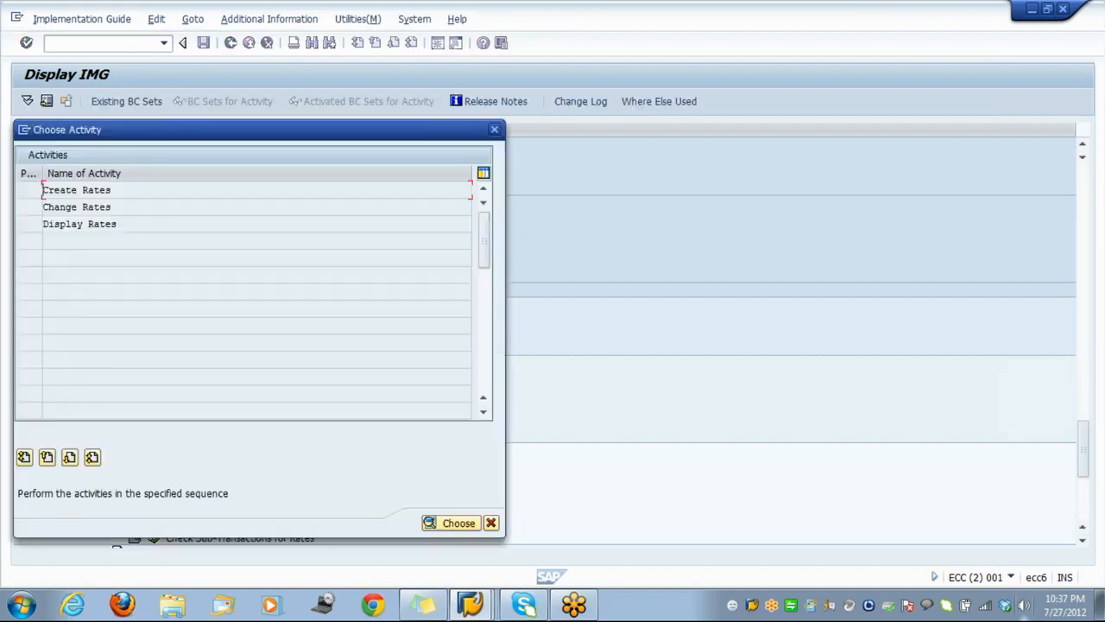
double_click(124, 196)
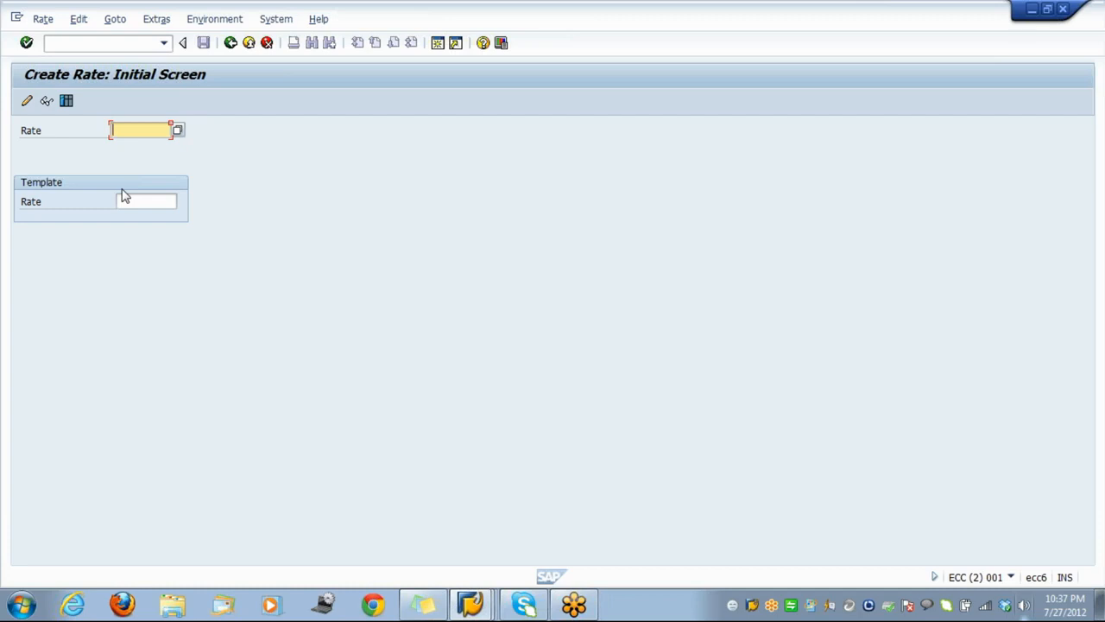
Start a new rate TEST with the description "test" and assign it billing class 0001
text(test)
key(Return)
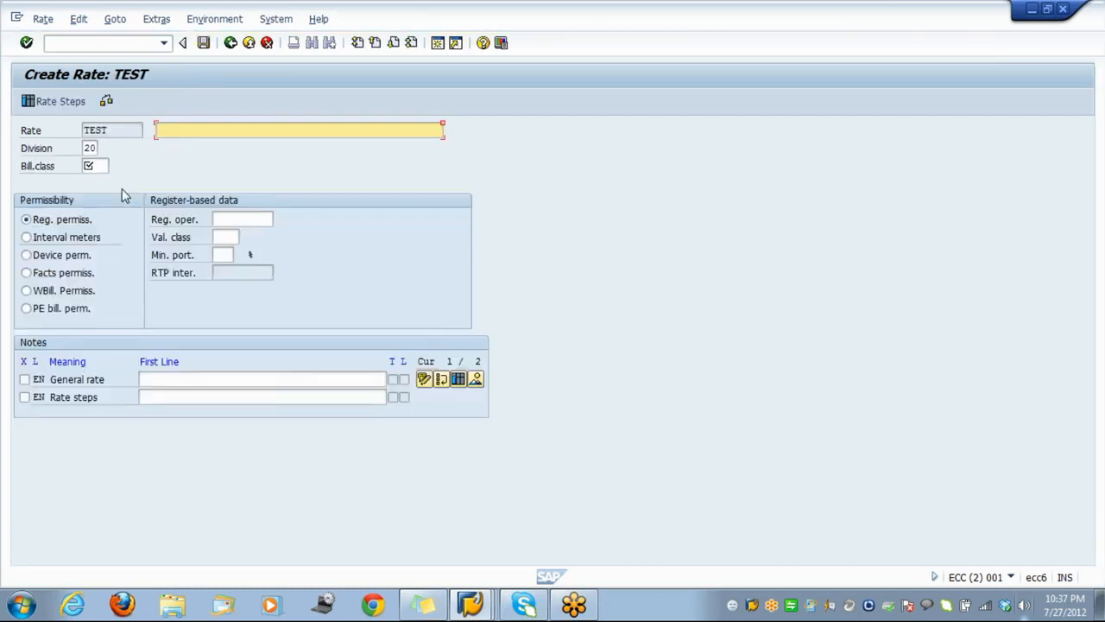
text(test)
key(Tab)
key(Tab)
text(001)
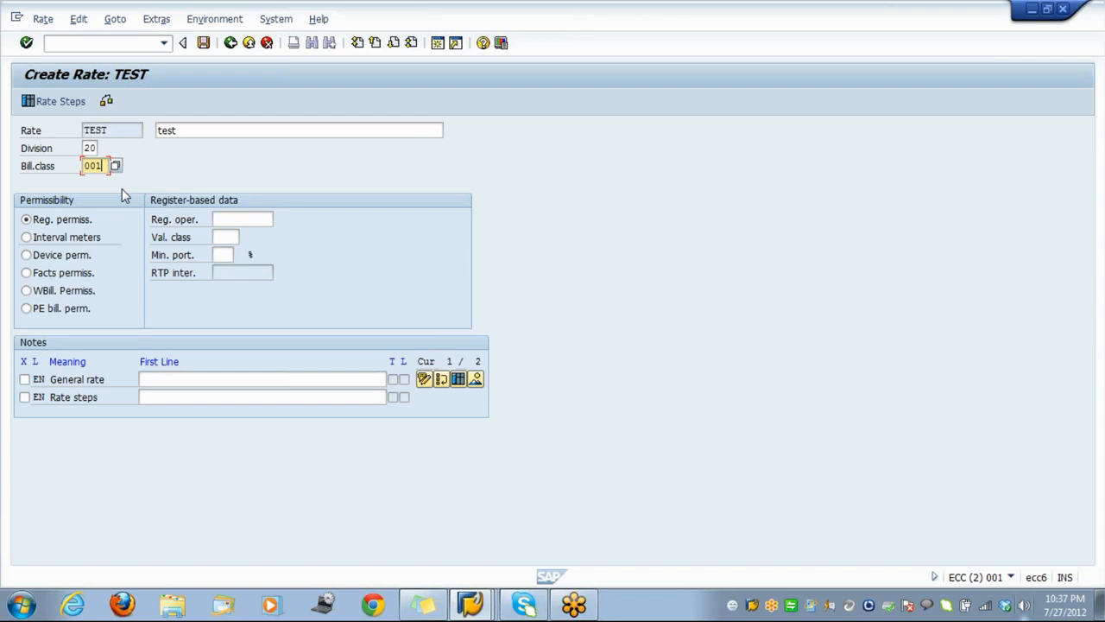
key(Return)
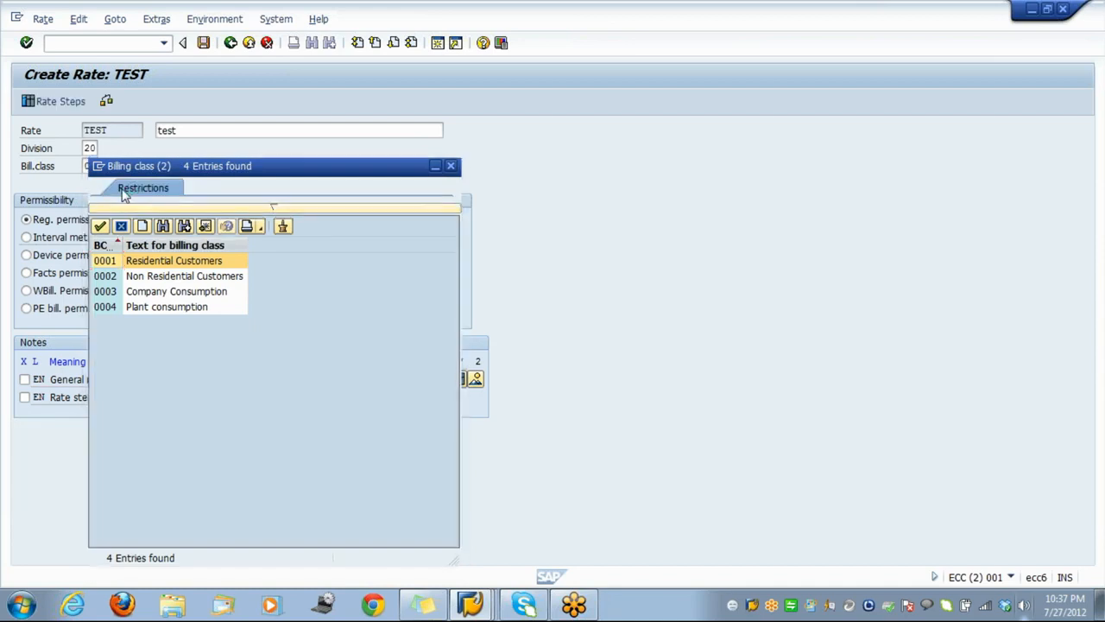
key(Escape)
Try to enter TEST_01 as the rate's register operand, and clear that field again
click(242, 220)
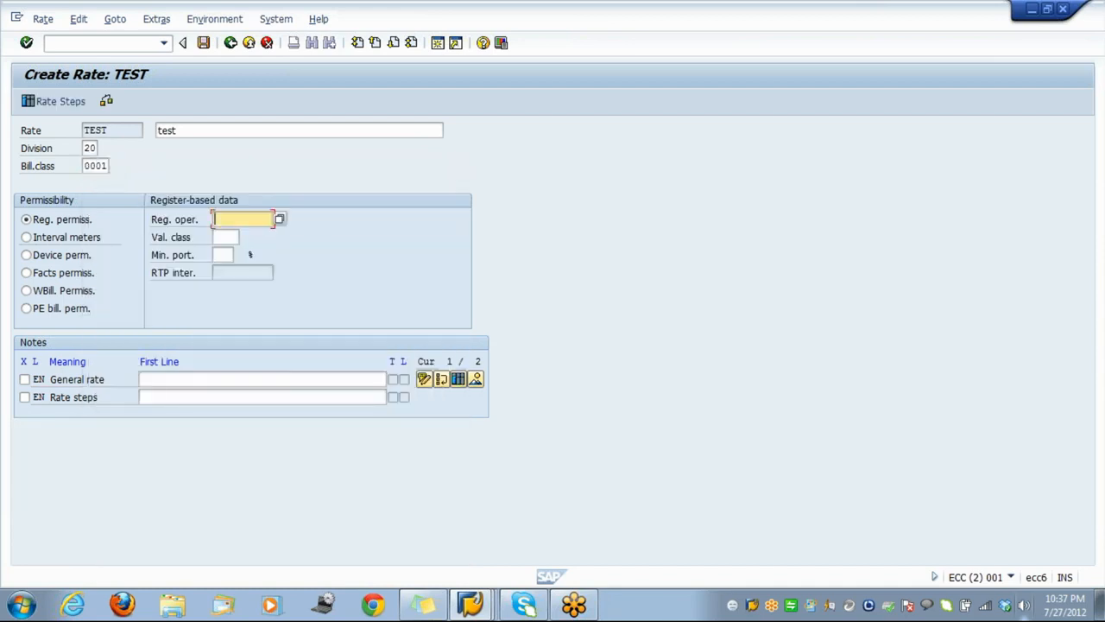
click(279, 219)
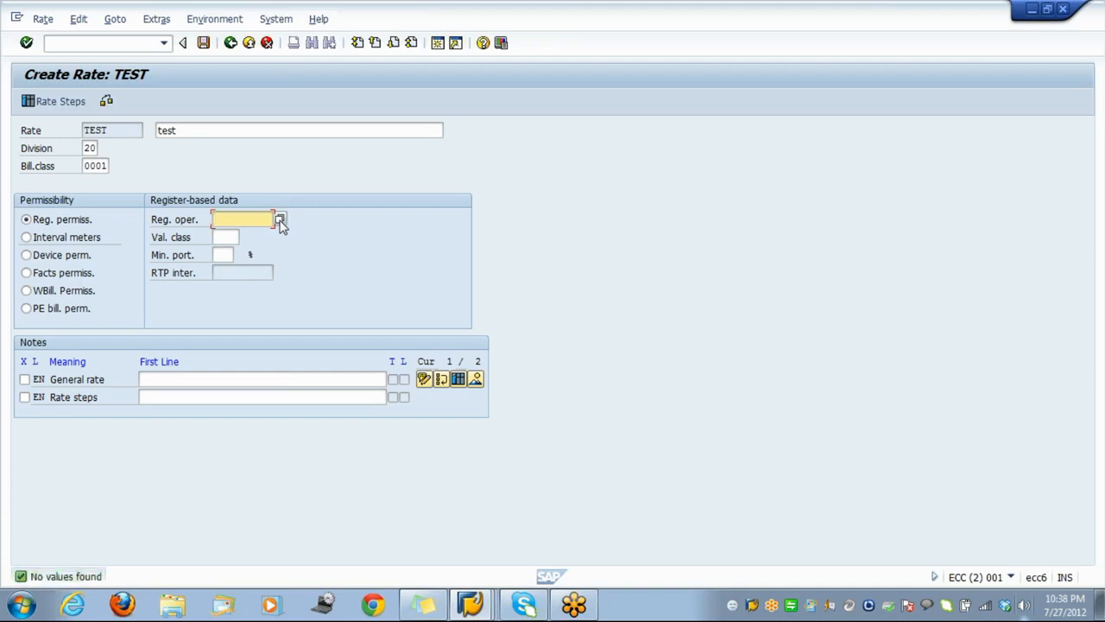
text(test_01)
key(Return)
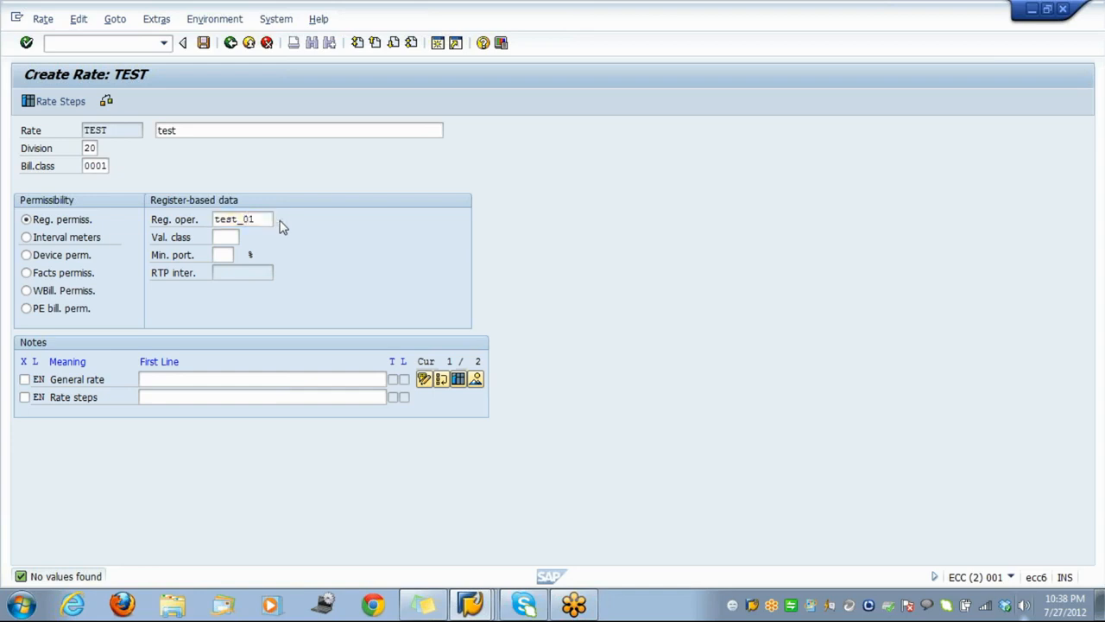
double_click(243, 222)
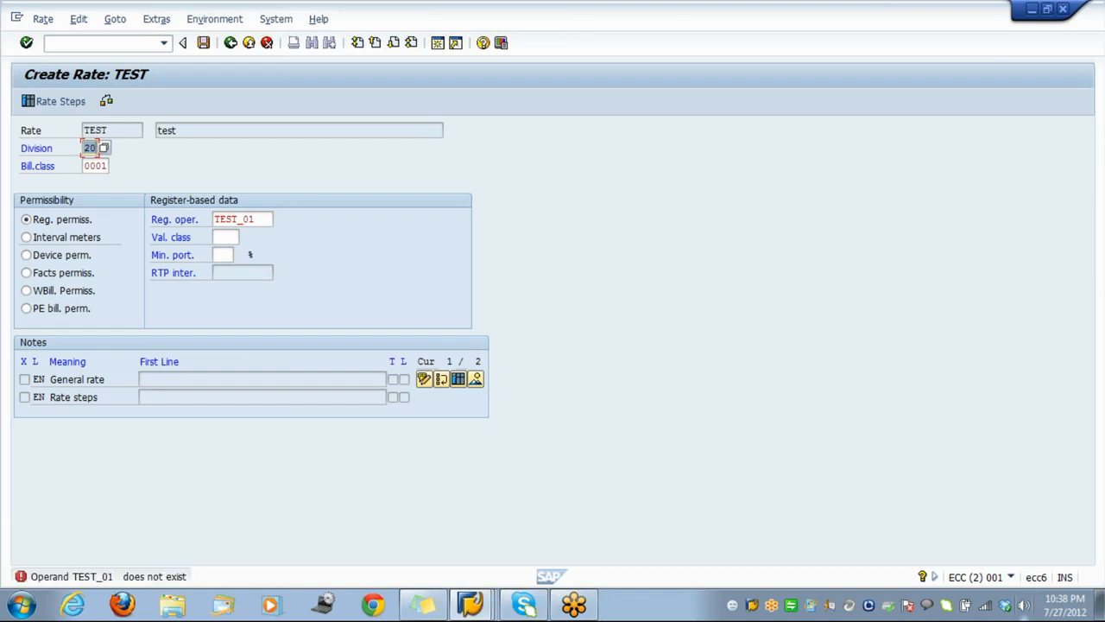
double_click(242, 222)
double_click(243, 223)
drag(257, 221, 161, 213)
key(Delete)
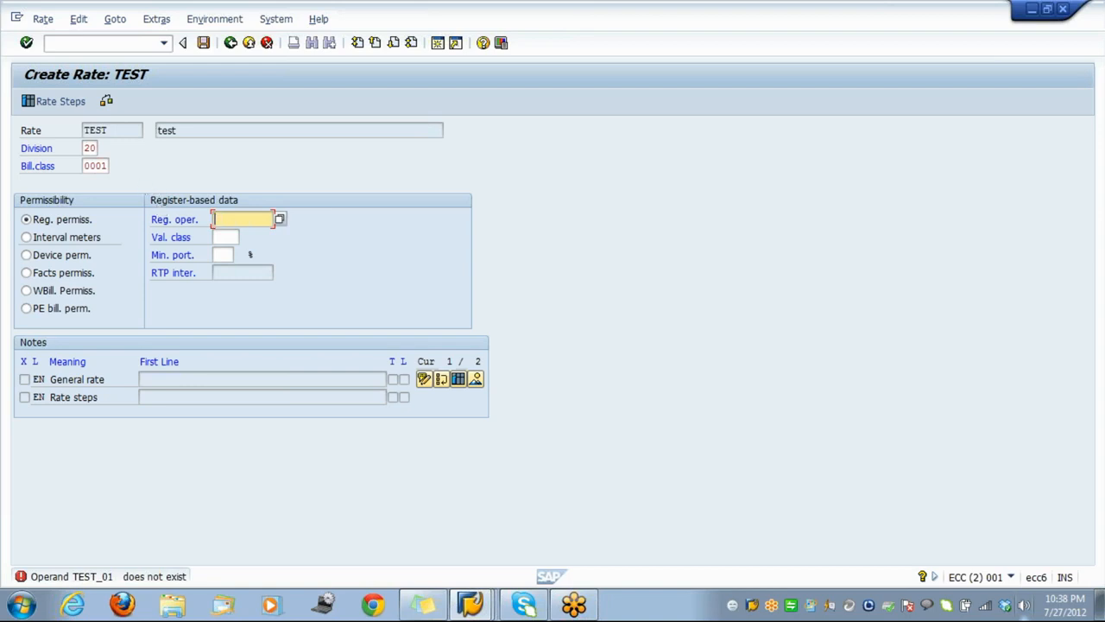
Set the rate's permissibility to Facts permiss. and open its rate steps
click(62, 275)
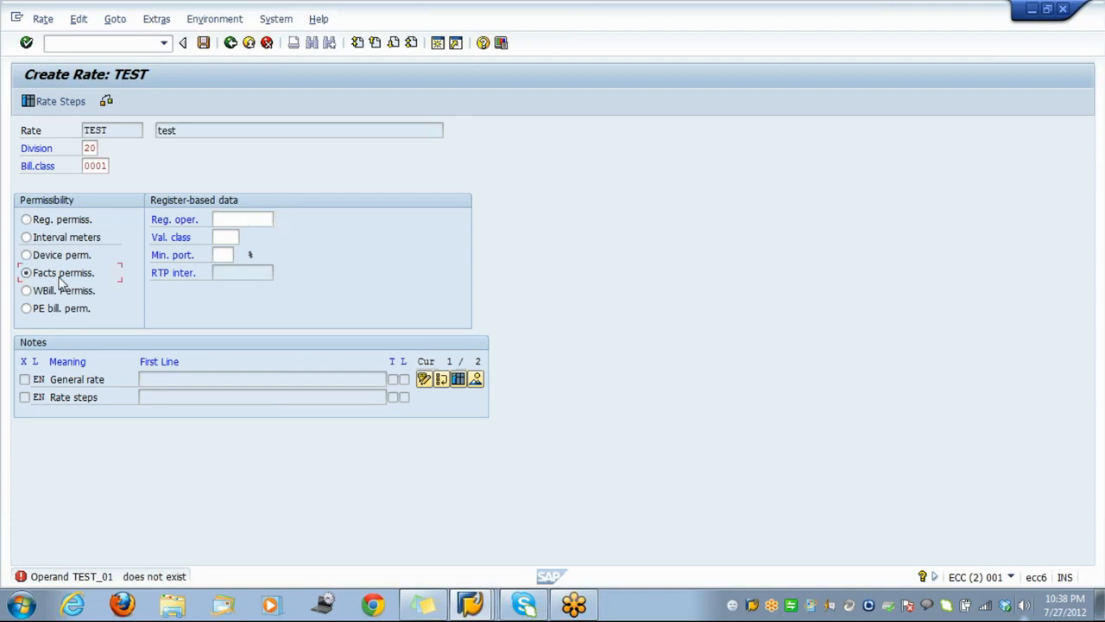
click(57, 103)
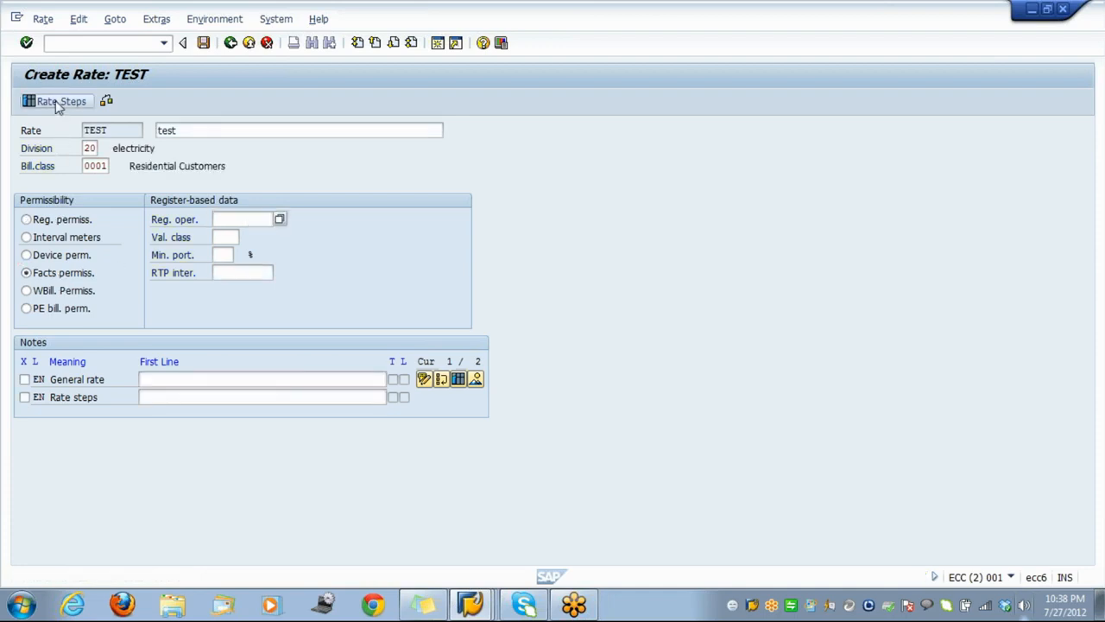
click(57, 102)
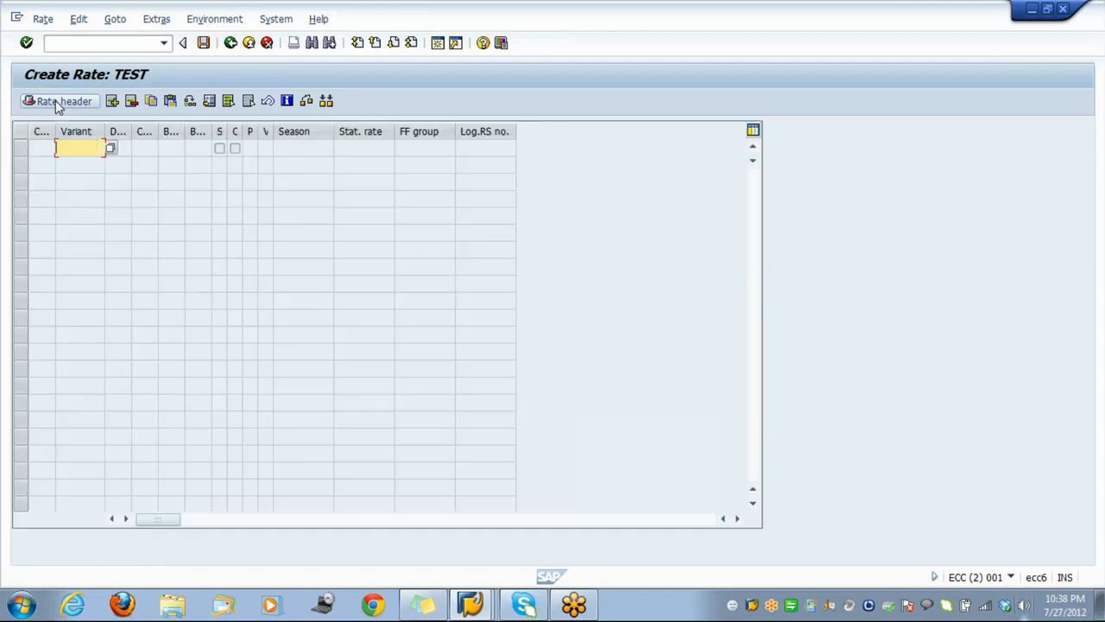
Look through the available variant programs, add LUMSUM01 as the first rate step, and request the possible entries for its next field
click(55, 101)
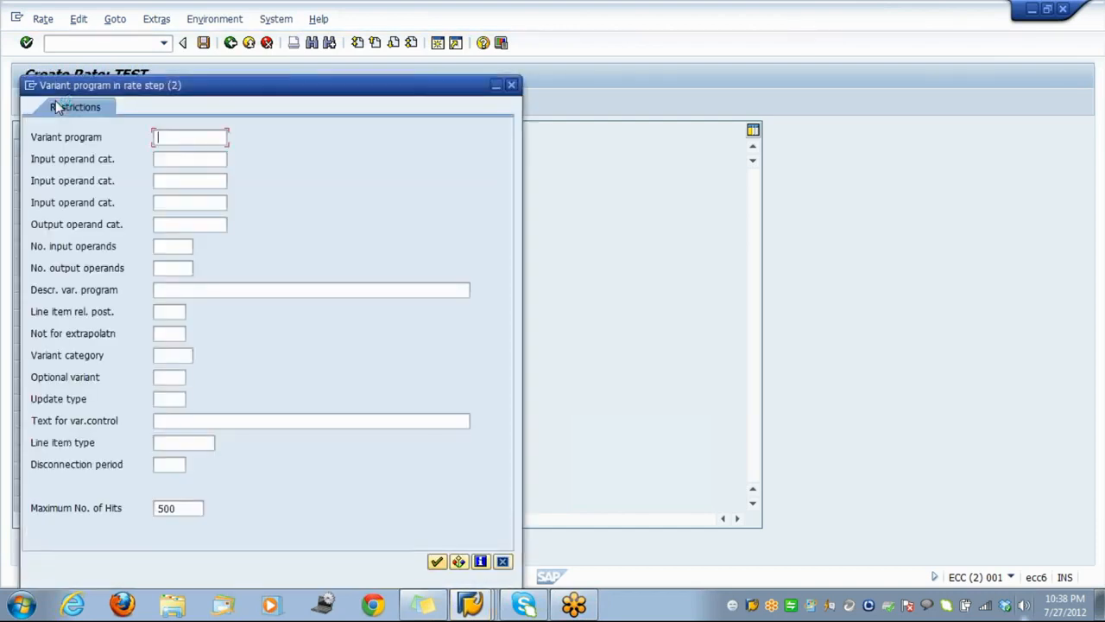
key(Return)
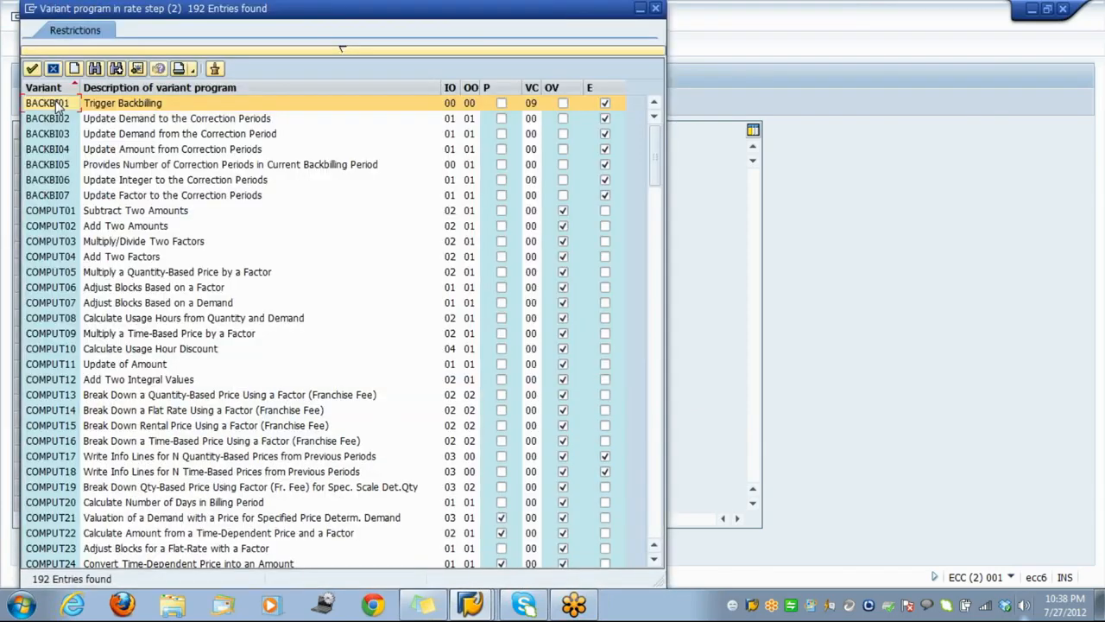
scroll(59, 104, down, 20)
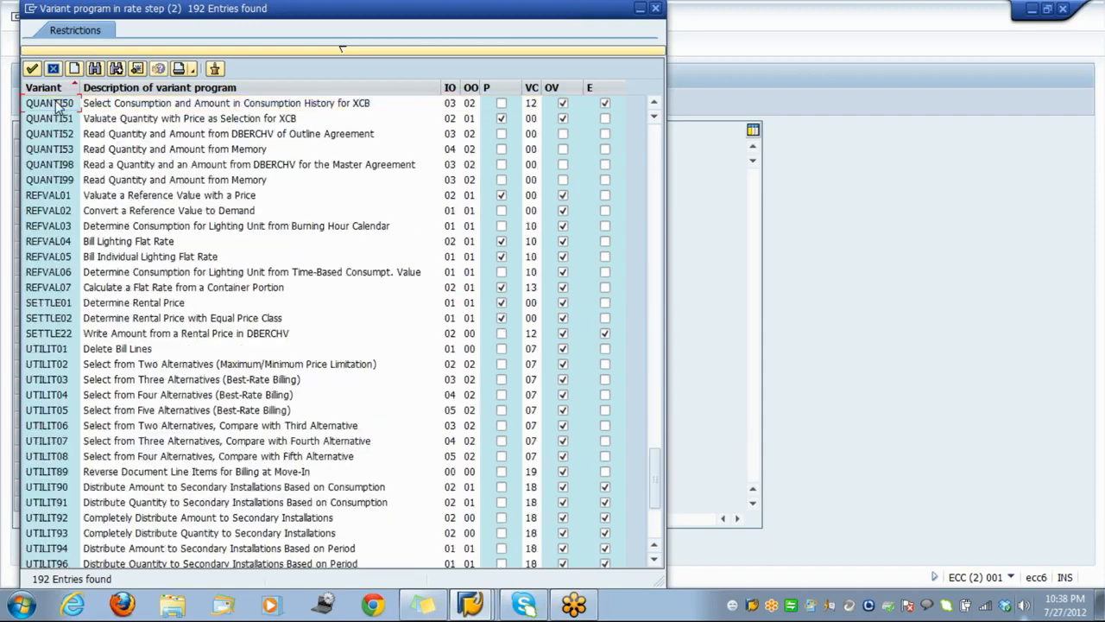
scroll(59, 103, down, 4)
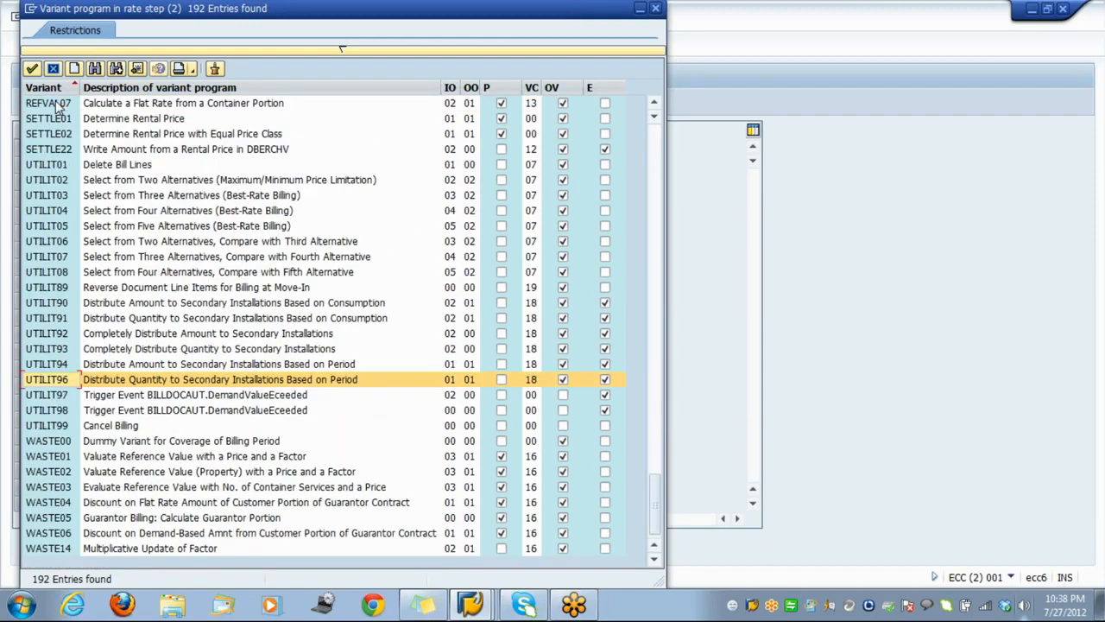
key(Page_Down)
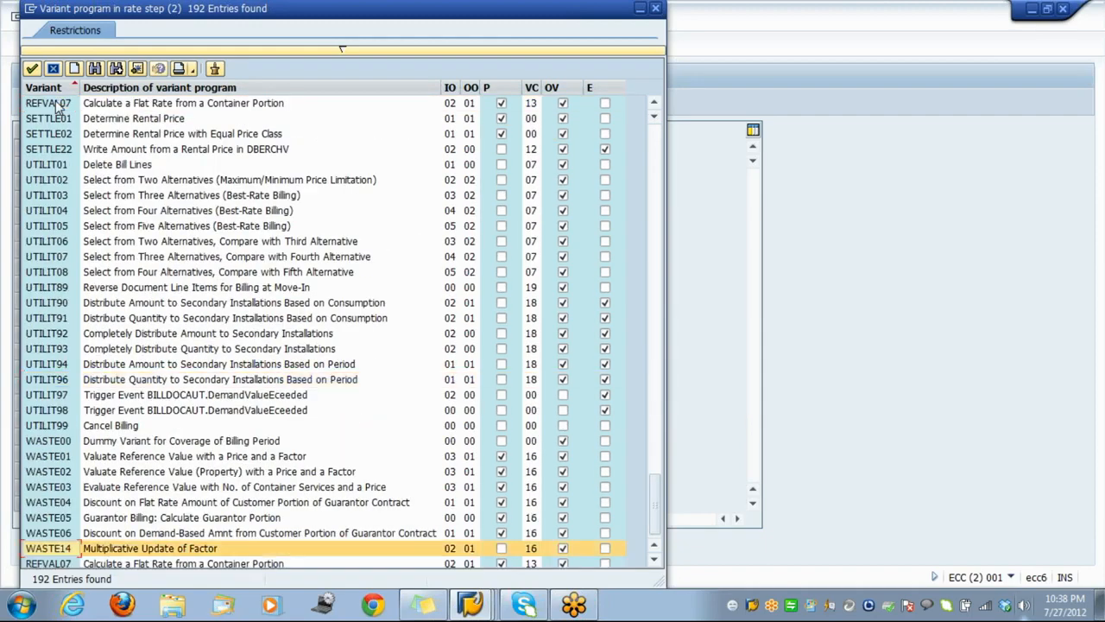
key(Page_Up)
key(Page_Up)
key(Page_Up)
key(Page_Up)
key(Page_Up)
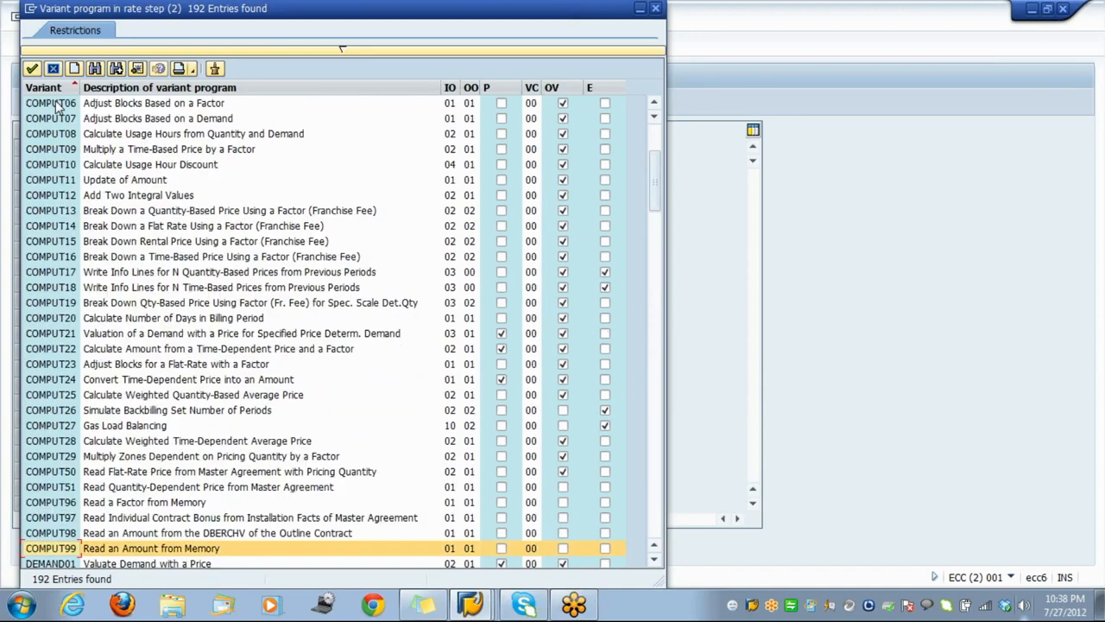
key(Page_Down)
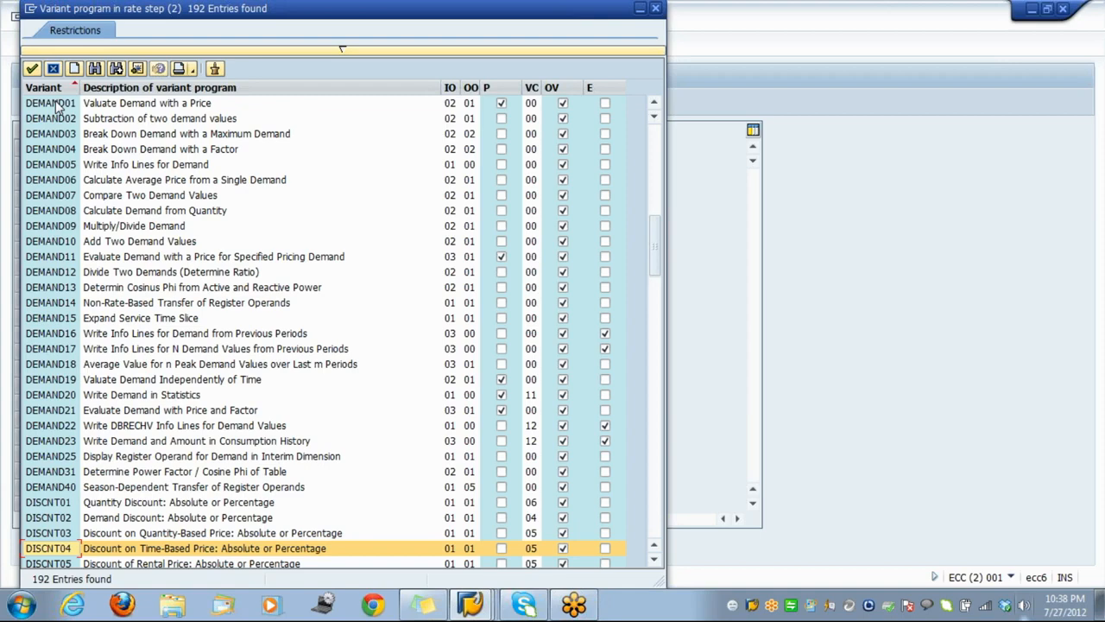
key(Page_Down)
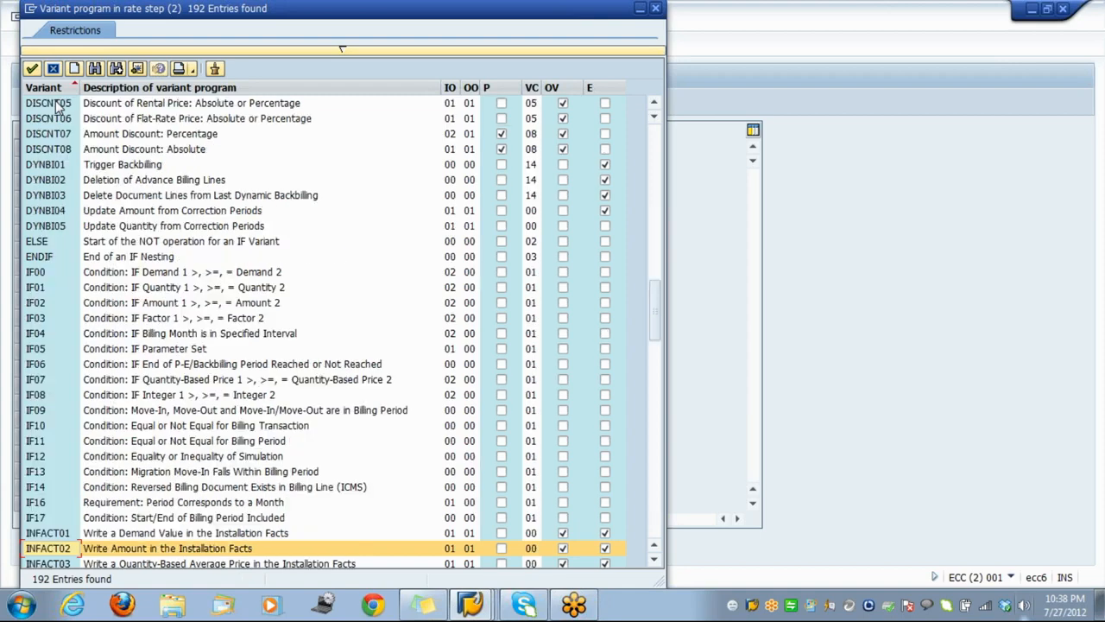
key(Page_Down)
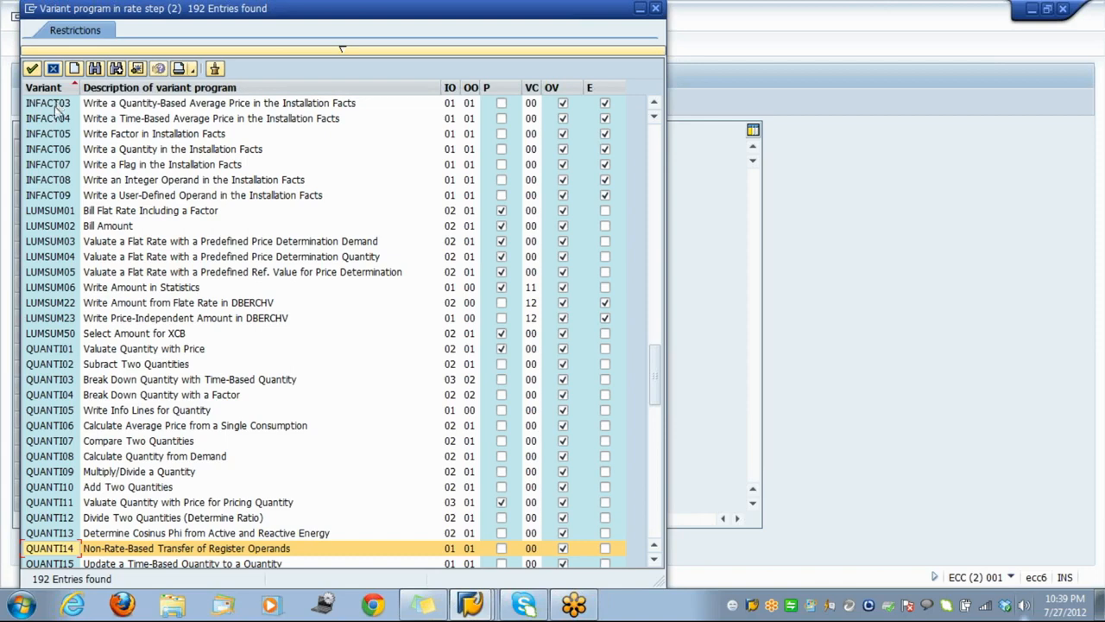
double_click(67, 215)
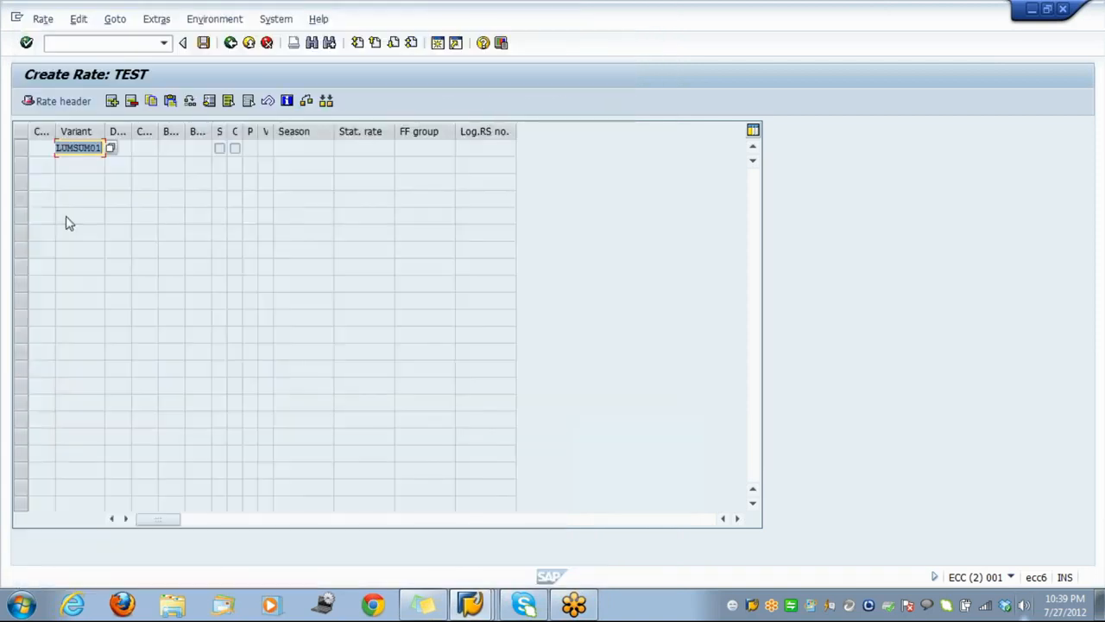
key(Return)
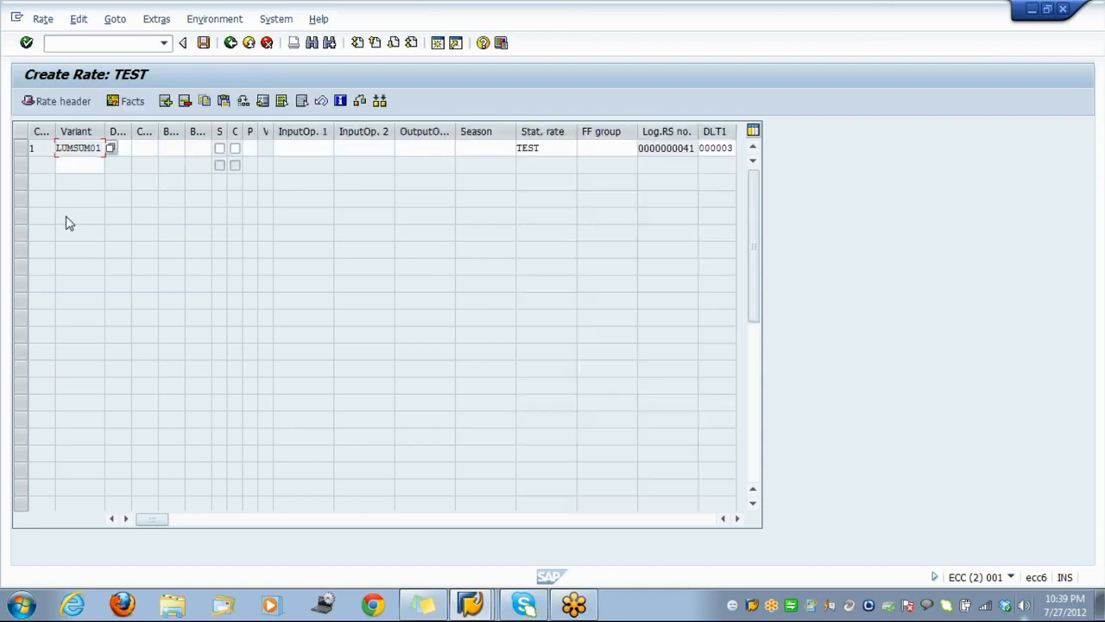
key(Tab)
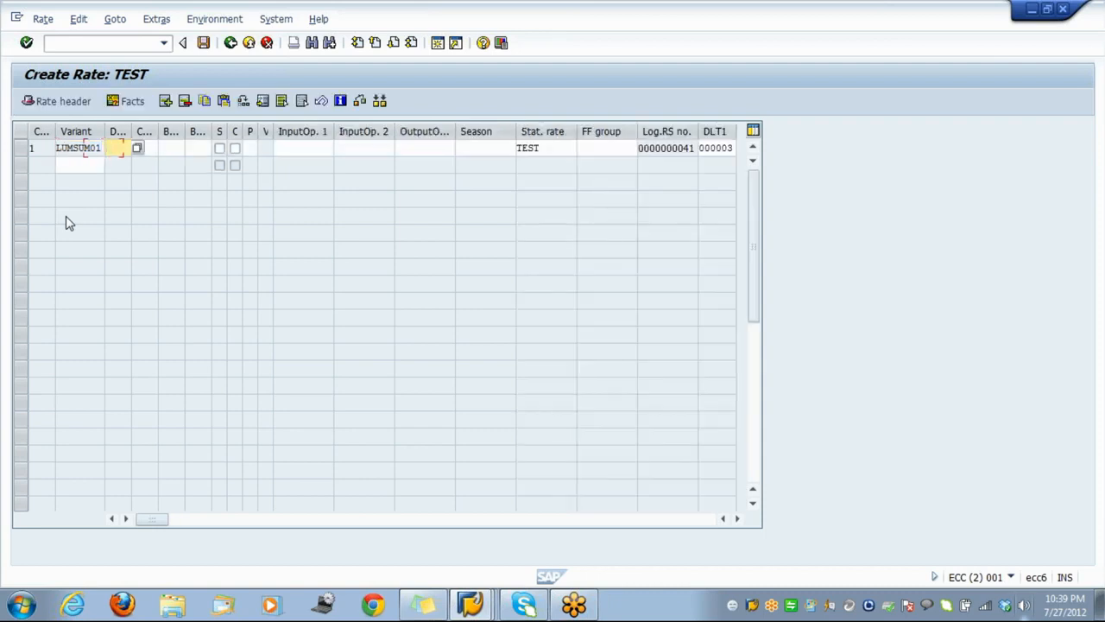
key(F4)
Switch to the Customer Display session, leave that transaction, and open the SAP Reference IMG through transaction SPRO
mouse_move(473, 610)
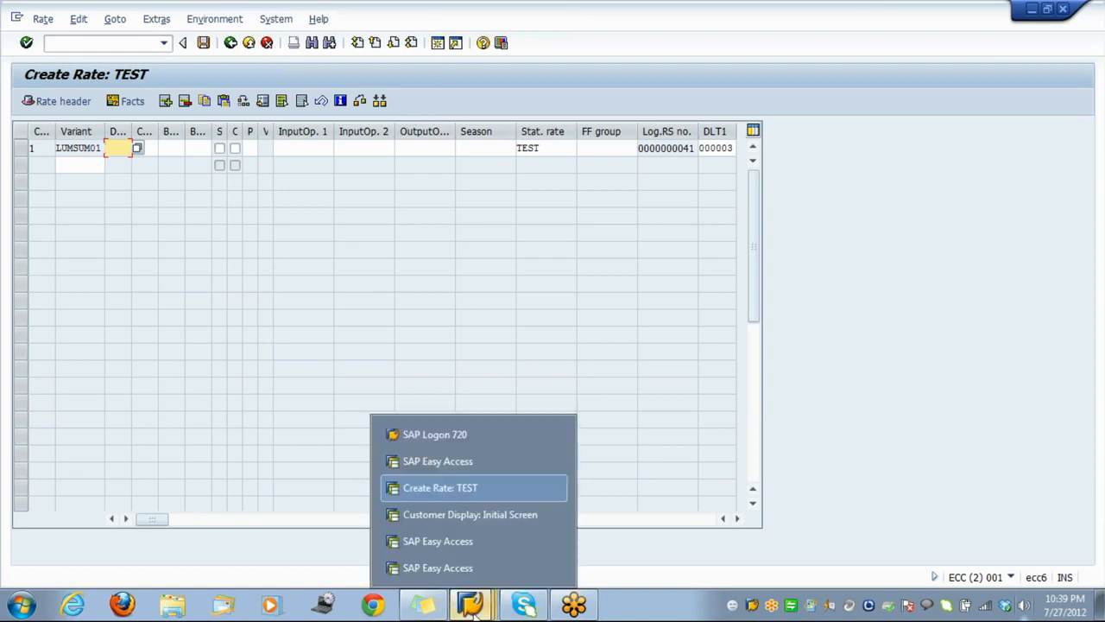
click(470, 517)
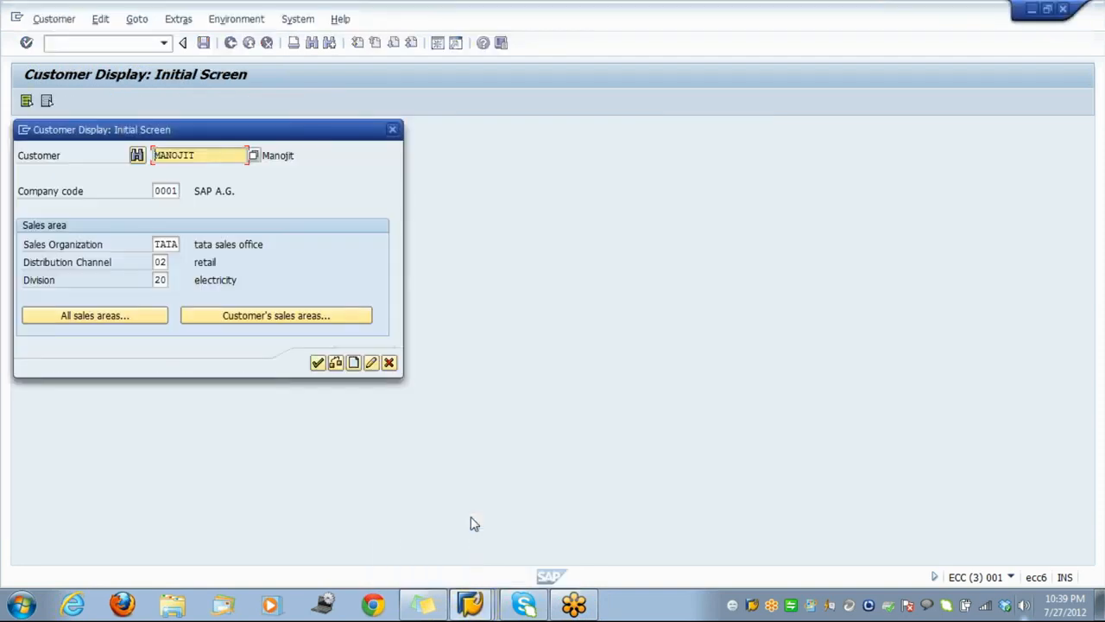
click(390, 363)
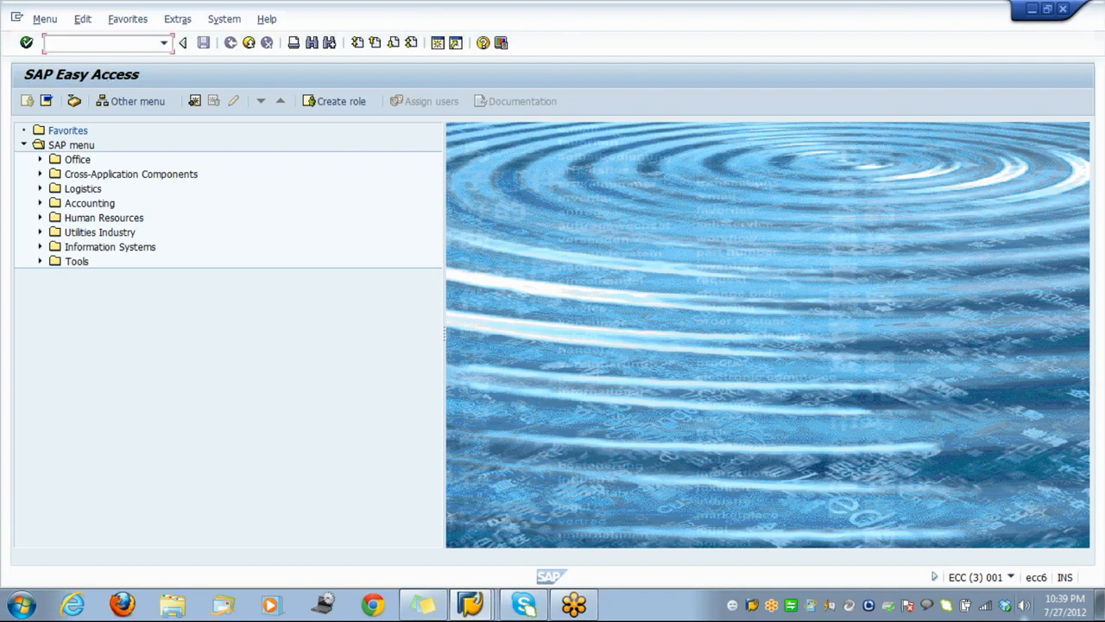
text(spro)
key(Return)
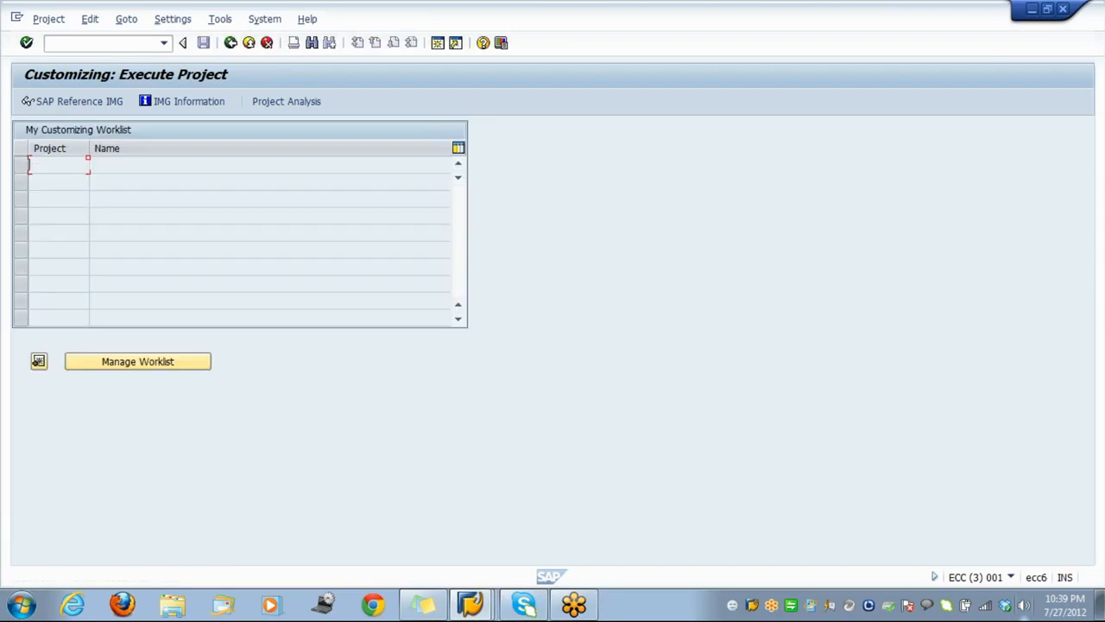
key(F5)
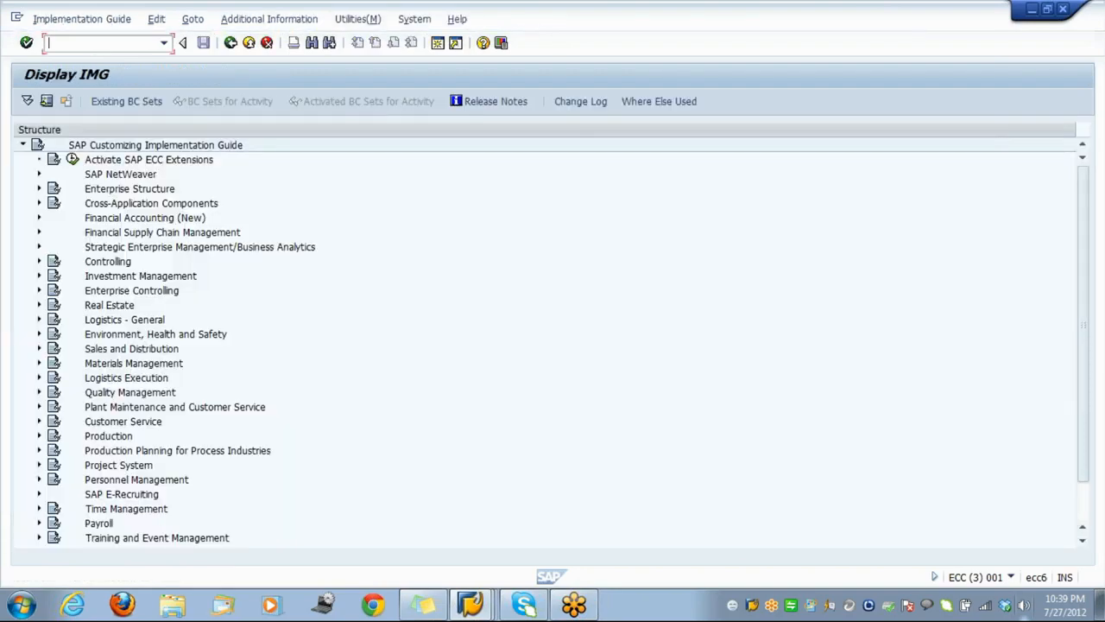
Expand Financial Accounting (New) and its Contract Accounts Receivable and Payable node in the IMG structure
click(136, 203)
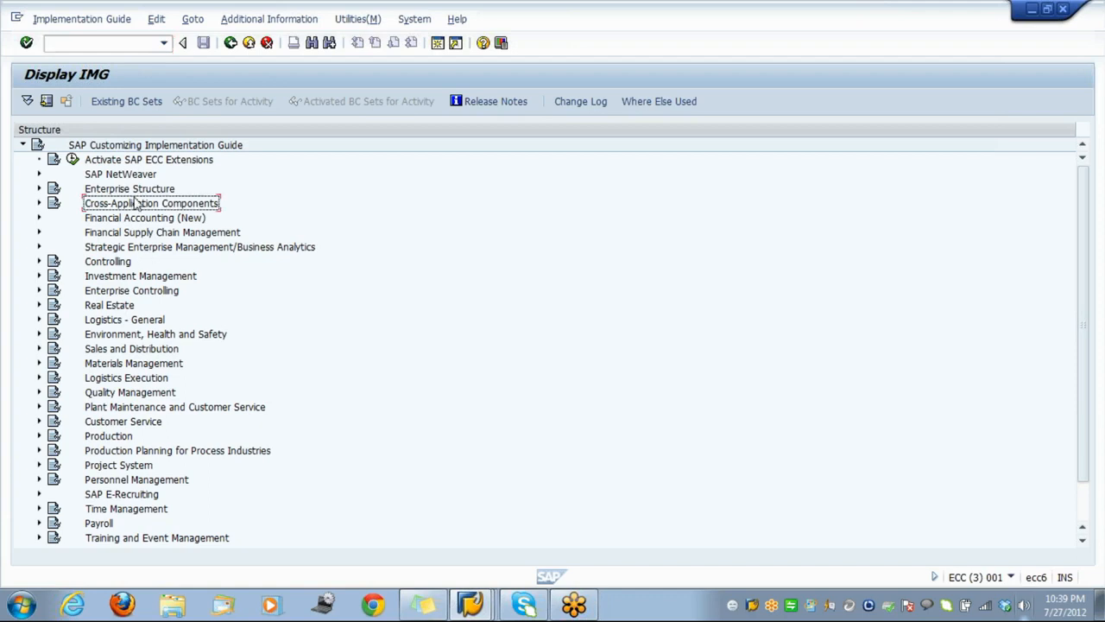
key(Down)
key(Down)
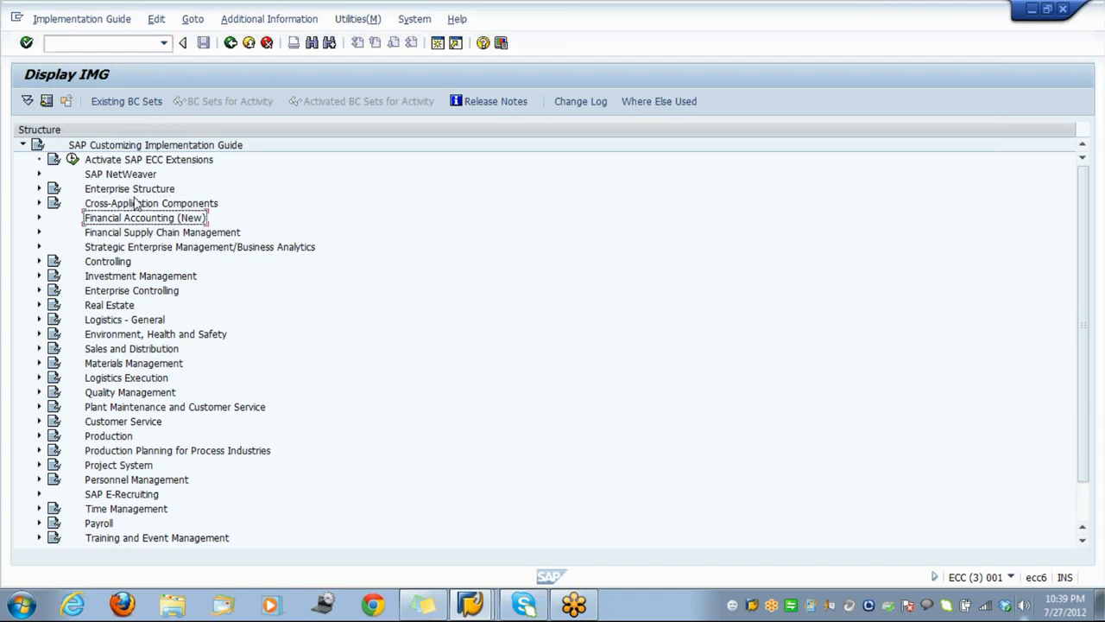
key(Up)
key(Right)
key(Down)
key(Down)
key(Down)
key(Down)
key(Right)
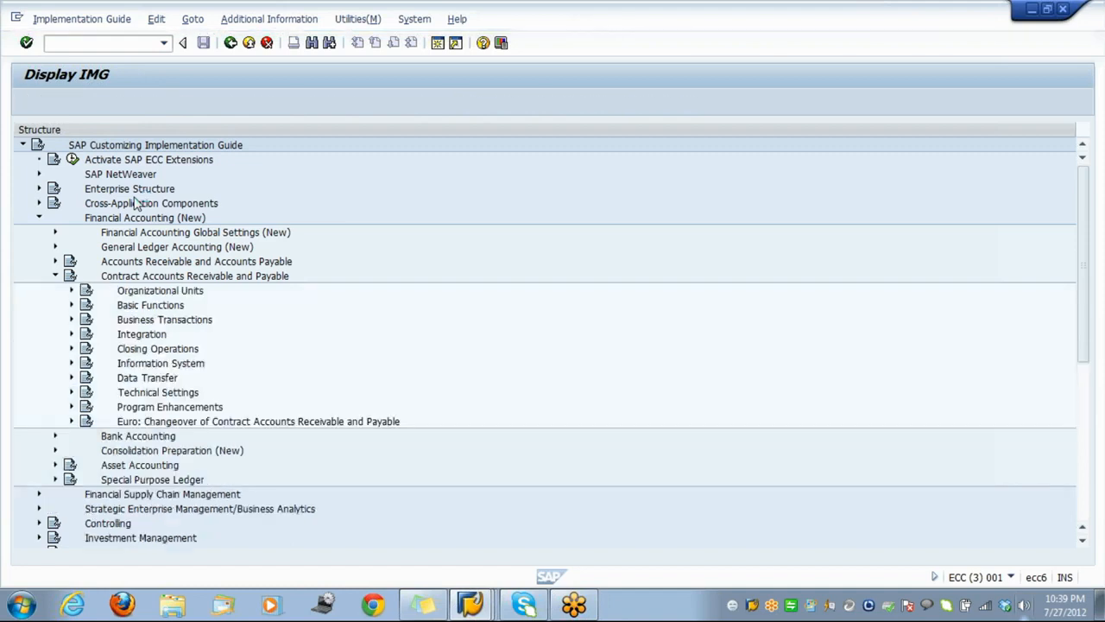
Expand Basic Functions under Contract Accounts Receivable and Payable, and its Postings and Documents node
key(Down)
key(Down)
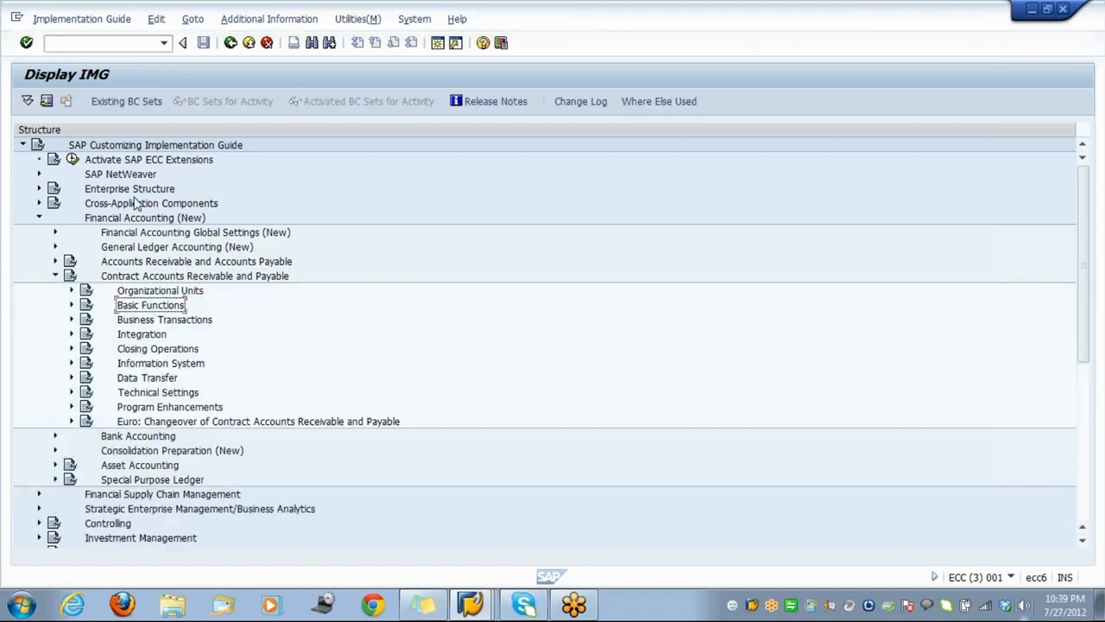
key(Right)
key(Down)
key(Down)
key(Down)
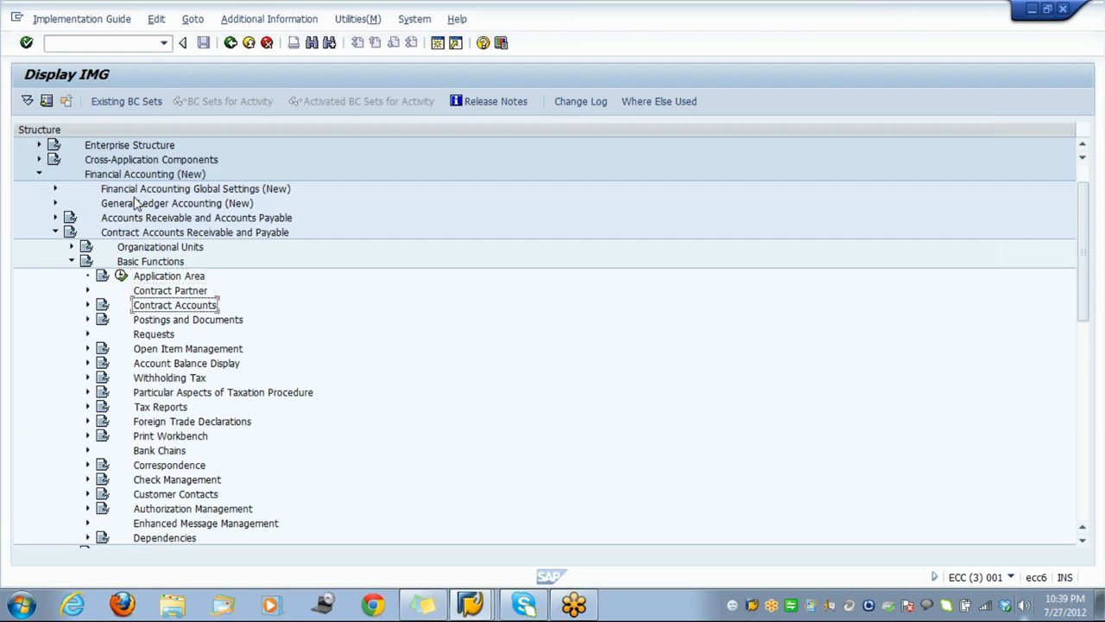
key(Down)
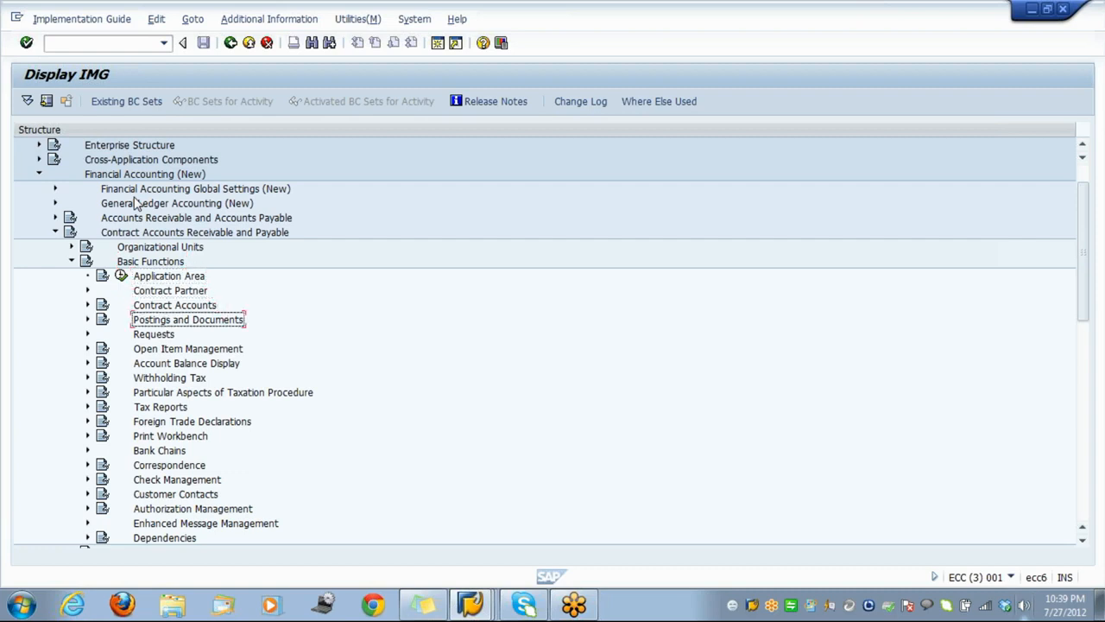
key(Right)
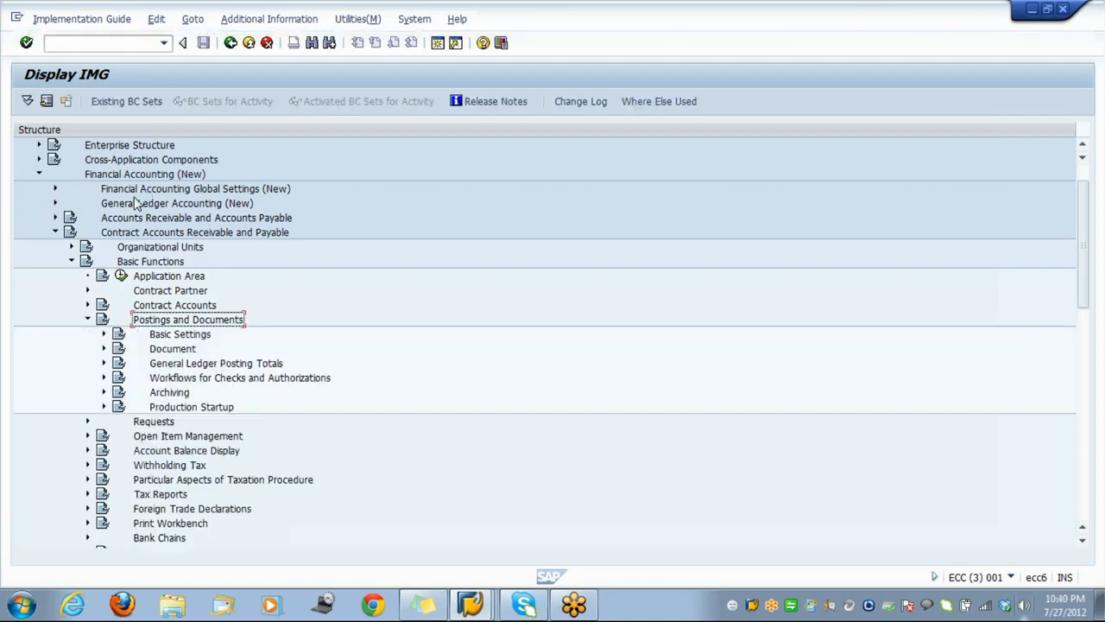
Expand the Document node under Postings and Documents and its Maintain Document Assignments subnode
key(Down)
key(Down)
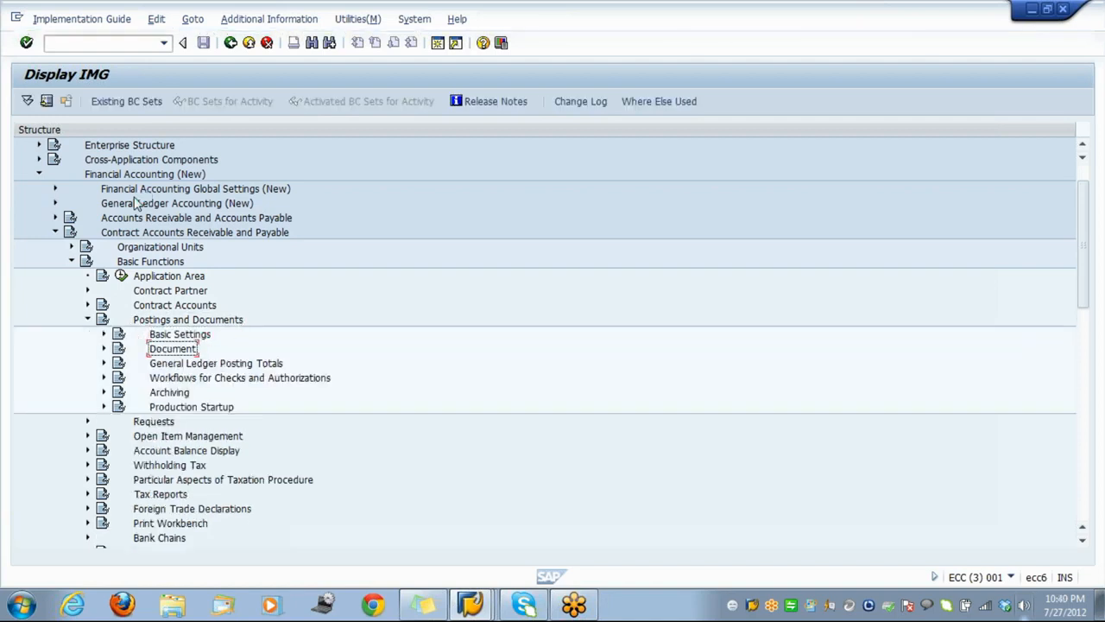
key(Right)
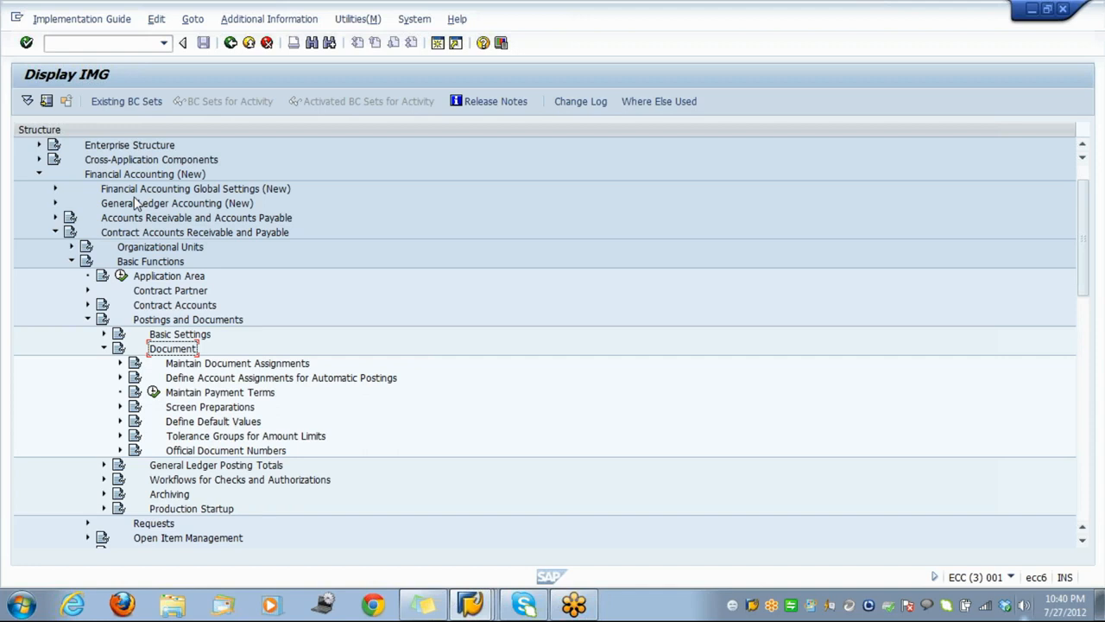
key(Down)
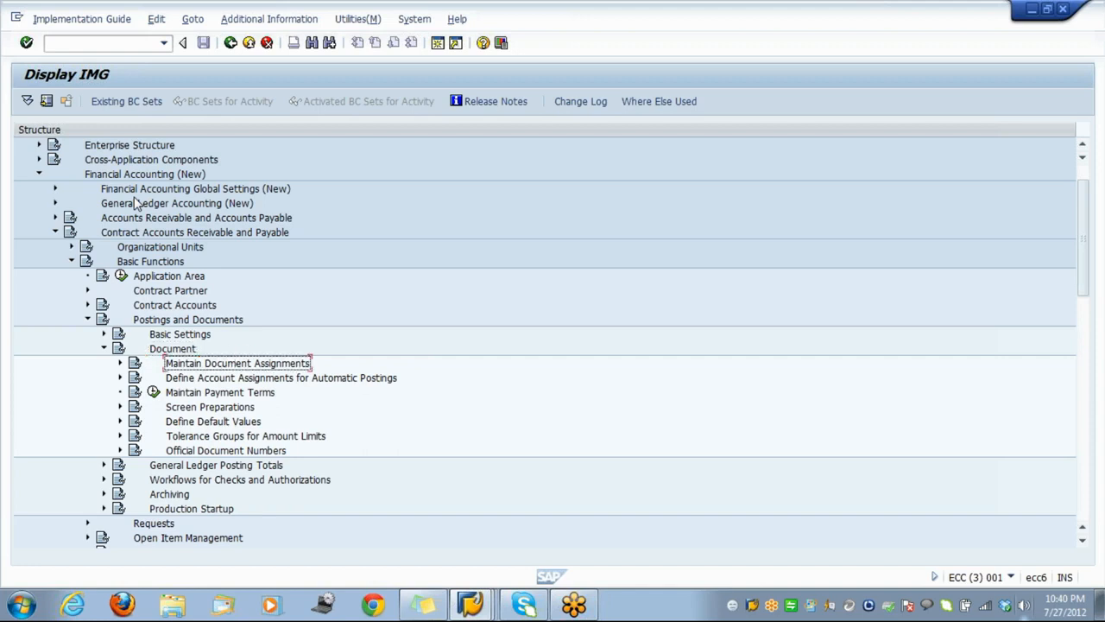
key(Right)
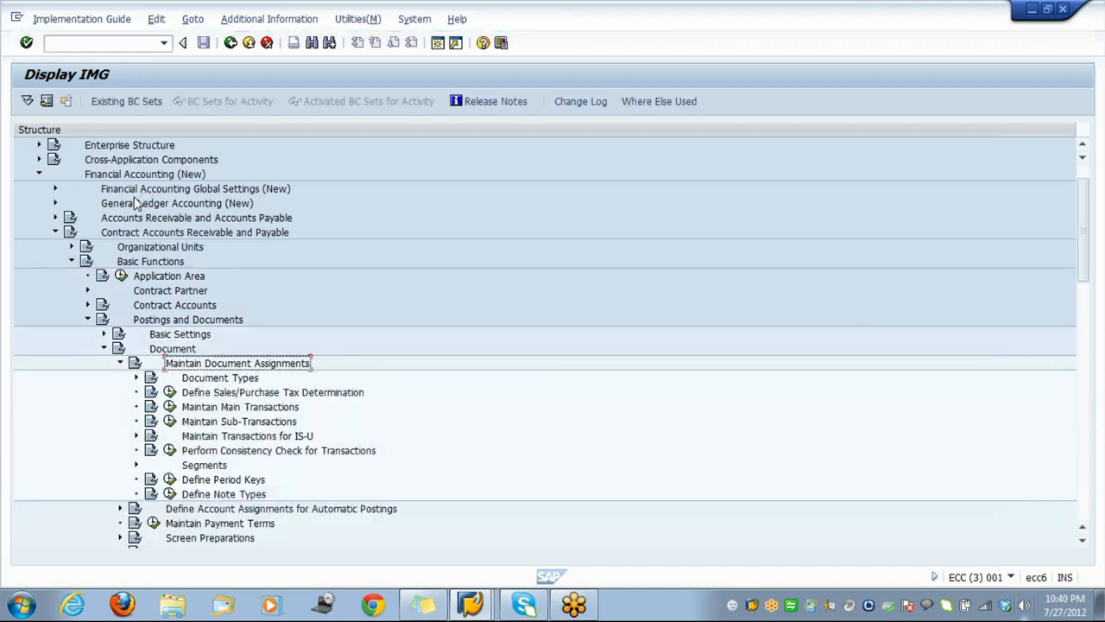
Look through the activities under Basic Settings in Postings and Documents, and collapse the node again
key(Up)
key(Up)
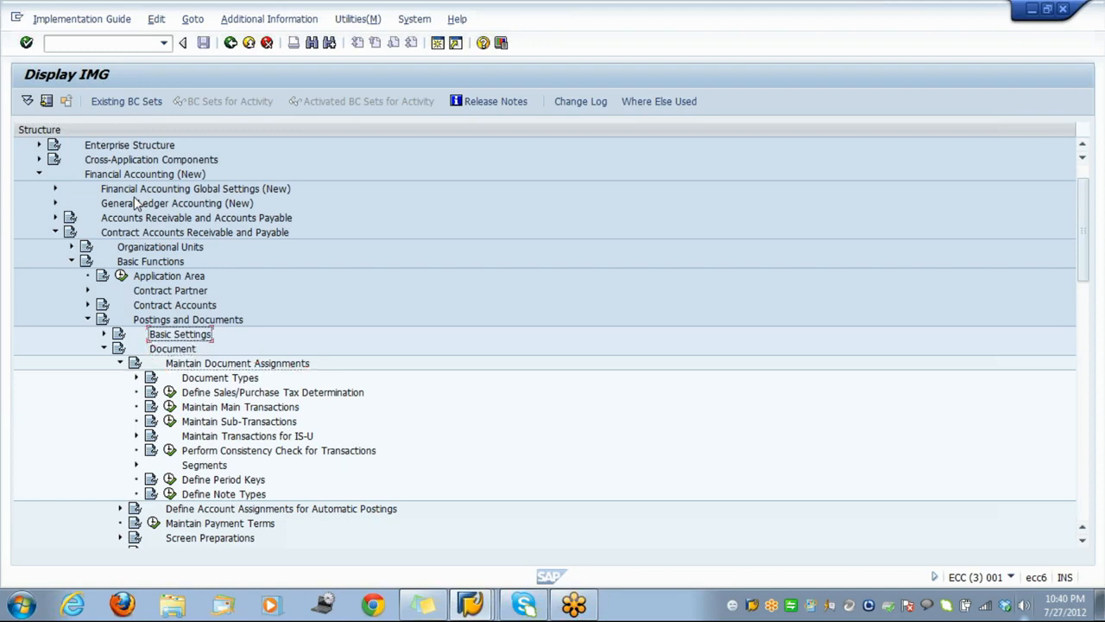
key(Right)
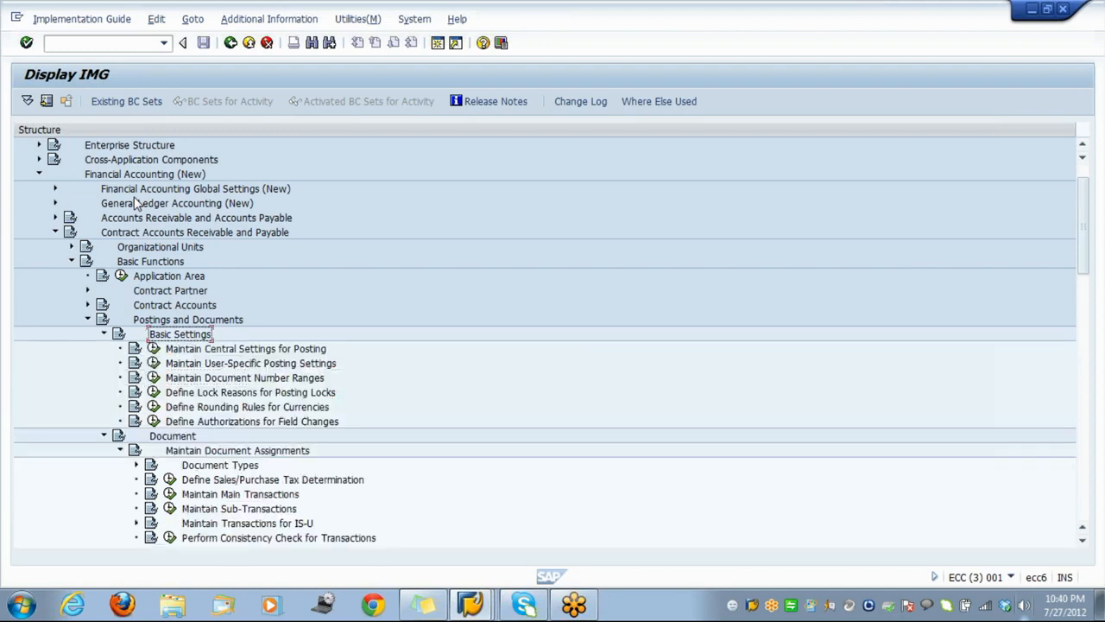
key(Left)
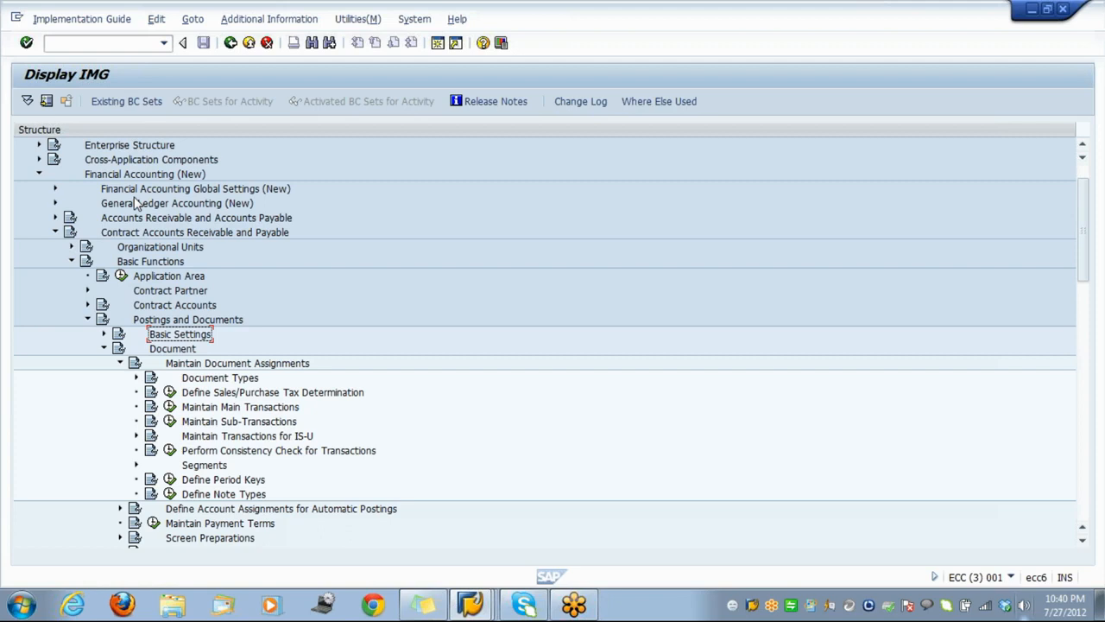
Open the Maintain Main Transactions activity under Maintain Document Assignments, view the main transactions, and return to the IMG structure
key(Down)
key(Down)
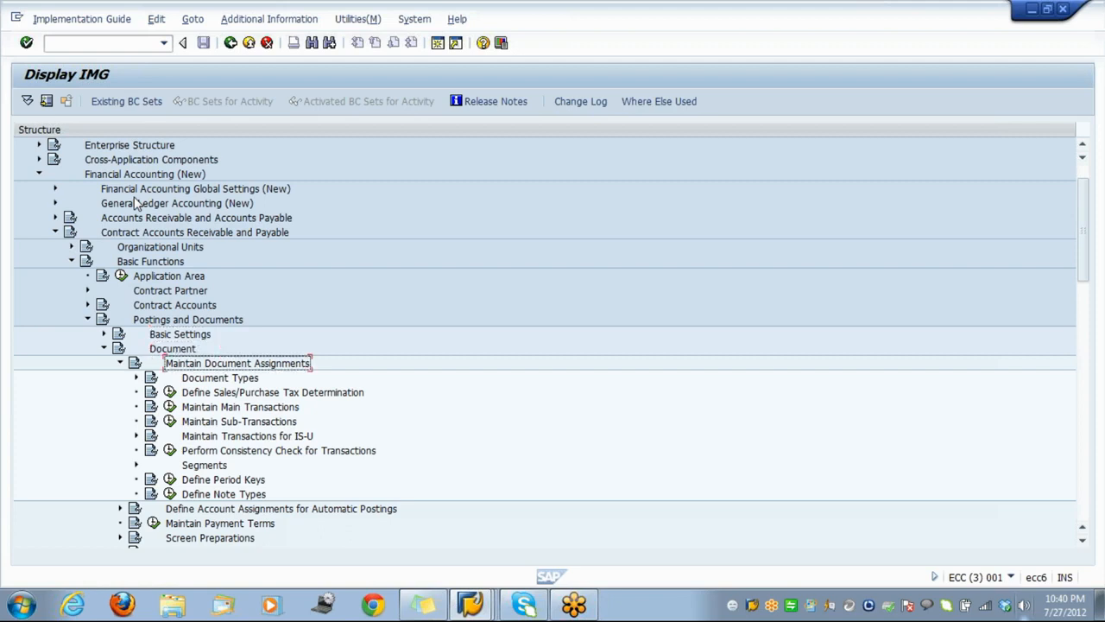
key(Down)
key(Down)
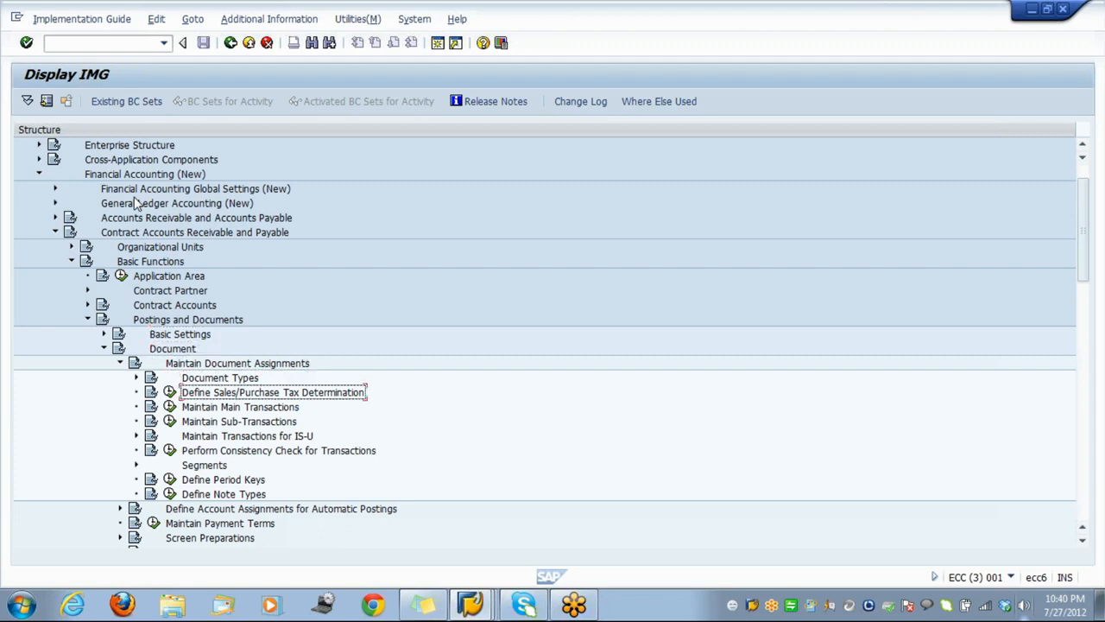
key(Down)
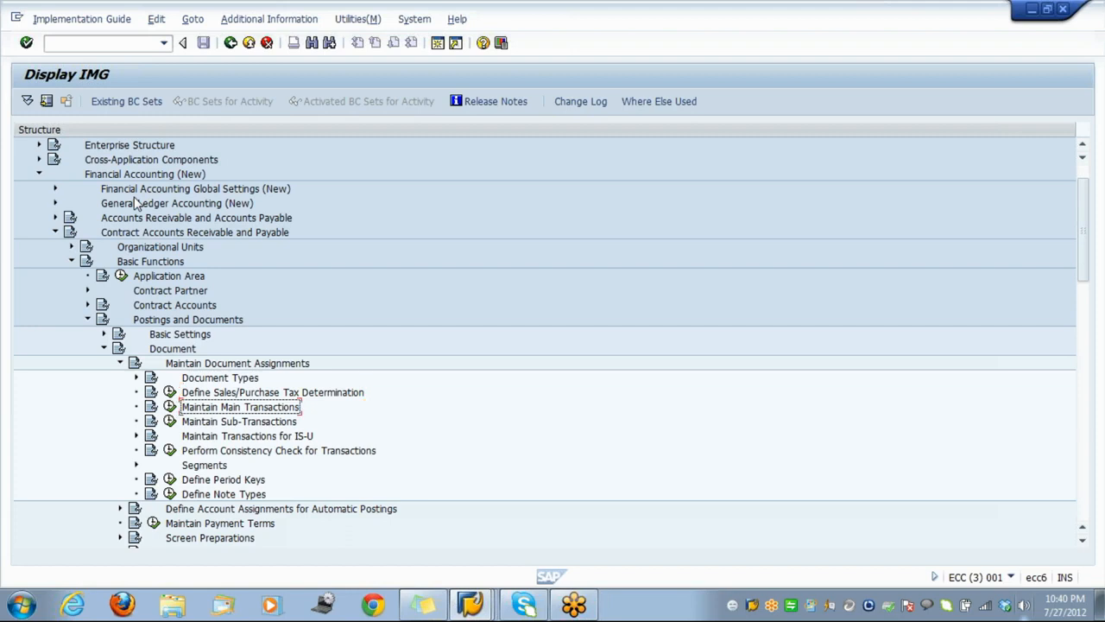
click(170, 407)
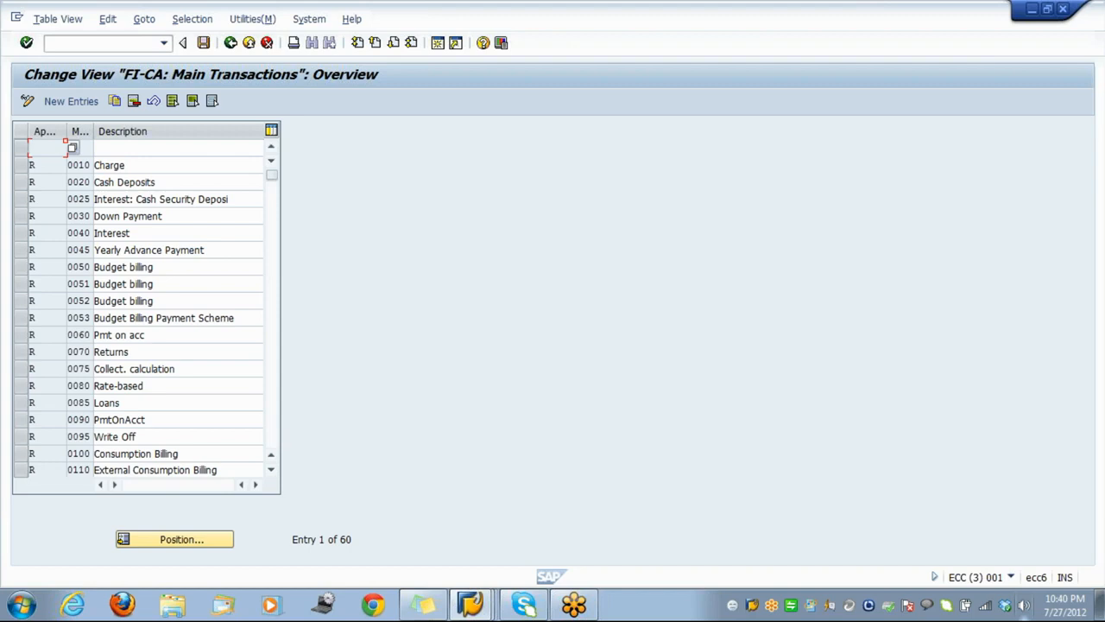
click(230, 44)
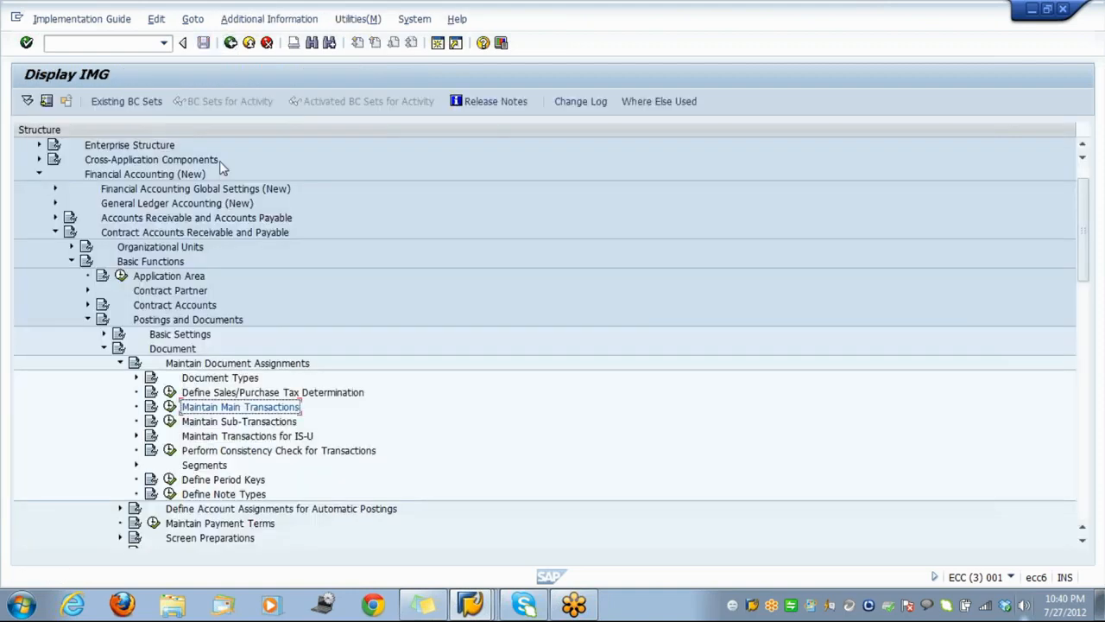
Open the Maintain Sub-Transactions activity and position the list at application area R, main transaction 0100, subtransaction 0010
click(170, 422)
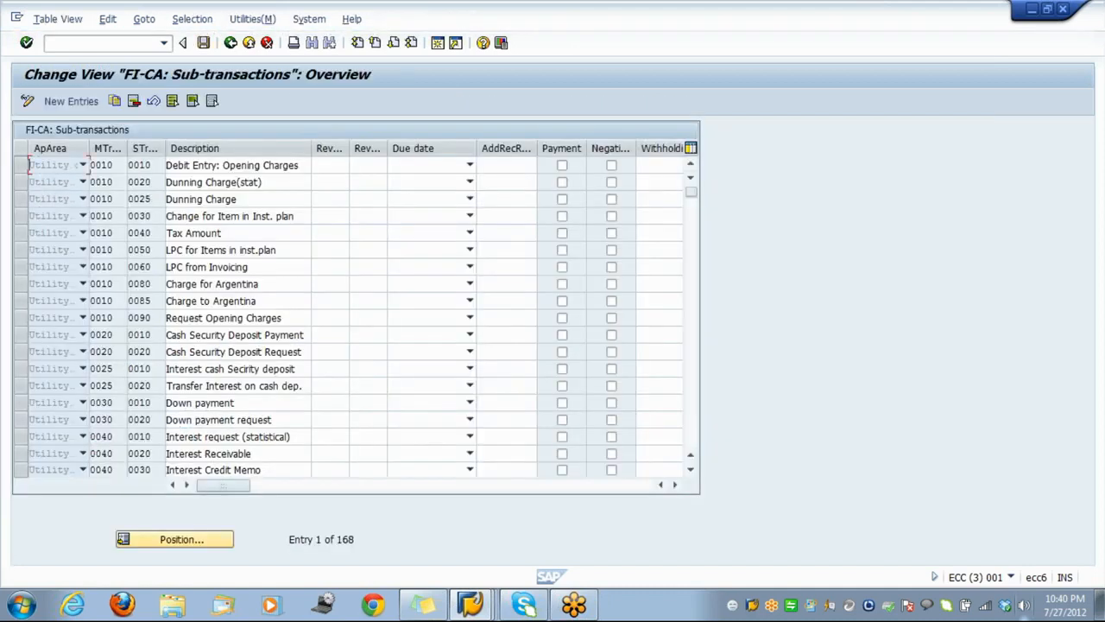
click(208, 541)
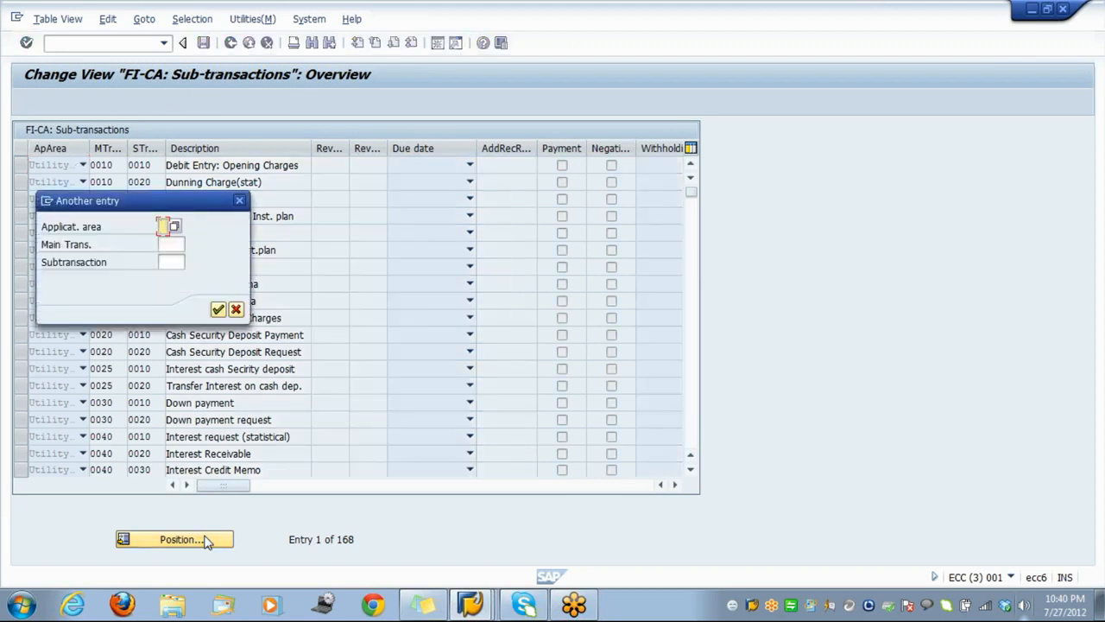
text(R)
key(Tab)
text(0100)
key(Tab)
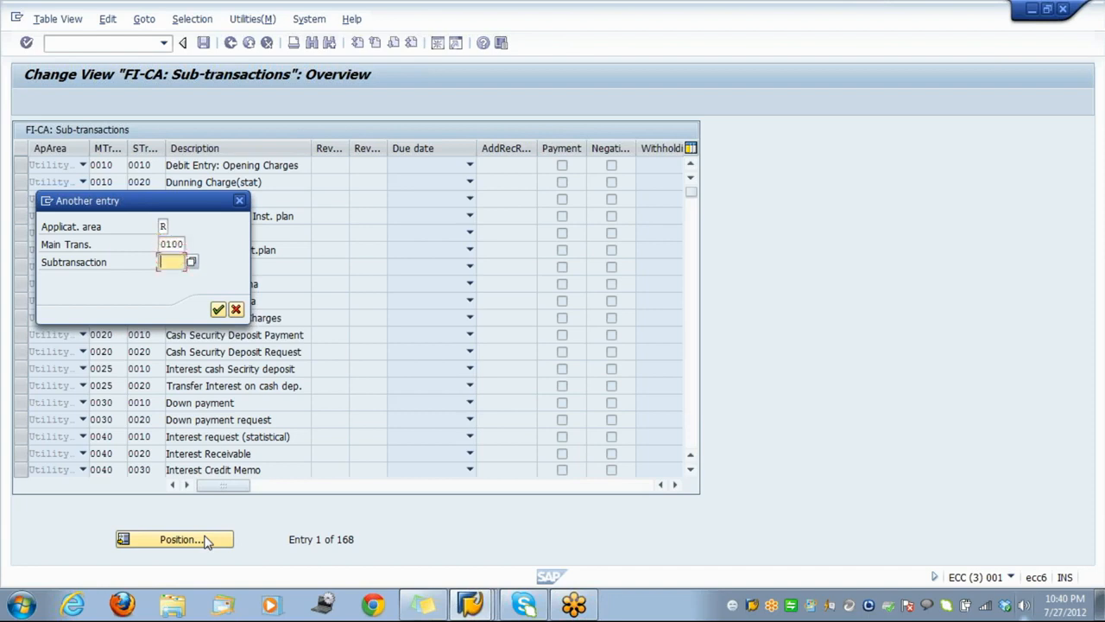
text(0010)
key(Return)
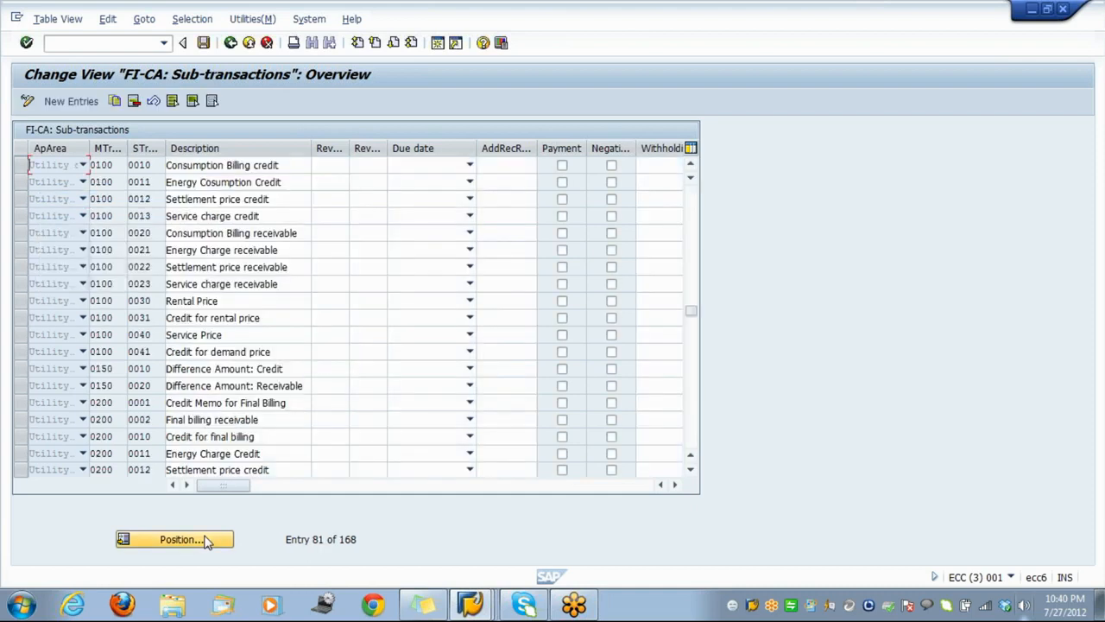
Examine the Consumption Billing credit and Energy Cosumption Credit subtransactions of main transaction 0100, and return to the IMG structure
click(20, 165)
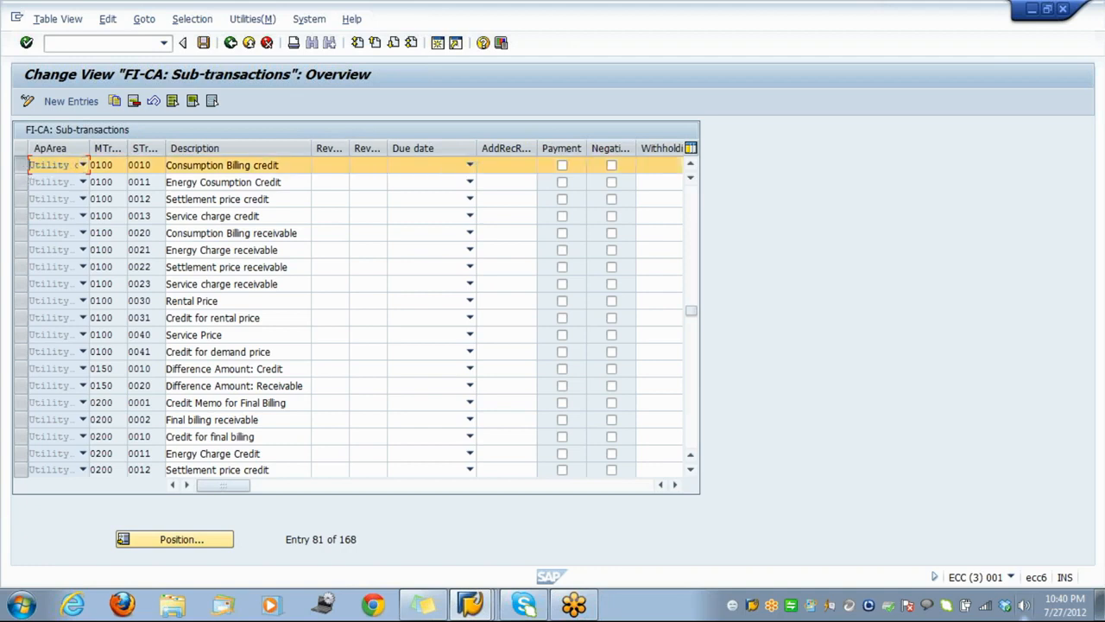
double_click(146, 165)
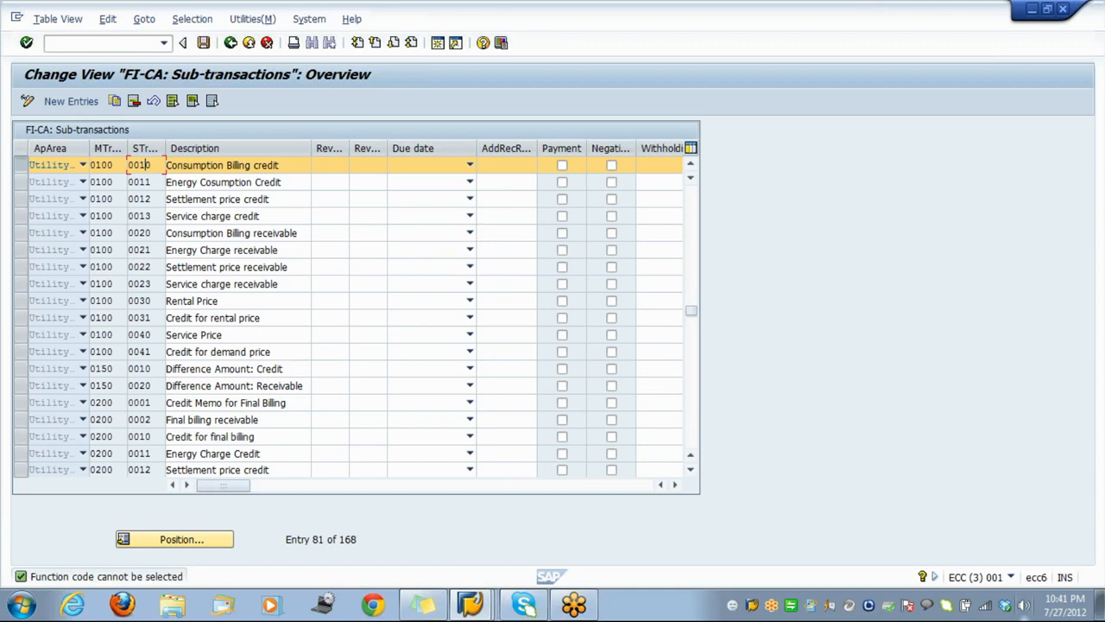
click(321, 539)
click(145, 182)
click(28, 170)
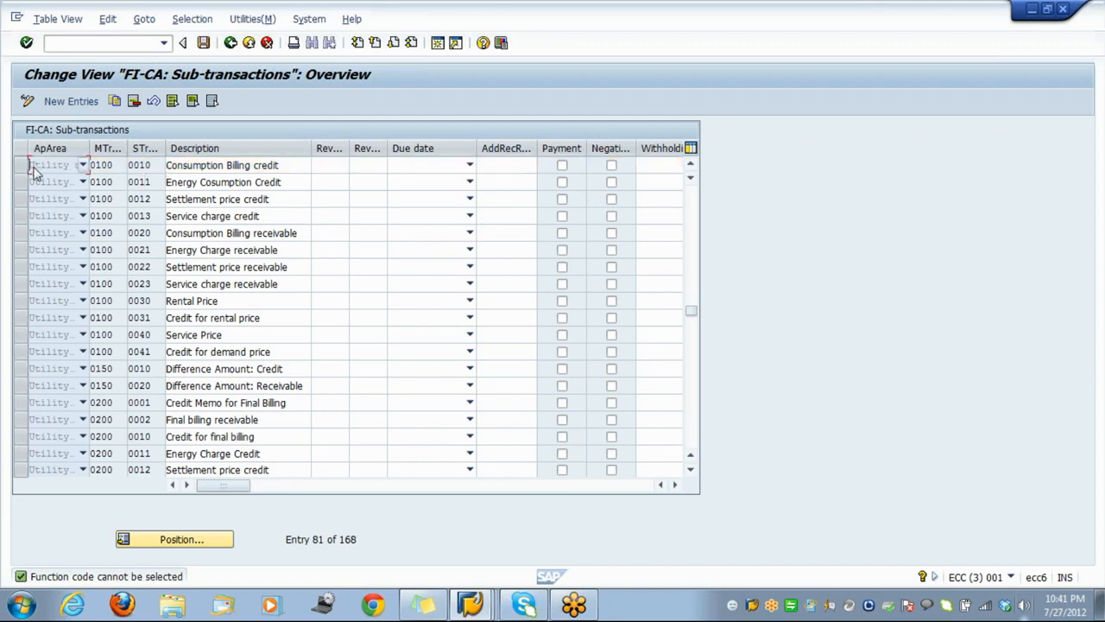
double_click(238, 184)
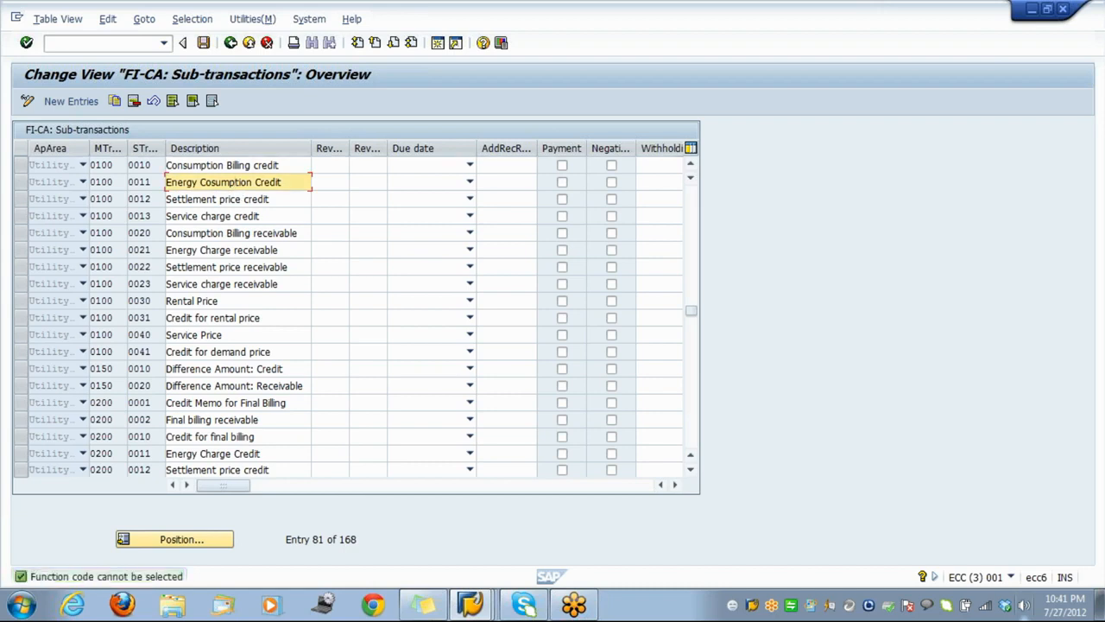
double_click(189, 166)
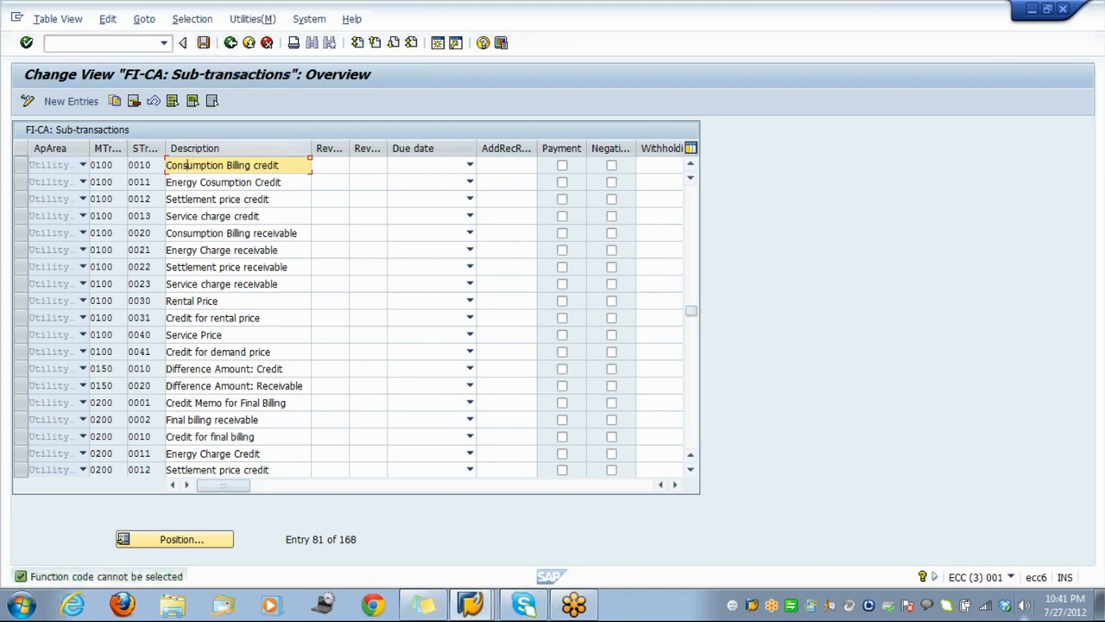
click(230, 47)
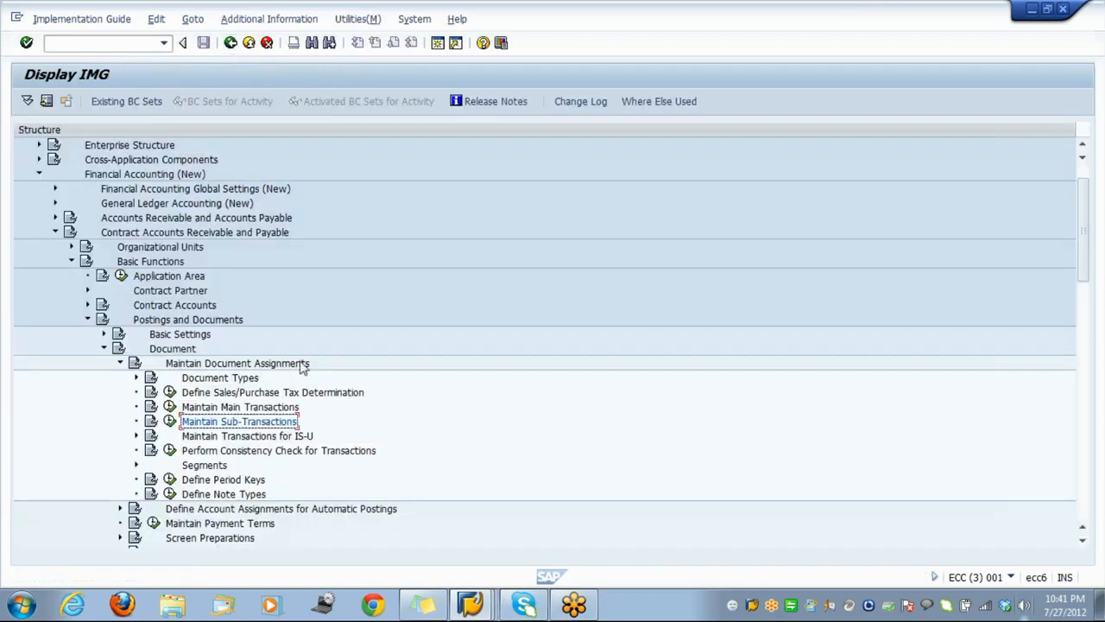
Expand Maintain Transactions for IS-U and open the view for maintaining attributes per company code and division
click(228, 437)
double_click(228, 437)
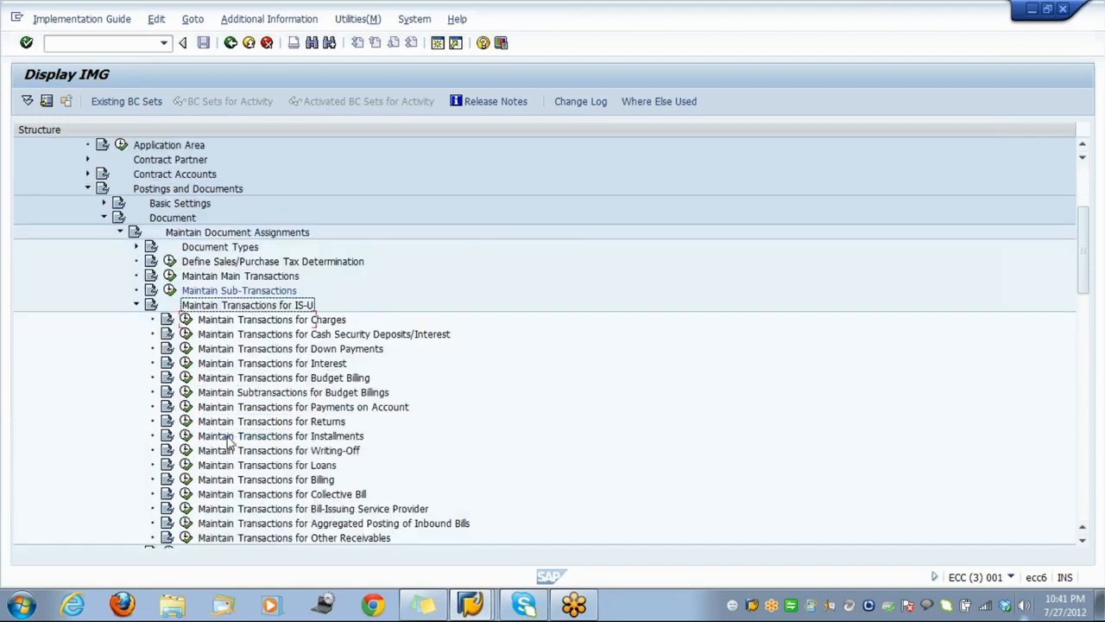
key(Down)
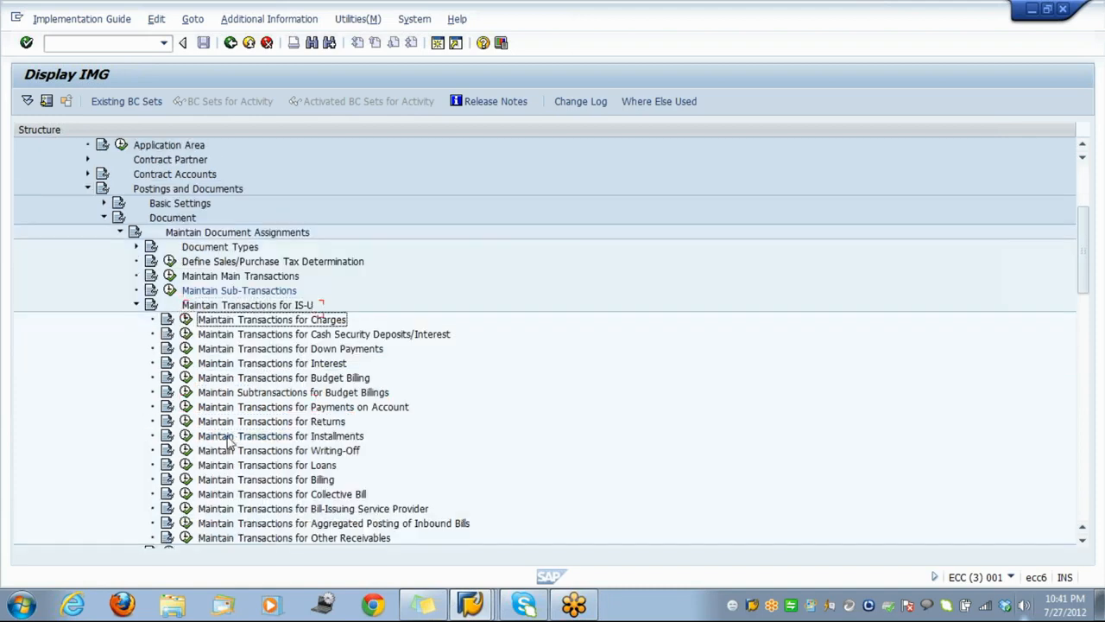
key(Left)
key(Return)
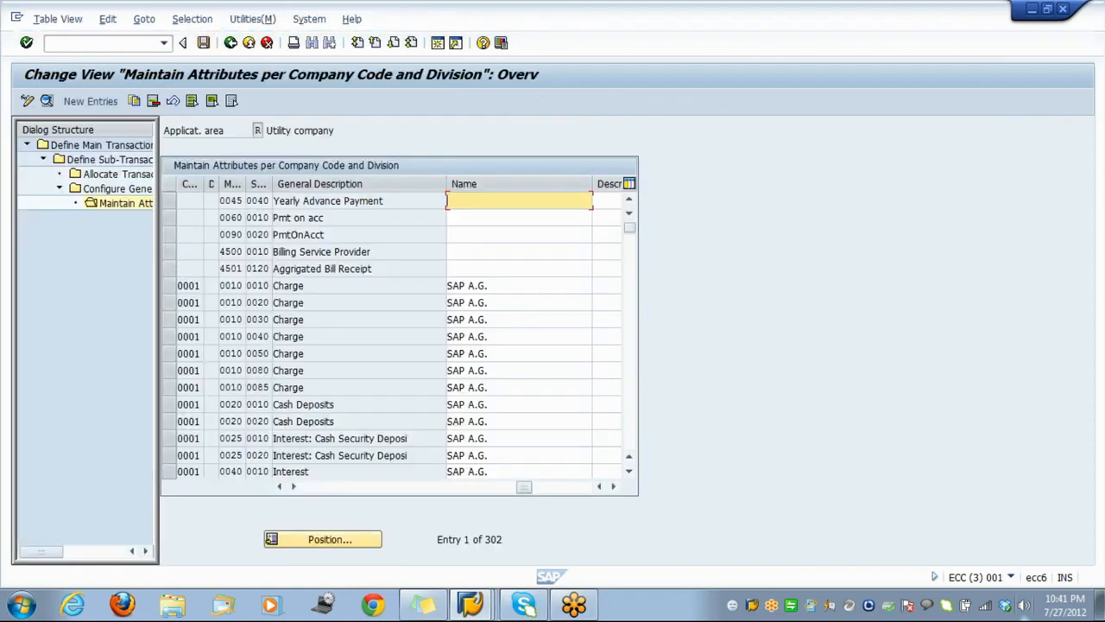
click(106, 149)
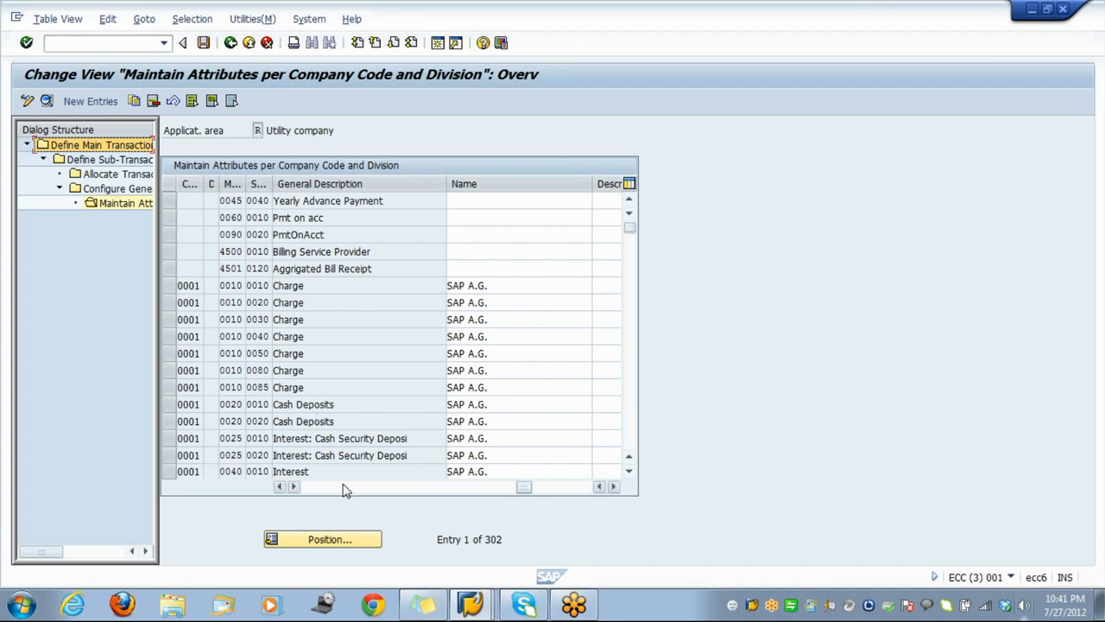
Position the attributes list at company code 0001, division 20, main transaction 0100, subtransaction 0011
click(332, 541)
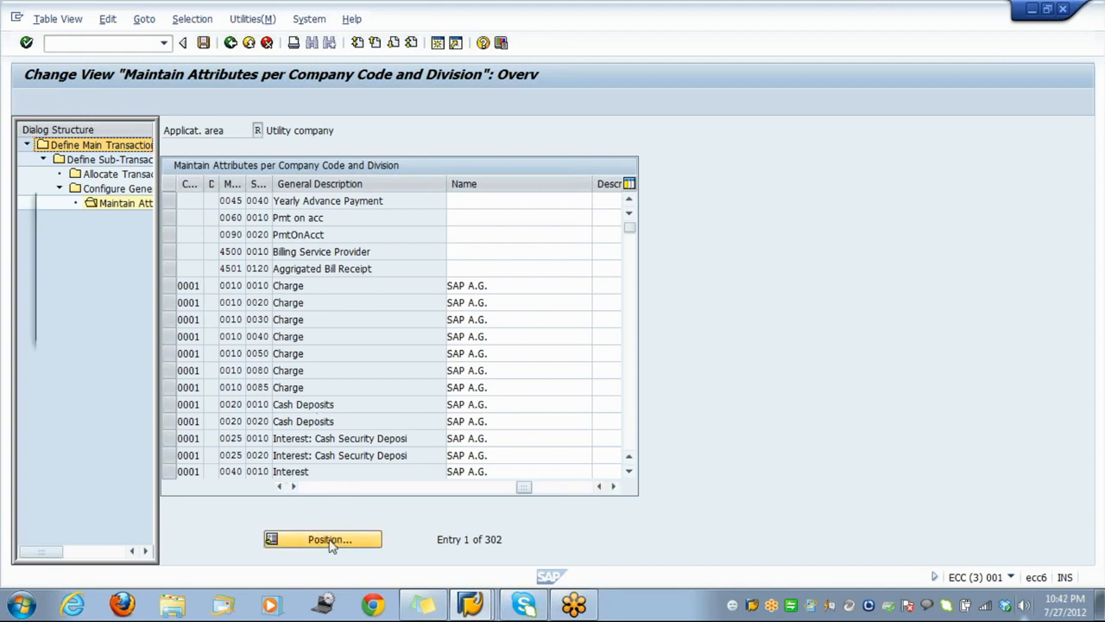
text(0001)
key(Tab)
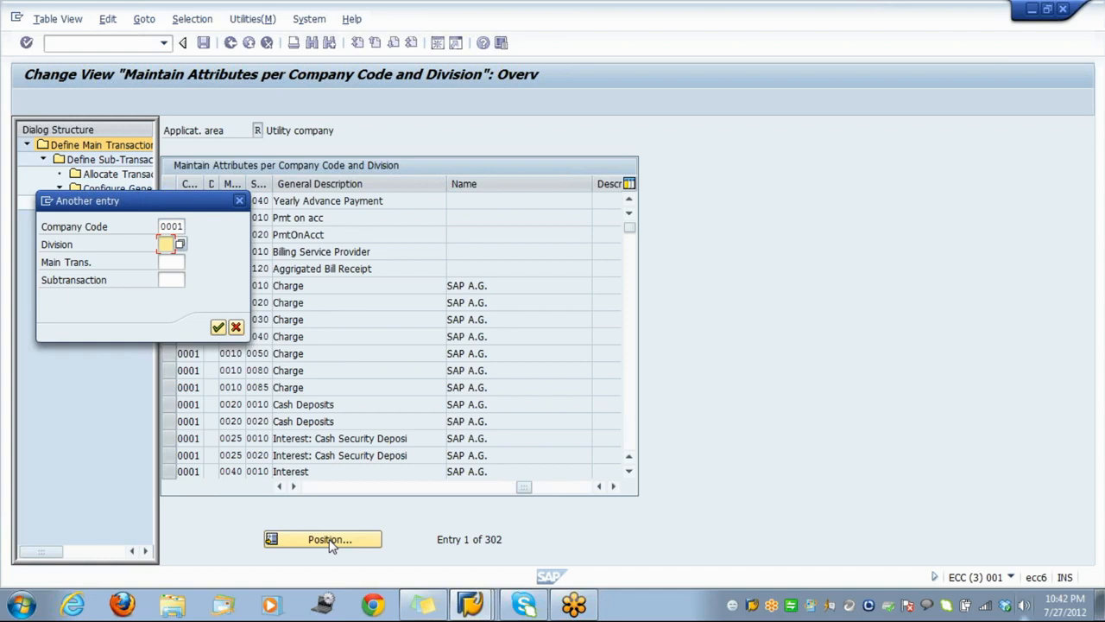
text(20)
key(Tab)
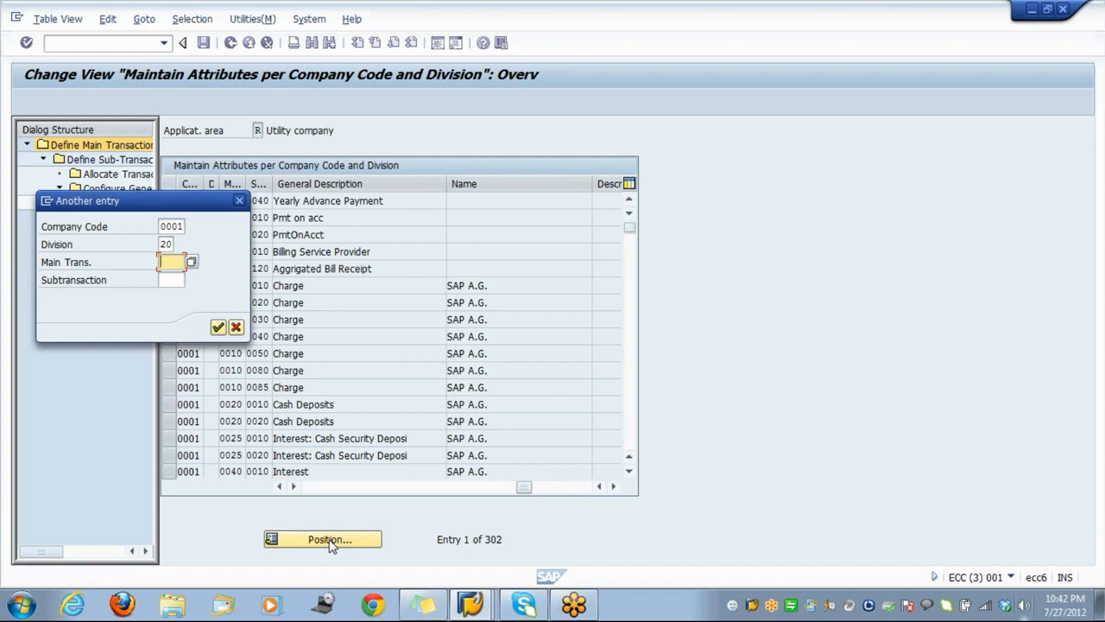
text(0100)
key(Tab)
text(00)
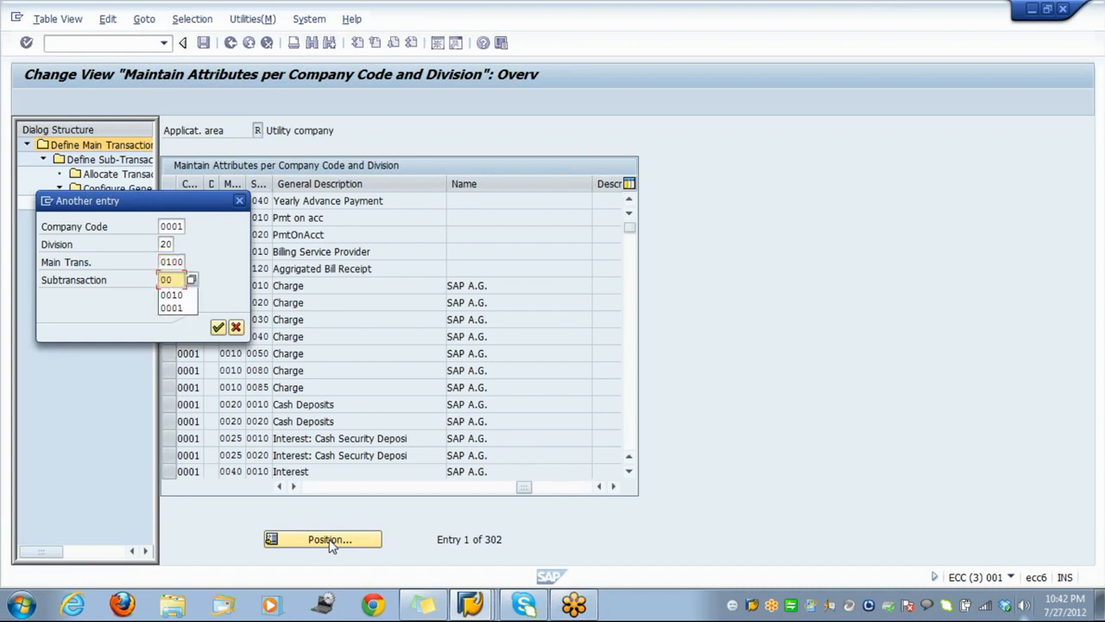
text(10)
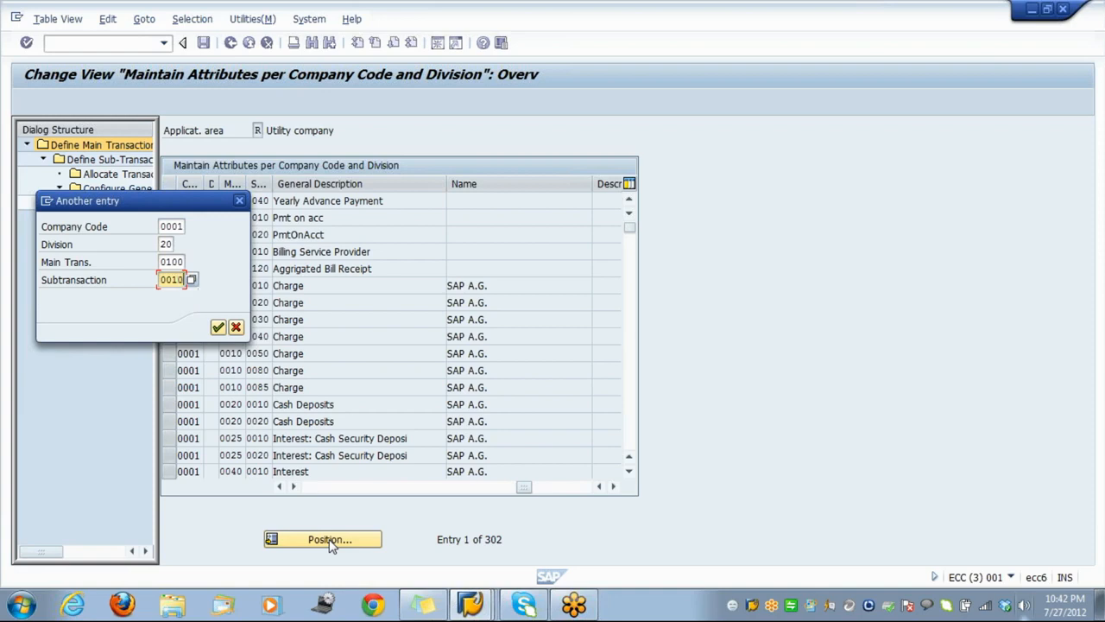
key(BackSpace)
text(1)
key(Return)
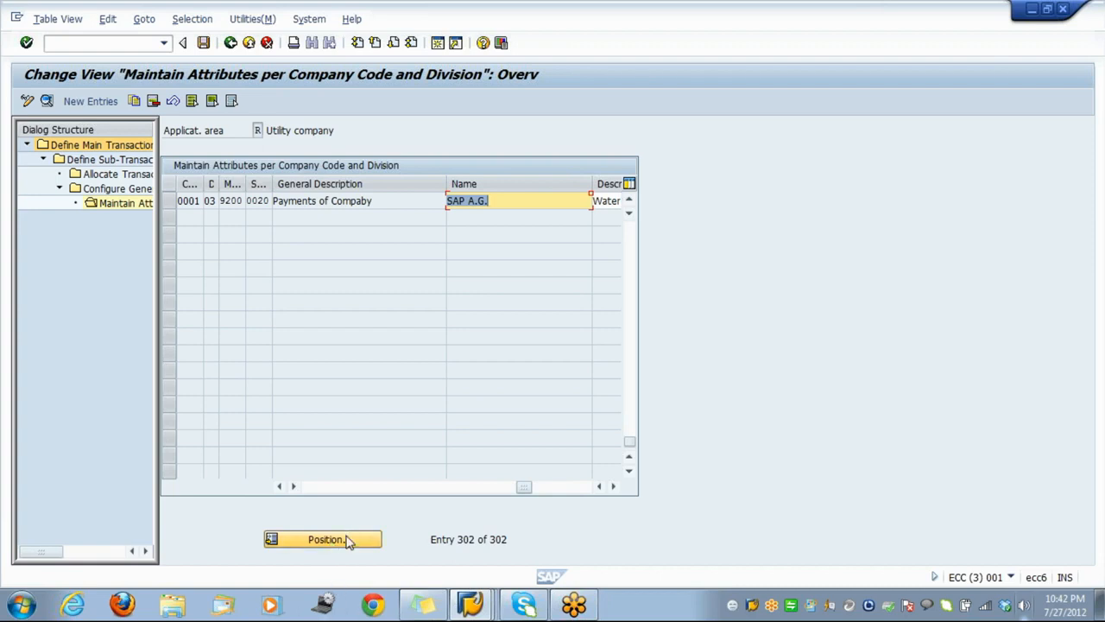
Reposition the attributes list at company code 0001, main transaction 0100, subtransaction 0011, leaving the division blank
click(349, 542)
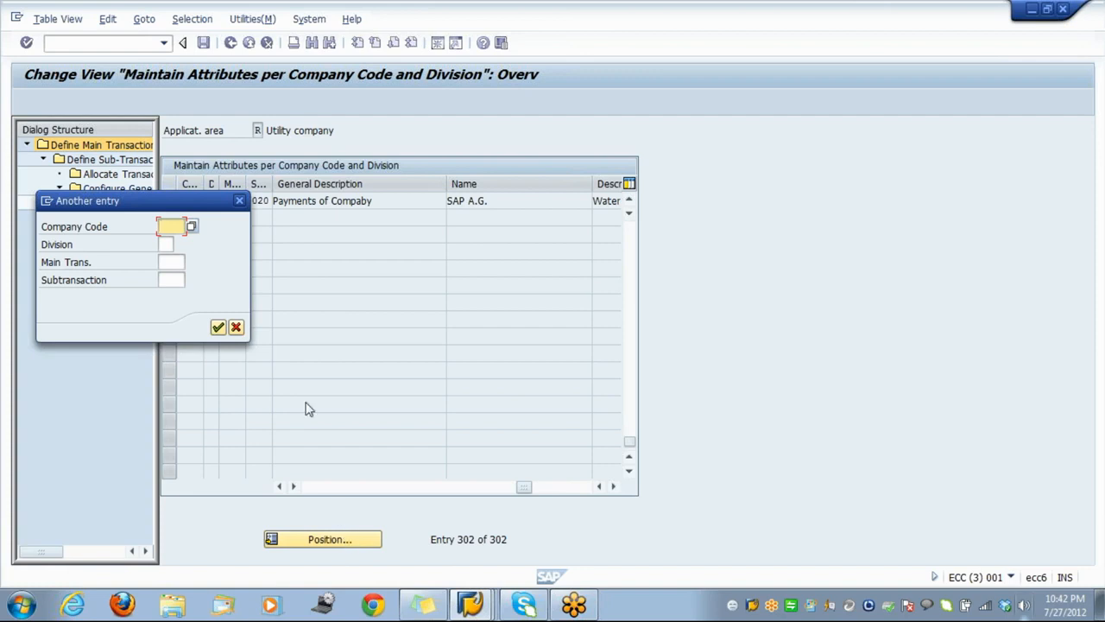
key(Down)
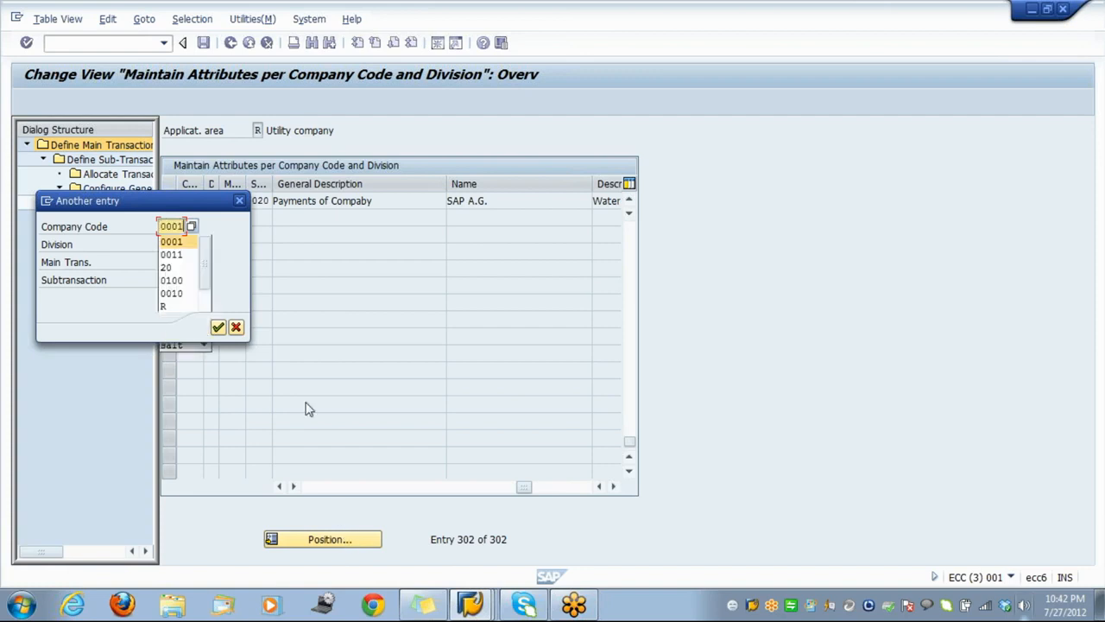
key(Tab)
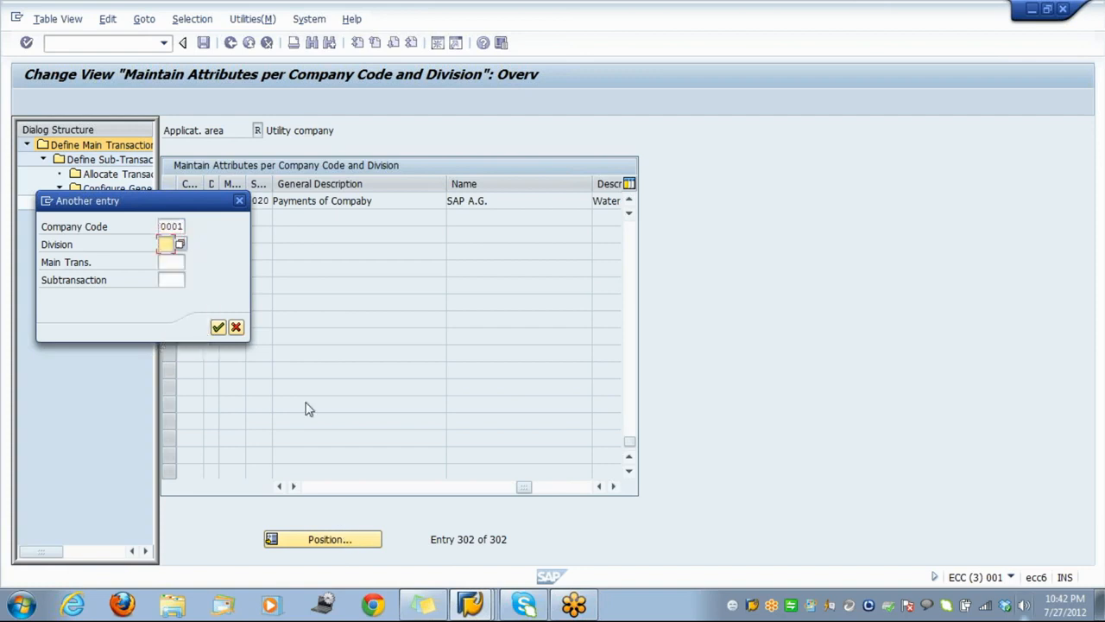
key(Tab)
key(Down)
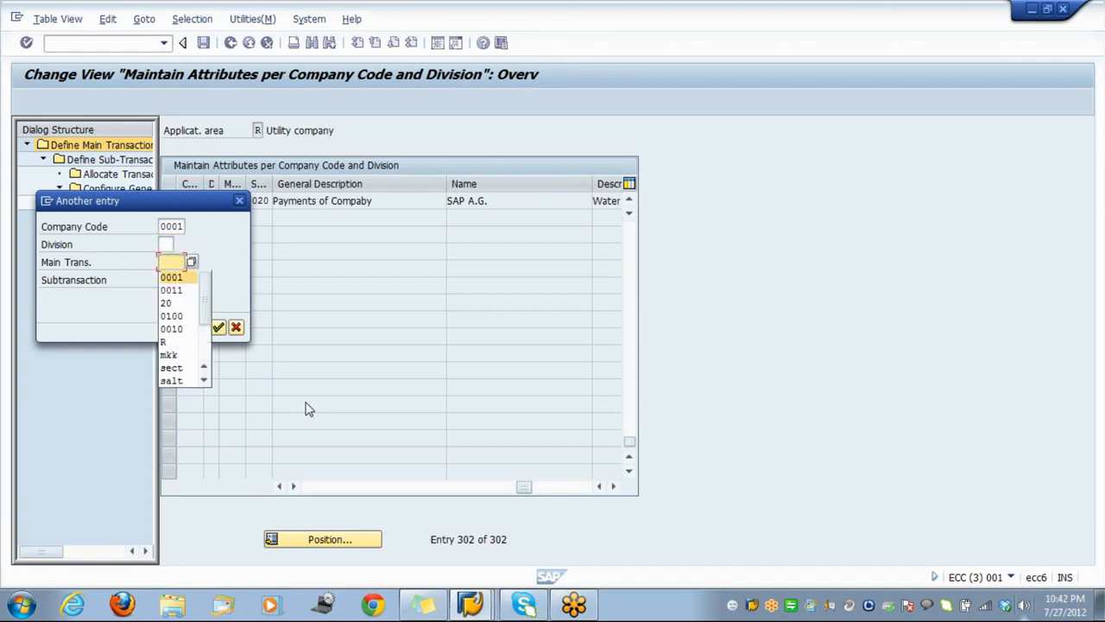
key(Return)
key(BackSpace)
text(0100)
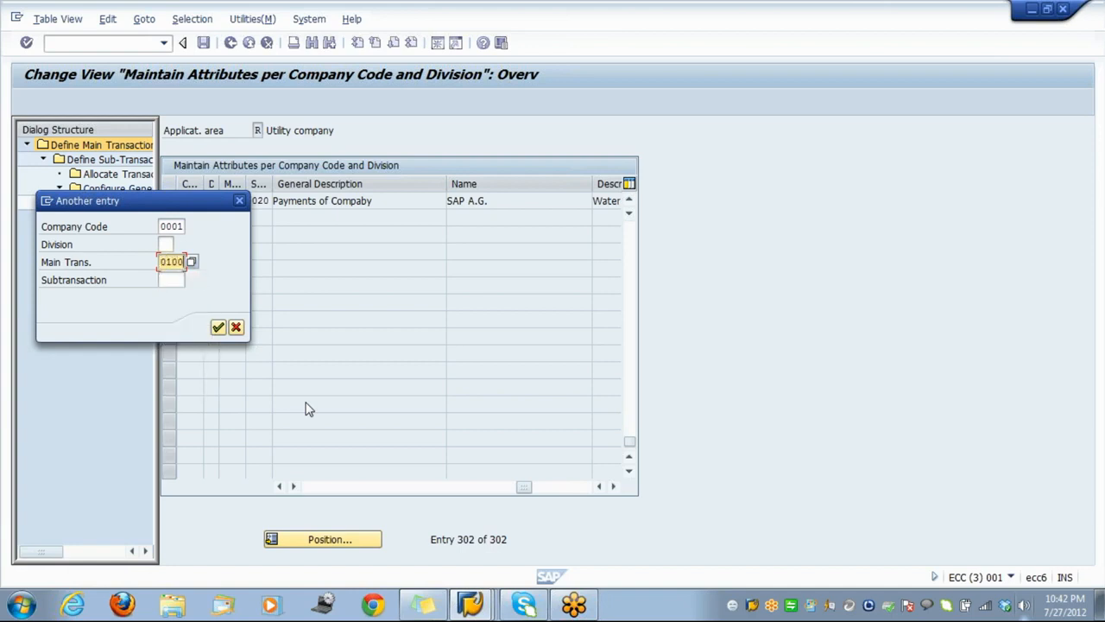
key(Tab)
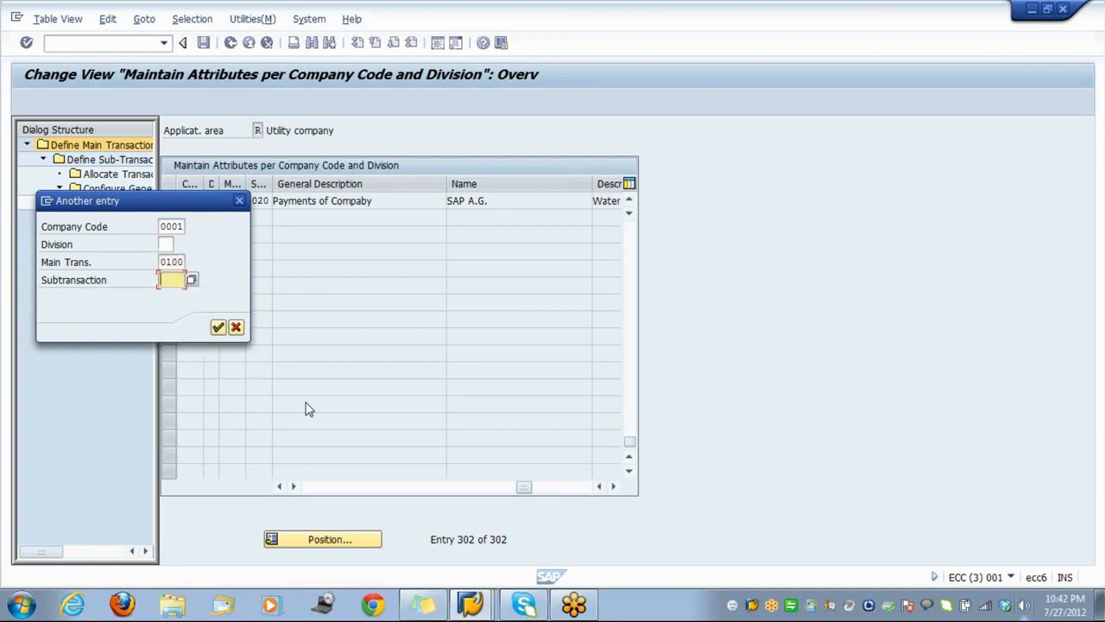
text(0)
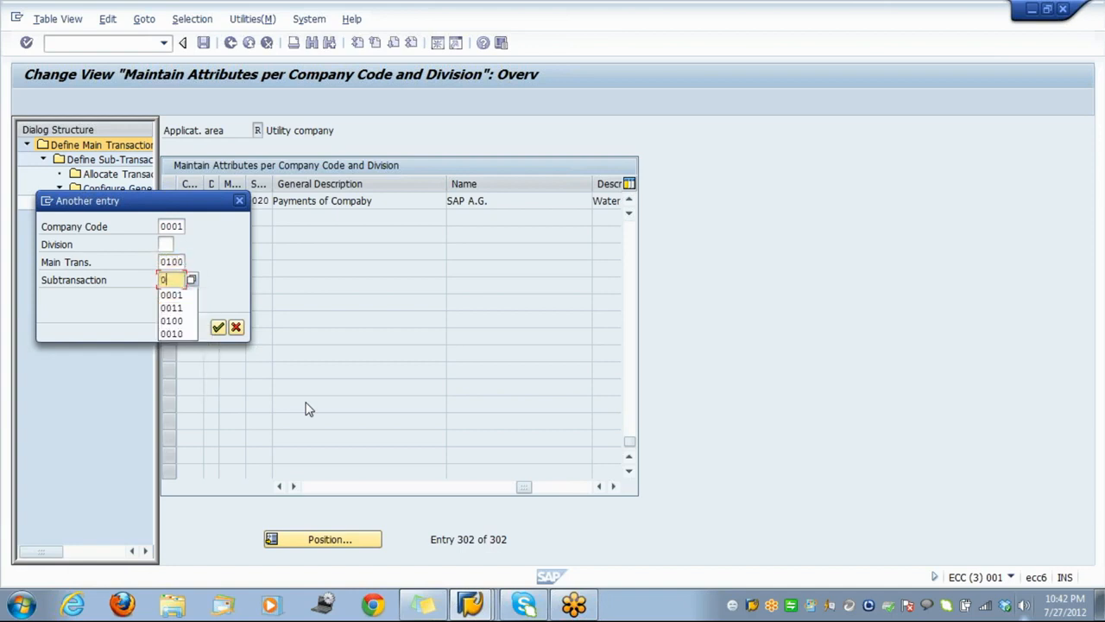
text(011)
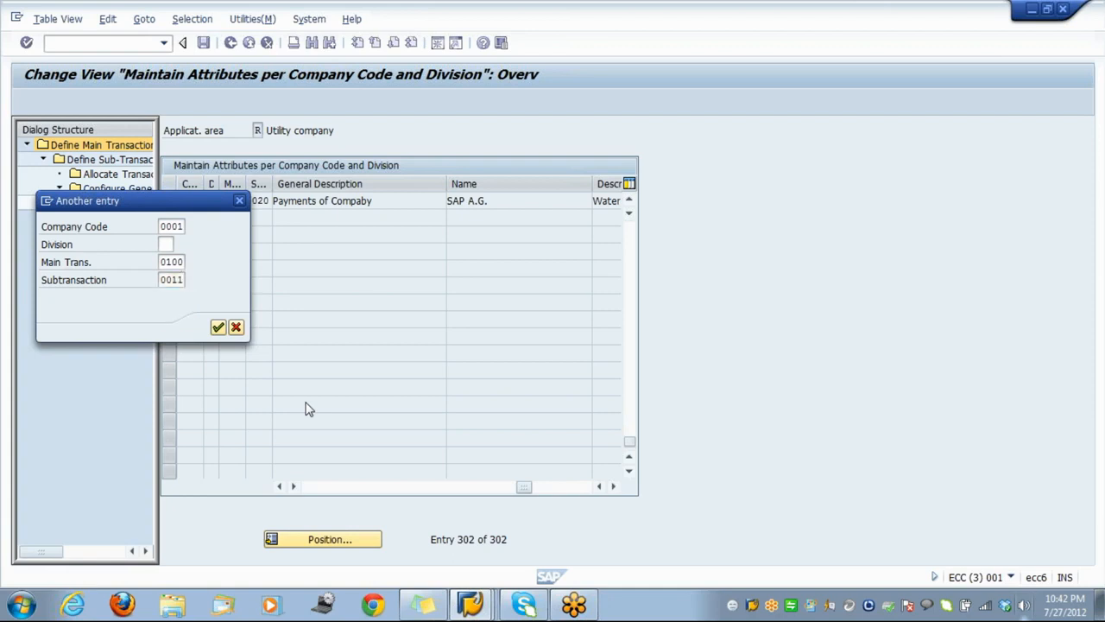
key(Return)
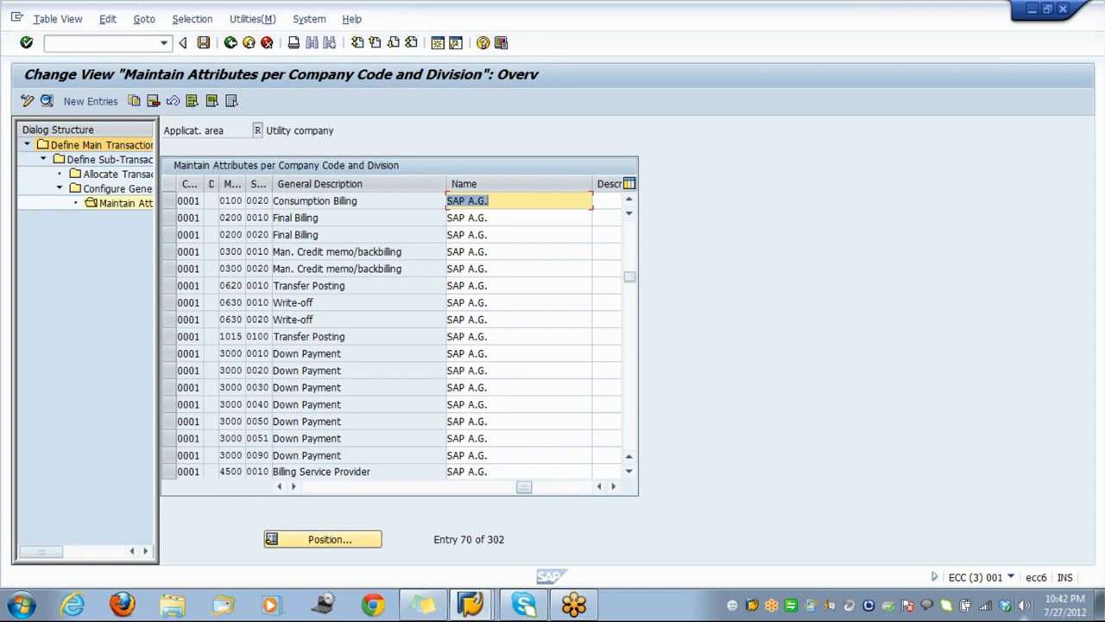
Widen the division column, view the details of the Consumption Billing entry 0100/0020, and return to the IMG structure
click(274, 201)
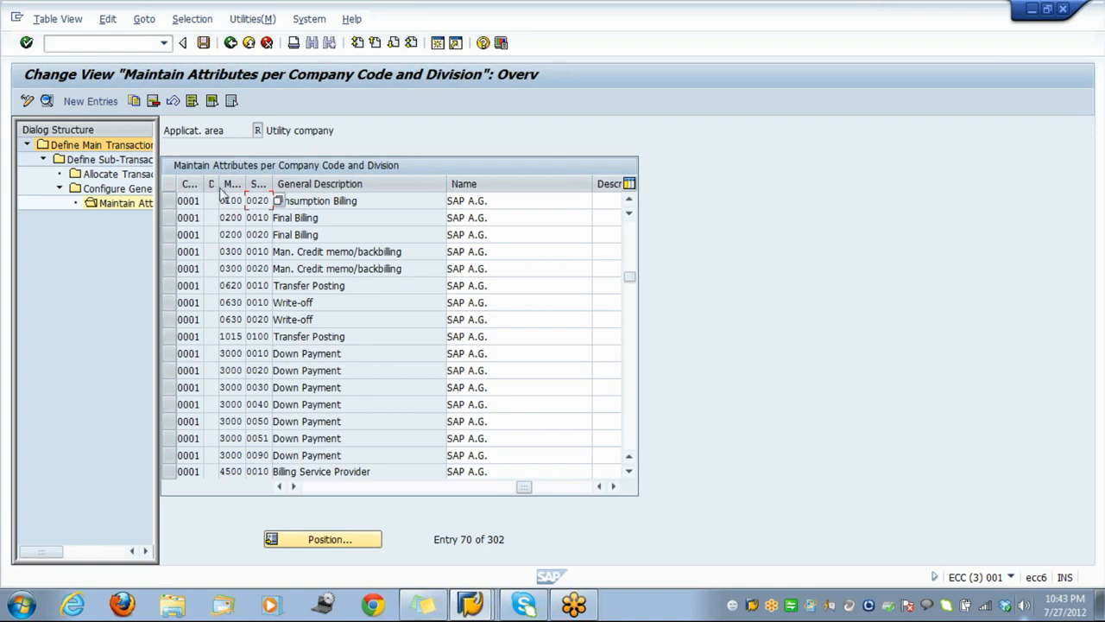
drag(218, 184, 229, 184)
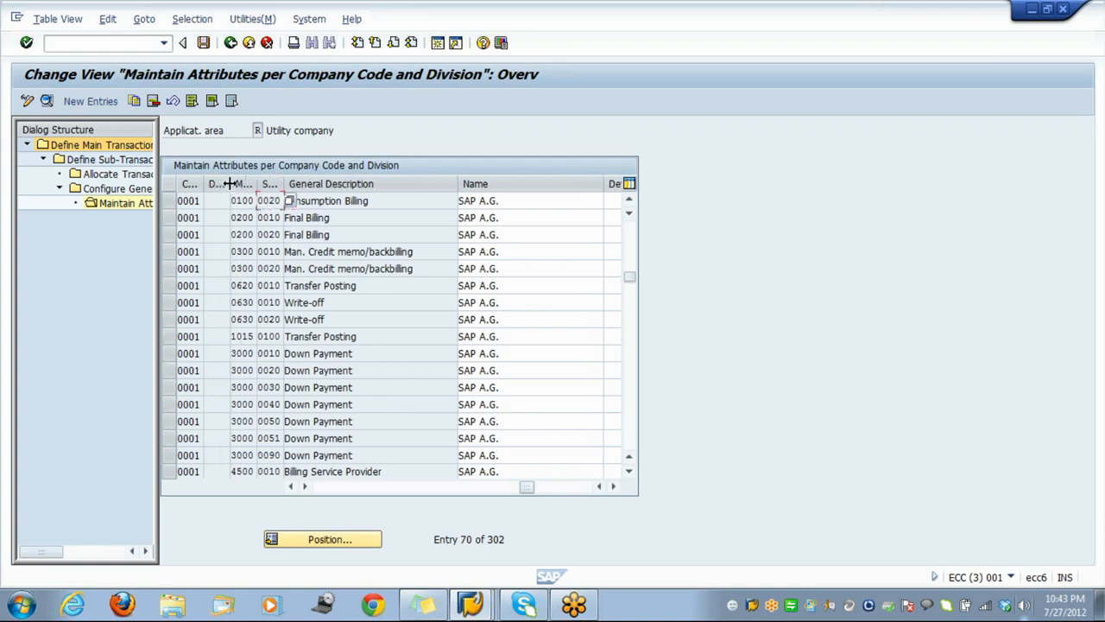
double_click(320, 200)
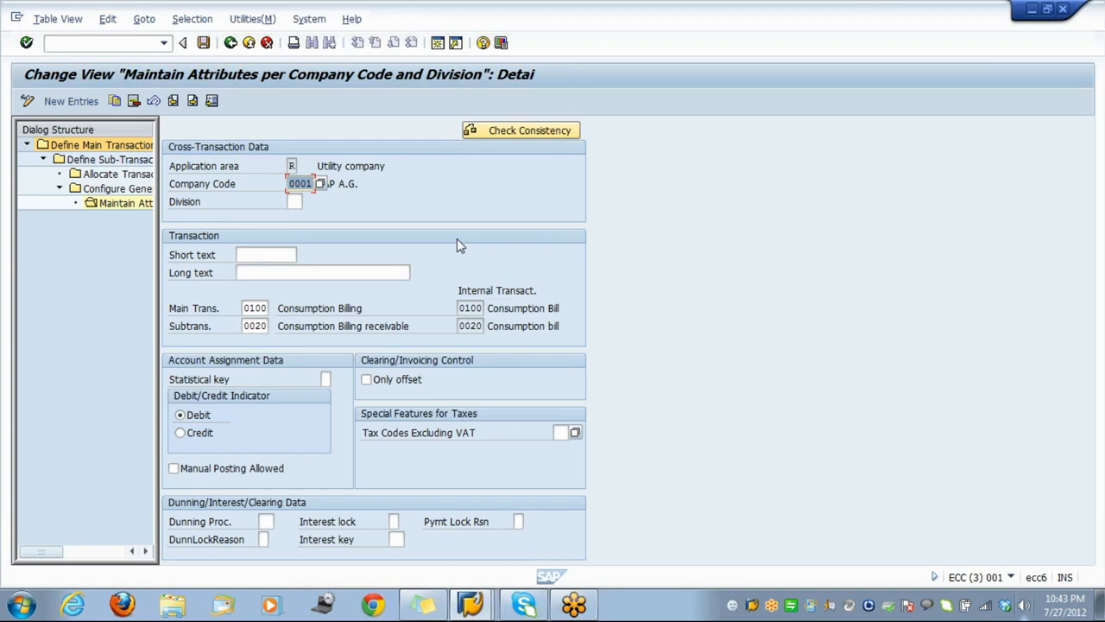
click(247, 45)
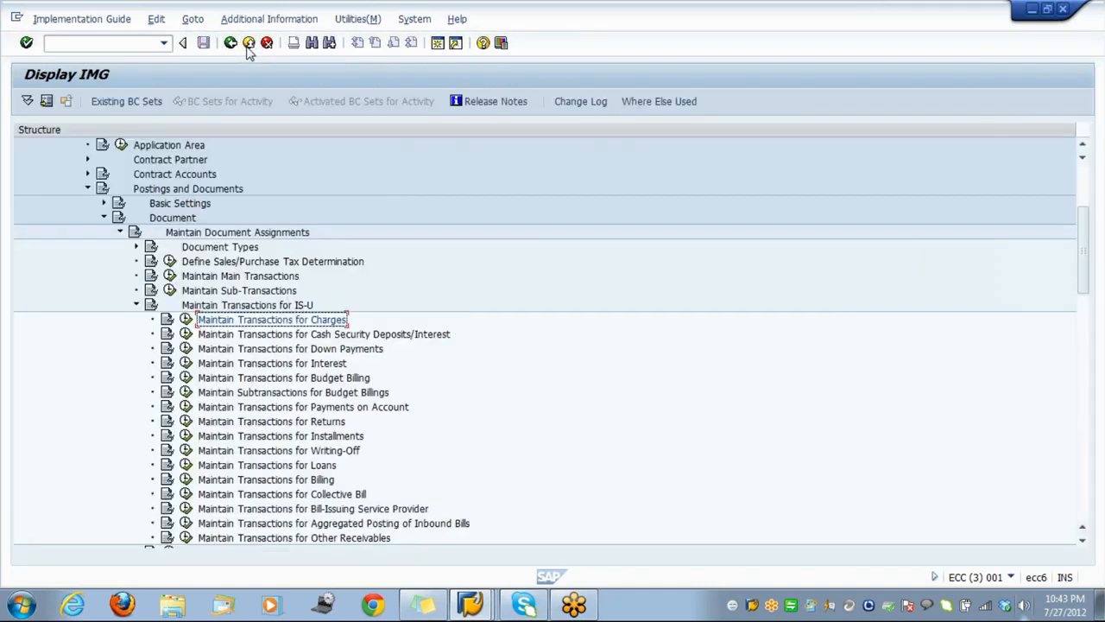
Reopen the Maintain Transactions for Charges activity and display the Define Main Transactions overview
click(187, 320)
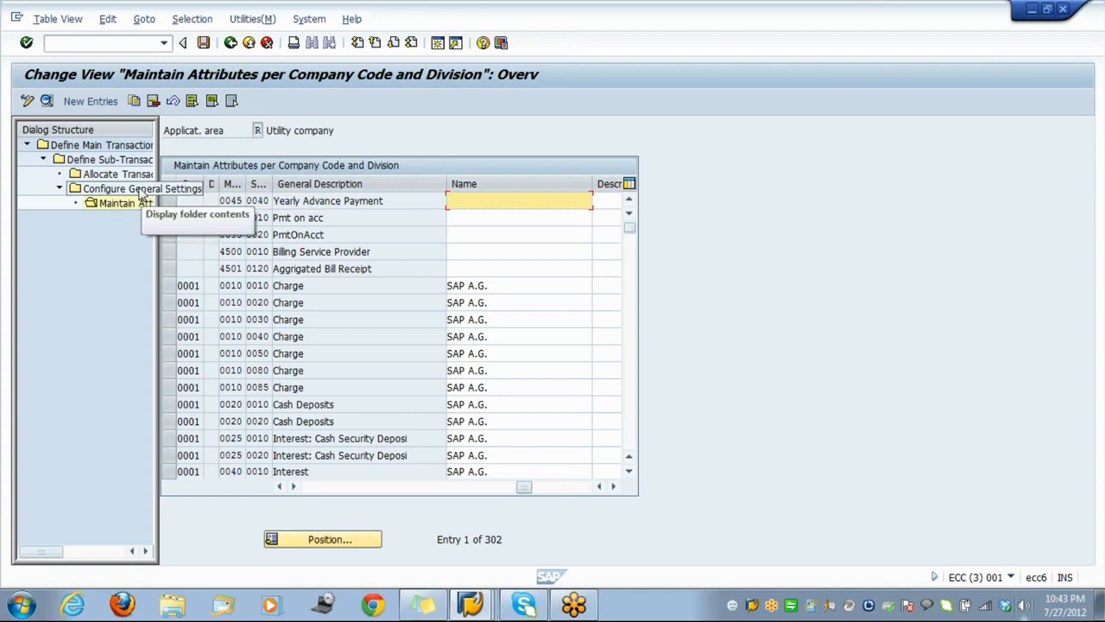
click(126, 162)
click(125, 153)
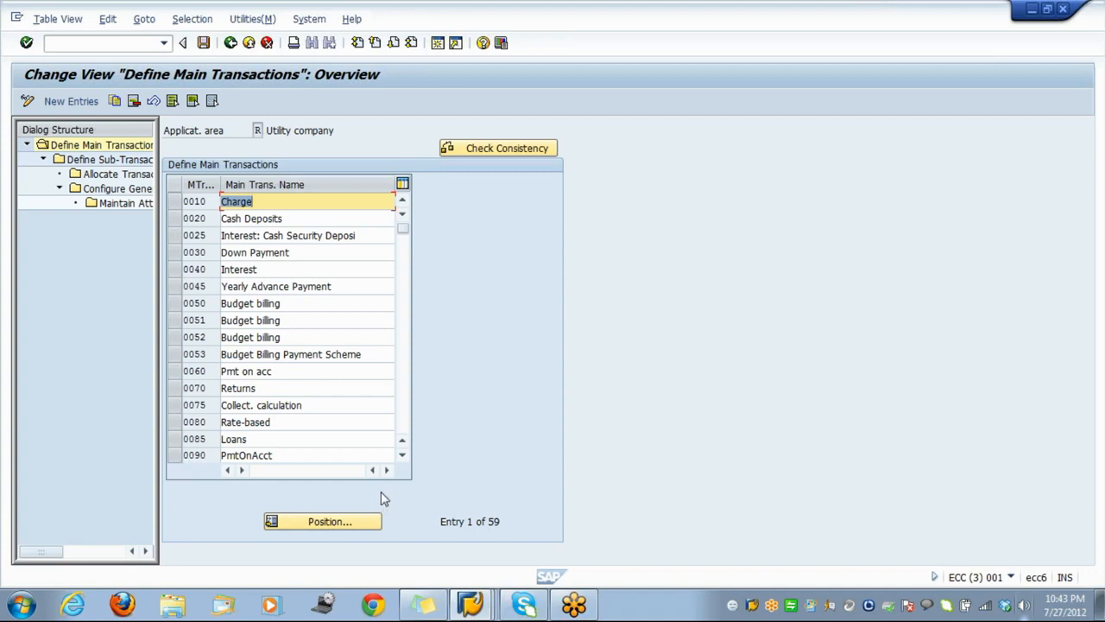
Select main transaction 0100 Consumption Billing and display its subtransactions
click(402, 456)
click(402, 456)
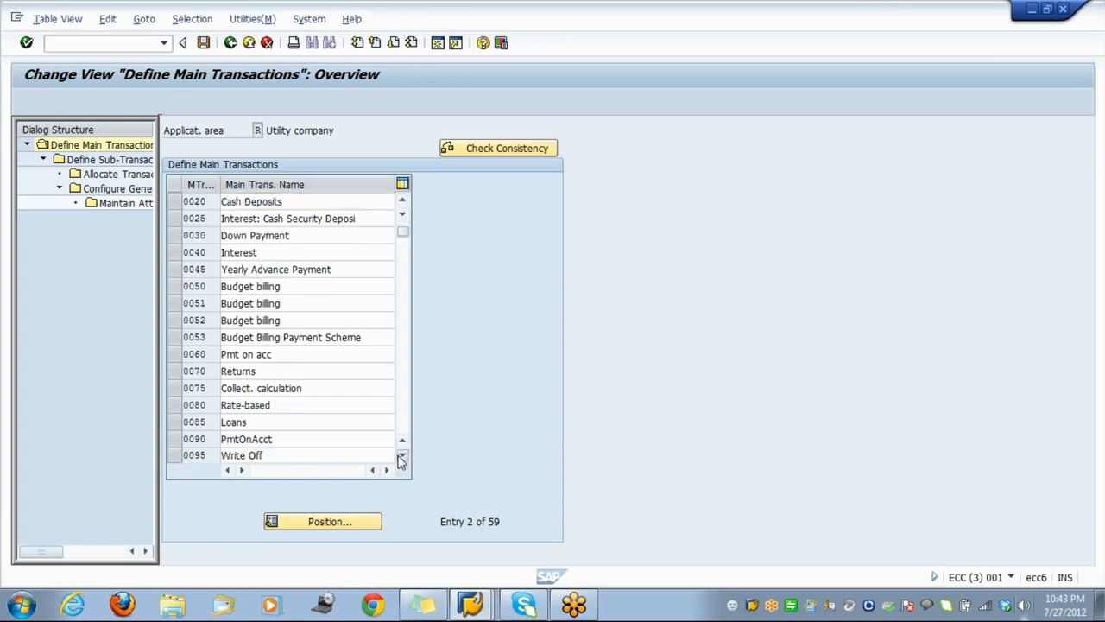
click(402, 456)
click(402, 456)
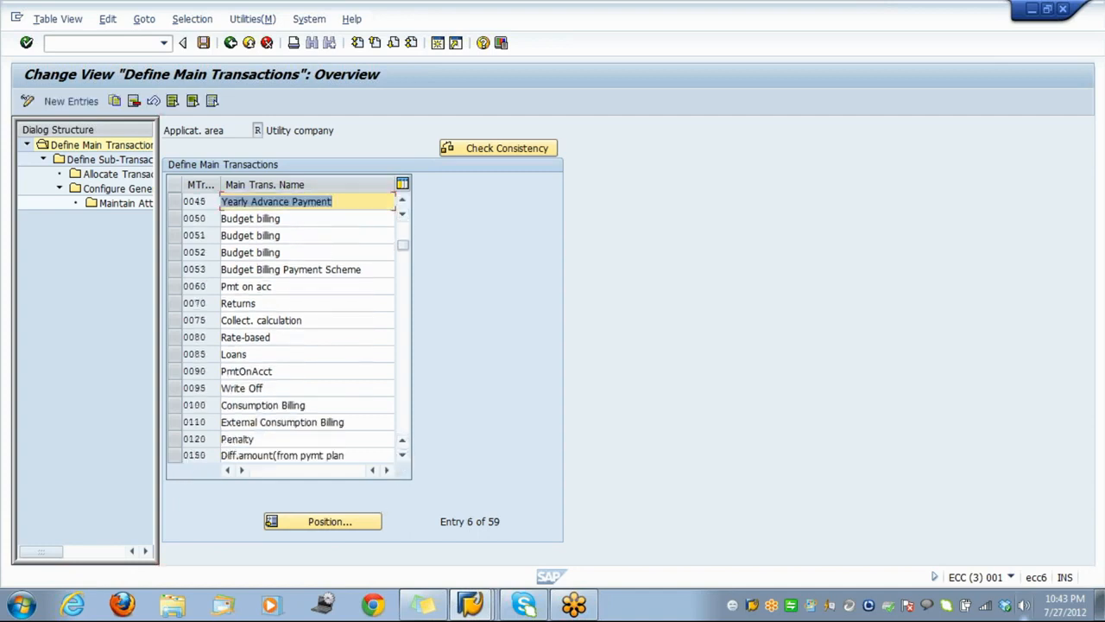
click(173, 441)
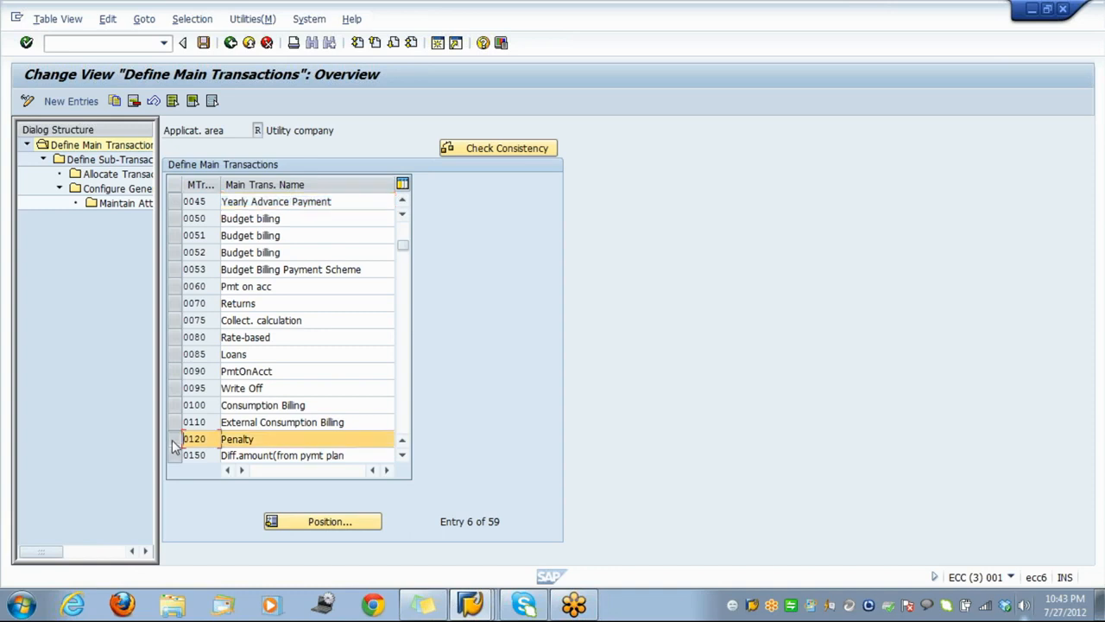
click(173, 441)
click(174, 412)
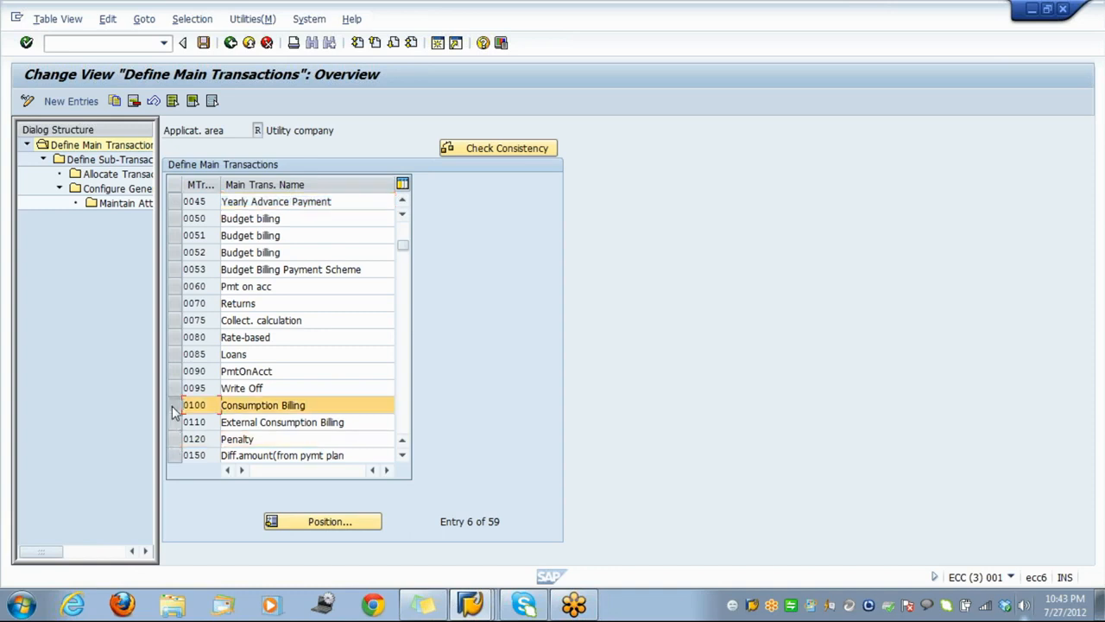
double_click(120, 162)
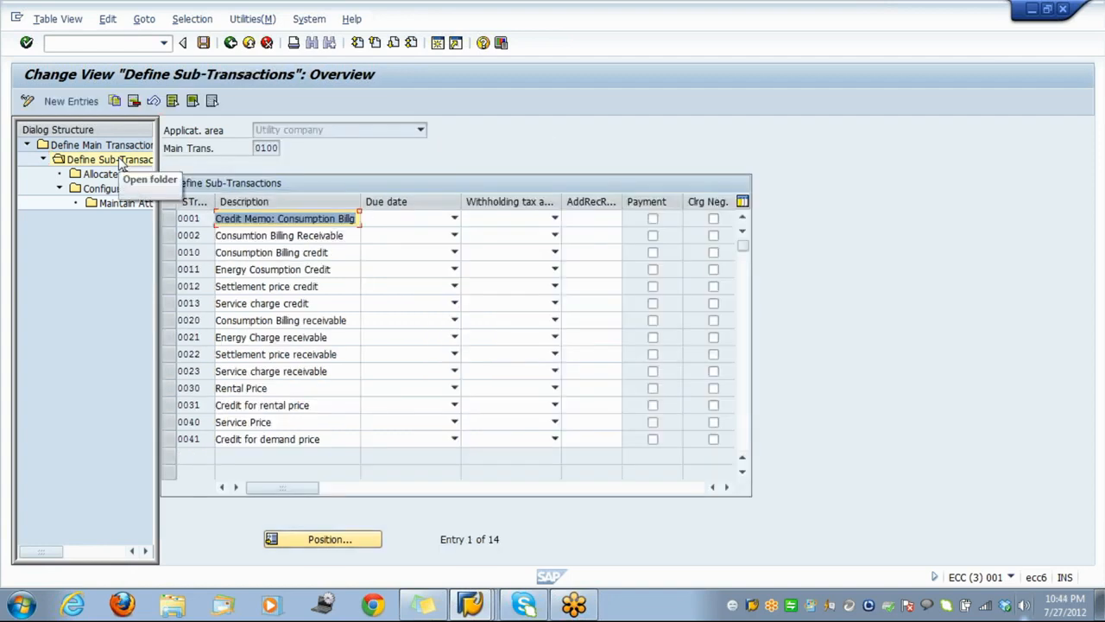
Select only subtransaction 0011 Energy Cosumption Credit and view its internal transaction allocation and general settings
click(174, 326)
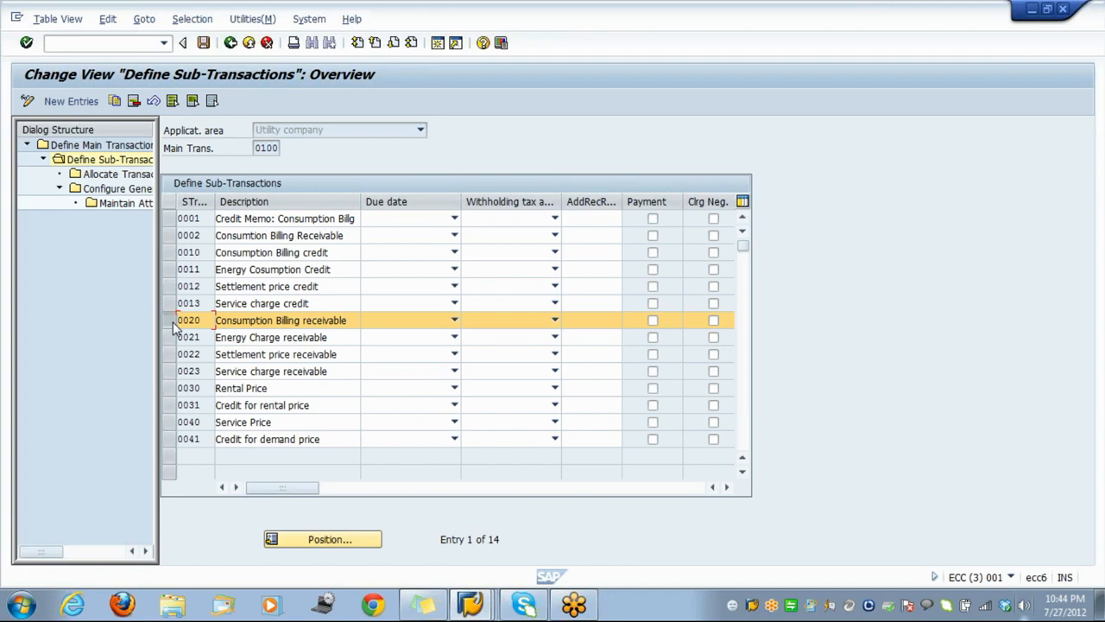
click(174, 275)
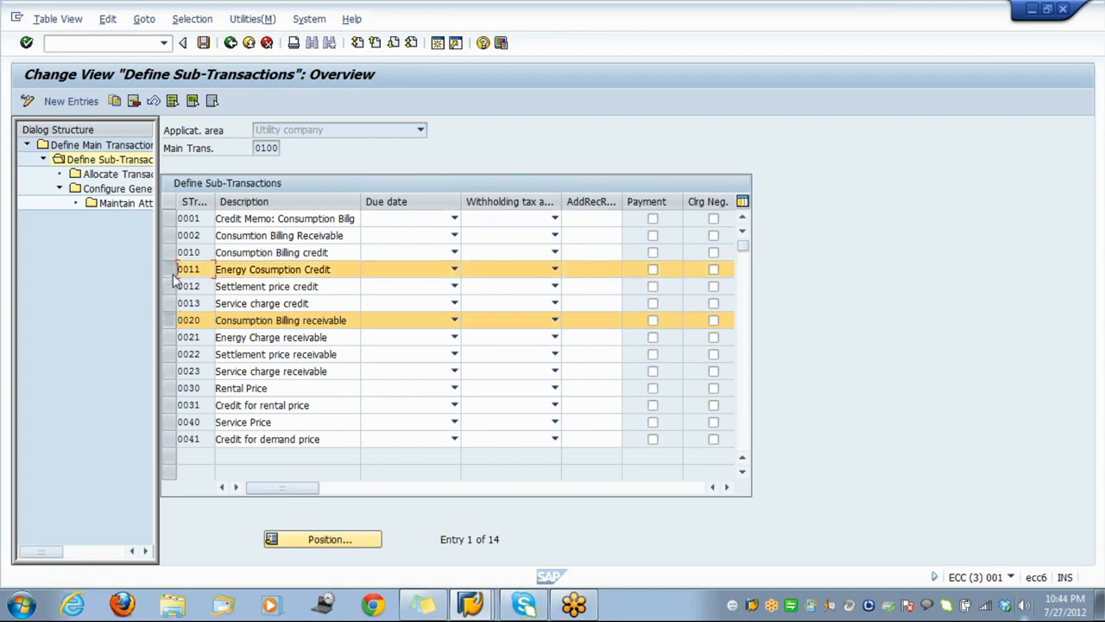
click(170, 320)
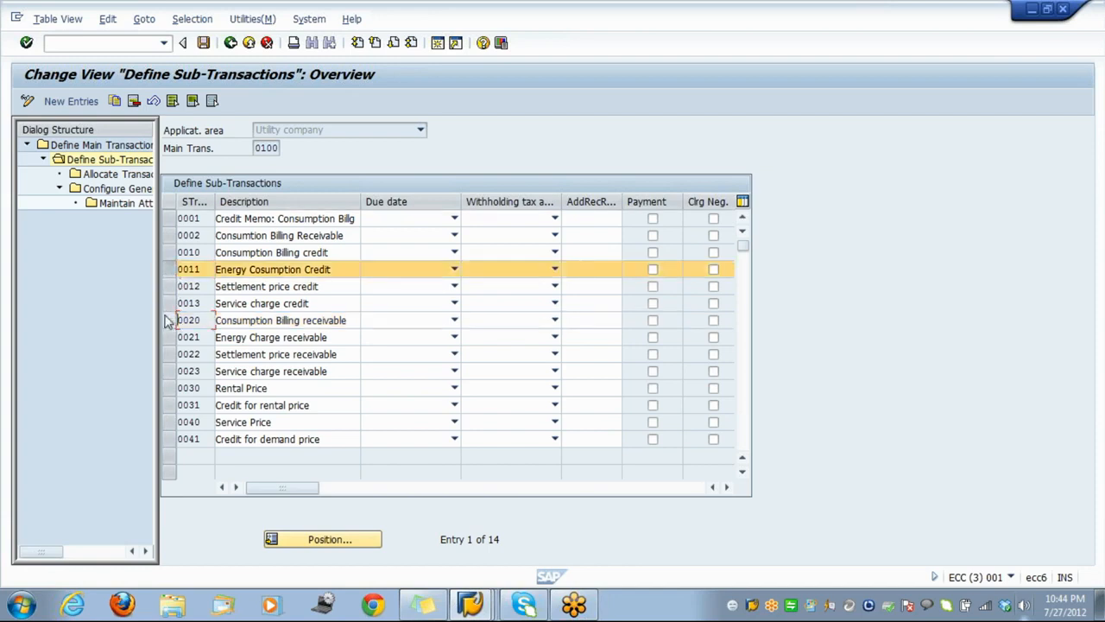
double_click(117, 176)
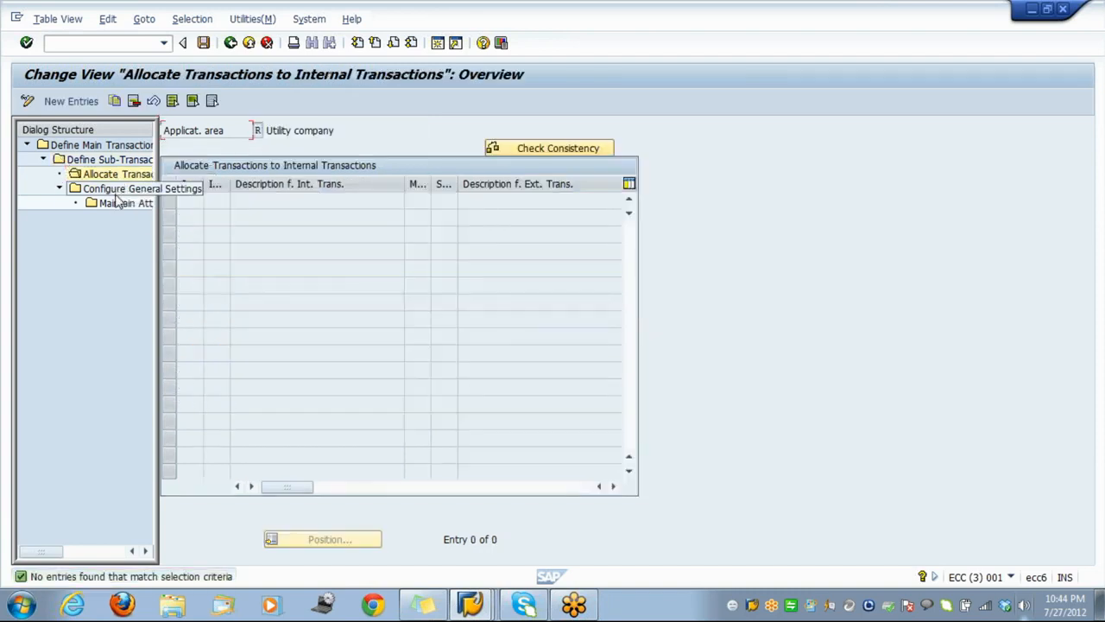
double_click(116, 193)
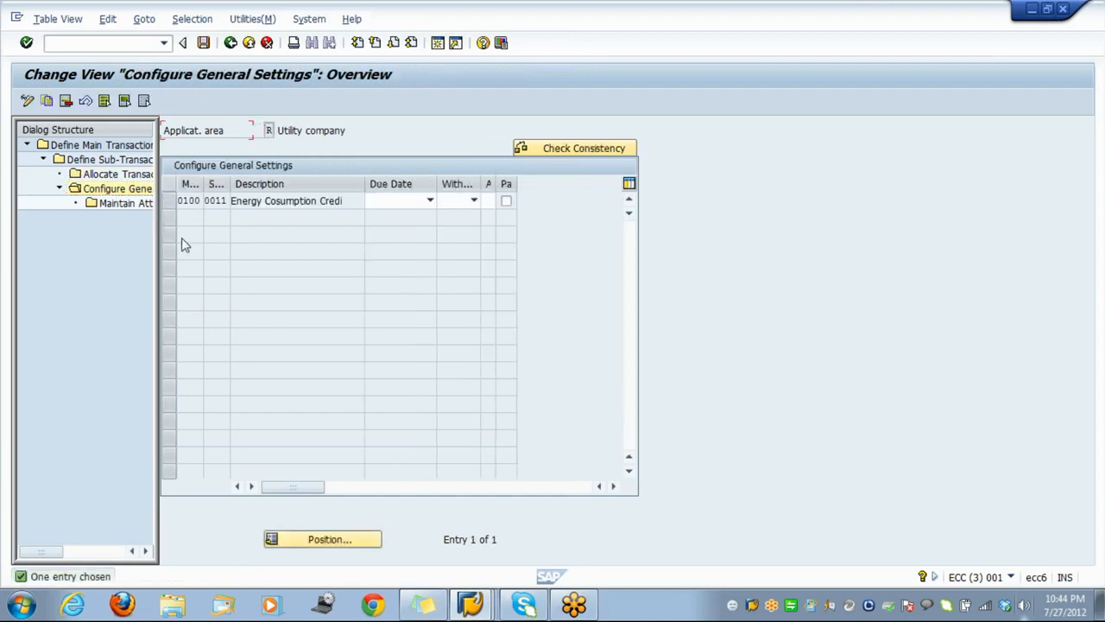
Select the 0100/0011 entry in the general settings and open its attributes per company code and division
double_click(142, 207)
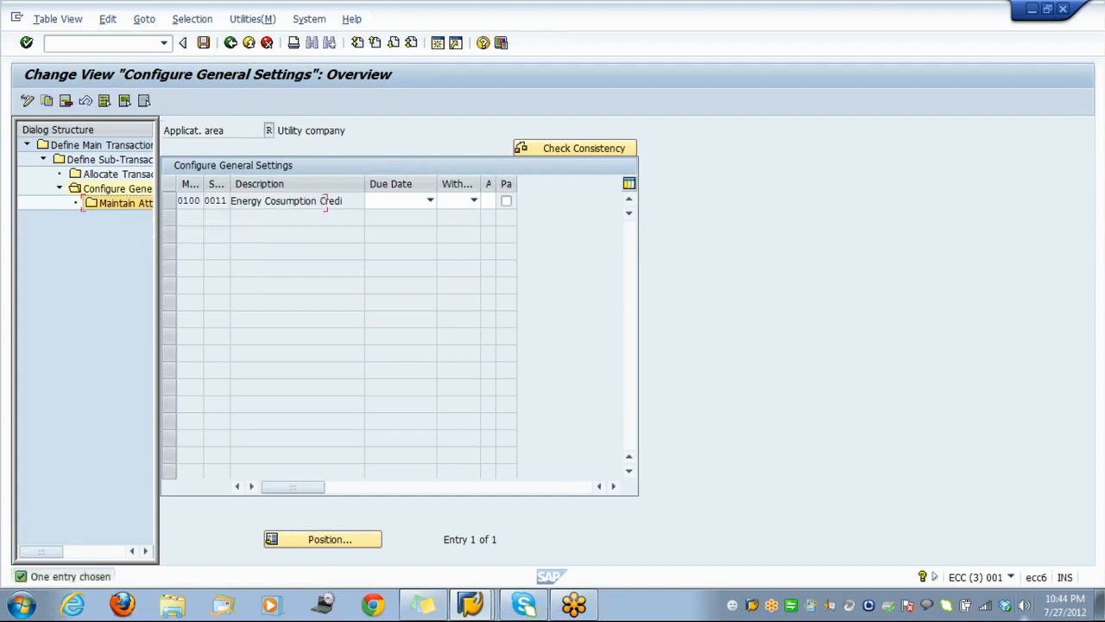
double_click(217, 202)
double_click(217, 202)
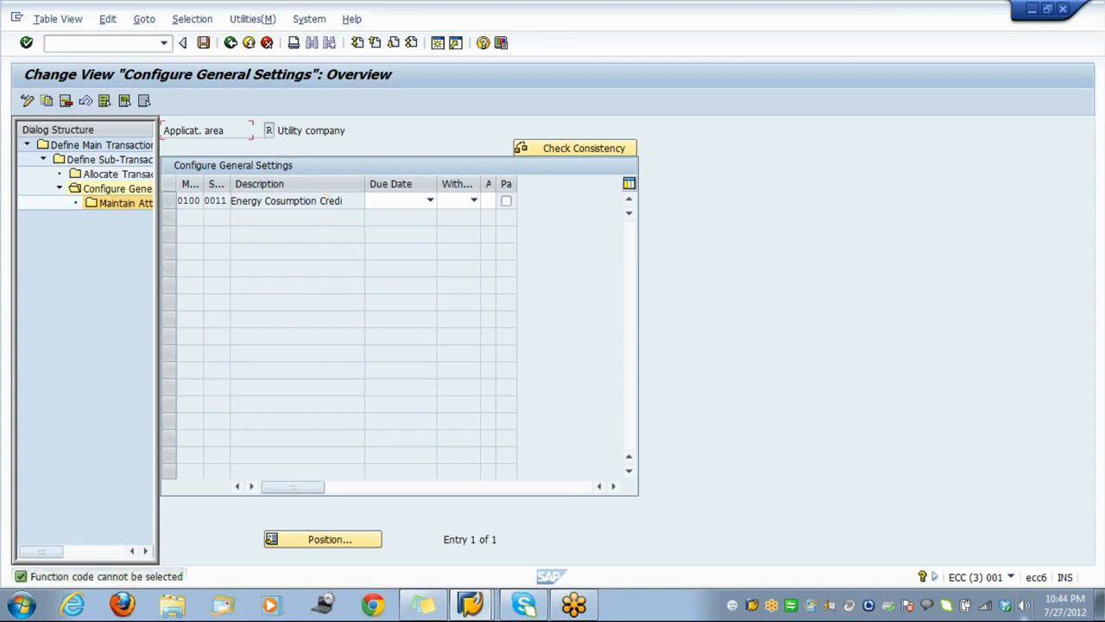
double_click(210, 200)
click(132, 190)
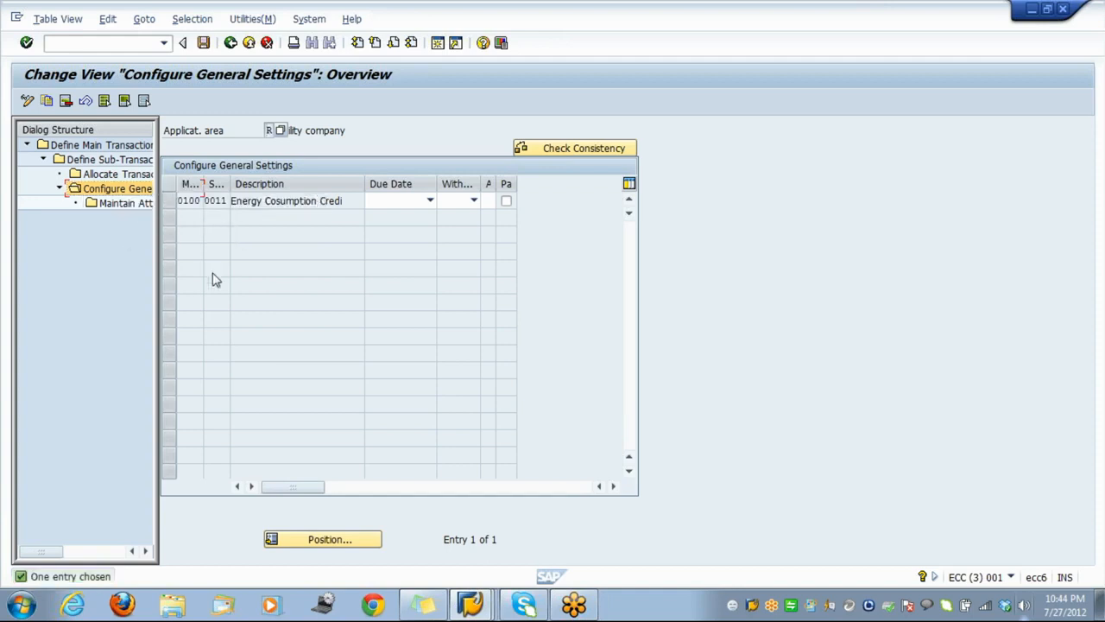
click(168, 201)
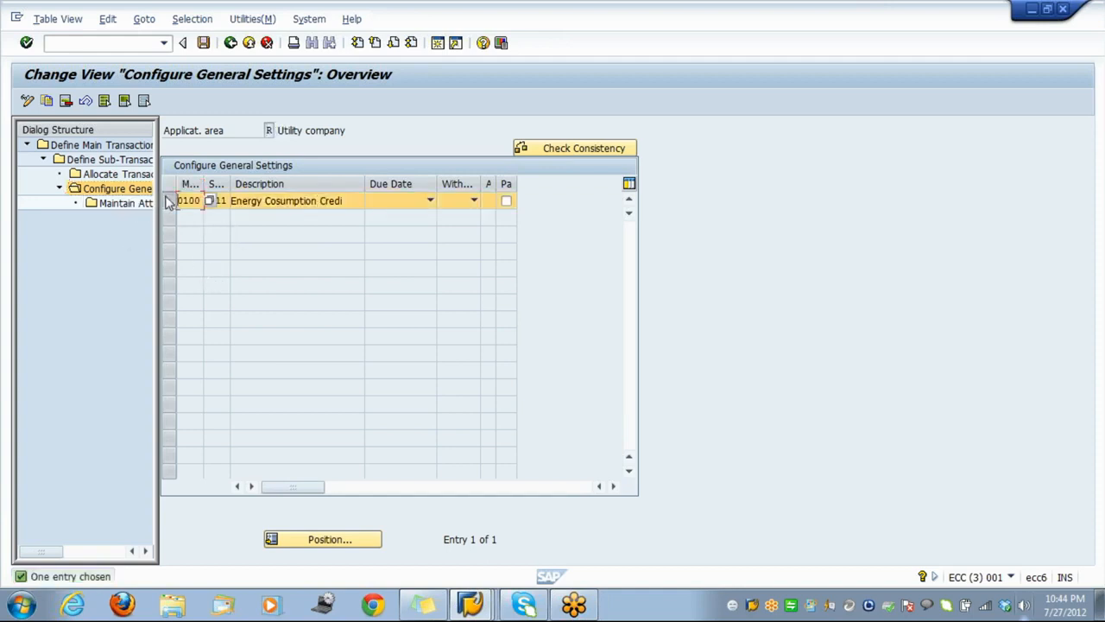
double_click(147, 205)
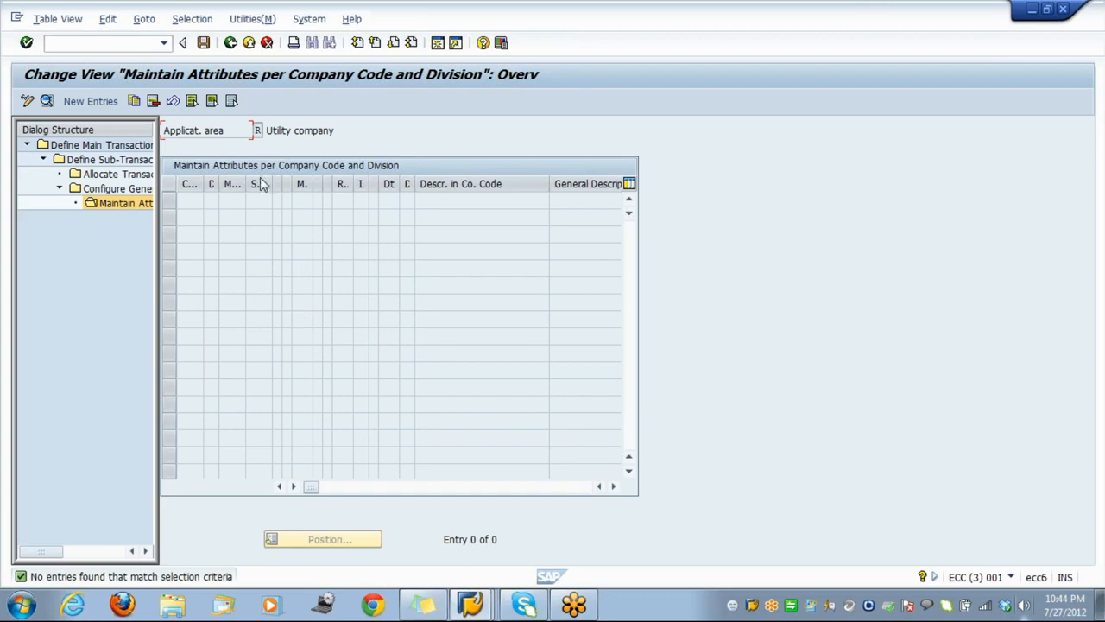
Return to the IMG structure and end the SAP session with the command /nex
click(248, 43)
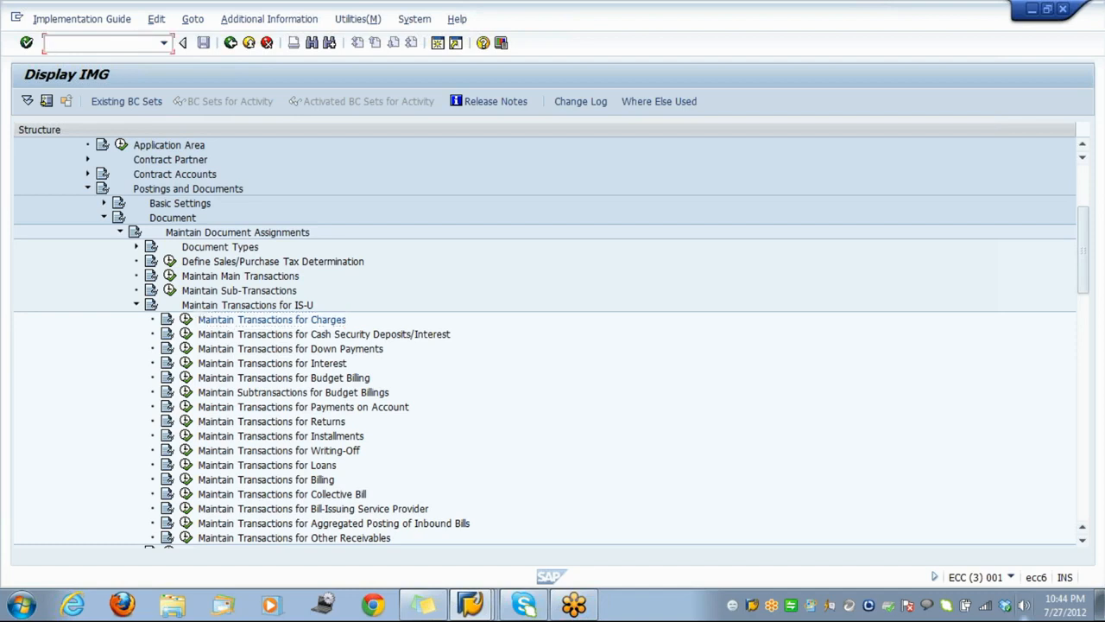
text(/nex)
key(Return)
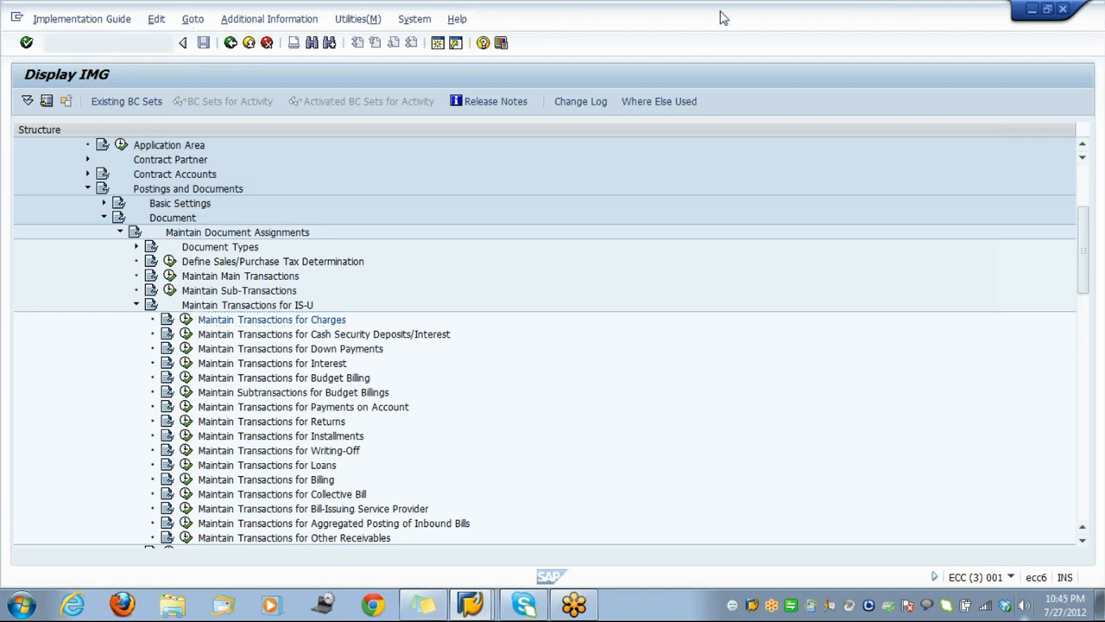